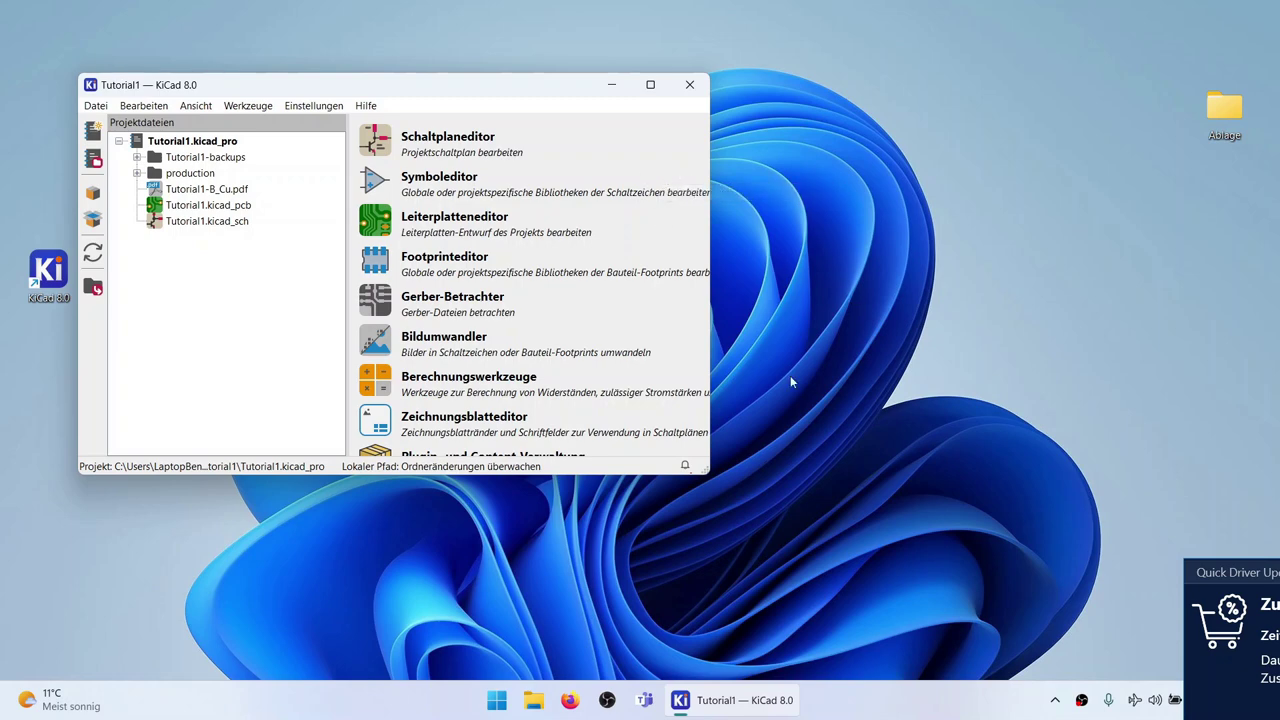
Open DRA818V.pdf from Dokumente > KiCad > 8.0 > Datenblaetter and look over the transceiver module's first page.
left_click(533, 700)
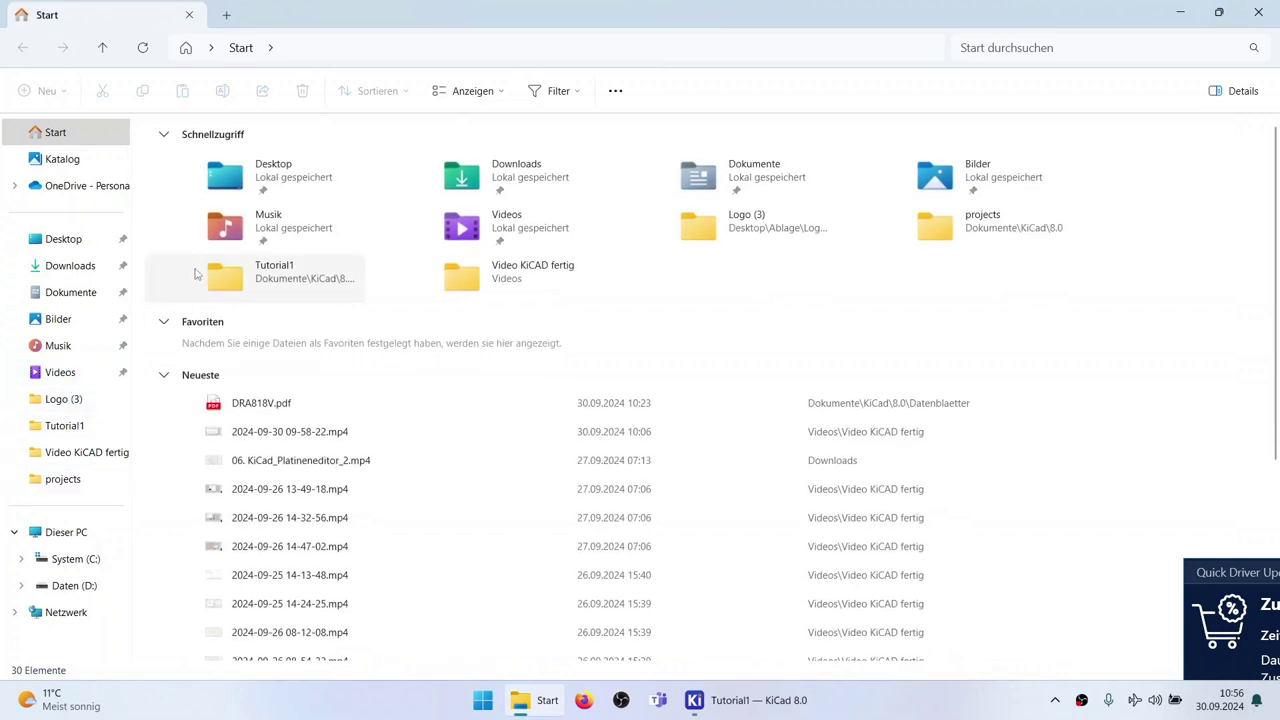
left_click(67, 299)
double_click(177, 200)
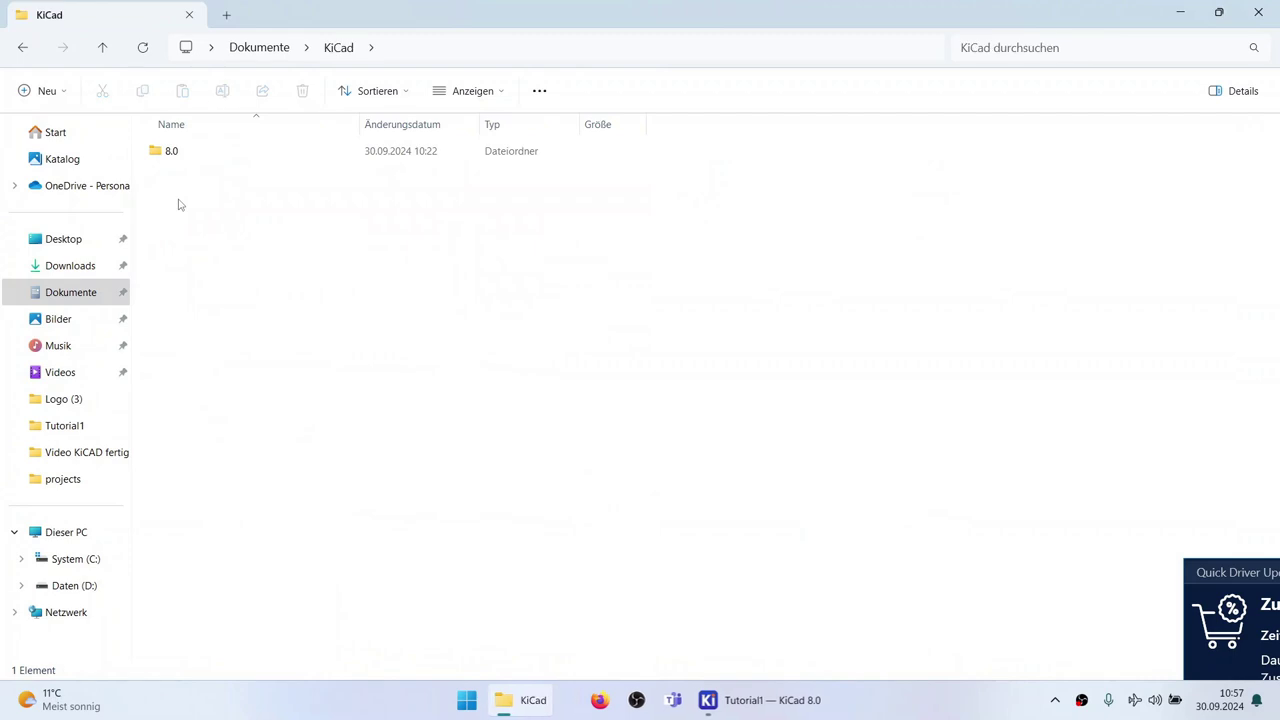
double_click(178, 154)
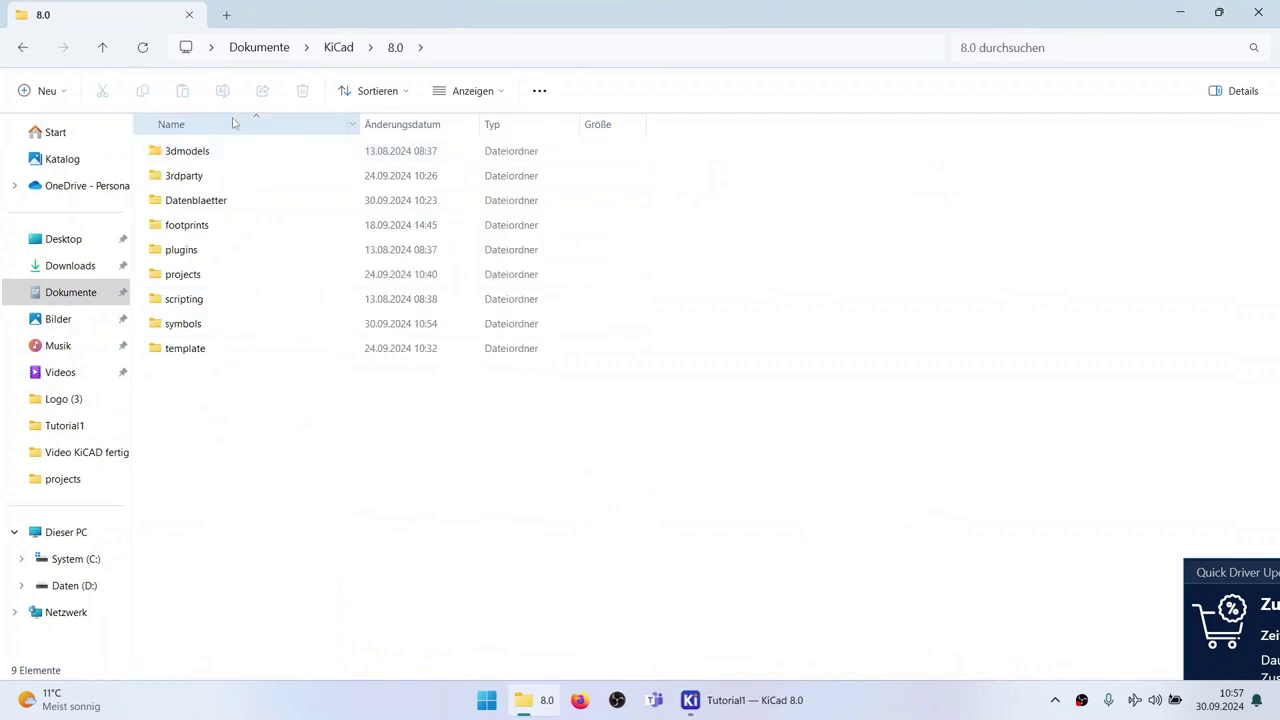
left_click(188, 207)
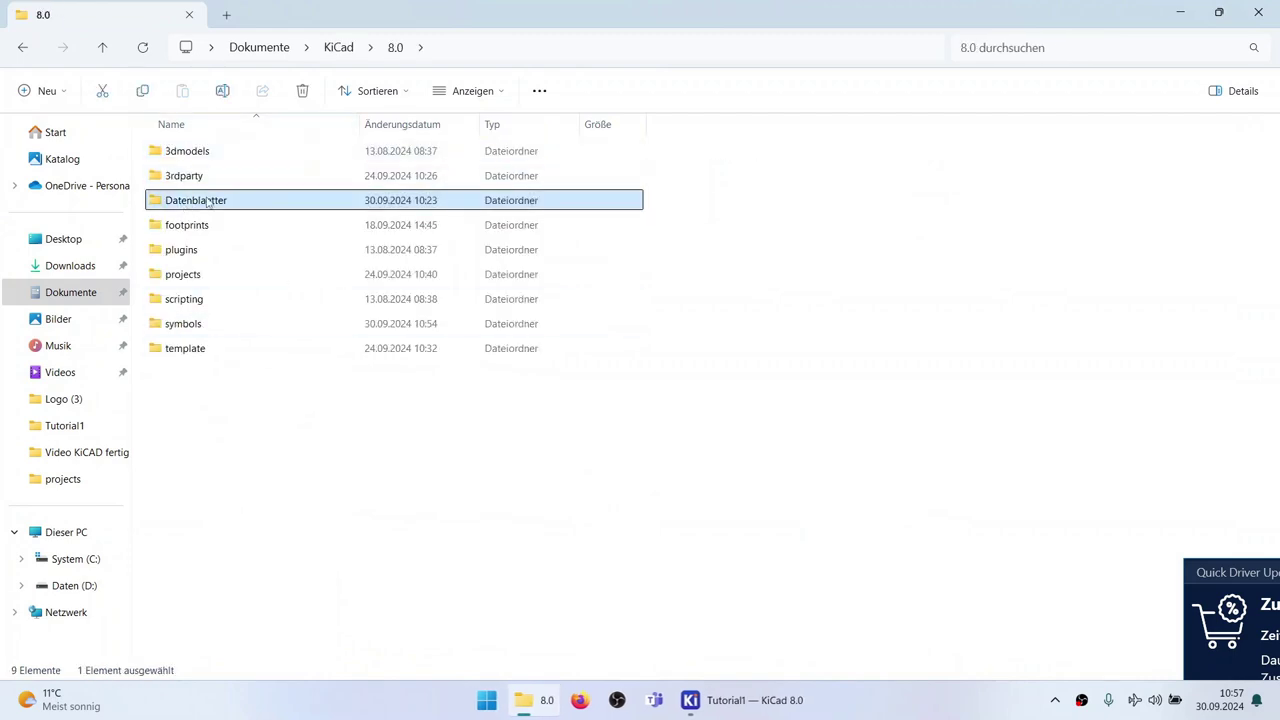
double_click(205, 204)
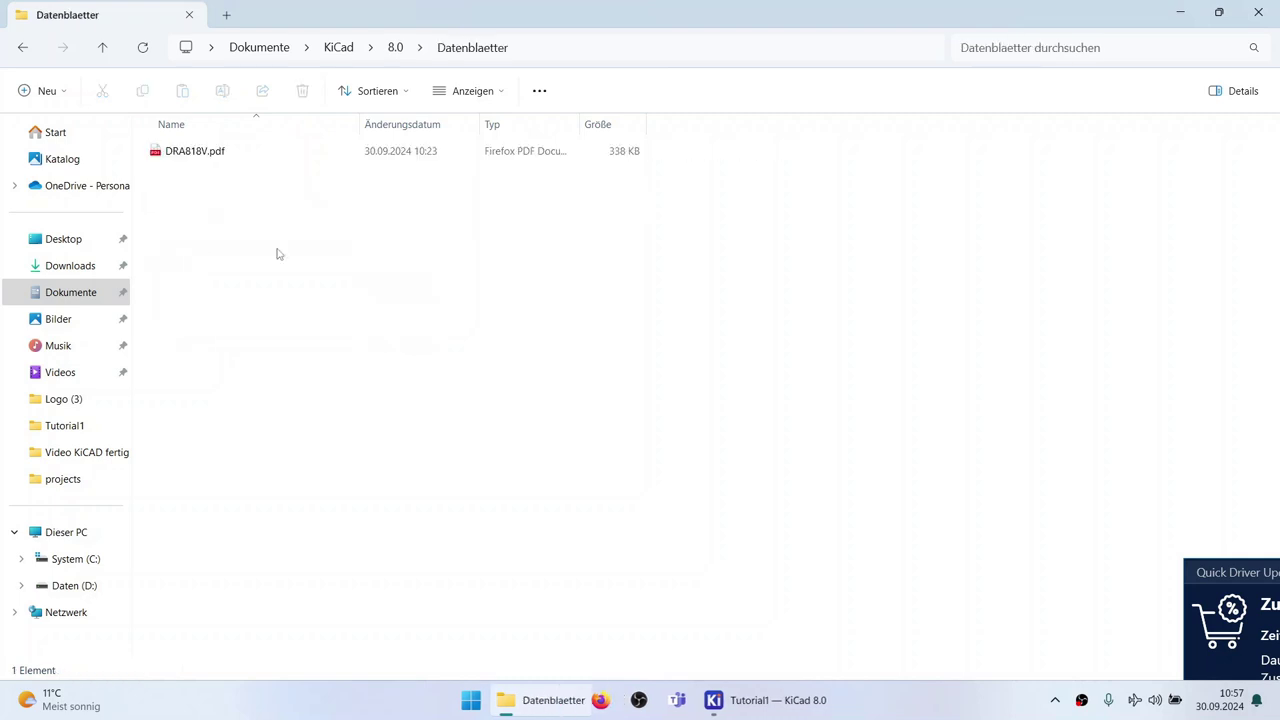
double_click(176, 150)
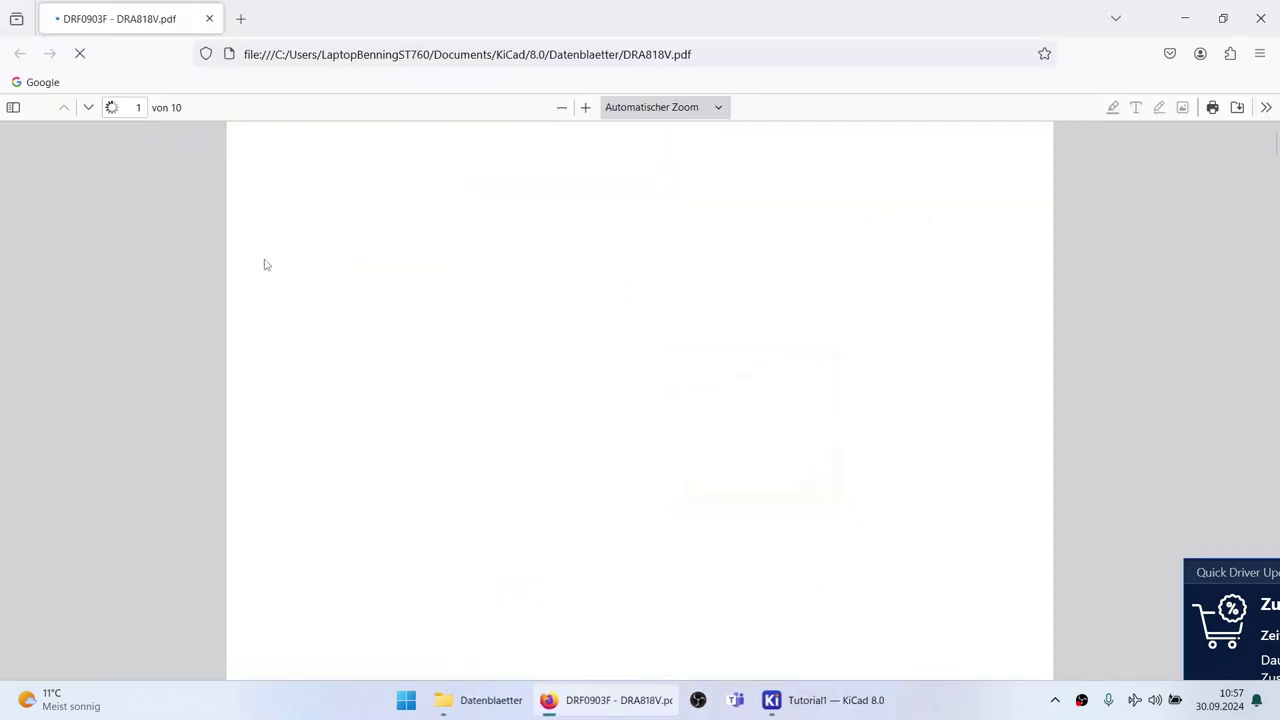
scroll(578, 321, "down", 2)
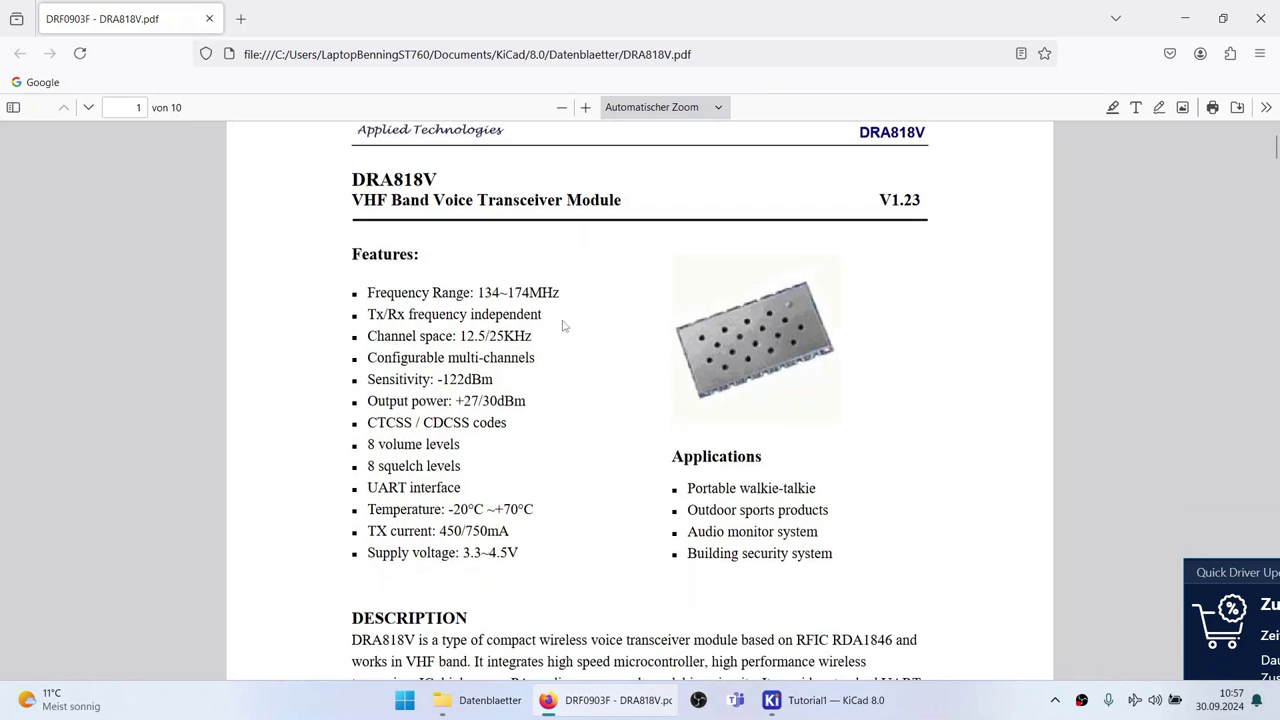
scroll(563, 325, "down", 2)
scroll(563, 325, "up", 2)
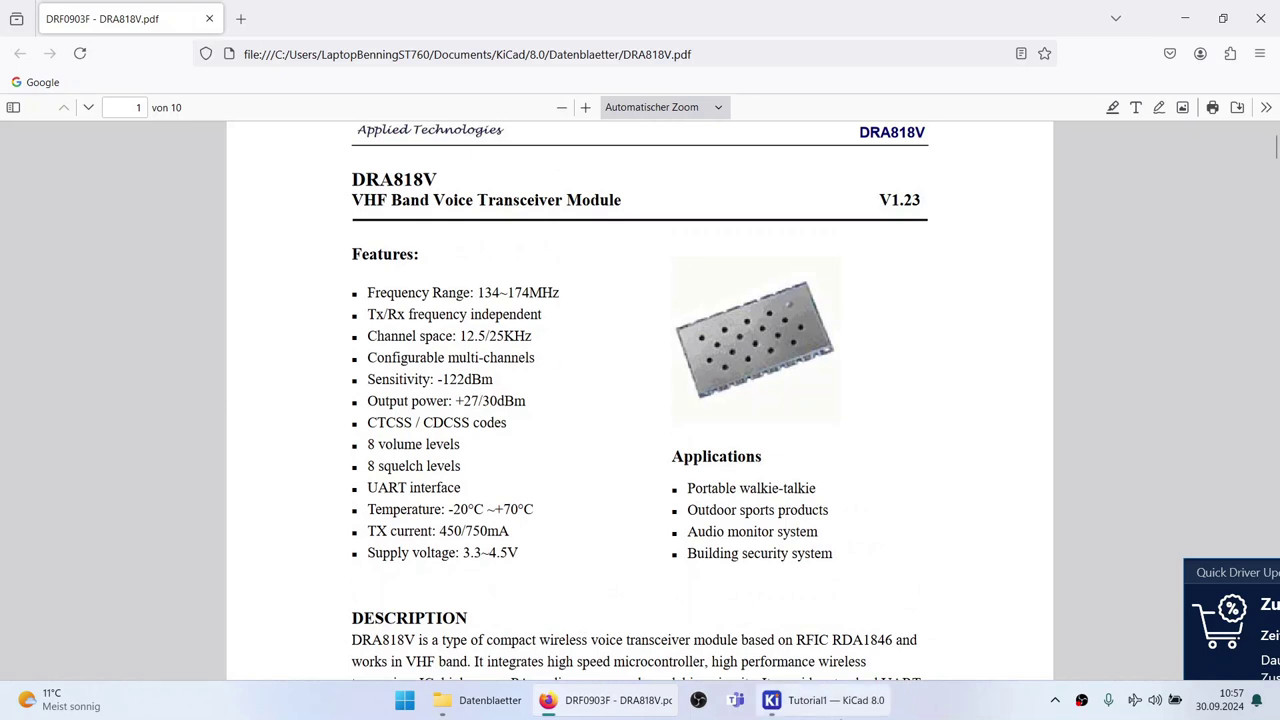
Switch to KiCad, search the Tutorial1 schematic's symbol chooser for "dra*818", and close the schematic editor.
mouse_move(838, 708)
left_click(795, 592)
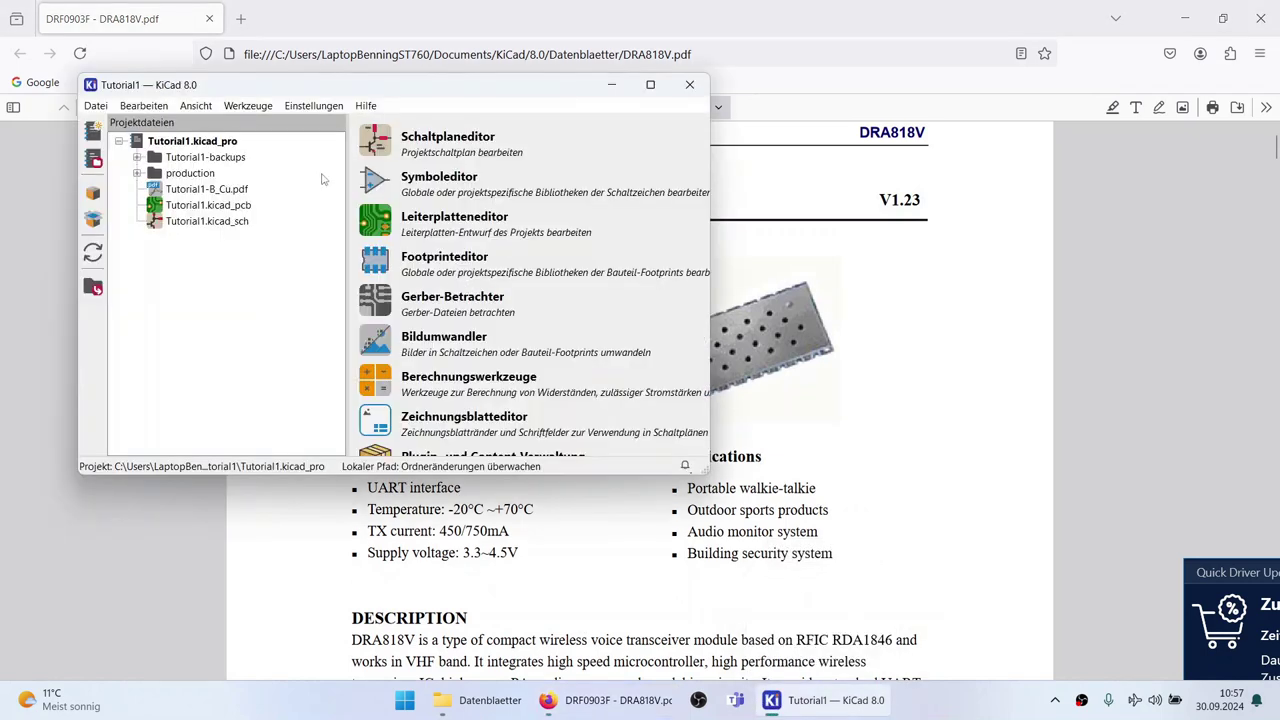
left_click(372, 146)
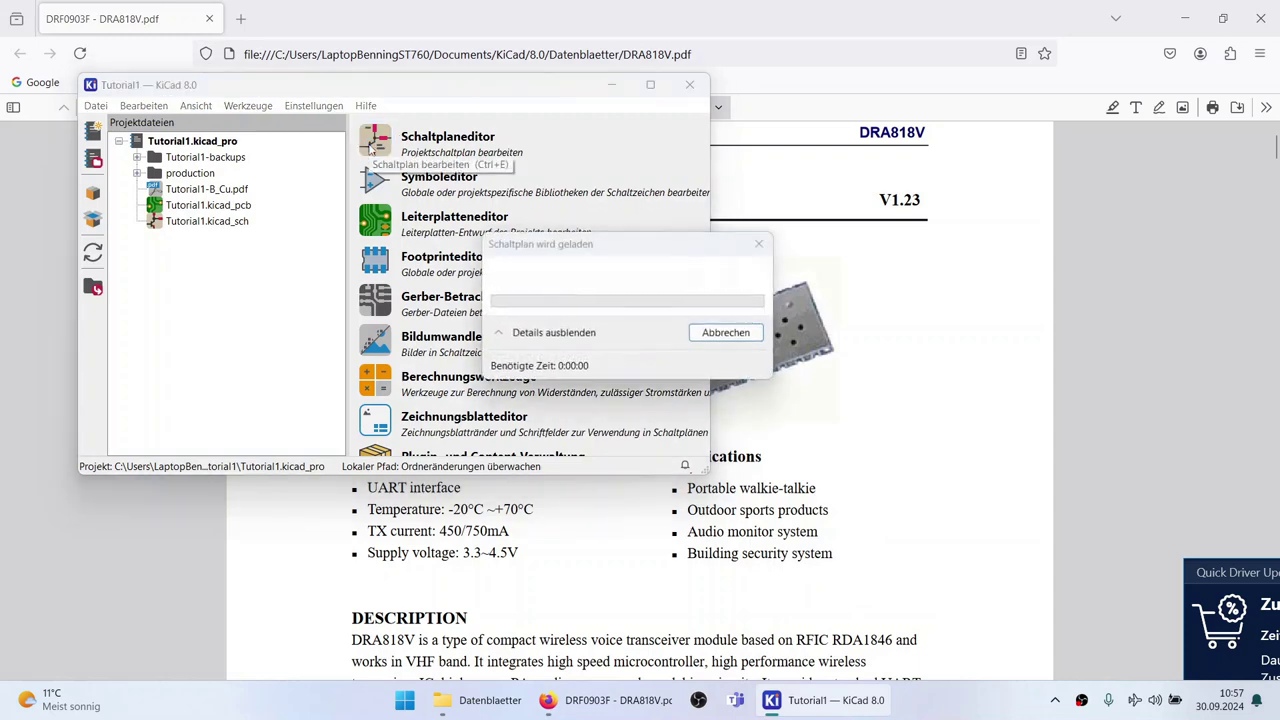
key("a")
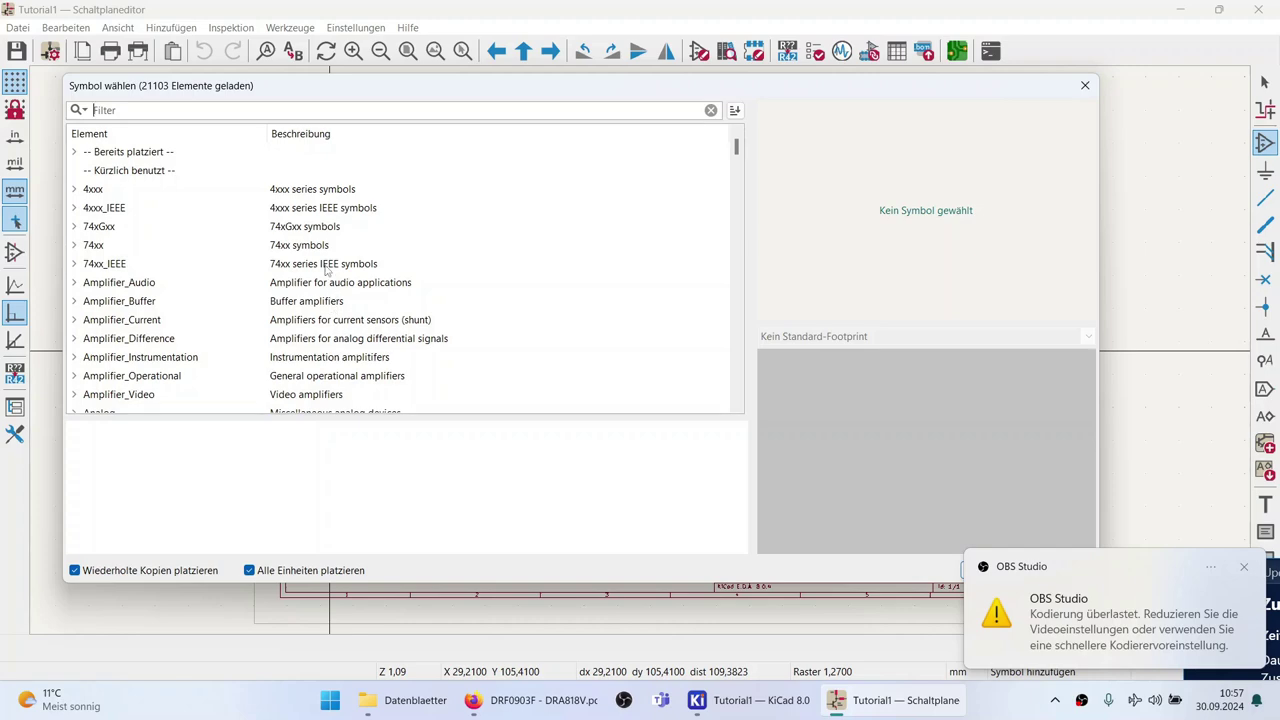
type("dra")
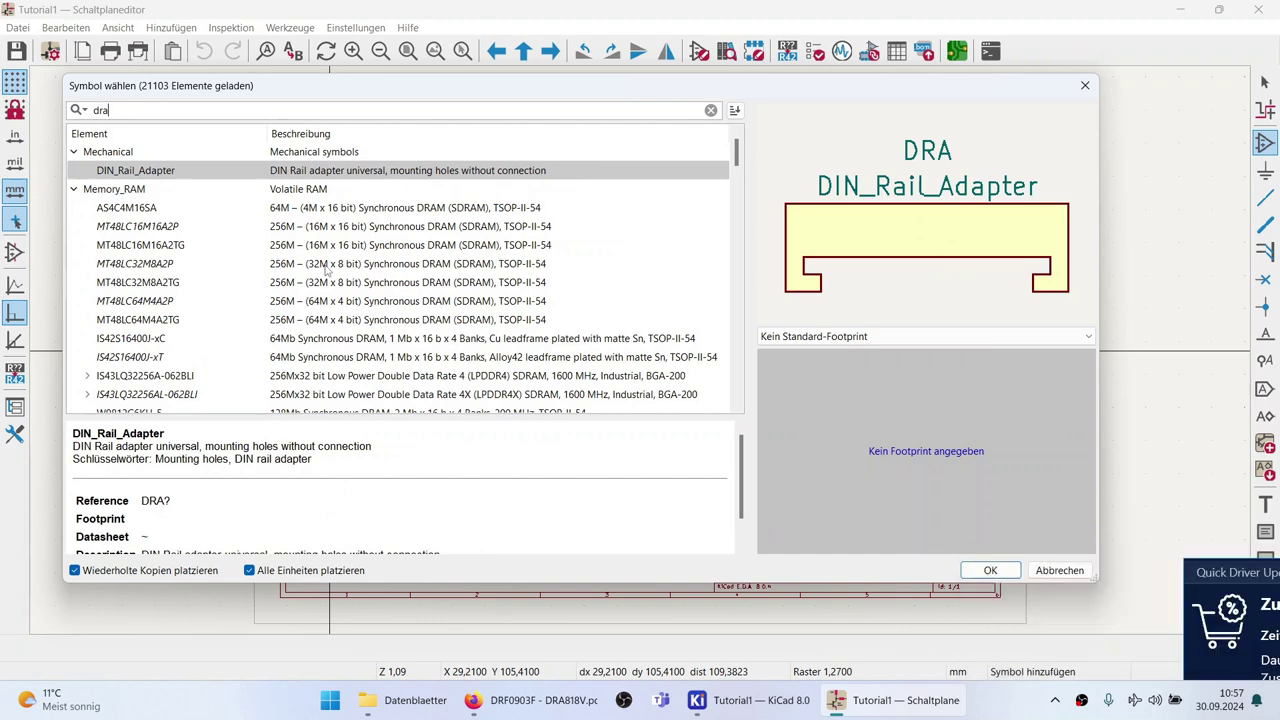
type("*8")
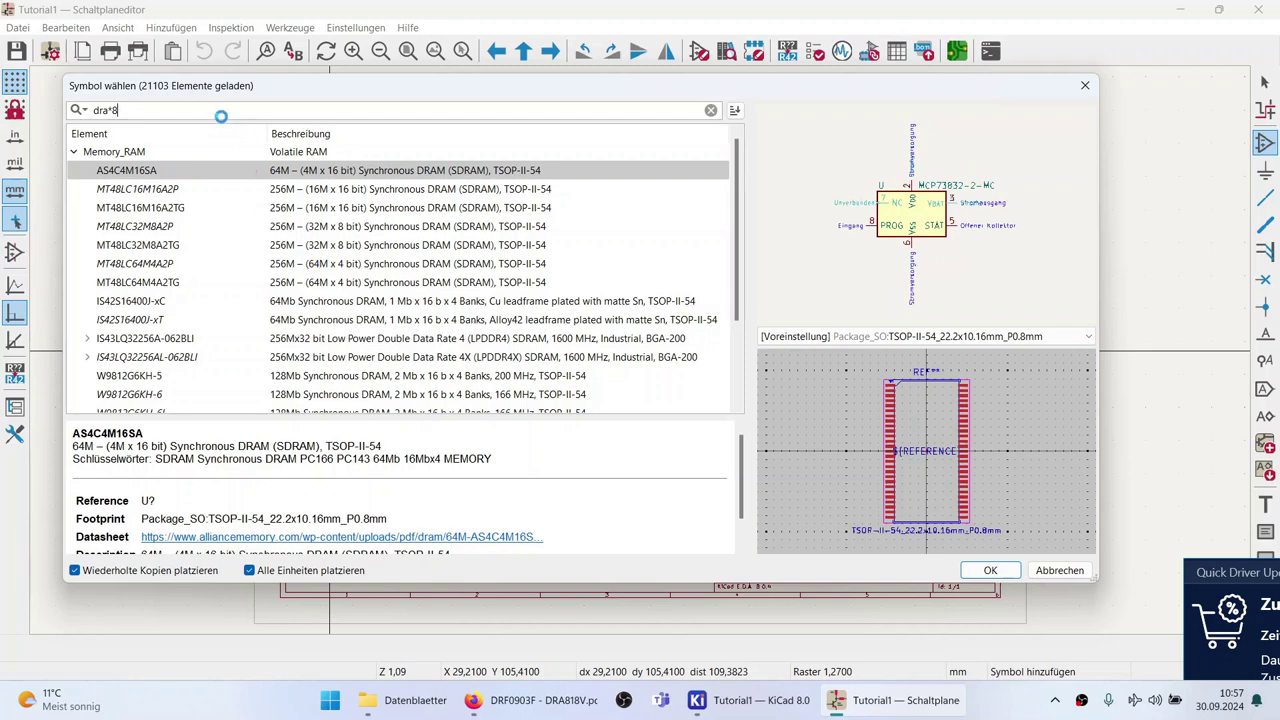
type("18")
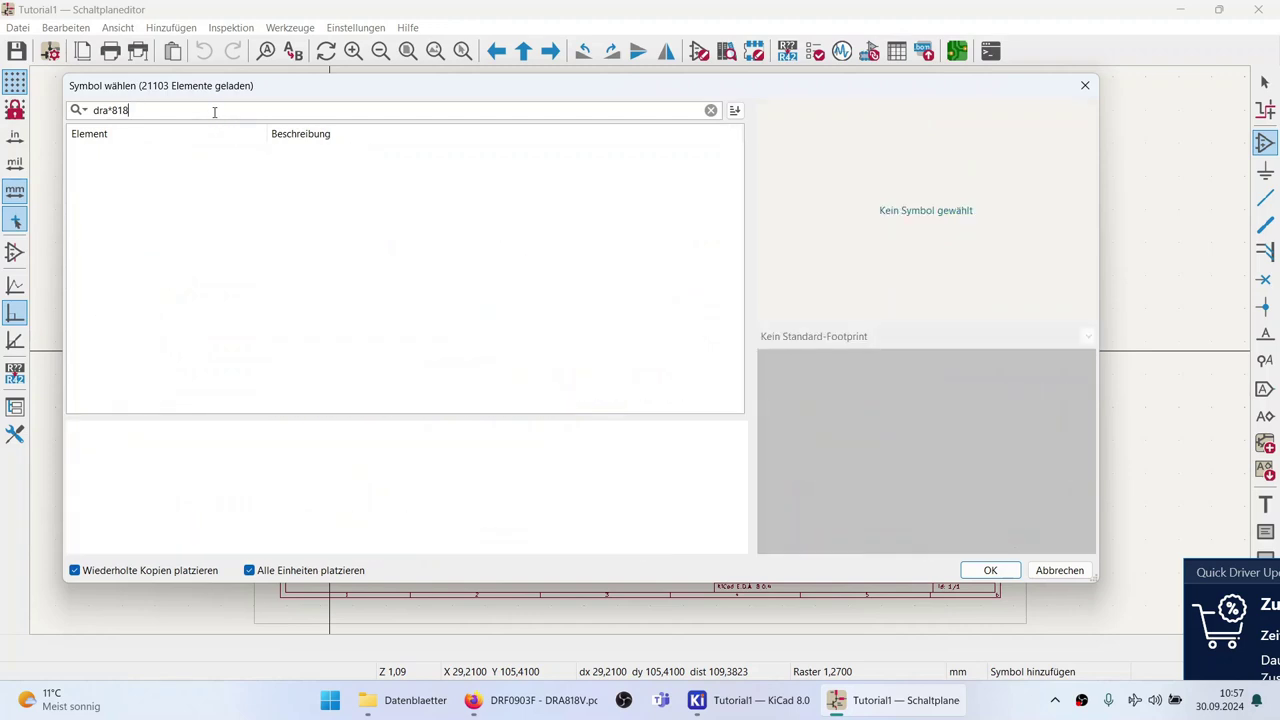
key("XF86AudioRaiseVolume")
key("XF86AudioRaiseVolume")
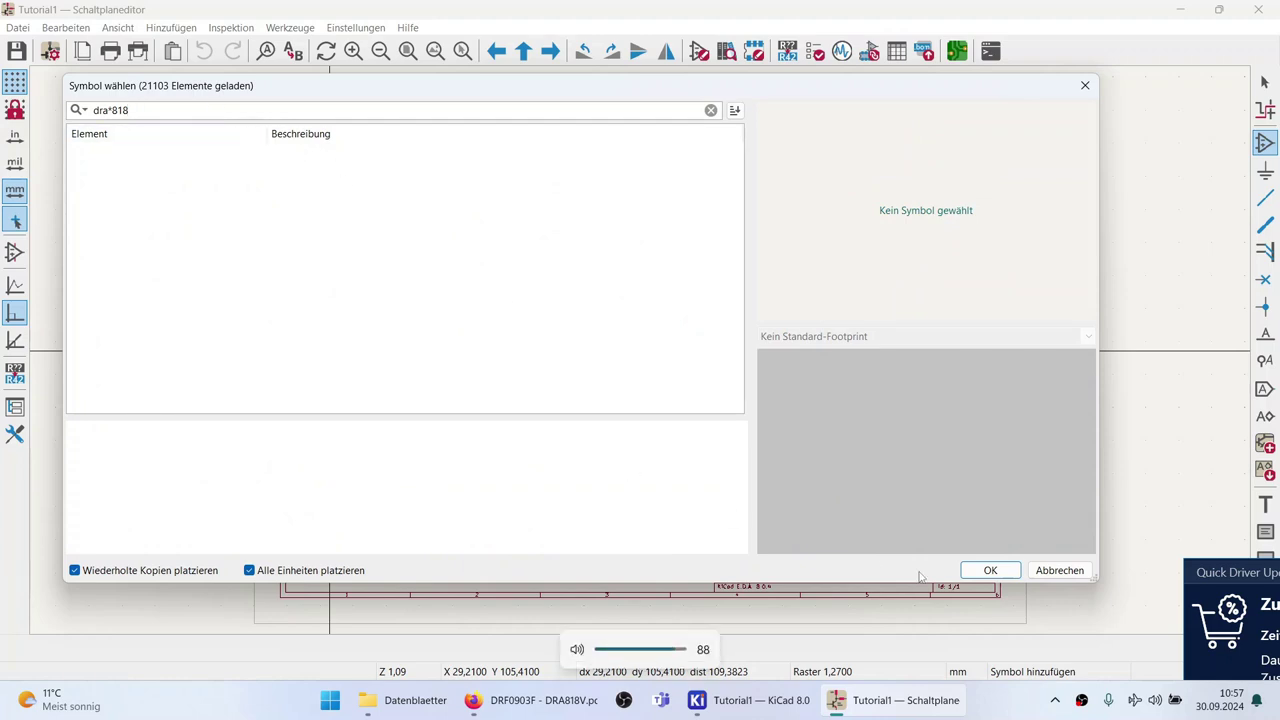
left_click(1058, 570)
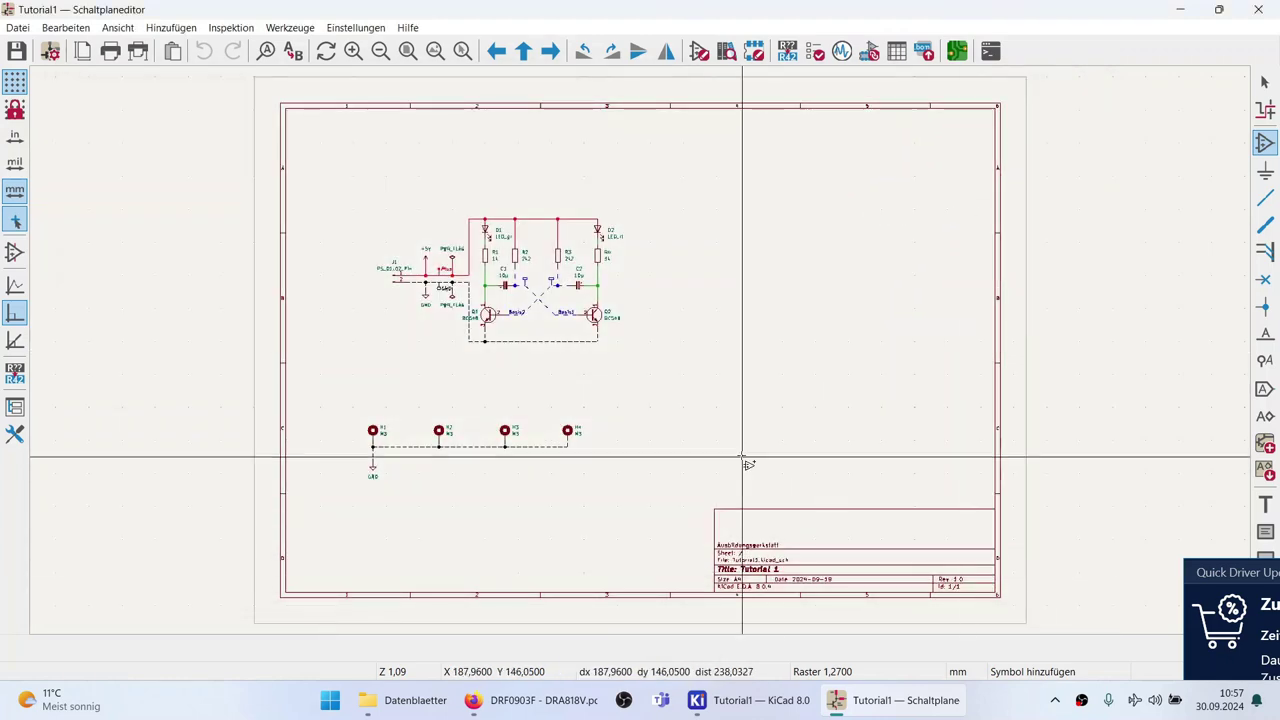
left_click(1258, 9)
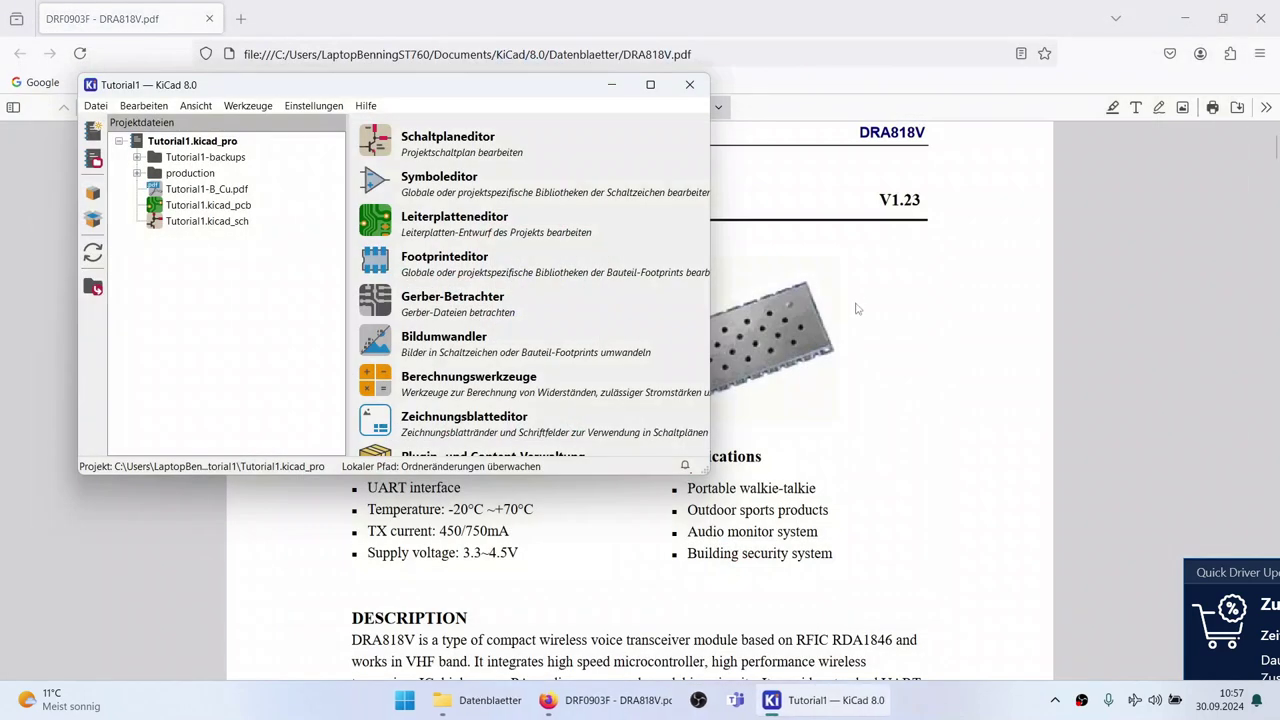
Open the symbol editor from the KiCad project and set its units to millimetres.
left_click(782, 703)
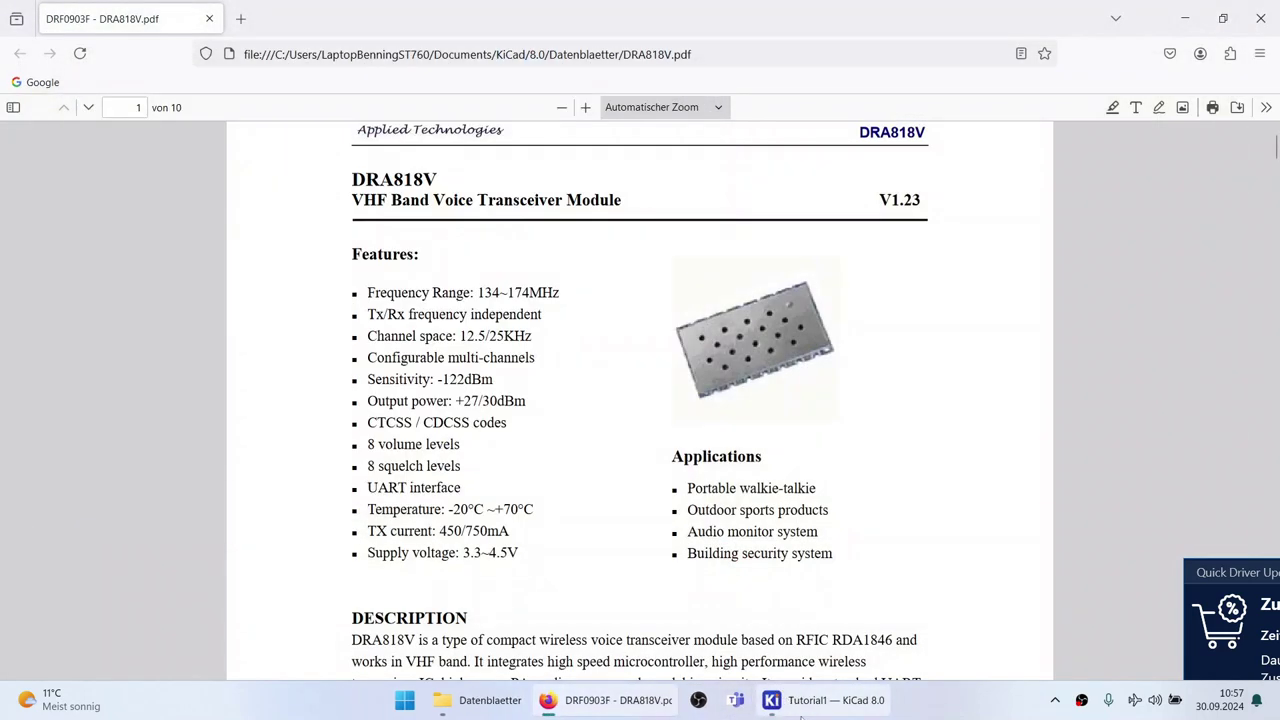
left_click(801, 712)
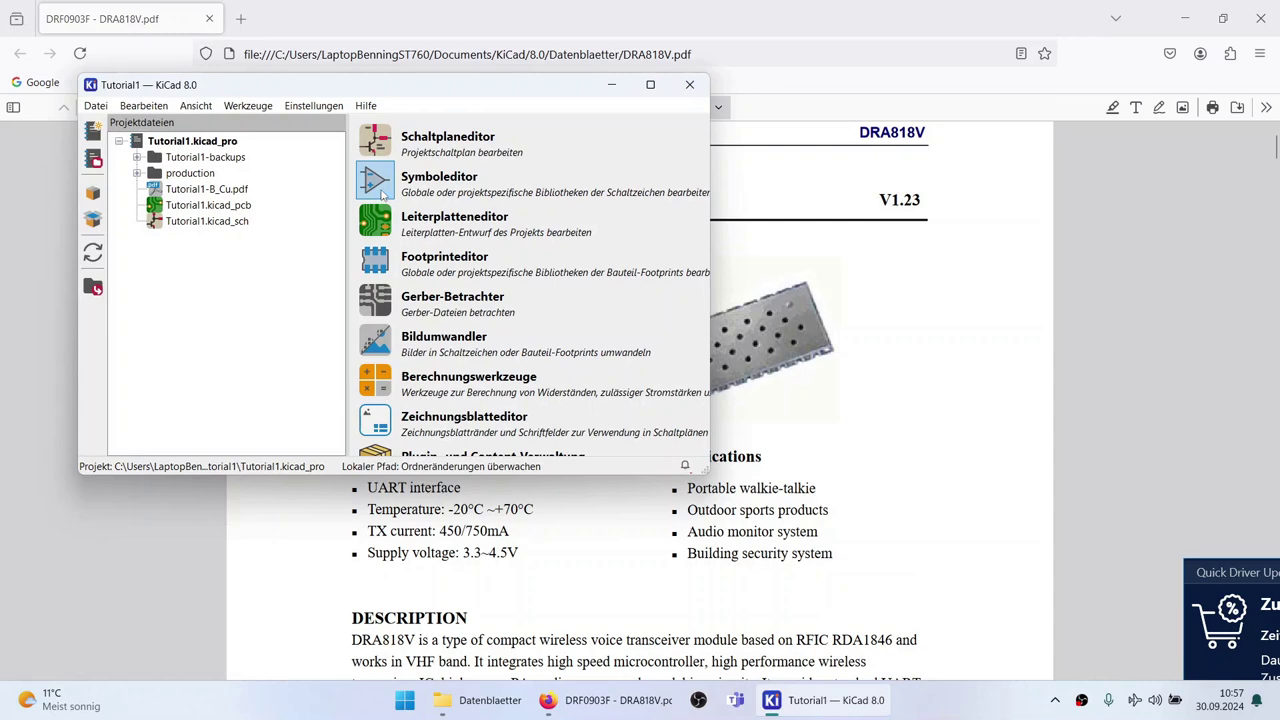
left_click(381, 195)
scroll(783, 374, "down", 1)
scroll(771, 366, "up", 2)
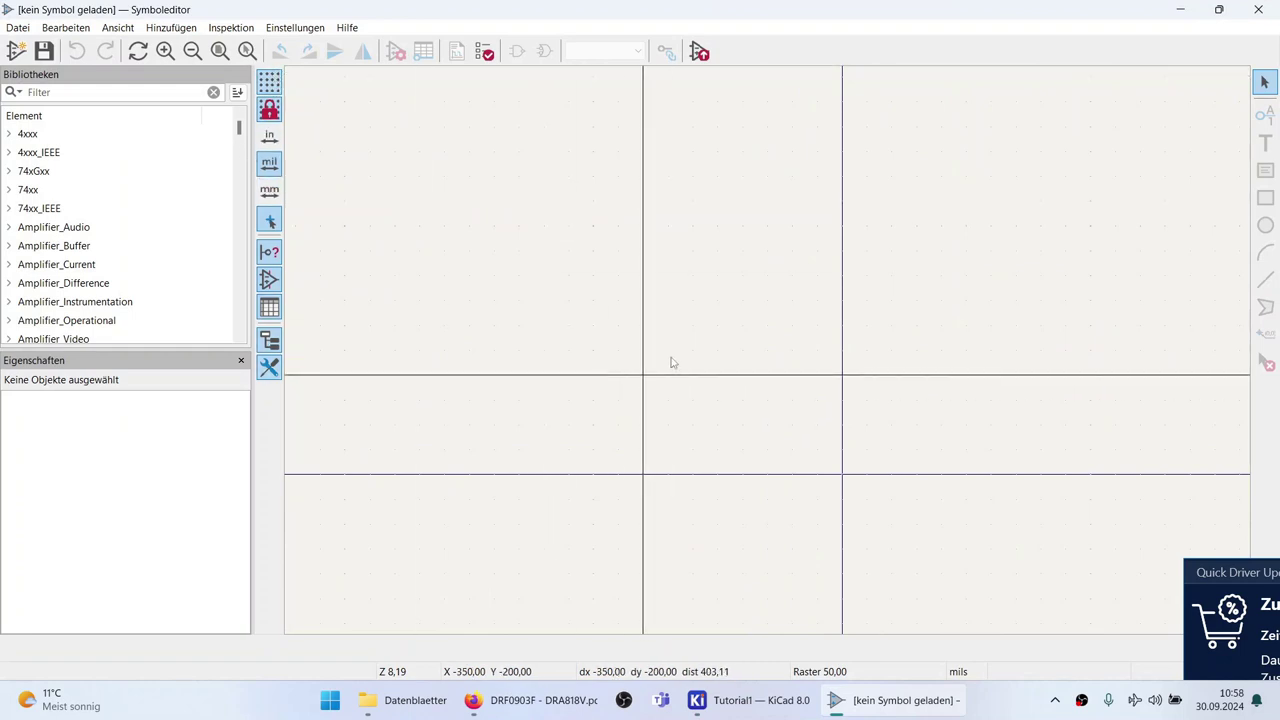
left_click(269, 190)
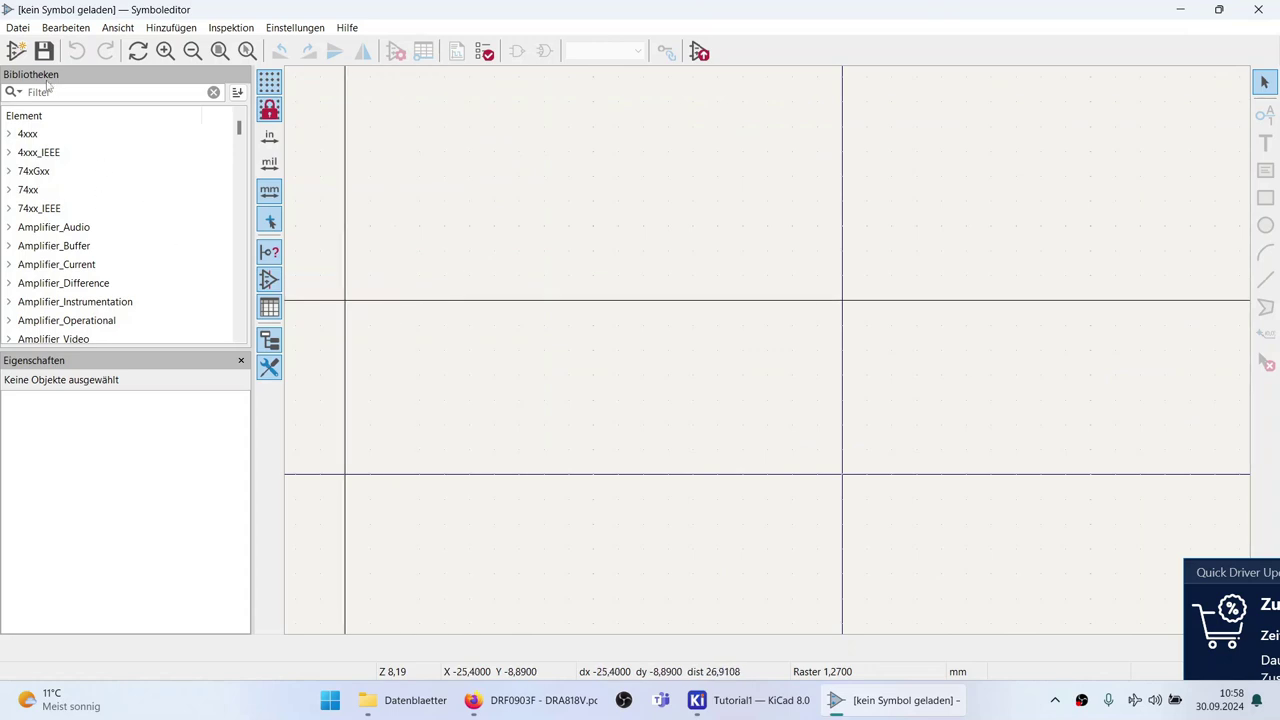
Create a new global symbol library named Funkmodule in the KiCad 8.0 symbols folder.
left_click(20, 28)
left_click(47, 50)
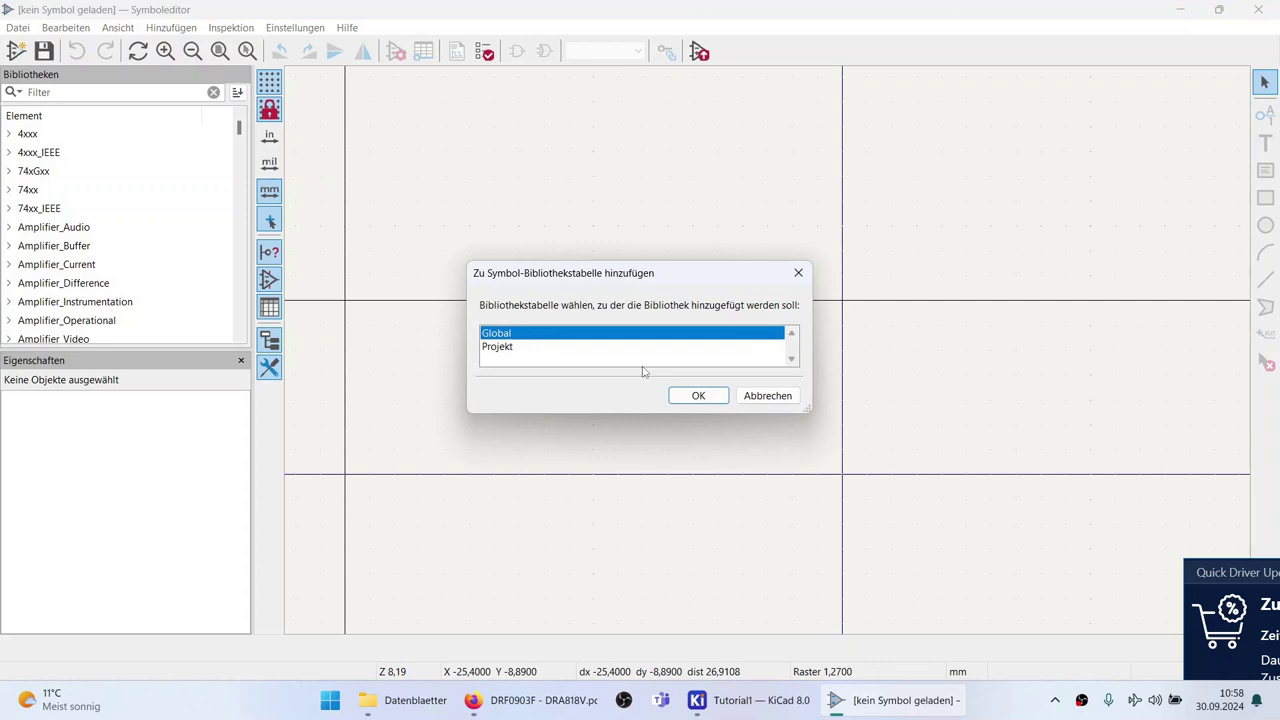
left_click(698, 396)
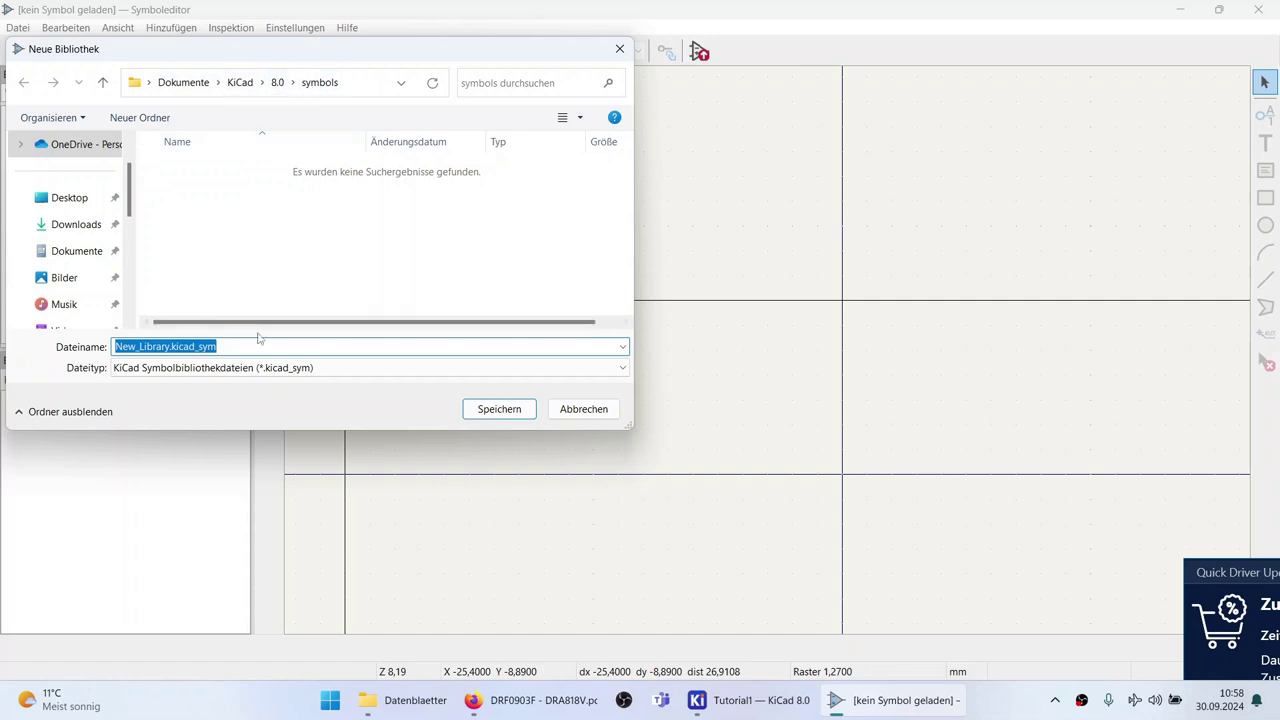
type("Fun")
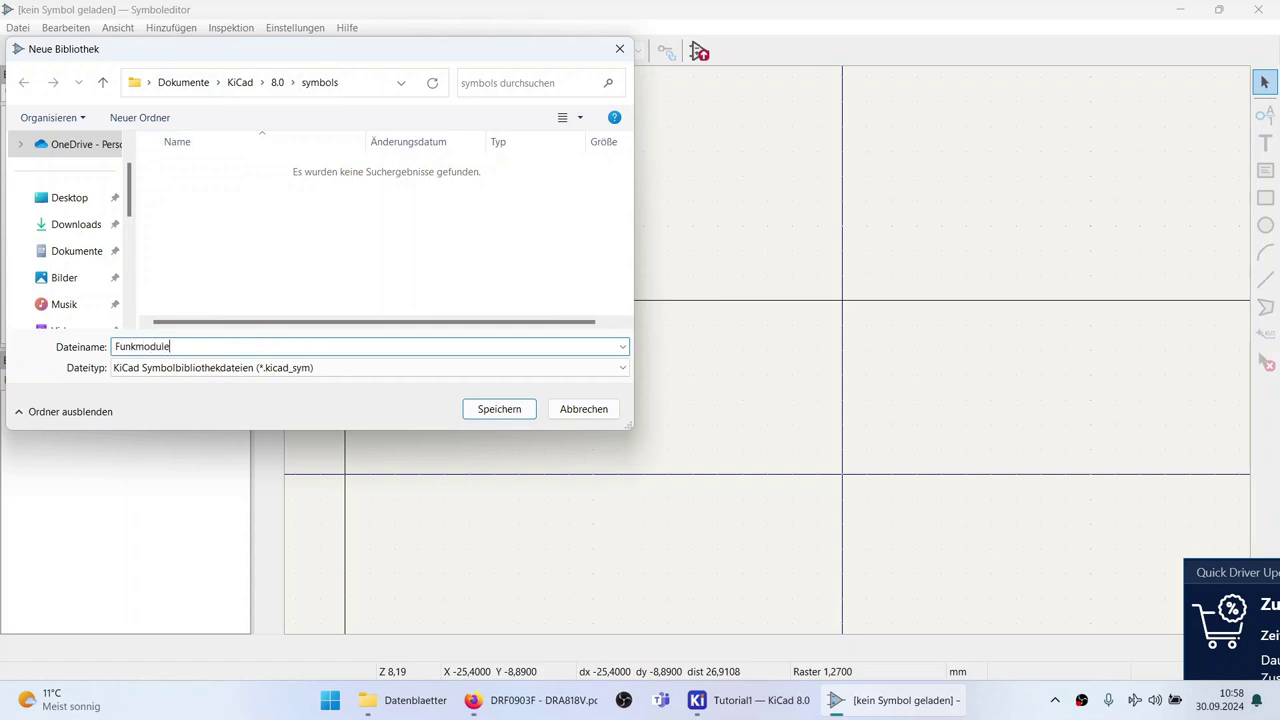
type("kmodule")
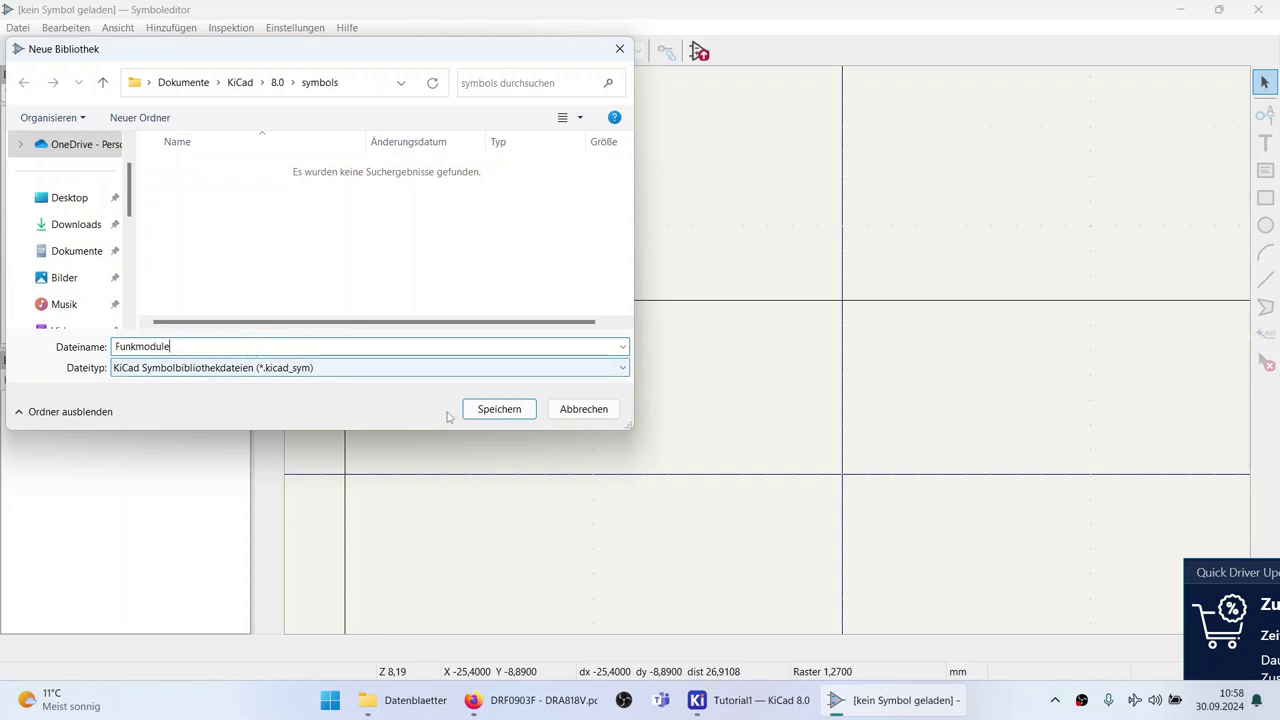
left_click(498, 409)
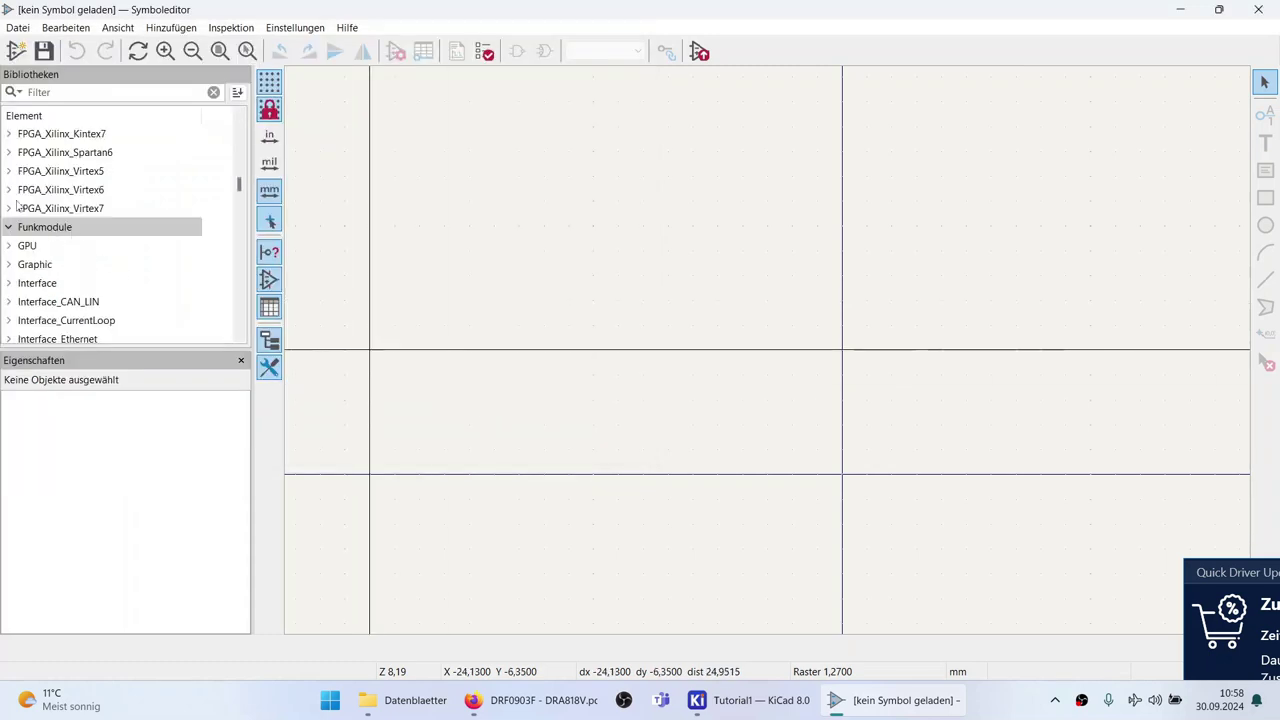
Create a new symbol named DRA818V in the Funkmodule library with reference designator U and 1 unit per package.
left_click(43, 229)
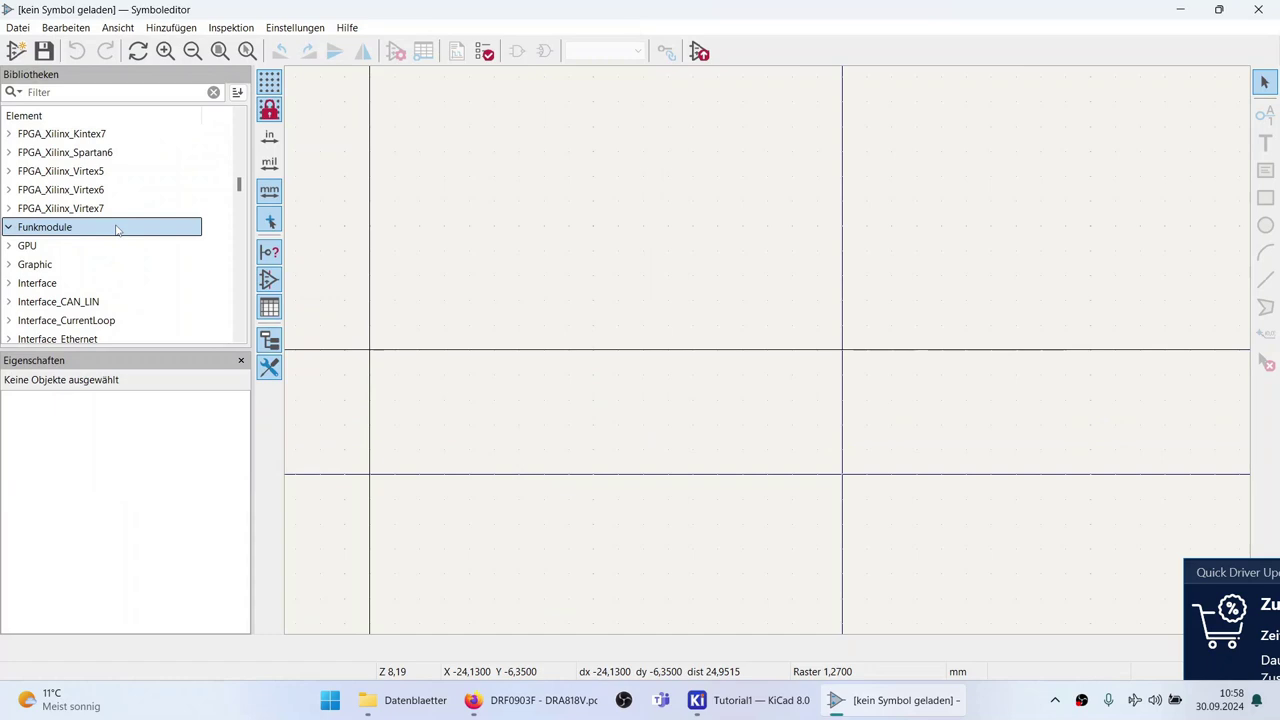
left_click(16, 51)
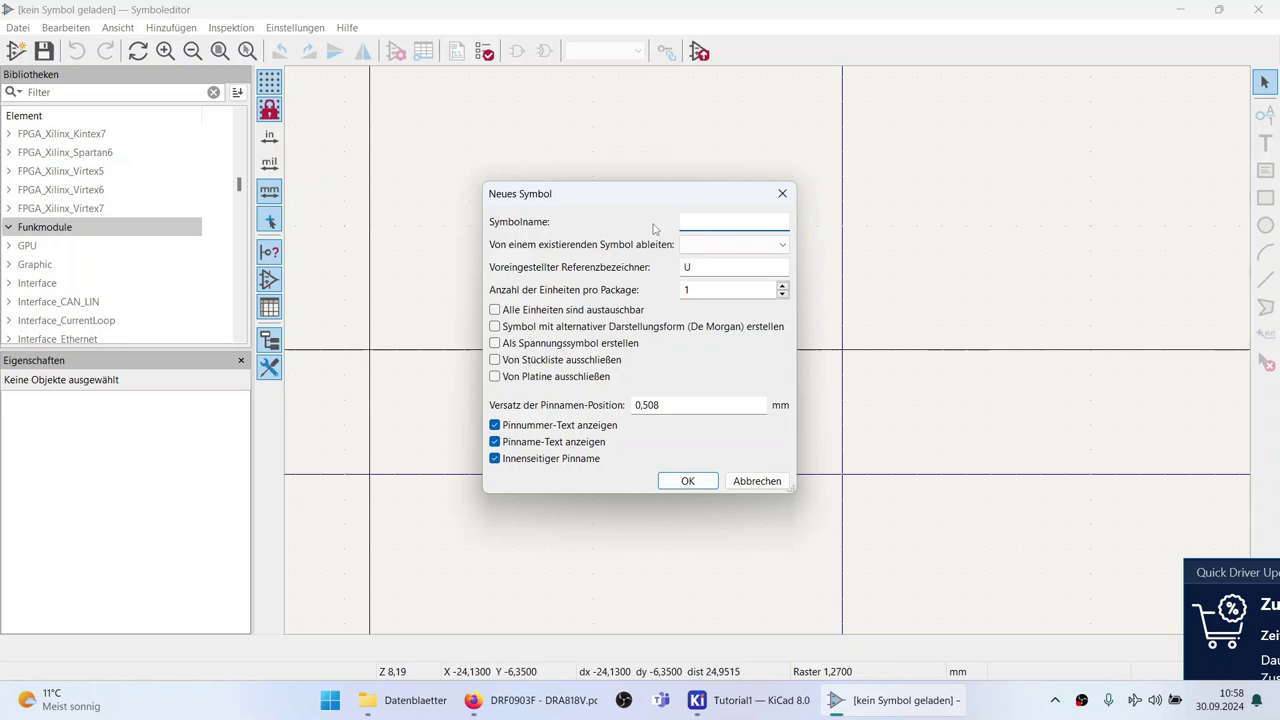
type("DRA818V")
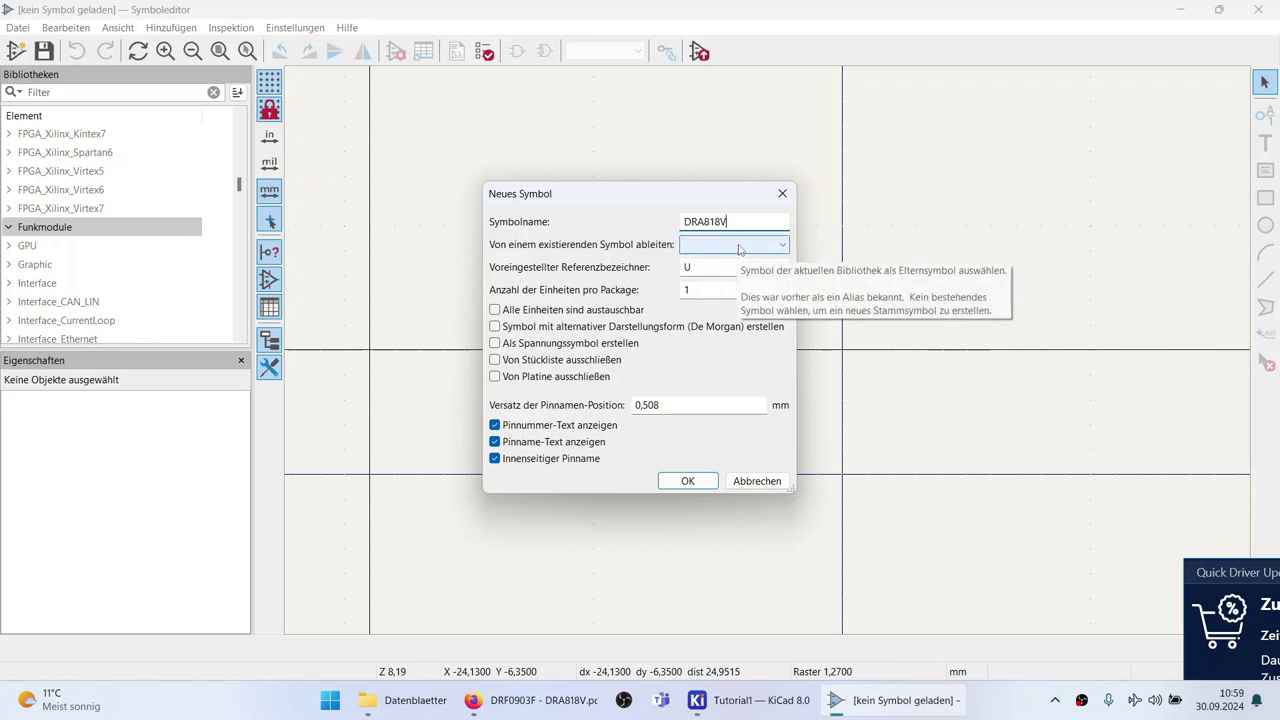
left_click(718, 268)
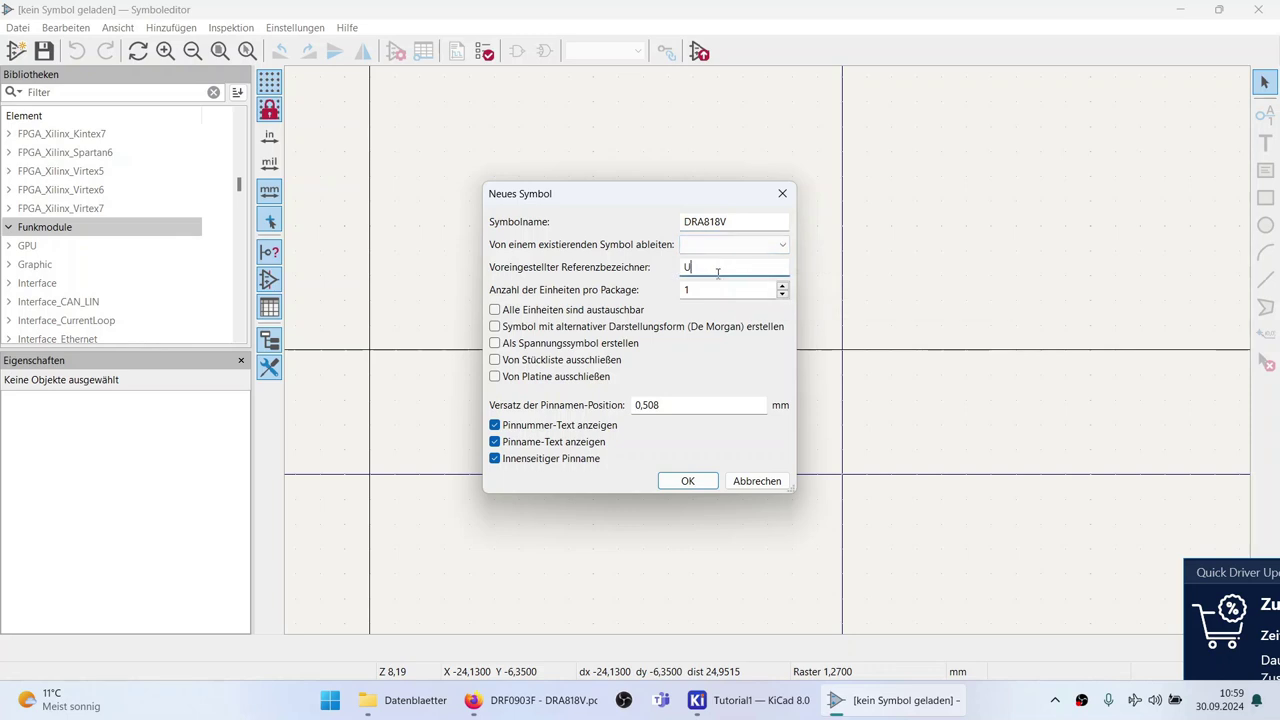
left_click_drag(714, 271, 683, 267)
type("FM")
key("Tab")
left_click(695, 486)
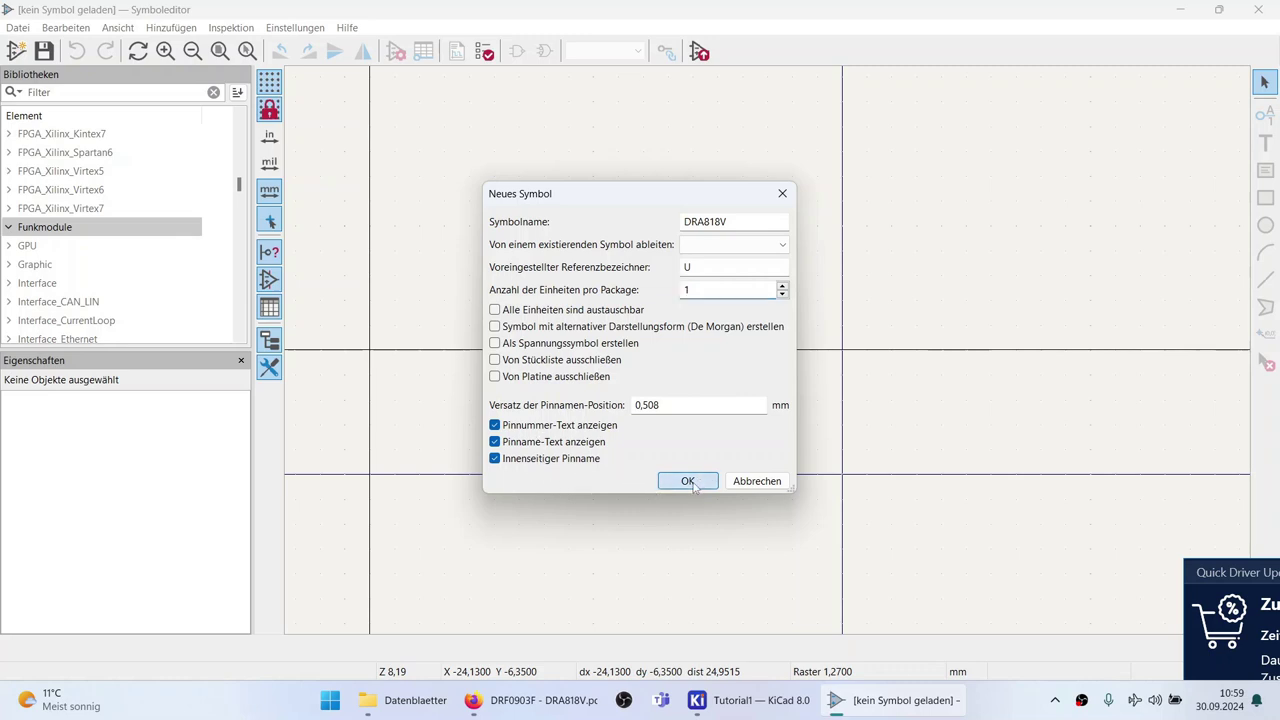
Move all of the new symbol's overlapping text fields together to about 4 mm left of and 5 mm above the origin.
scroll(695, 488, "down", 9)
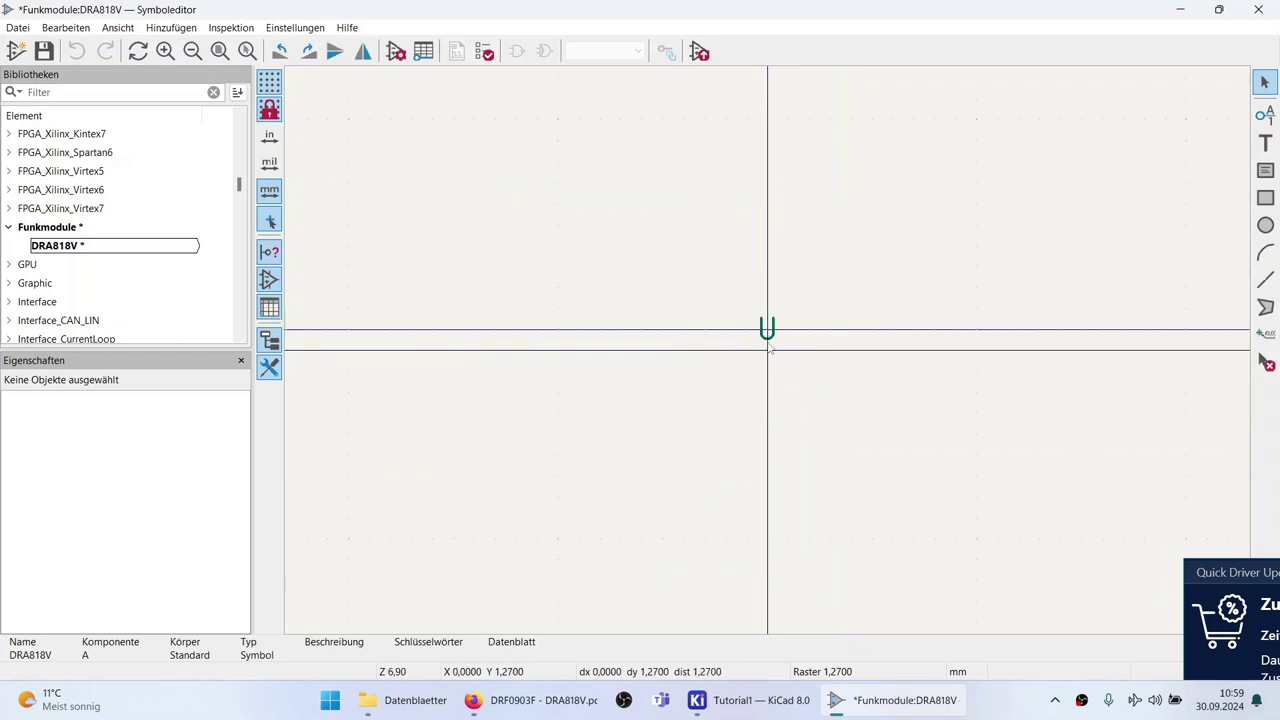
scroll(769, 340, "up", 5)
left_click_drag(815, 414, 697, 283)
scroll(697, 320, "down", 2)
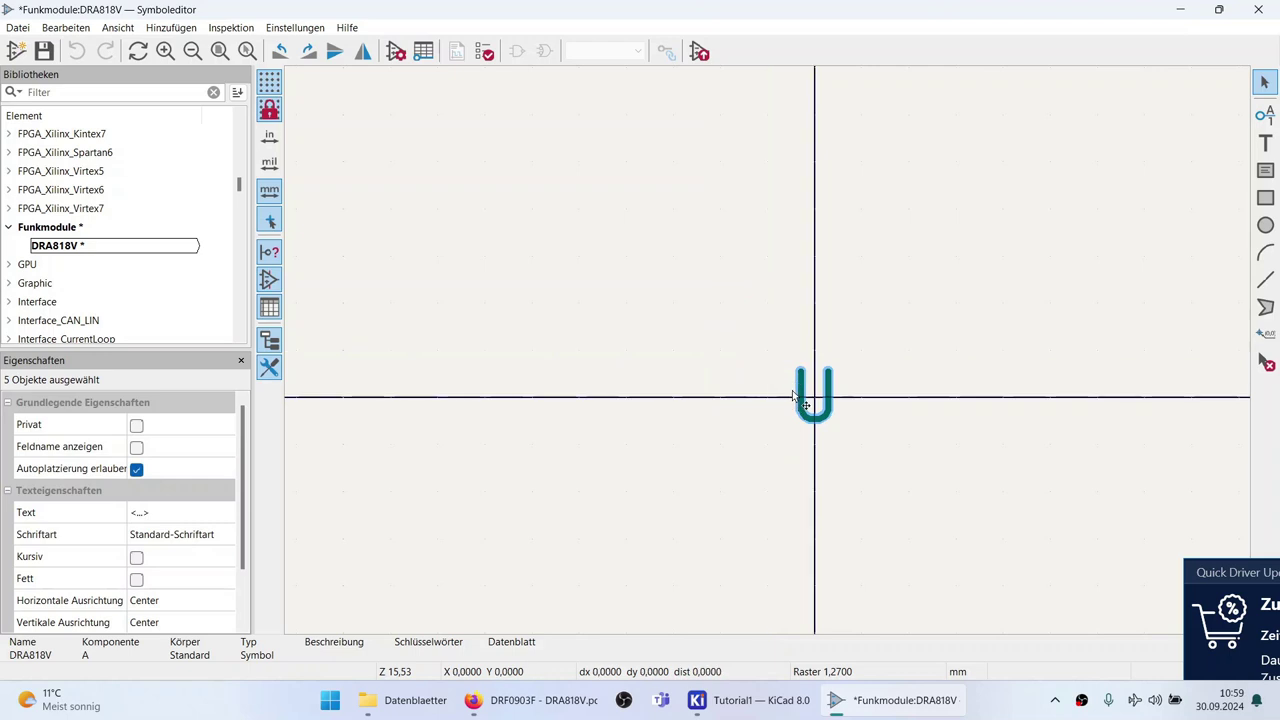
left_click_drag(792, 392, 656, 200)
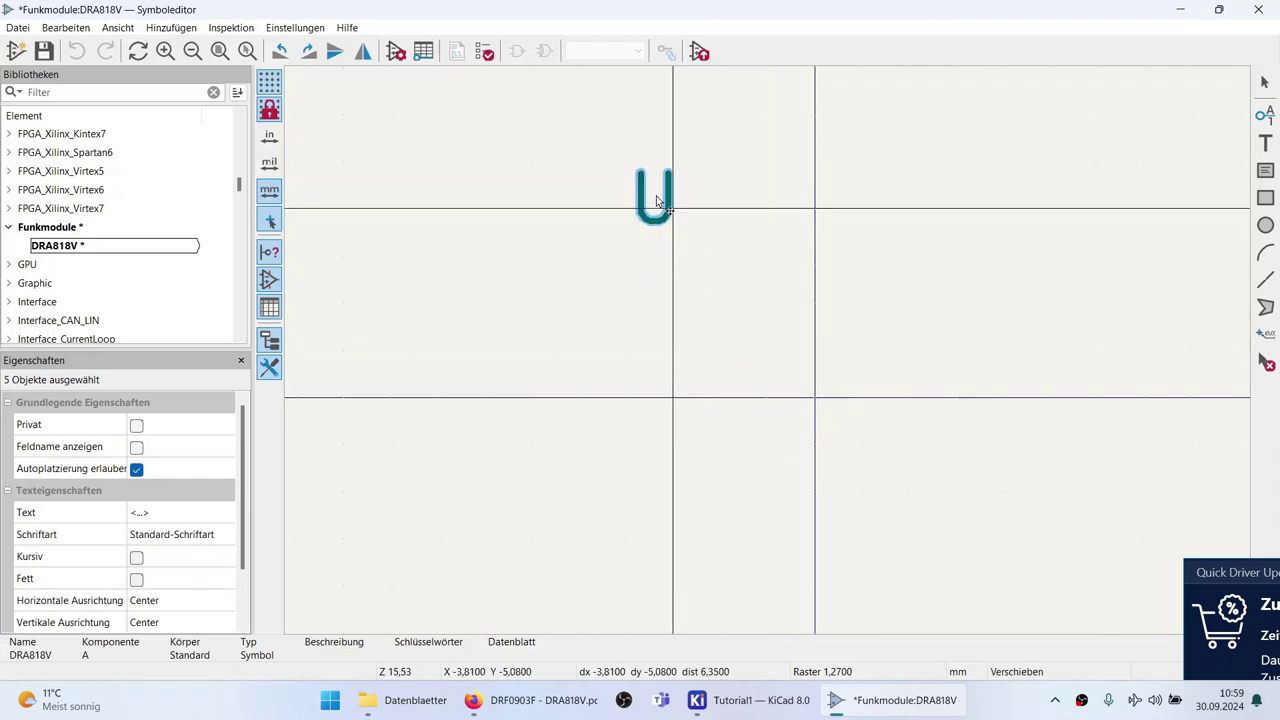
left_click(656, 200)
scroll(891, 430, "down", 2)
left_click(893, 430)
scroll(766, 365, "up", 2)
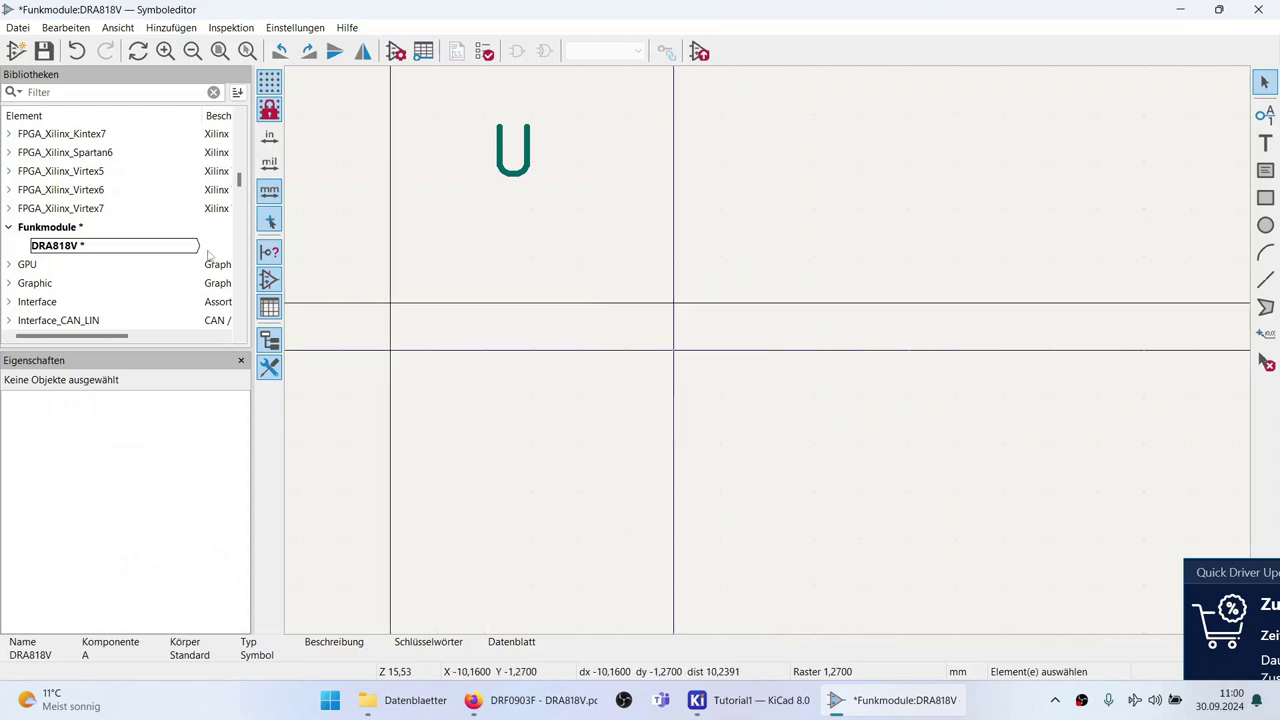
Save the new symbol, and set its Value field to DRA818V in the symbol properties.
left_click(44, 52)
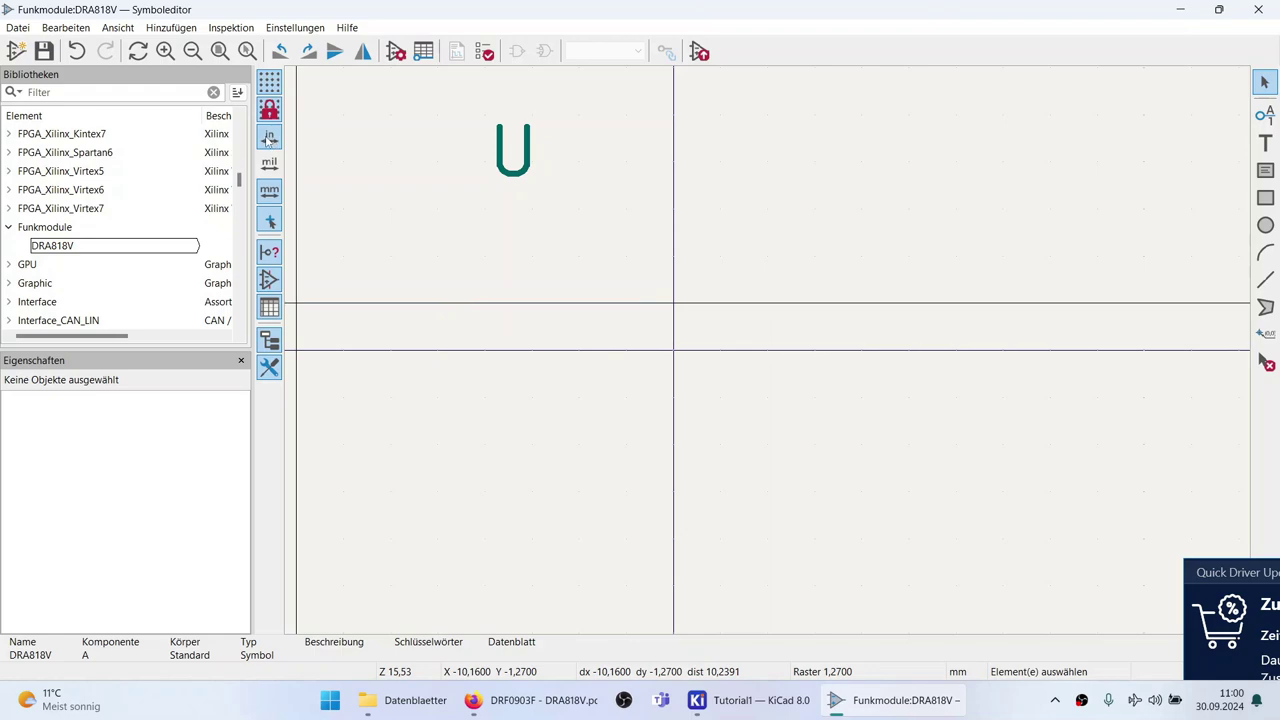
left_click(396, 52)
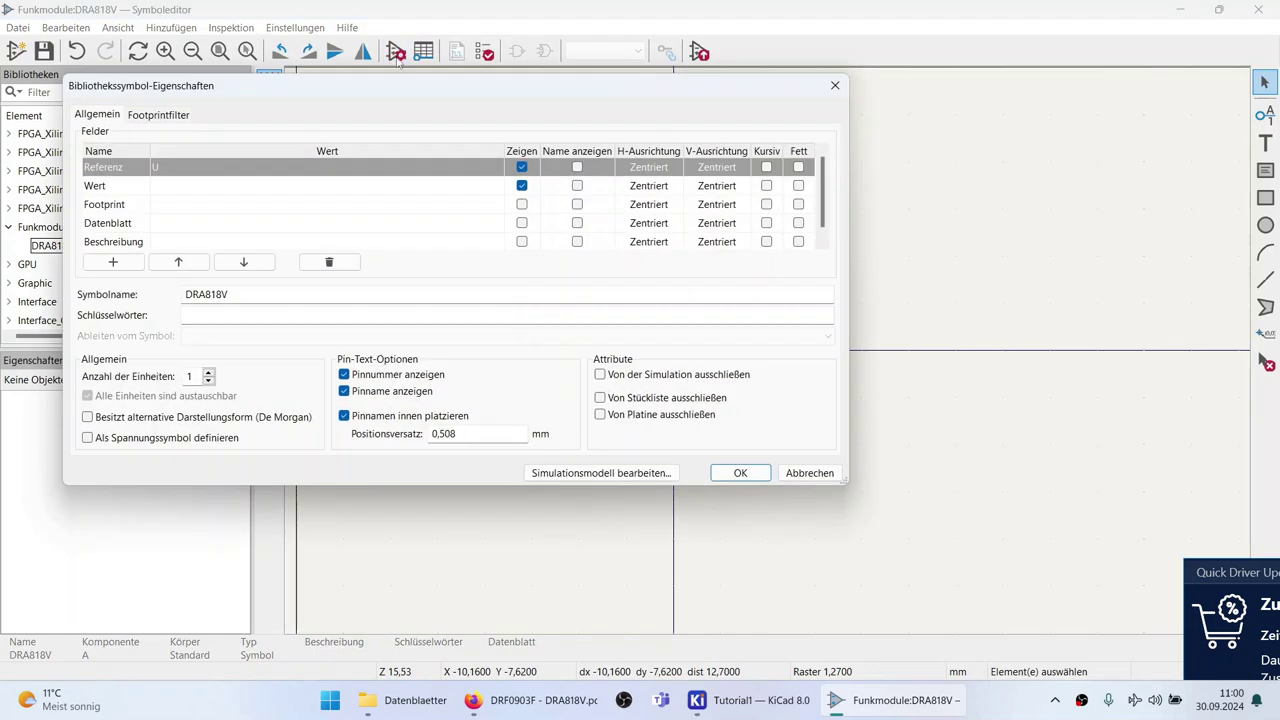
double_click(194, 188)
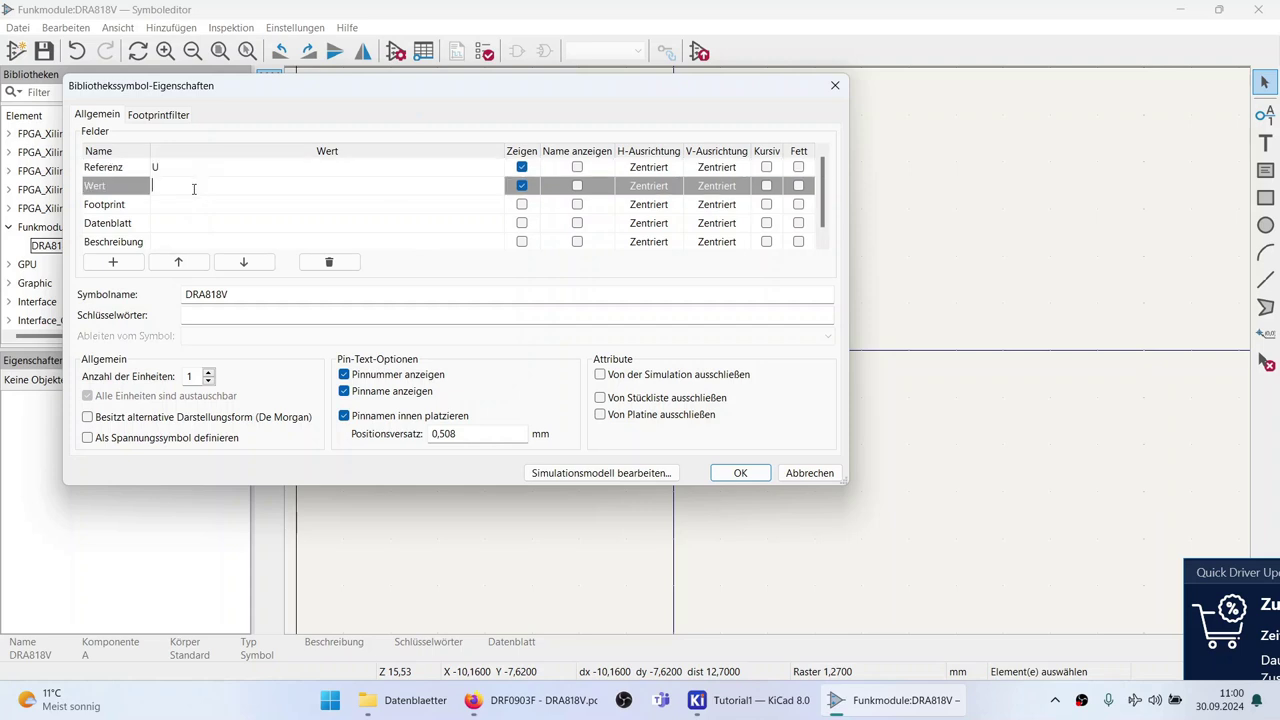
type("DRA818V")
left_click(199, 205)
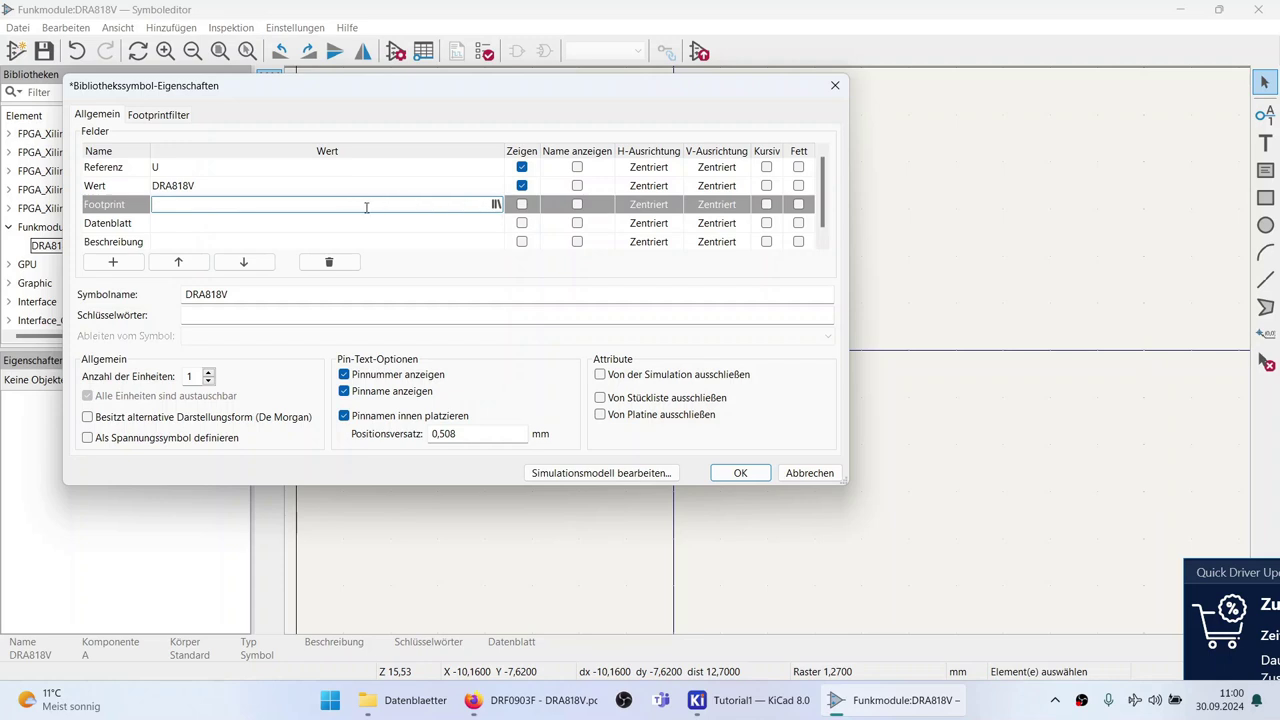
Copy the path of the KiCad 8.0 Datenblaetter folder from File Explorer into the symbol's datasheet field, ending it with a backslash.
left_click(438, 228)
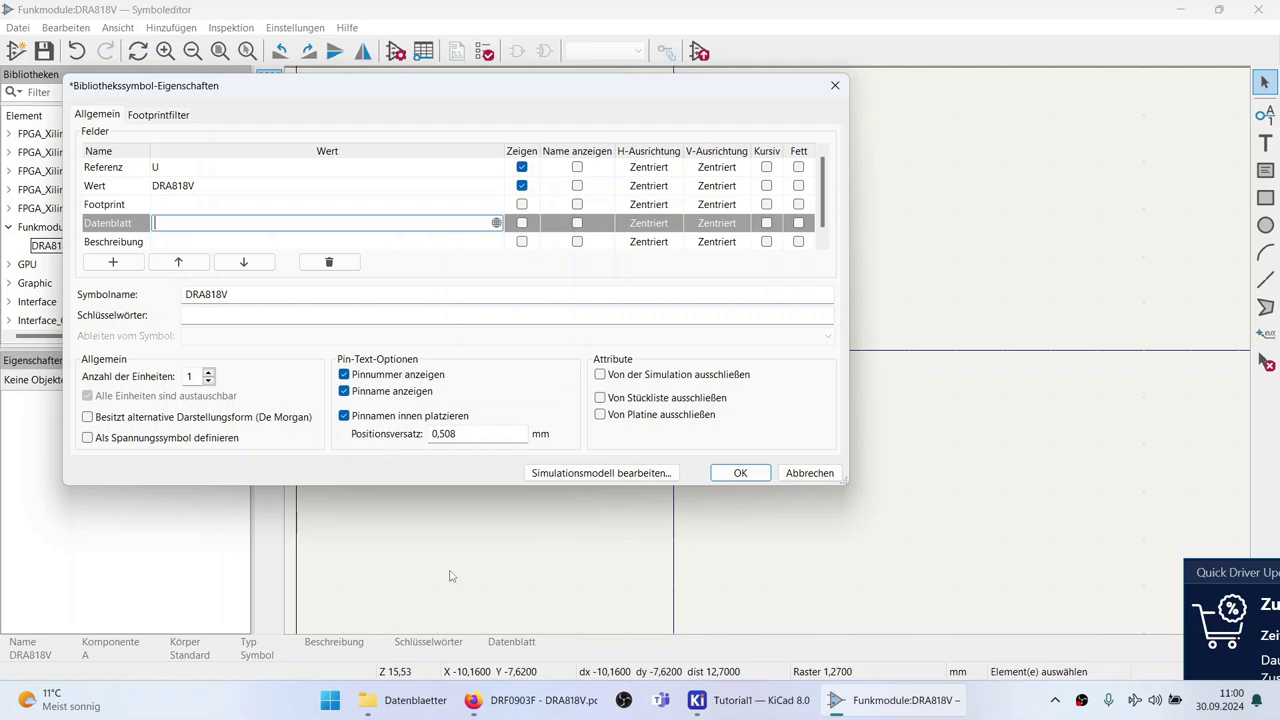
mouse_move(418, 710)
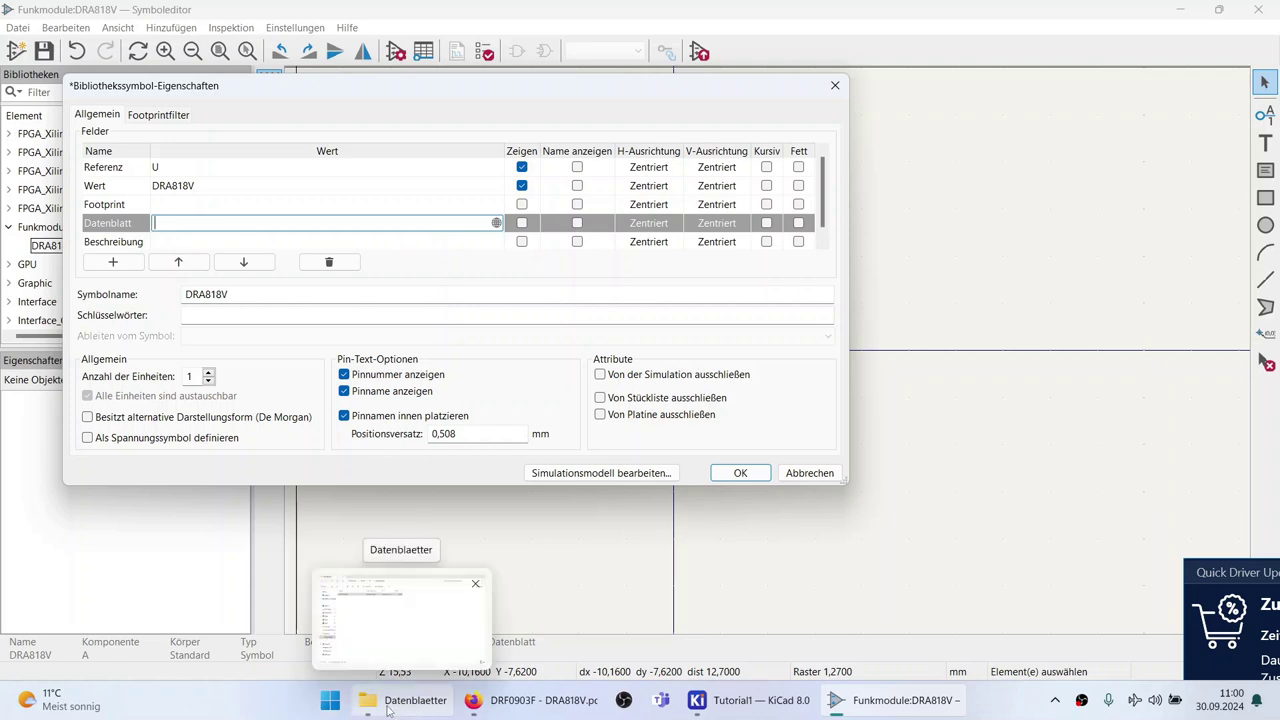
left_click(369, 699)
left_click(481, 351)
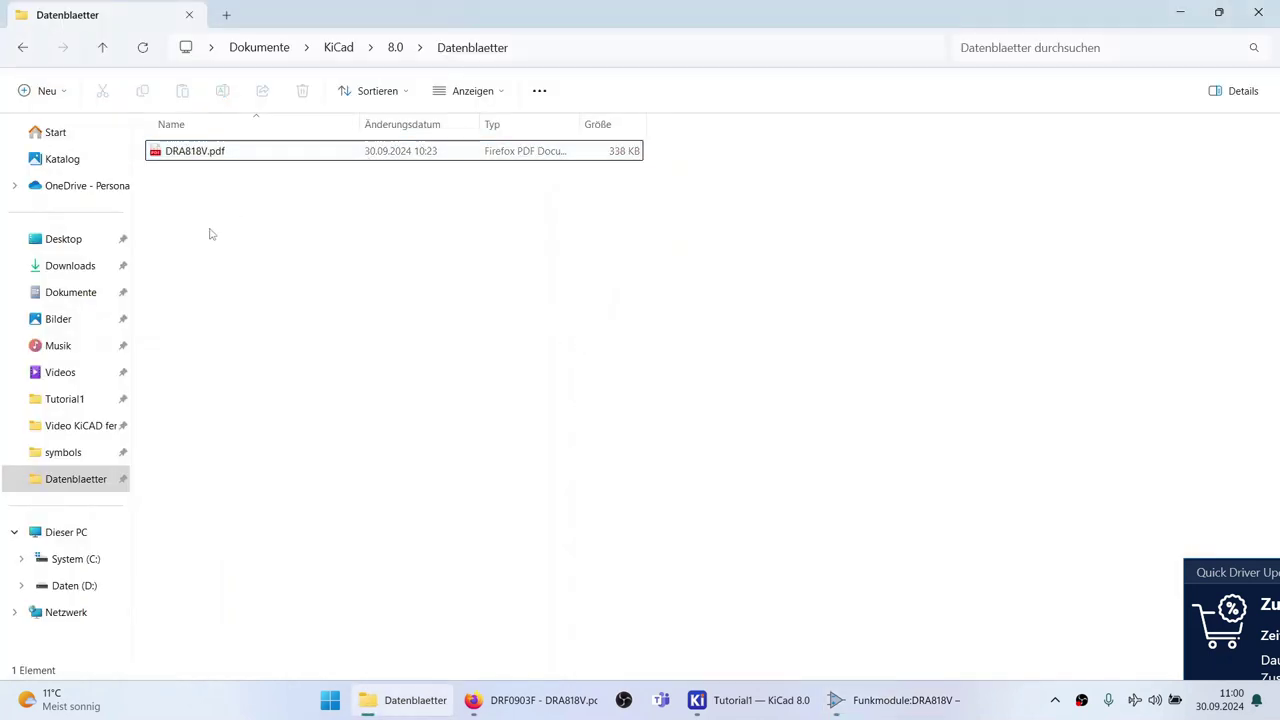
left_click(748, 47)
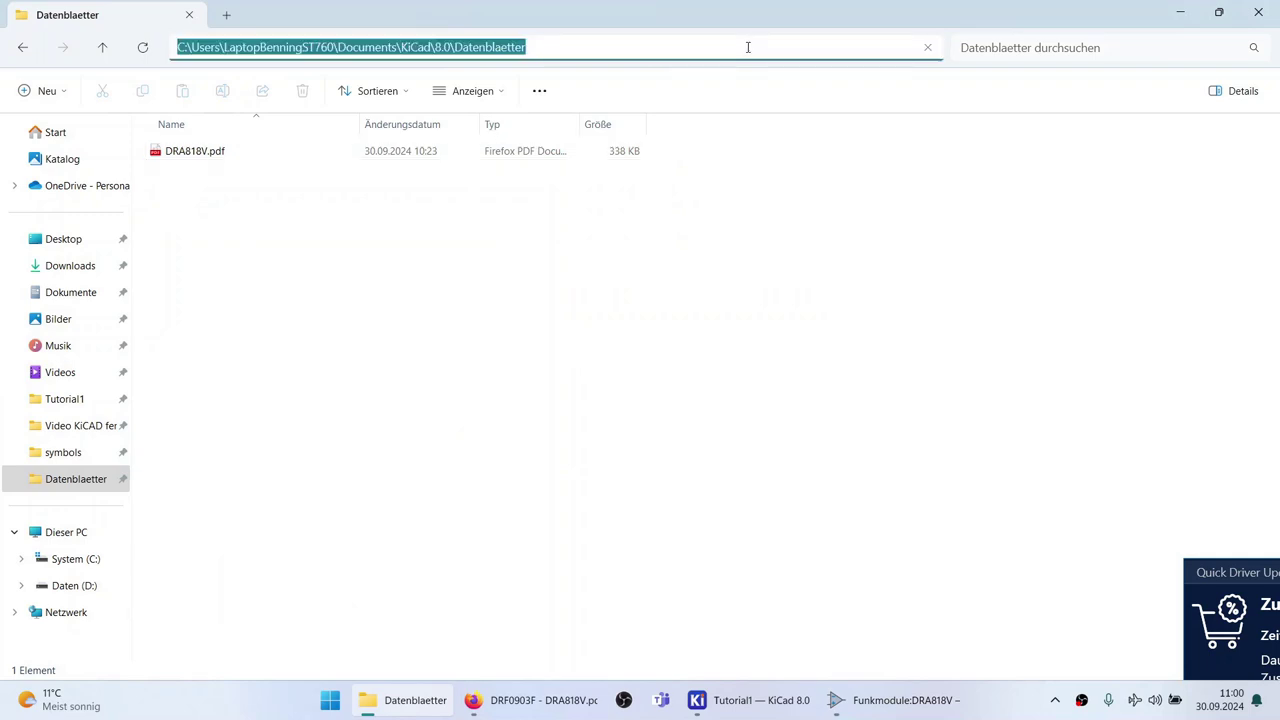
type("DRA818V.pdf")
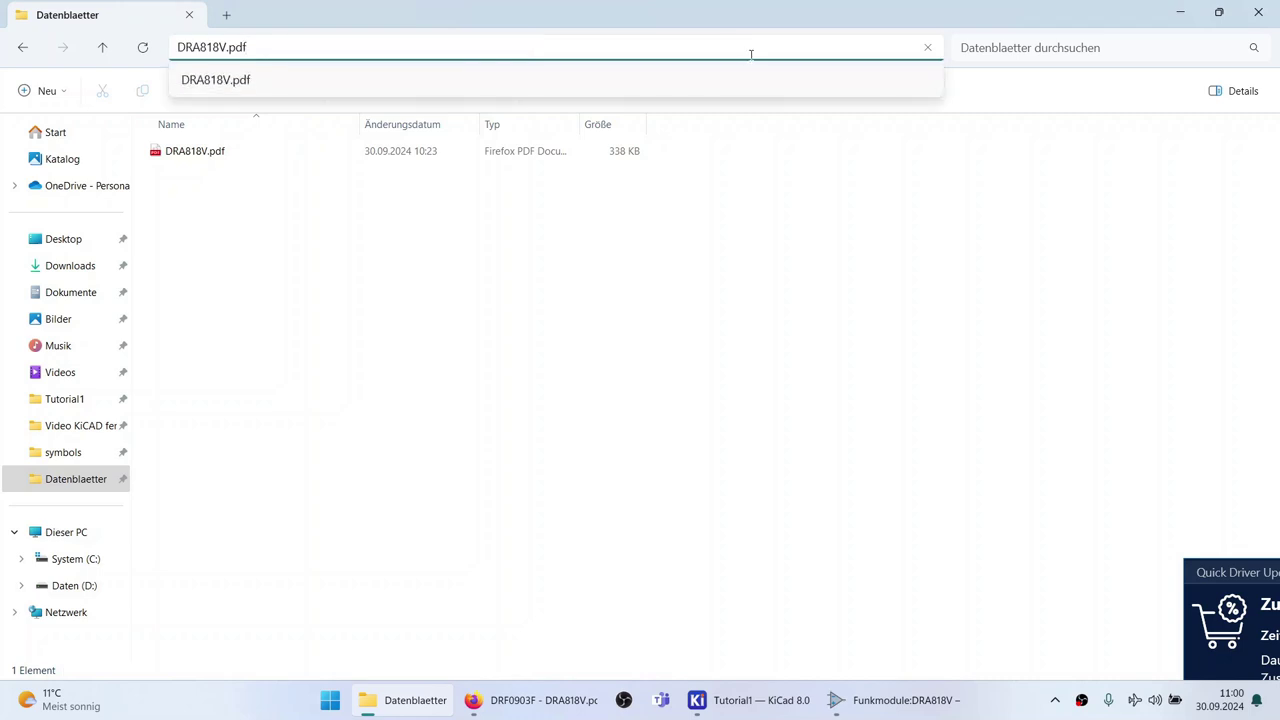
key("Escape")
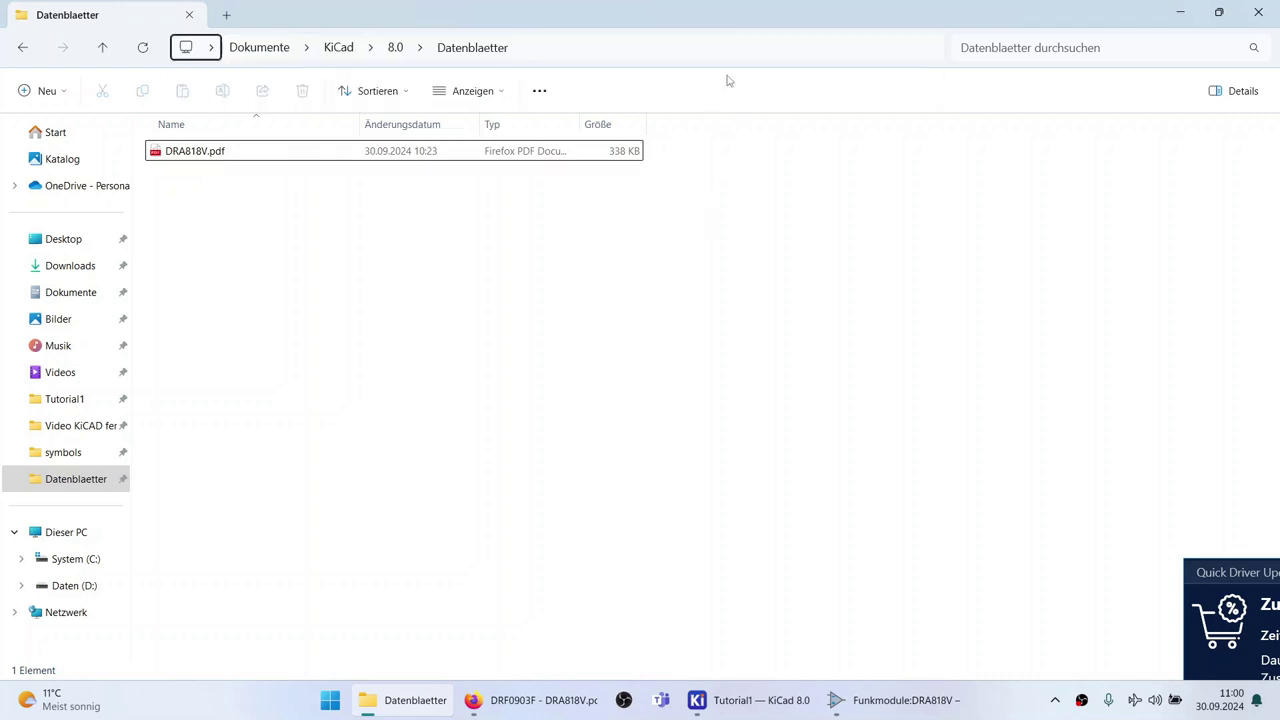
left_click(729, 49)
key("ctrl+c")
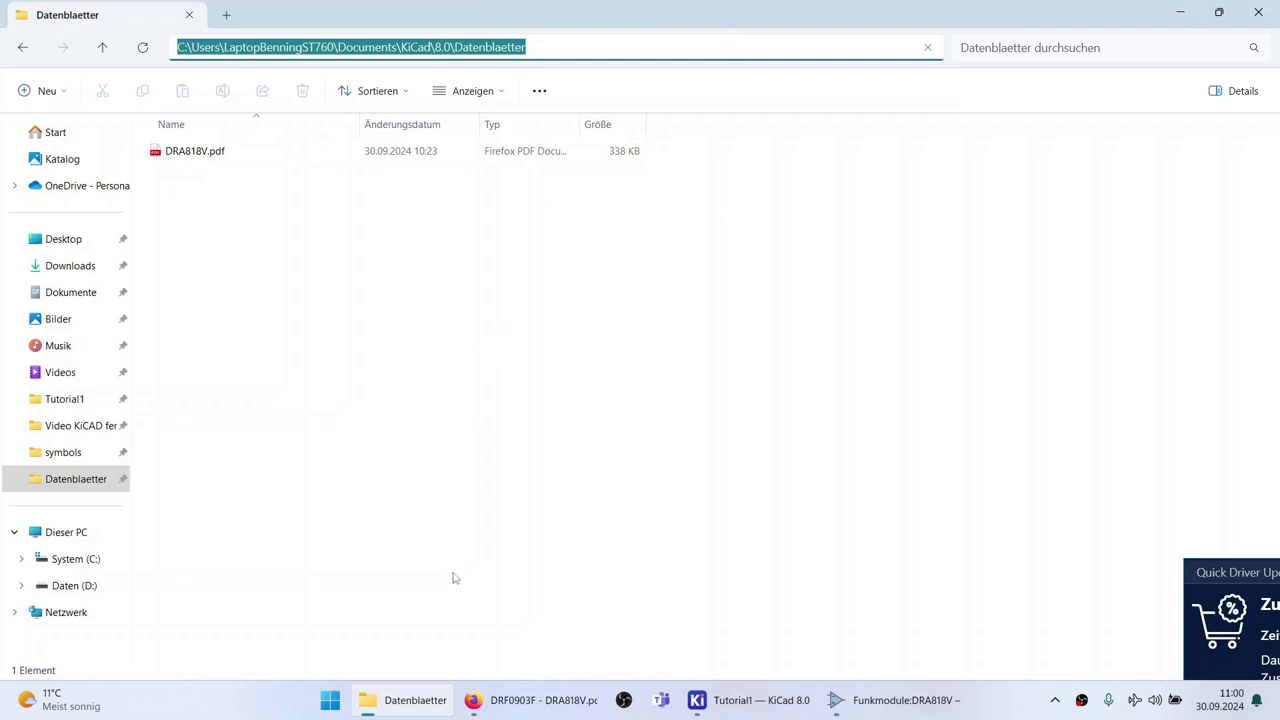
left_click(855, 705)
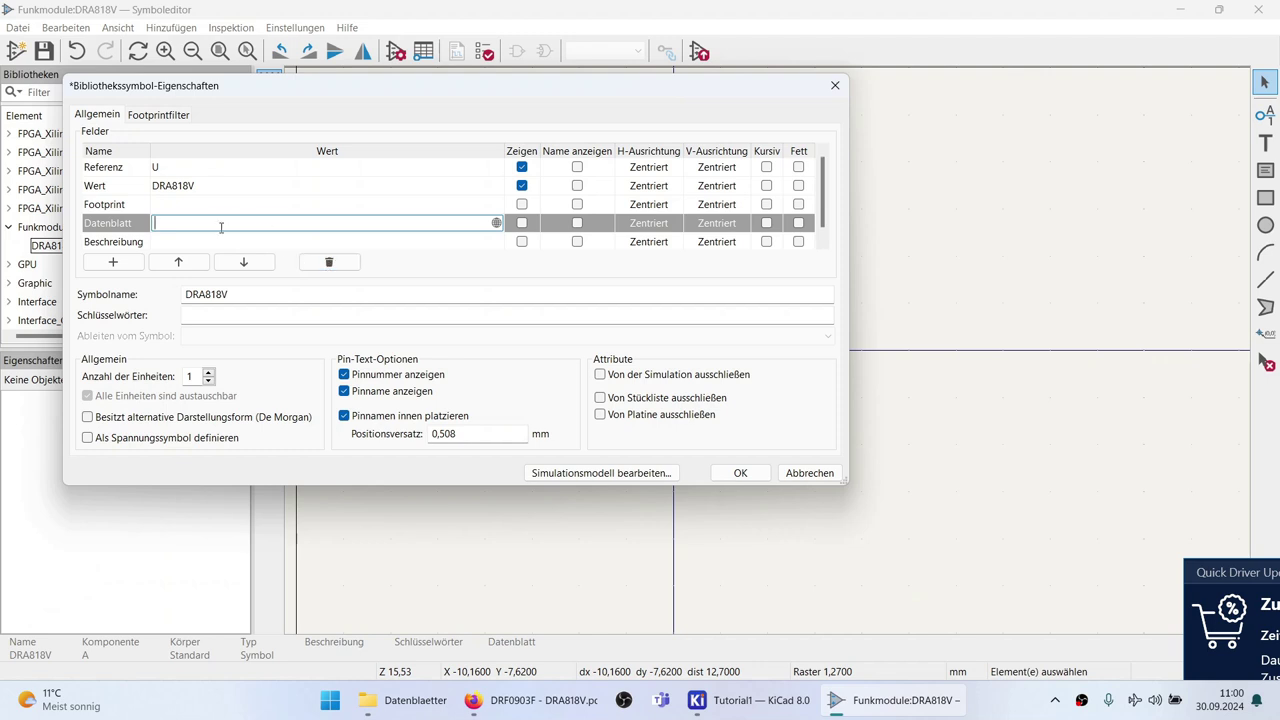
key("ctrl+v")
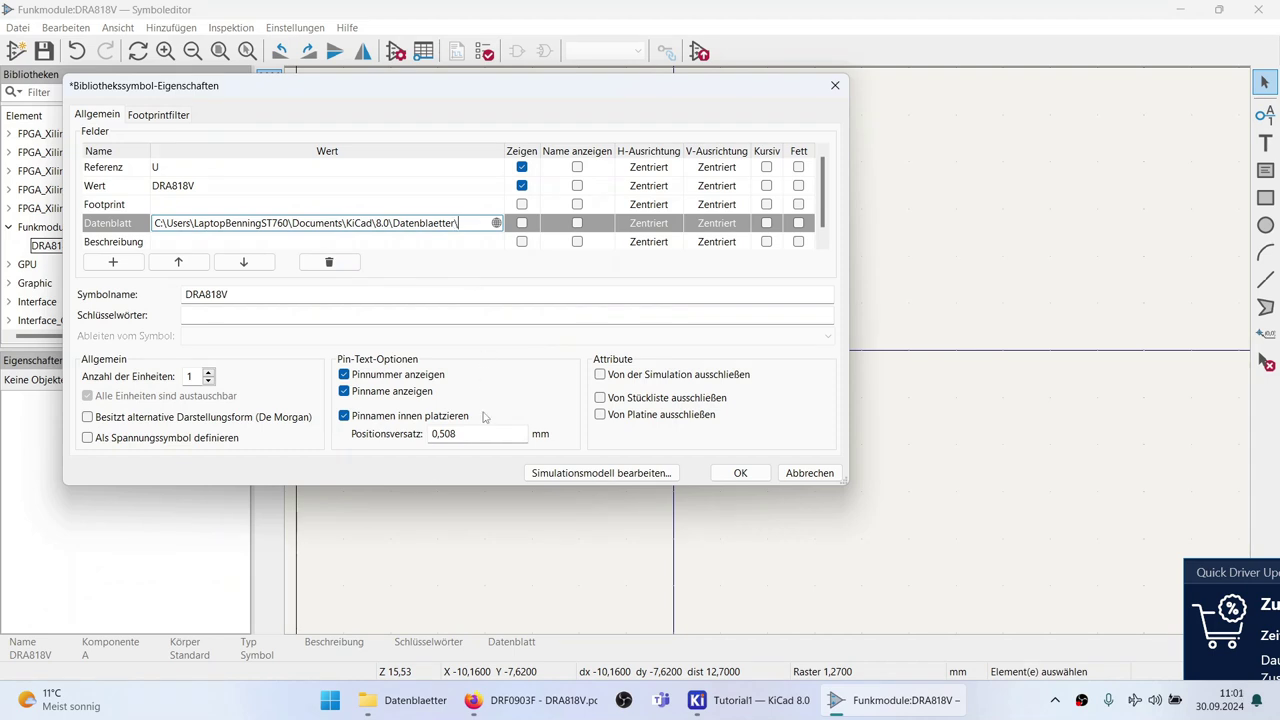
Look up the PDF's file name in the Datenblaetter folder and append DRA818V.pdf to the path in the datasheet field.
left_click(405, 700)
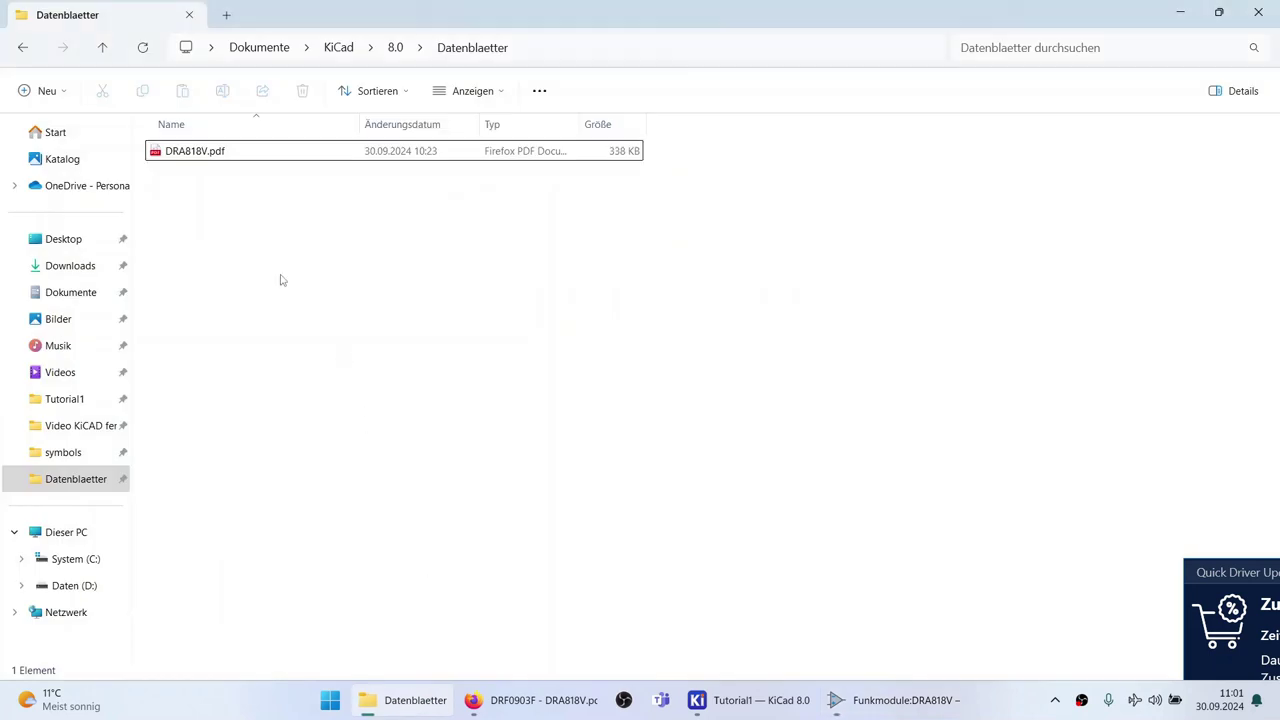
left_click(220, 151)
right_click(220, 153)
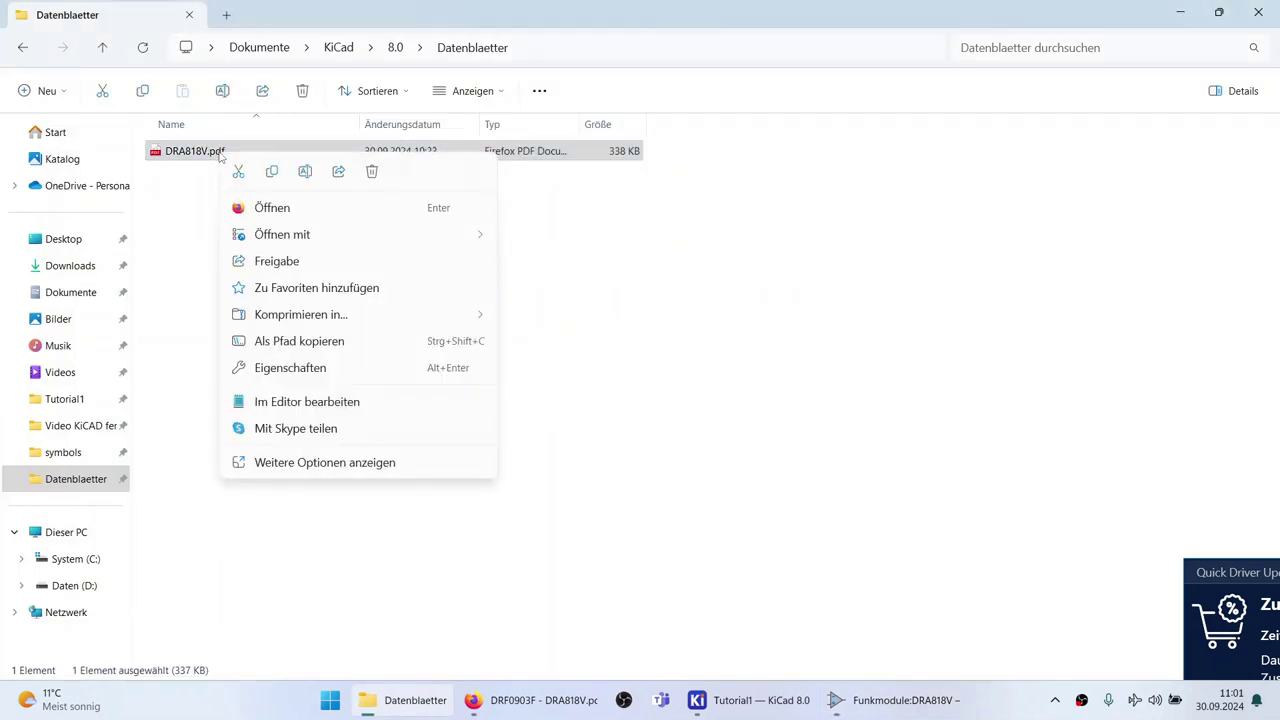
left_click(314, 463)
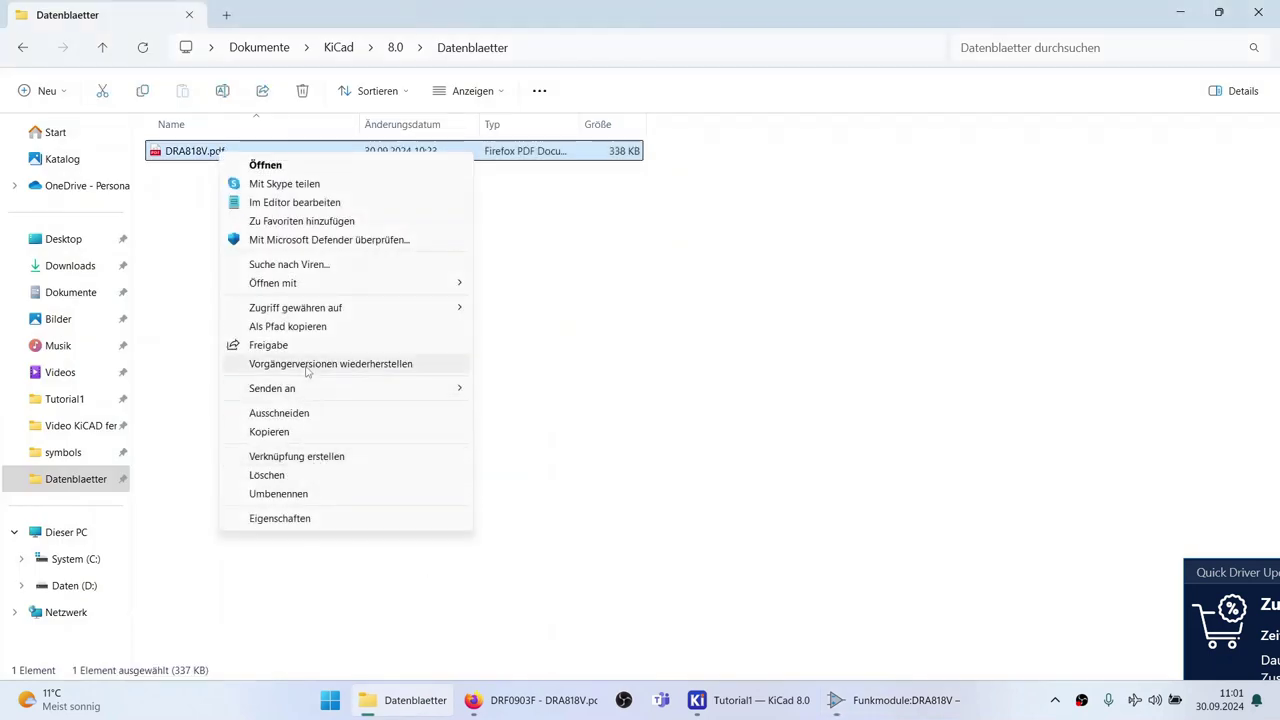
left_click(285, 494)
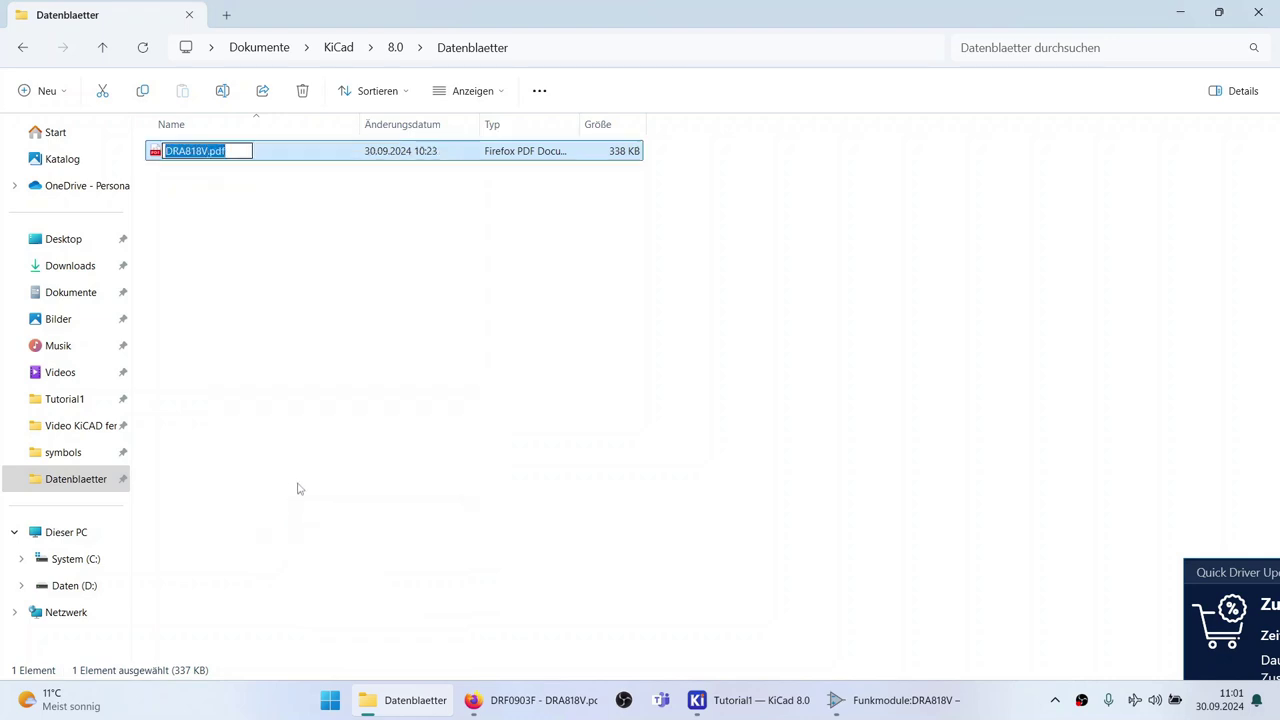
left_click(406, 456)
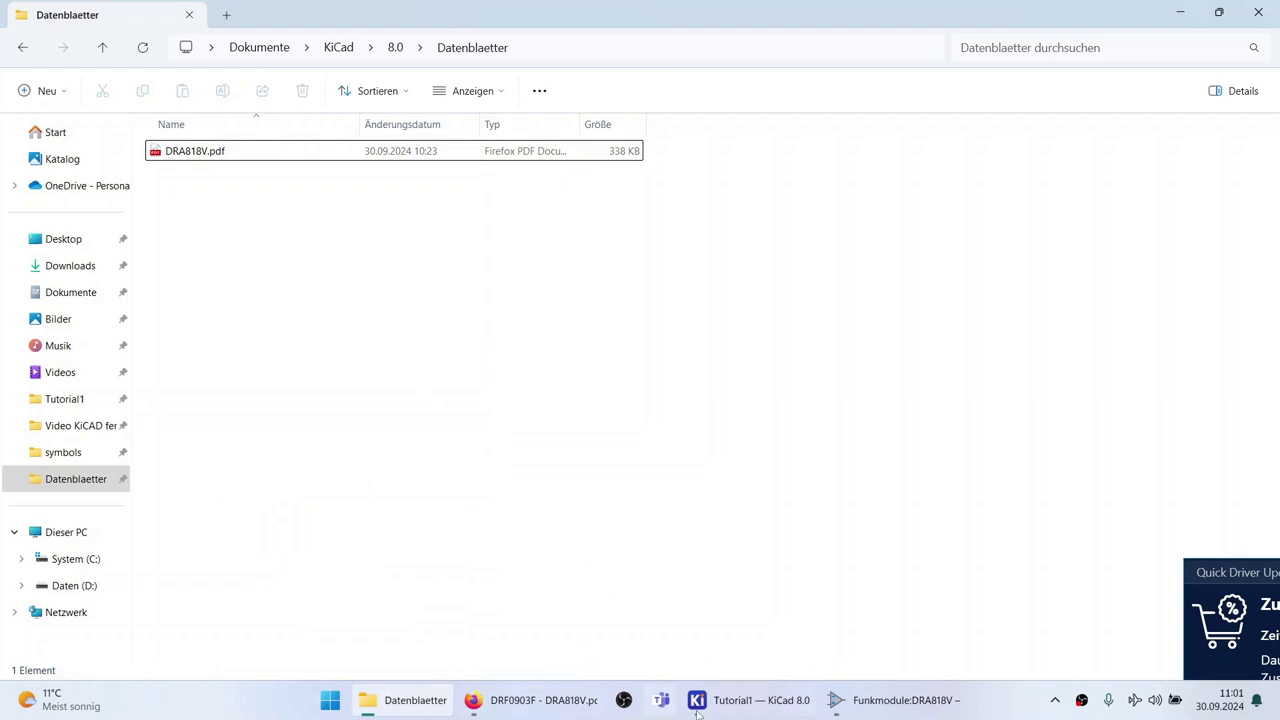
left_click(880, 702)
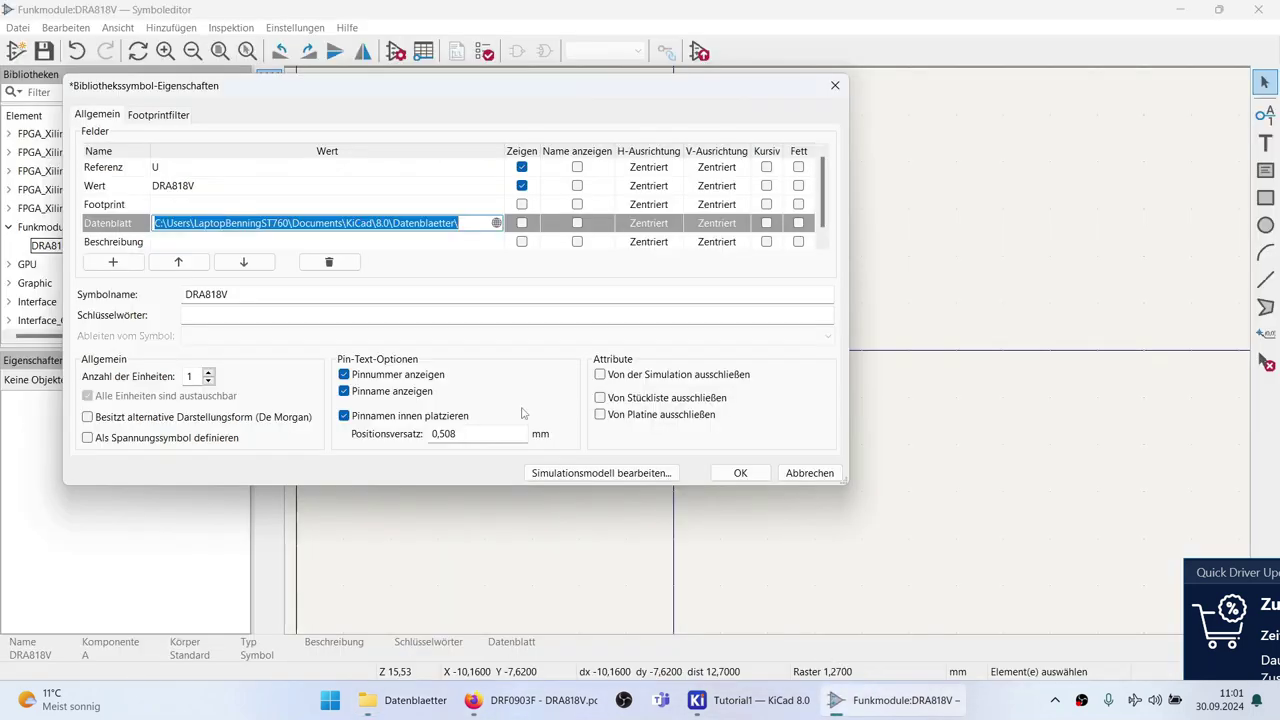
left_click(467, 223)
type("DRA818V.pdf")
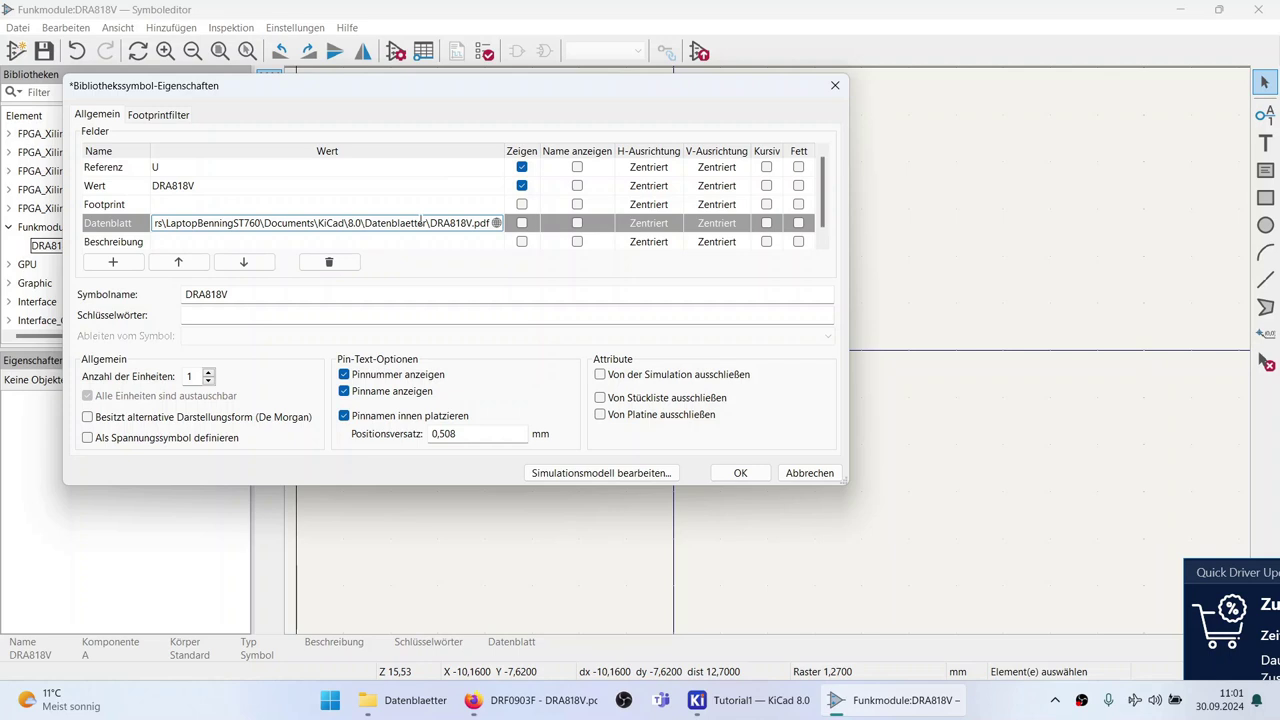
Copy the title "DRA818V VHF Band Voice Transceiver Module" from the PDF datasheet in Firefox into the symbol's description field.
scroll(421, 222, "down", 1)
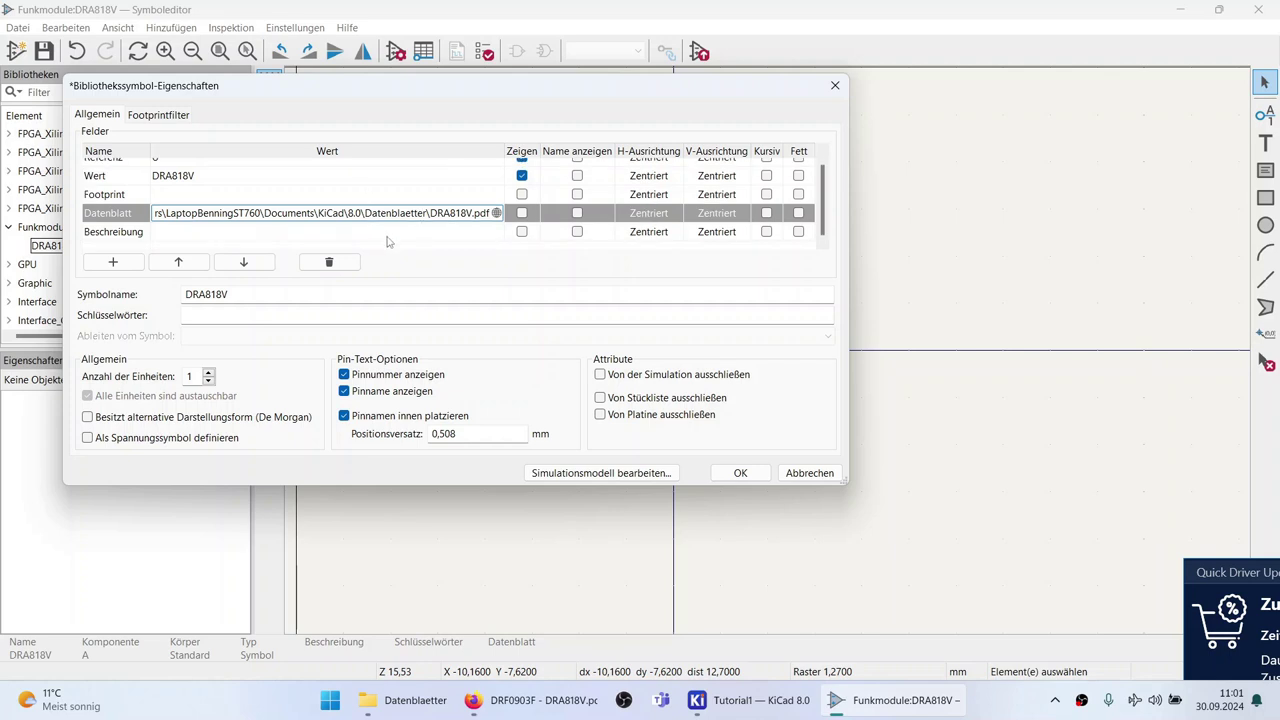
left_click(387, 239)
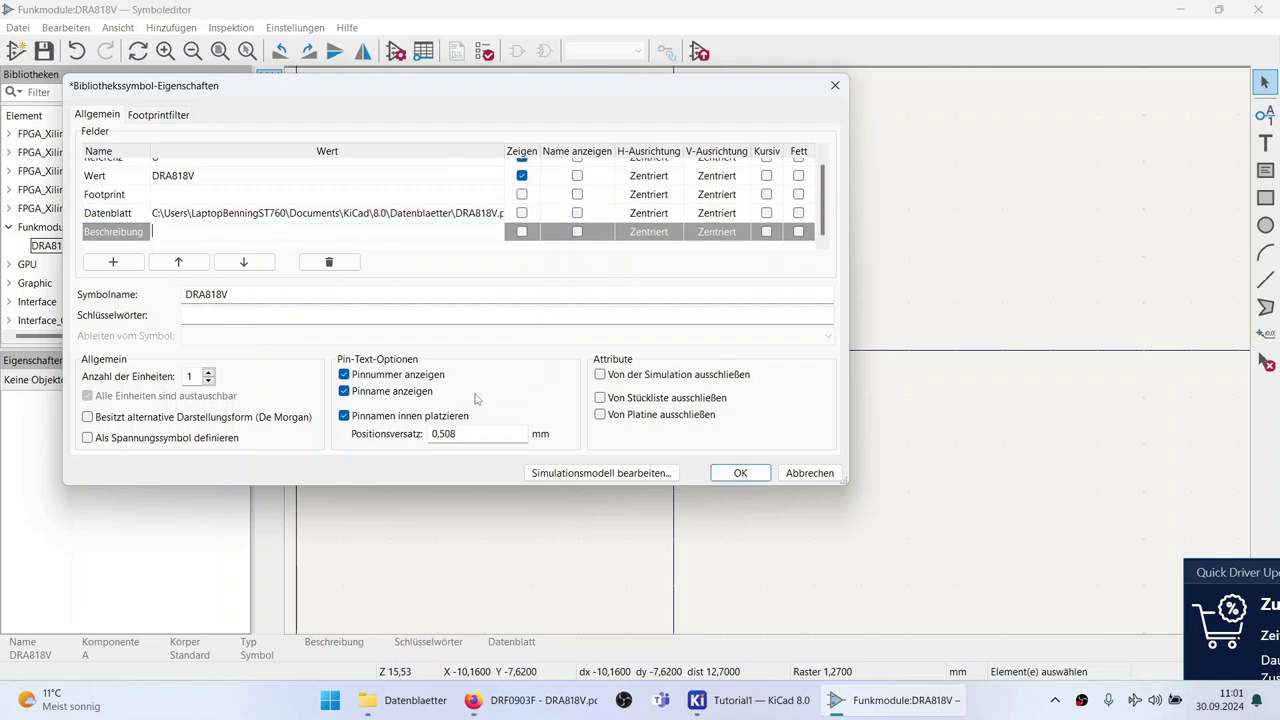
left_click(524, 703)
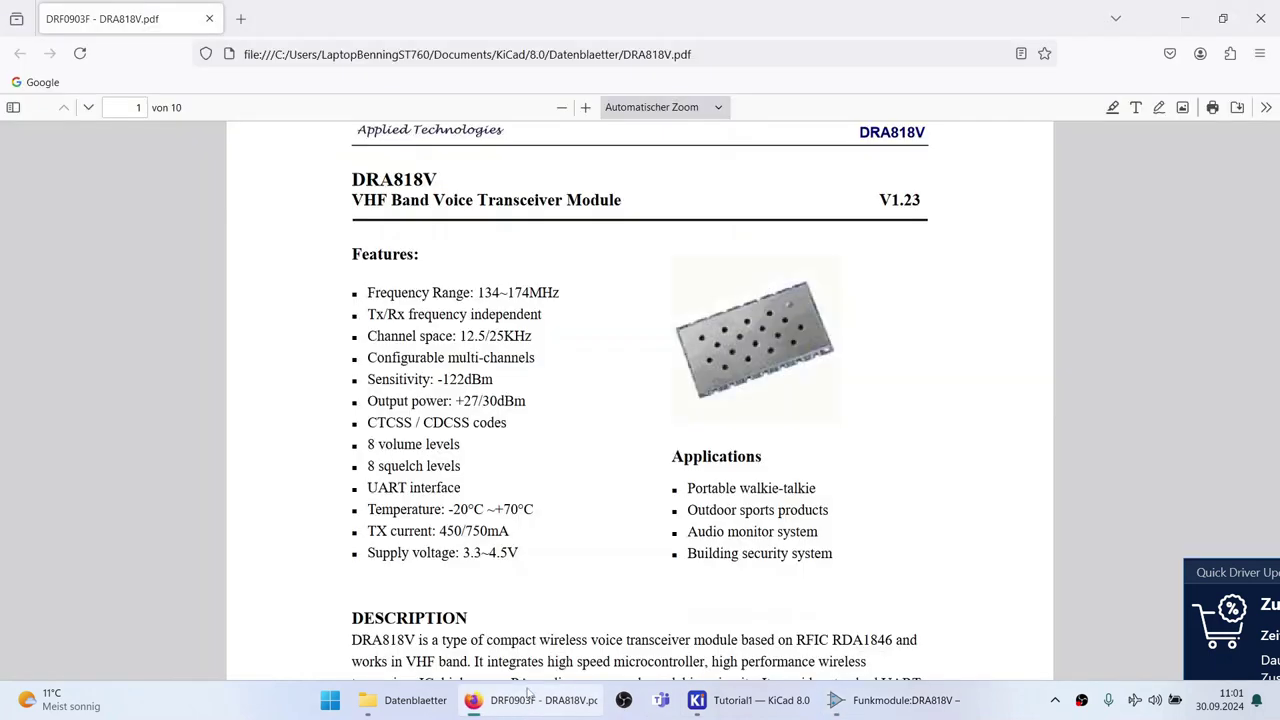
left_click_drag(352, 178, 537, 199)
left_click(537, 199)
left_click_drag(352, 205, 626, 201)
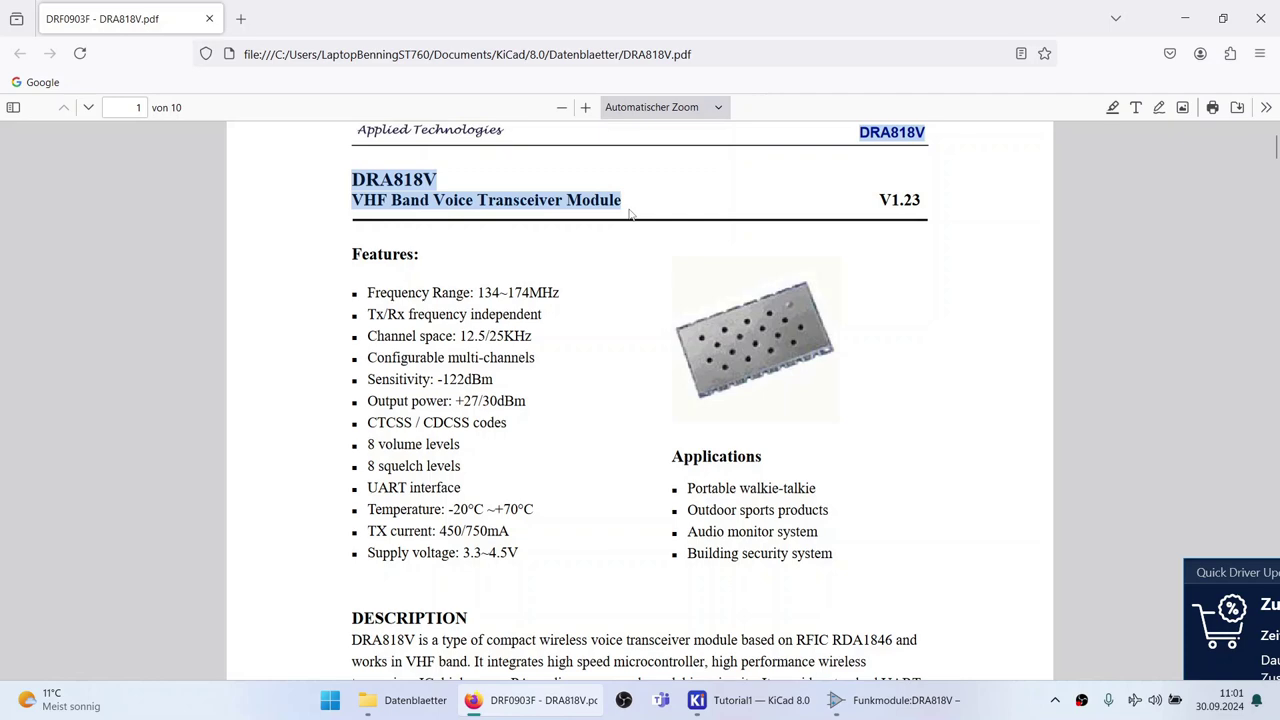
left_click(898, 700)
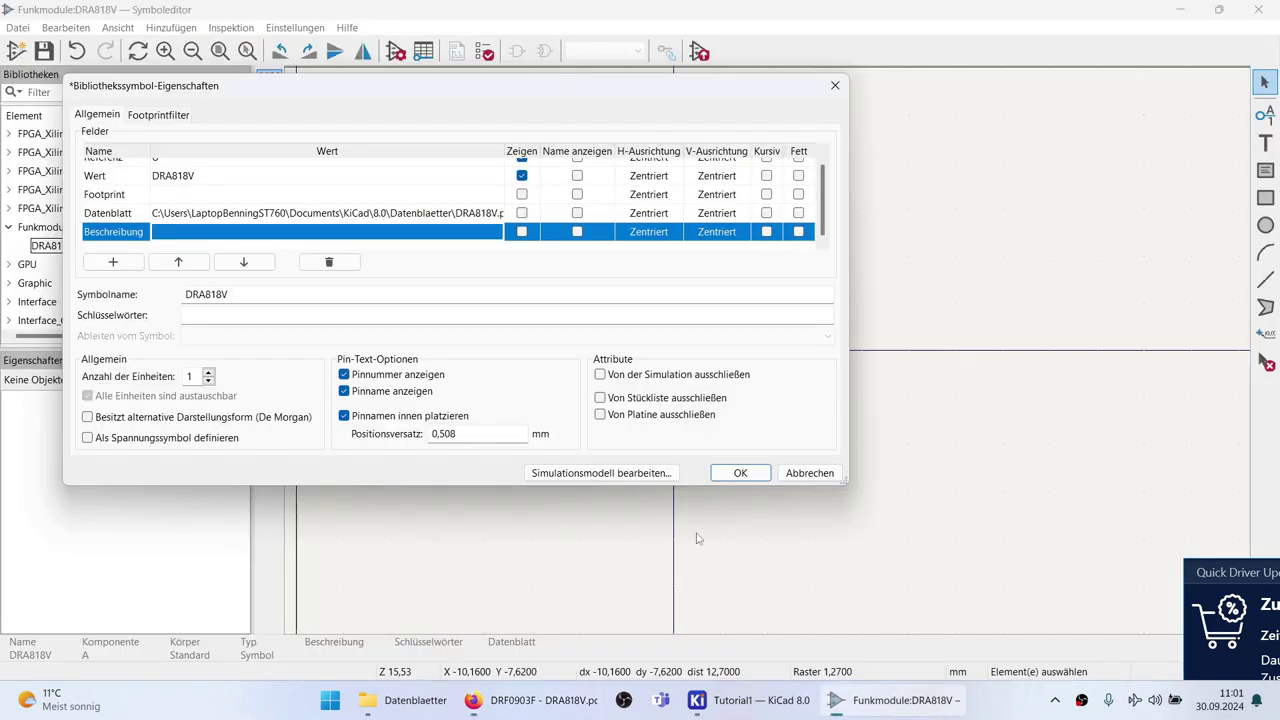
left_click(238, 239)
key("ctrl+v")
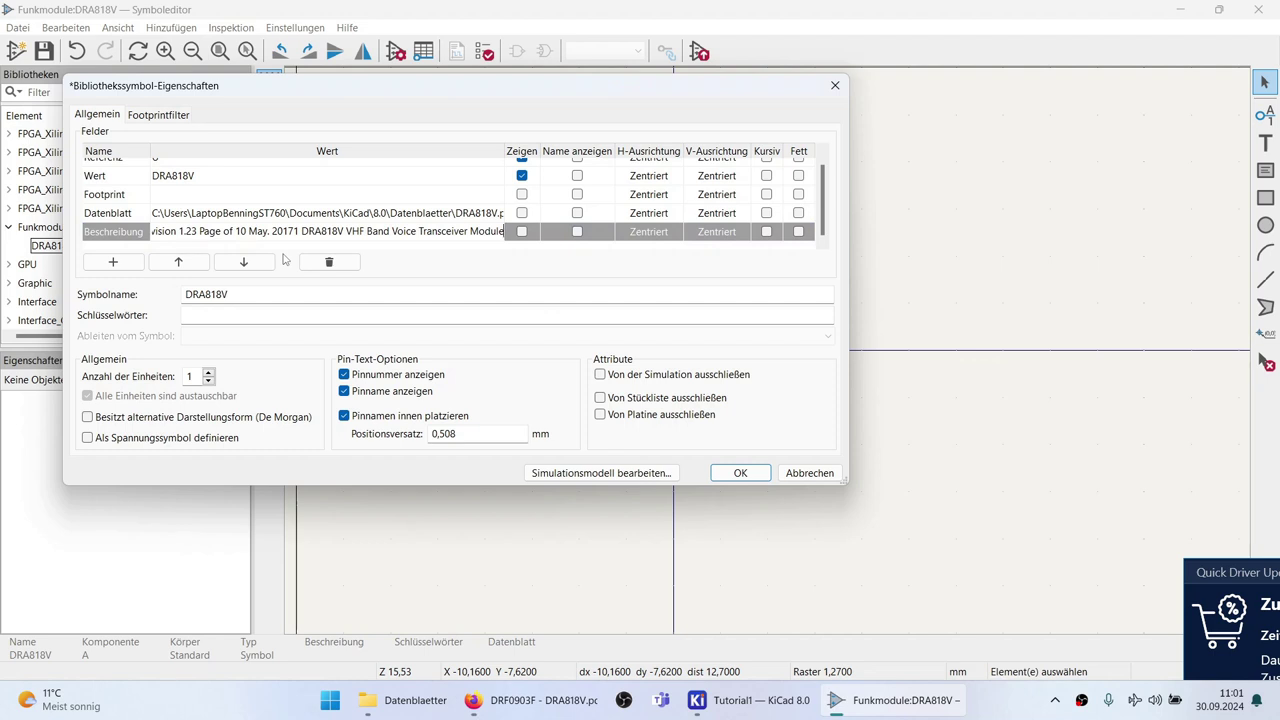
Remove the surplus leading text from the description, leaving only "VHF Band Voice Transceiver Module".
key("Home")
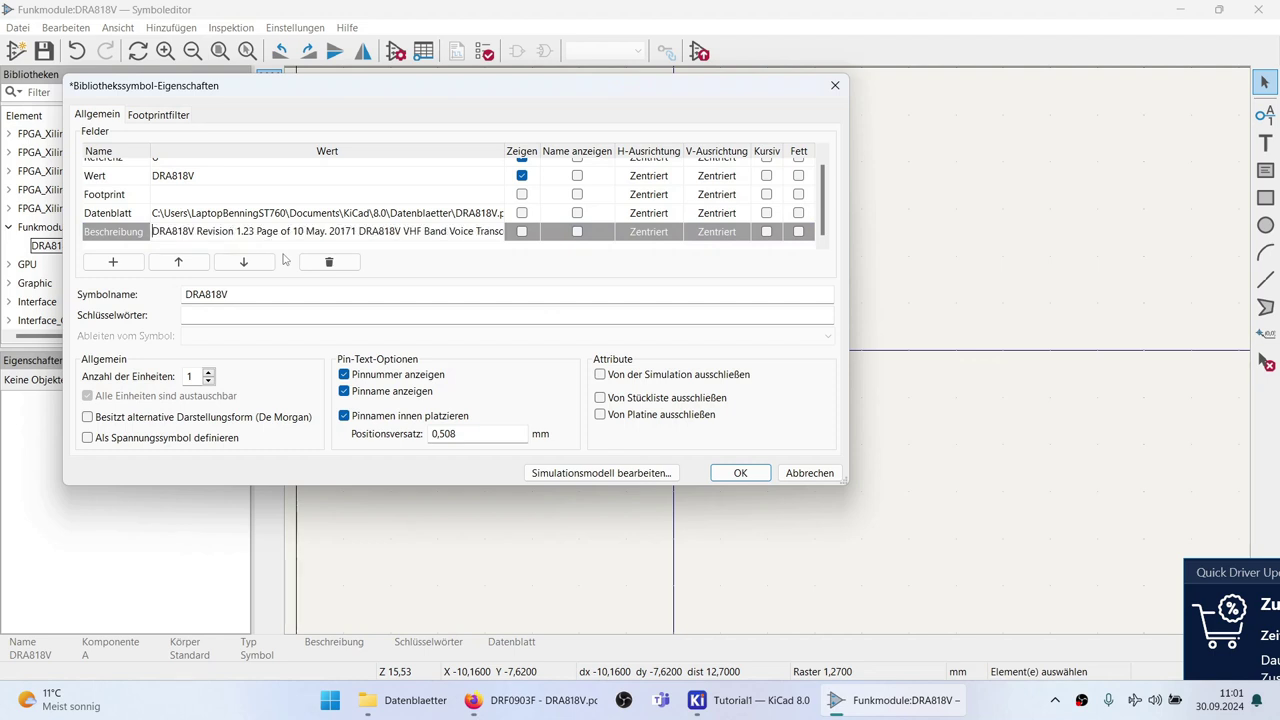
key("Delete")
key("Delete")
key("Delete")
key("Delete")
key("Delete")
key("Delete")
key("Delete")
key("Delete")
key("Delete")
key("Delete")
key("Delete")
key("Delete")
key("Delete")
key("Delete")
key("Delete")
key("Delete")
key("Delete")
key("Delete")
key("Delete")
key("Delete")
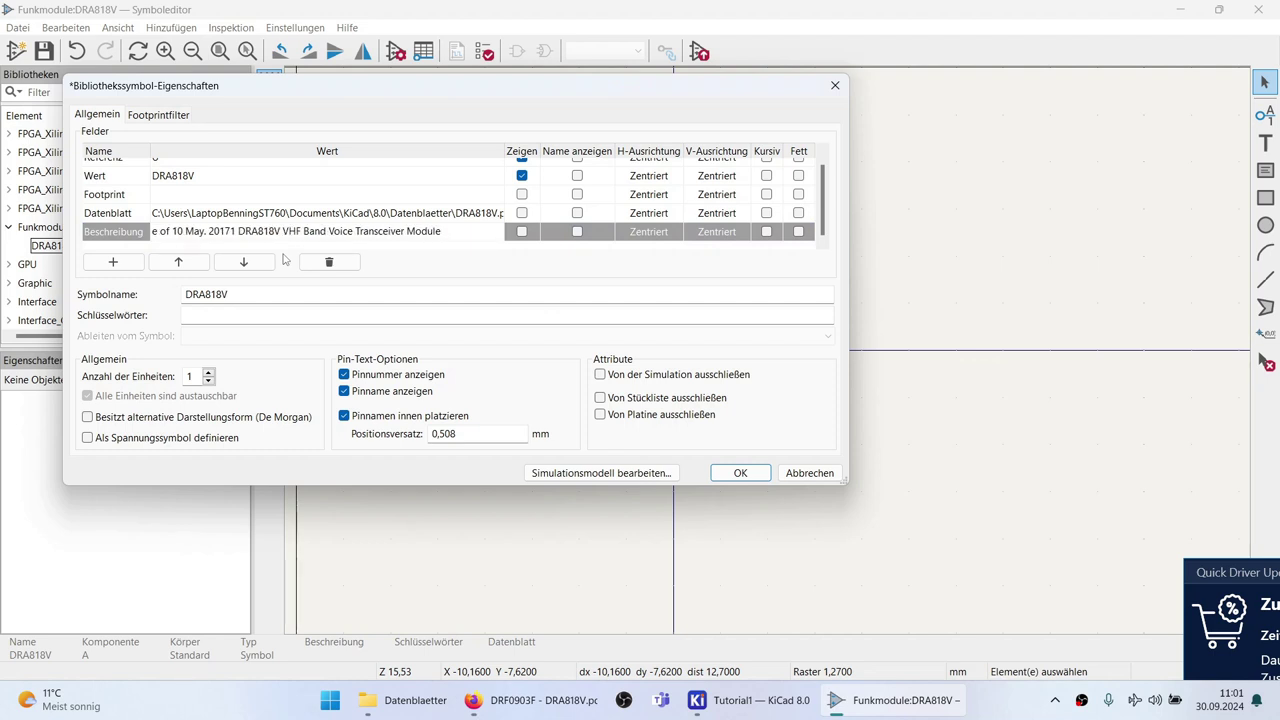
key("Delete")
key("Delete")
key("Delete")
key("Delete")
key("Delete")
key("Delete")
key("Delete")
key("Delete")
key("Delete")
key("Delete")
key("Delete")
key("Delete")
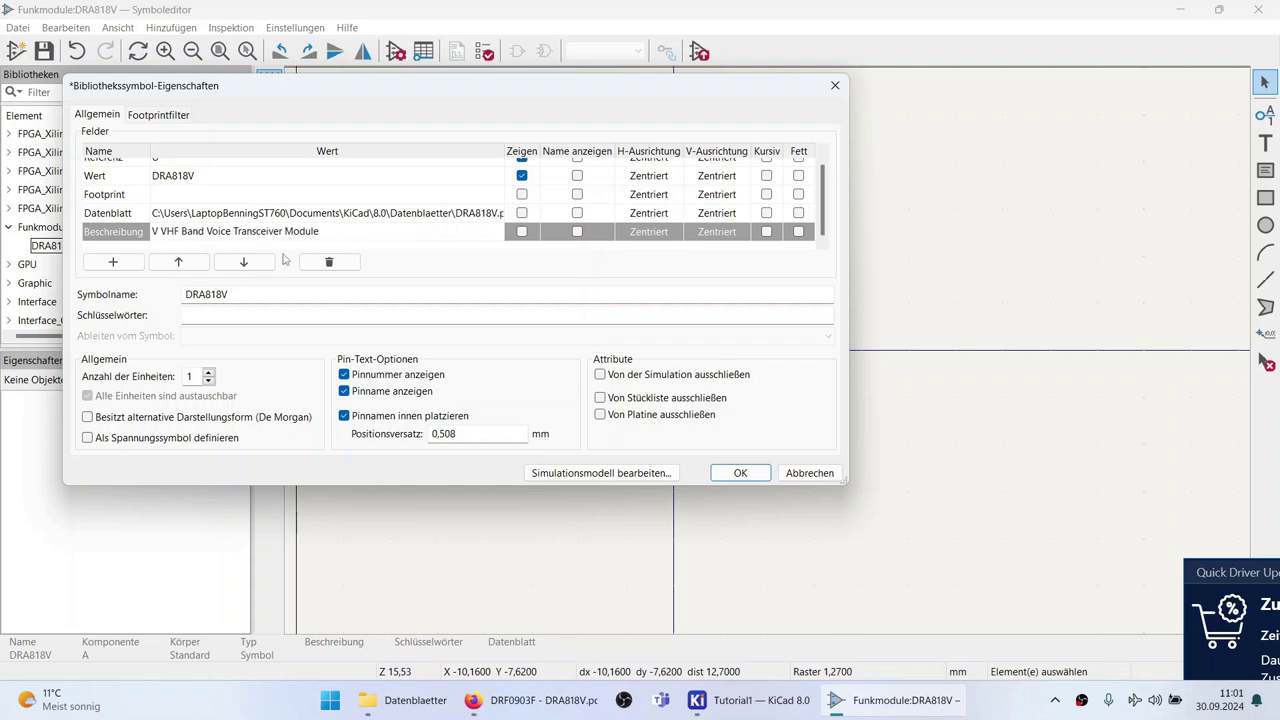
Enter Funkmodul as the symbol's keyword and apply the symbol properties.
left_click(249, 316)
type("Funkmodul")
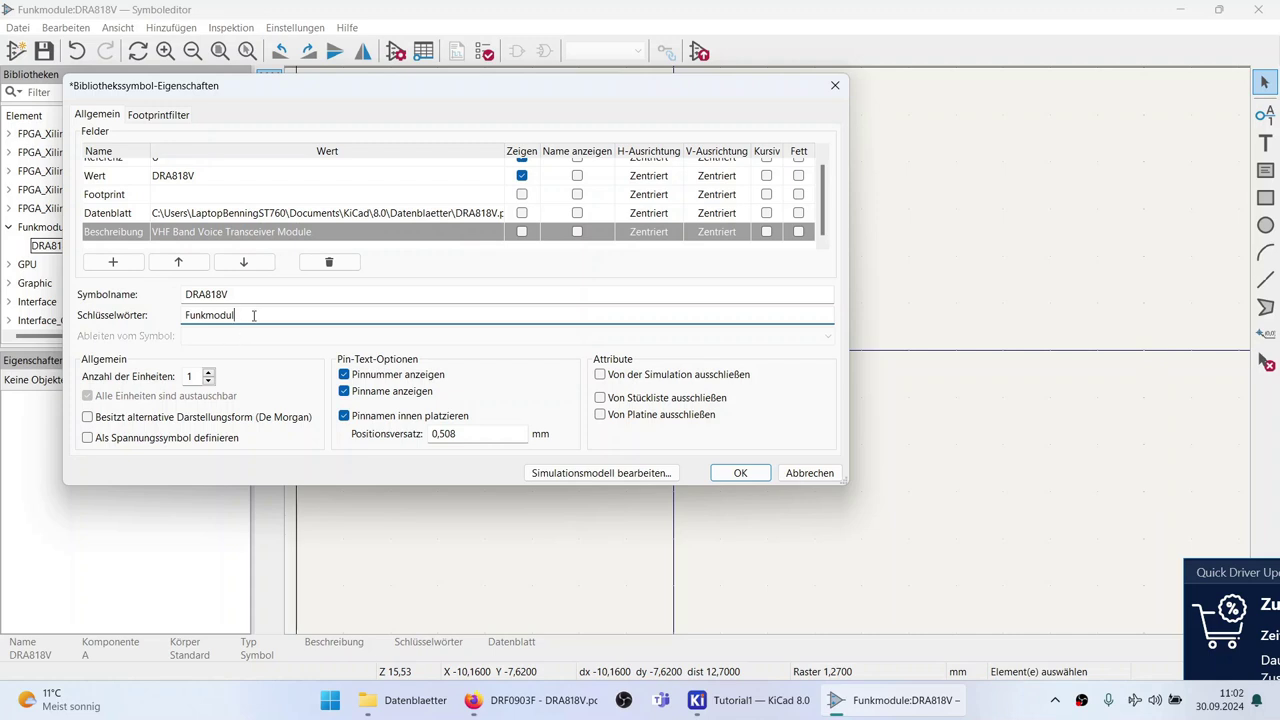
left_click_drag(185, 316, 235, 315)
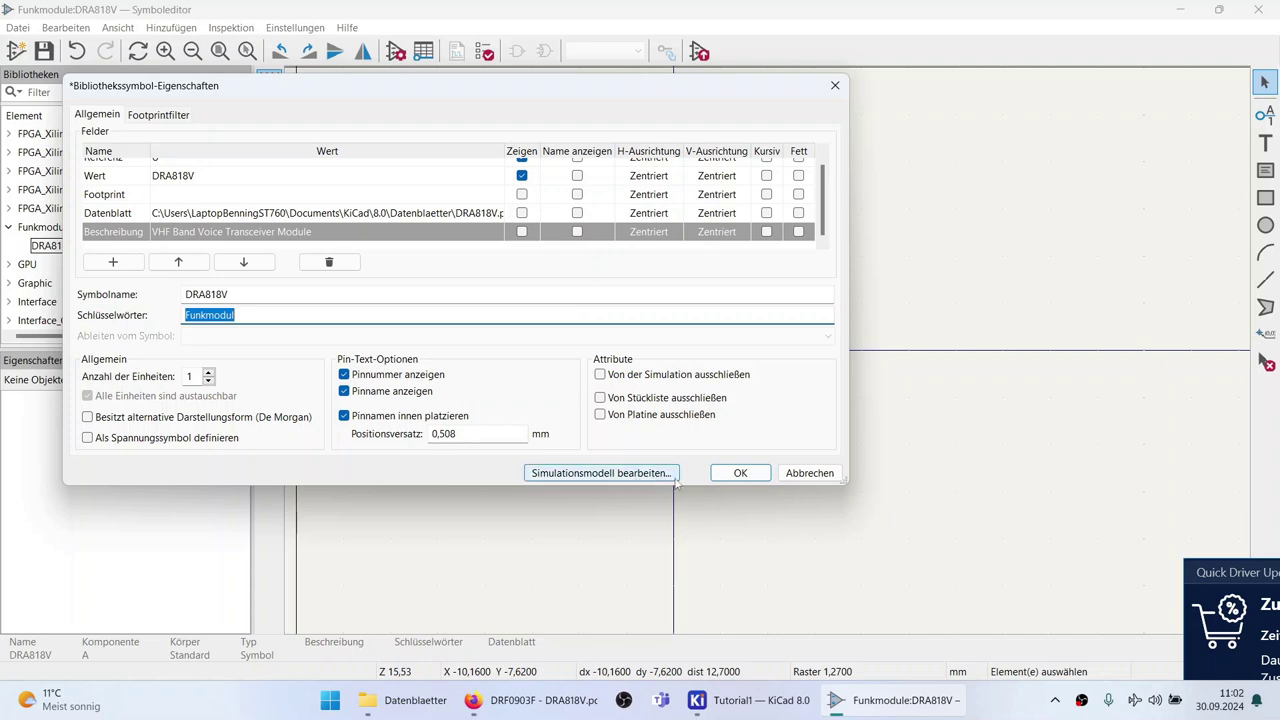
left_click(760, 477)
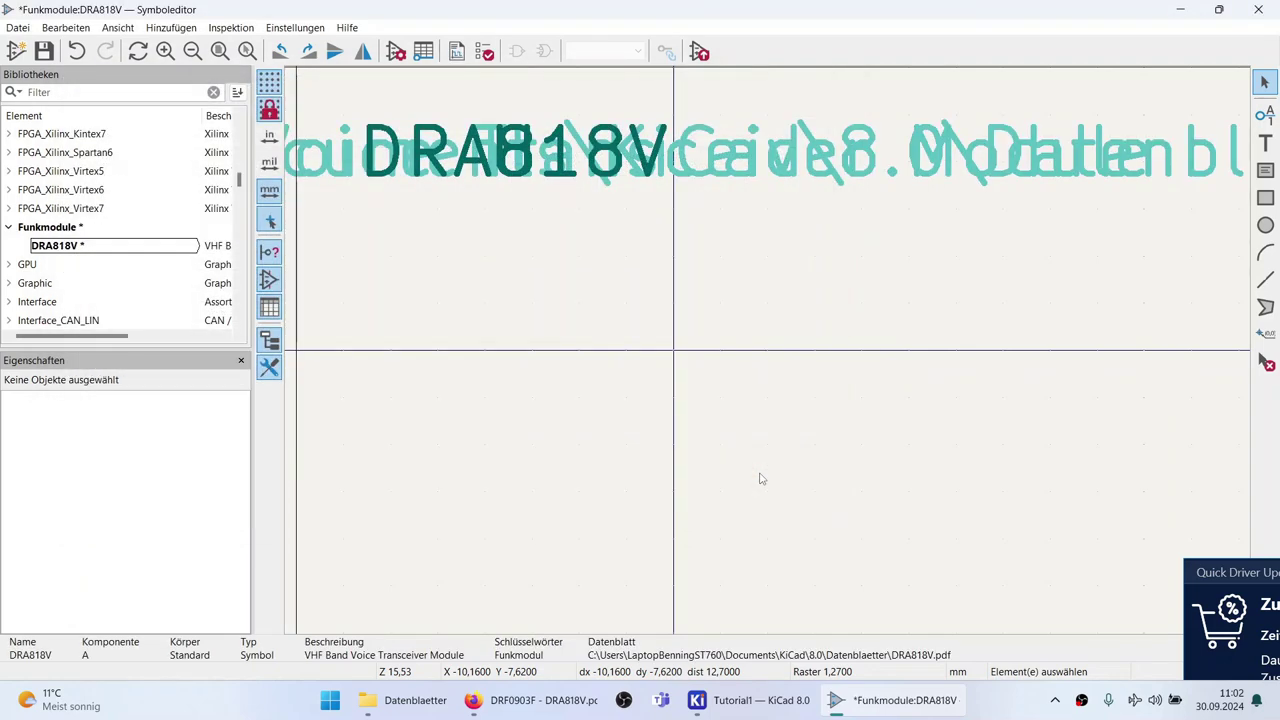
scroll(772, 355, "down", 3)
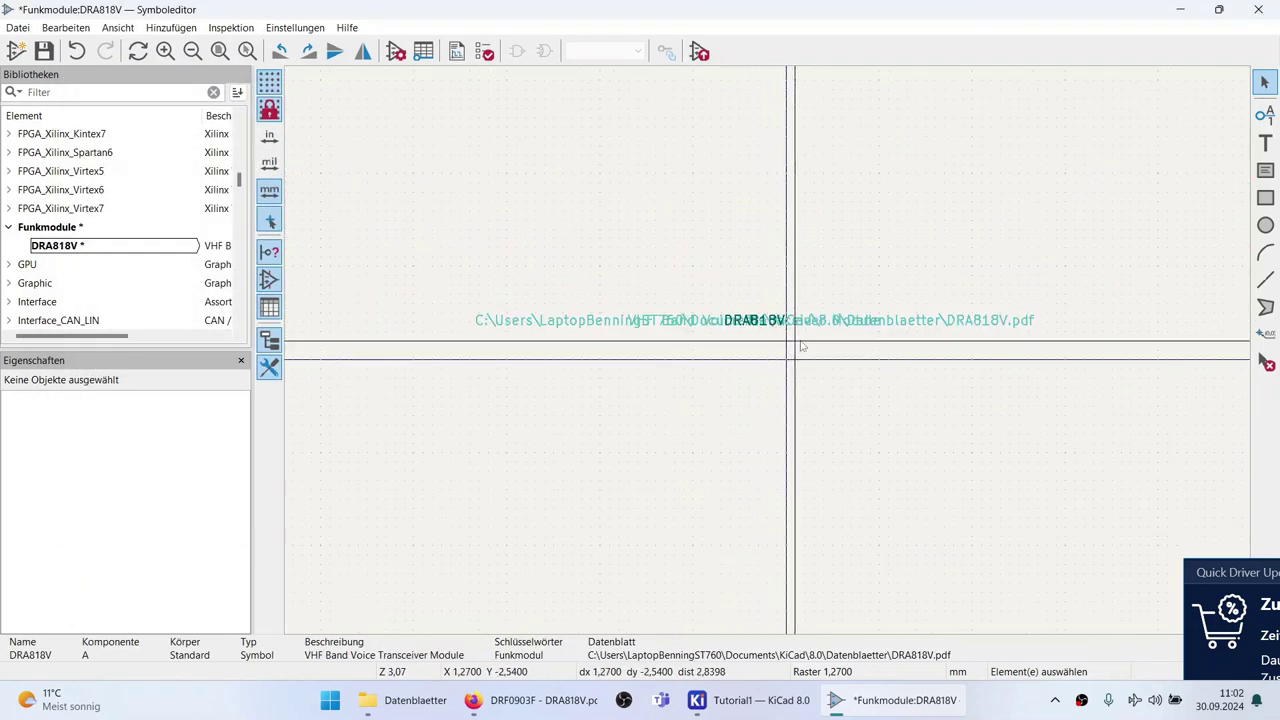
scroll(770, 356, "up", 5)
scroll(769, 357, "up", 2)
scroll(760, 349, "down", 2)
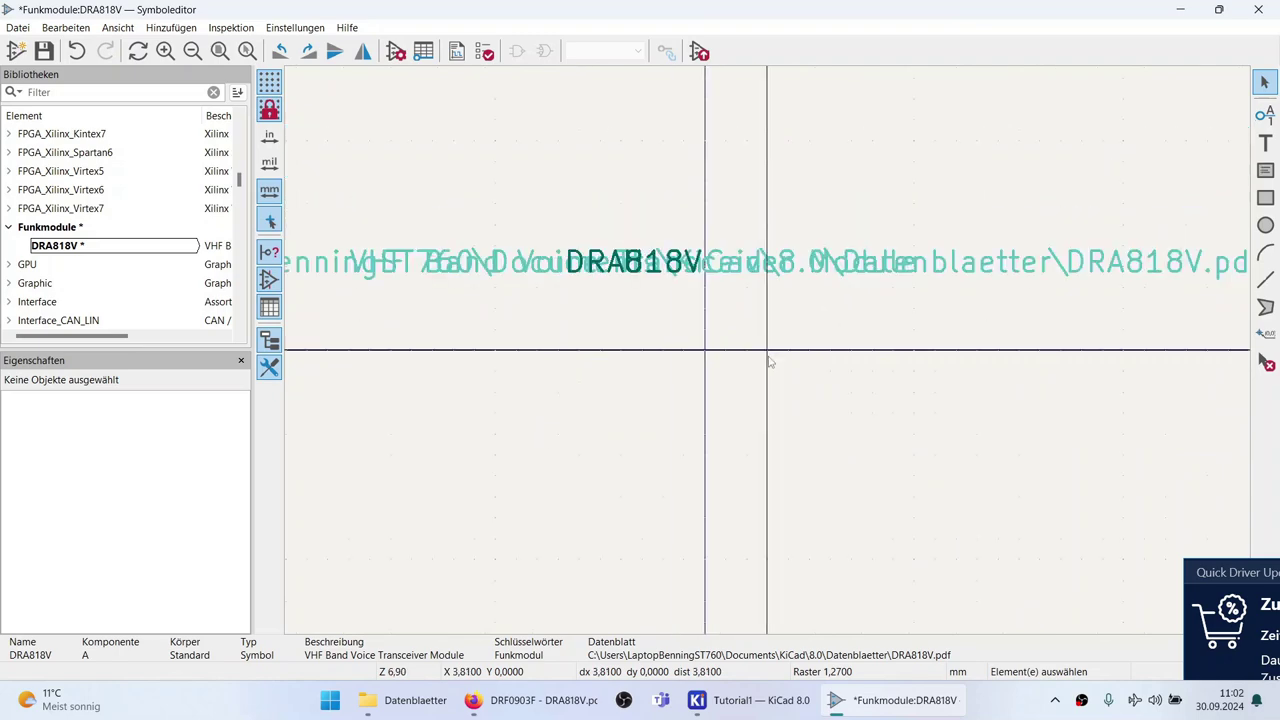
scroll(744, 368, "down", 2)
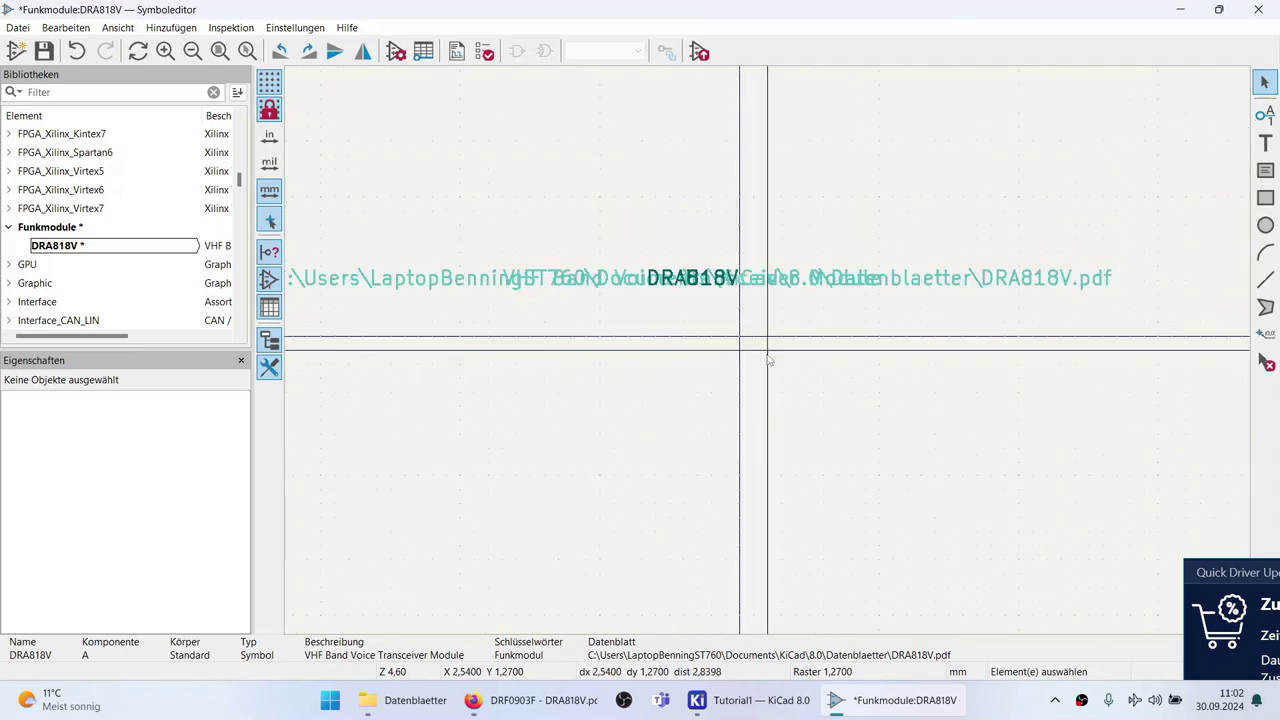
Look up the DRA818V Pin Functions table on page 2 of the PDF datasheet in Firefox, then return to the symbol editor.
left_click(532, 700)
scroll(545, 413, "down", 14)
scroll(545, 413, "up", 2)
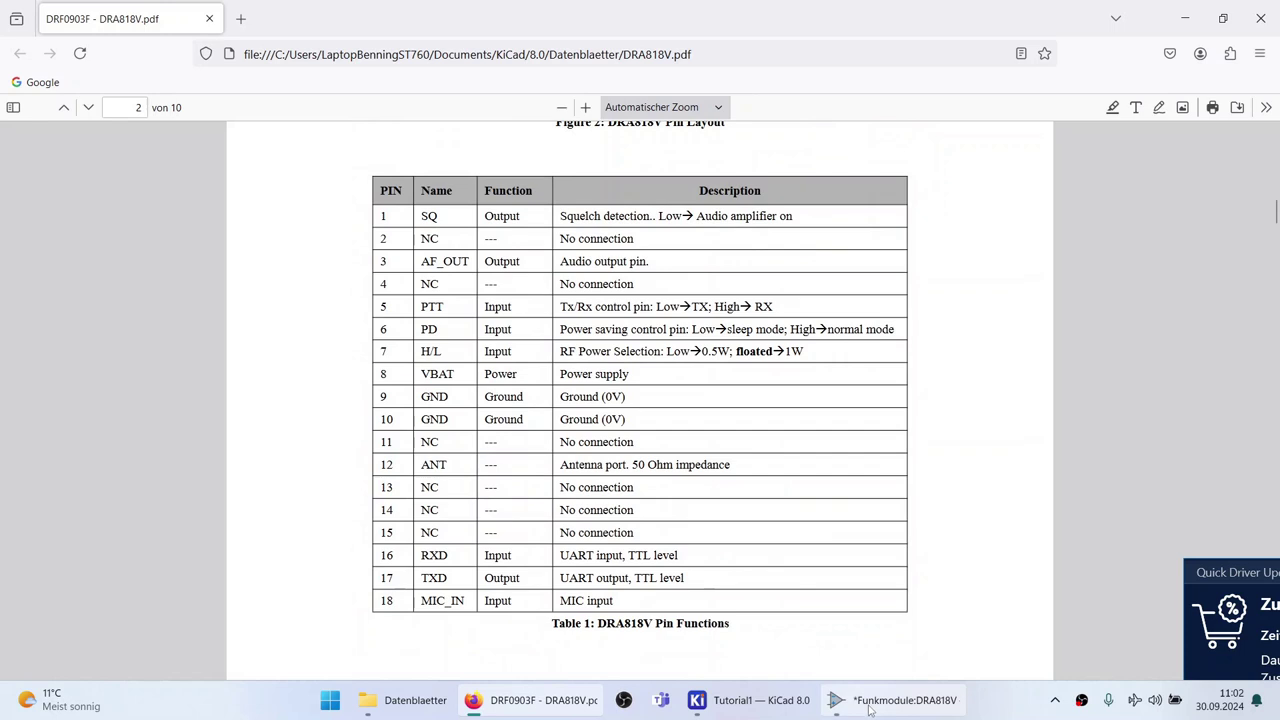
left_click(836, 700)
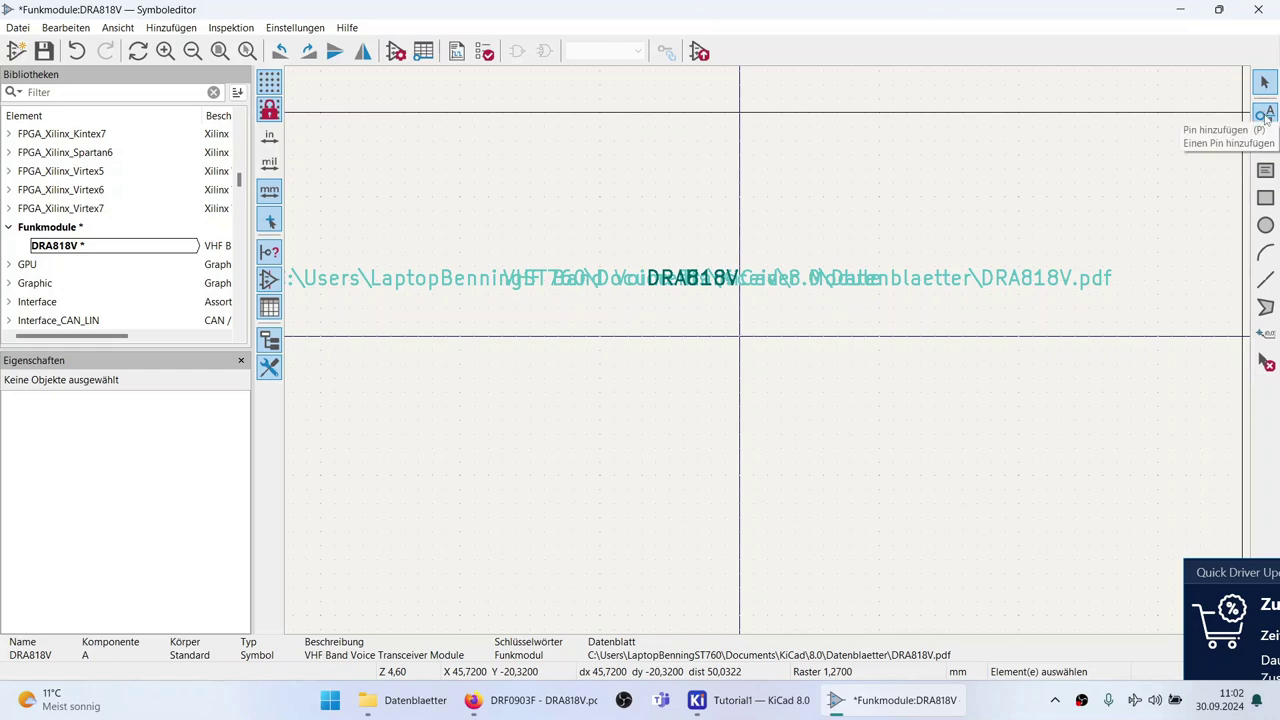
Add an unnamed pin with number 1 to the symbol, placing it at X -15.24 mm, Y 5.08 mm.
left_click(1265, 115)
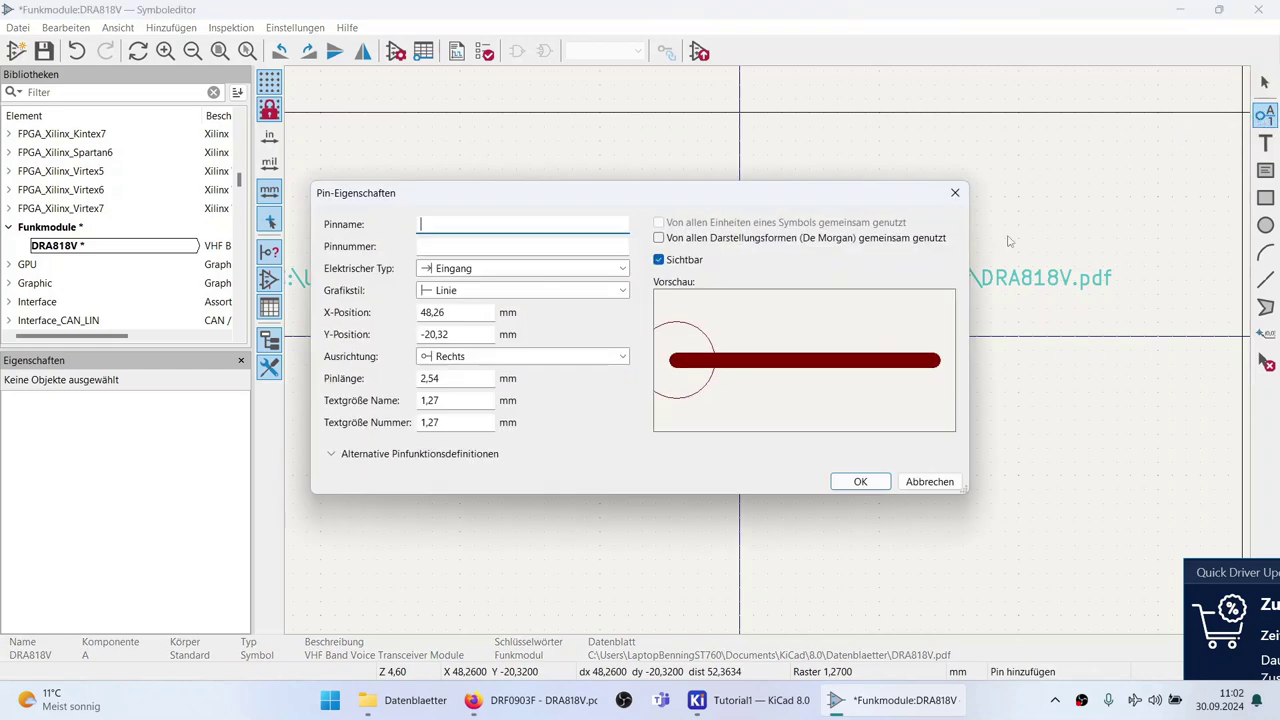
left_click(485, 247)
type("1")
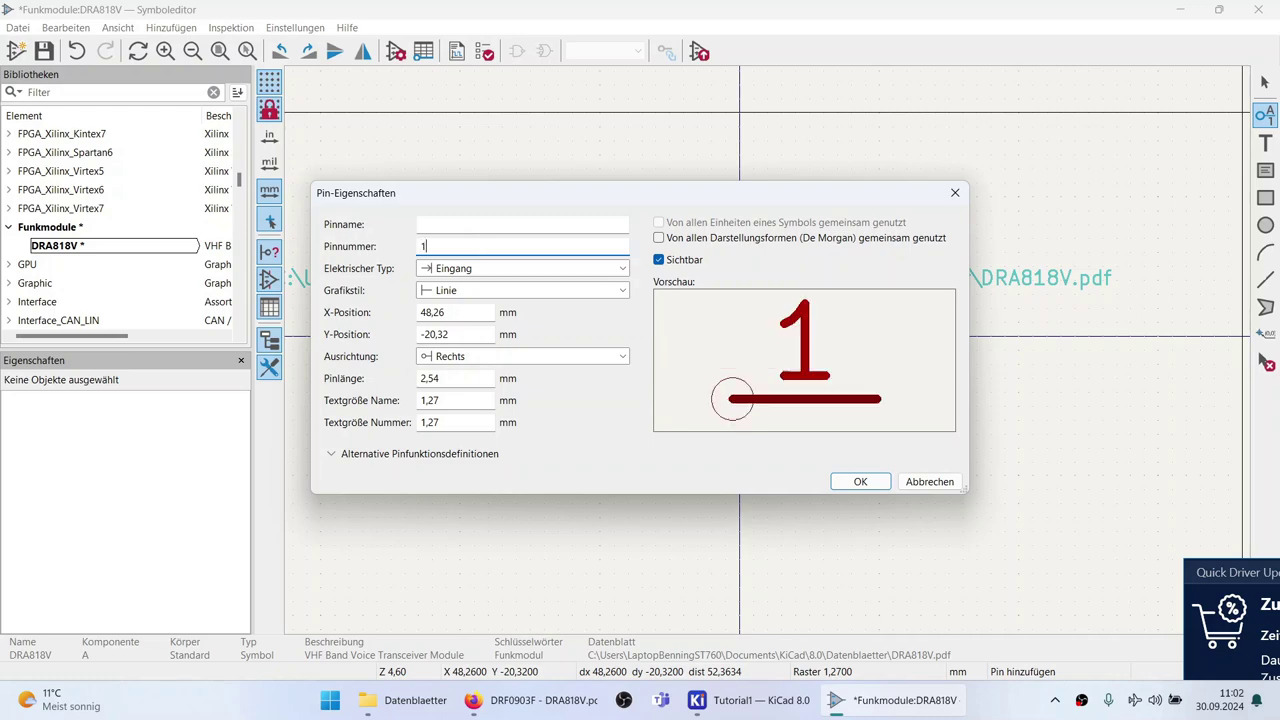
left_click(855, 482)
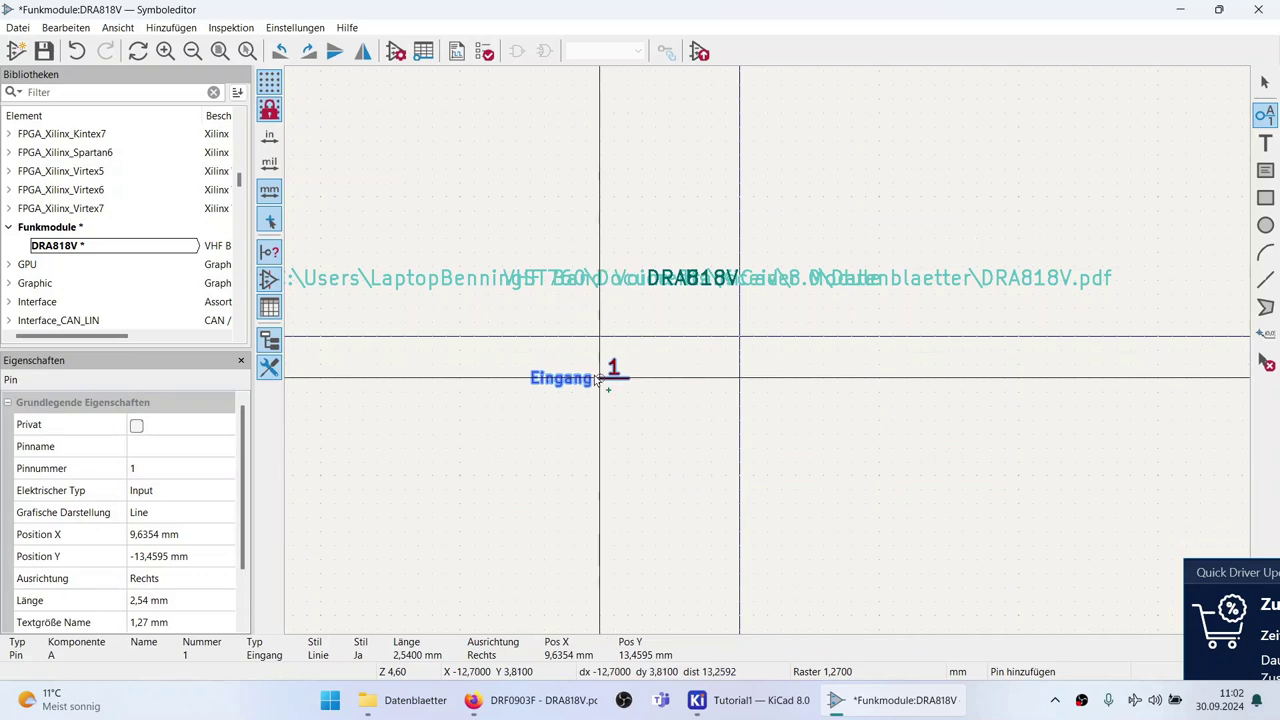
left_click(570, 391)
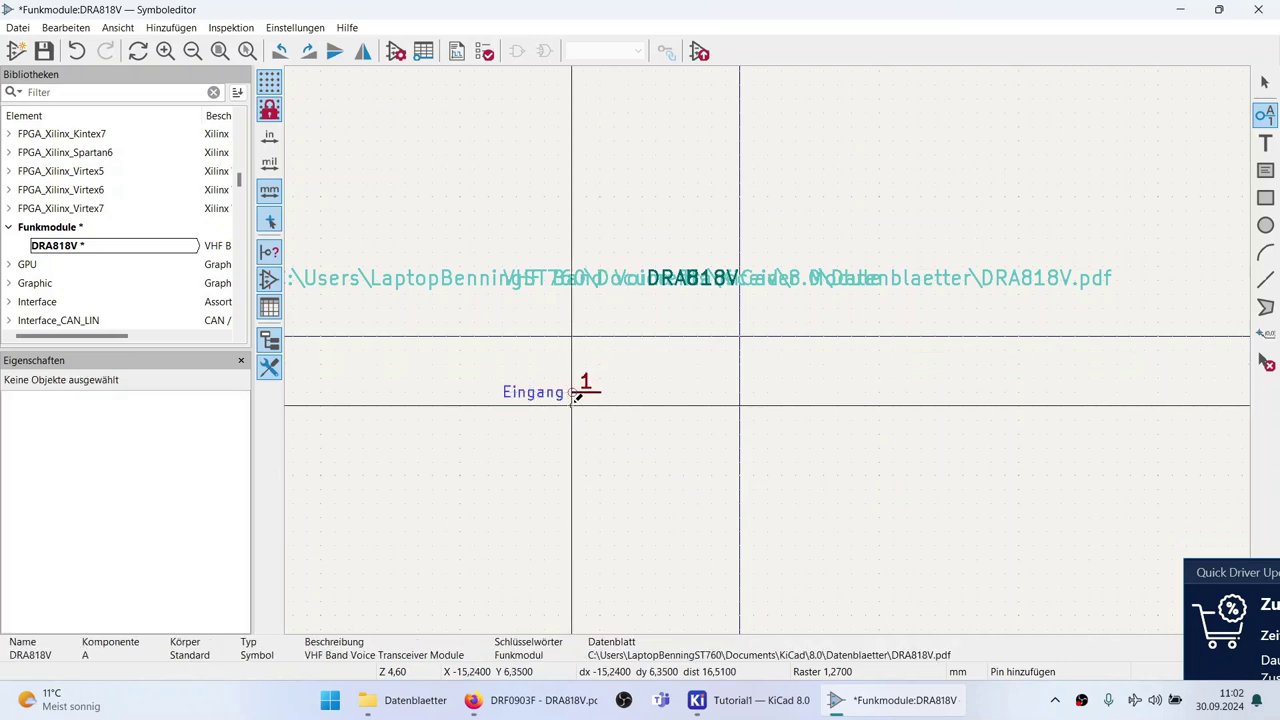
Repeat the placed pin to create pins 2 through 18 in a column below it, spaced 2.54 mm apart.
key("Insert")
key("Insert")
key("Insert")
key("Insert")
key("Insert")
key("Insert")
key("Insert")
key("Insert")
key("Insert")
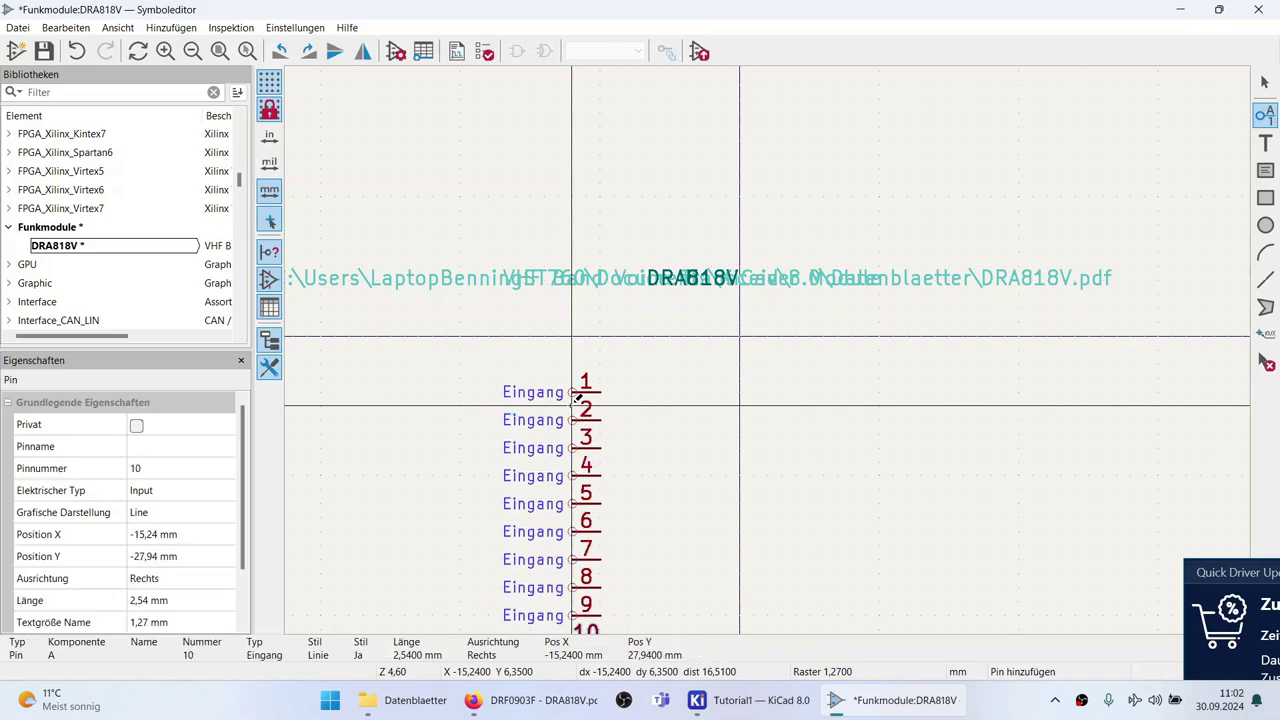
scroll(577, 397, "down", 1)
key("Insert")
key("Insert")
key("Insert")
key("Insert")
key("Insert")
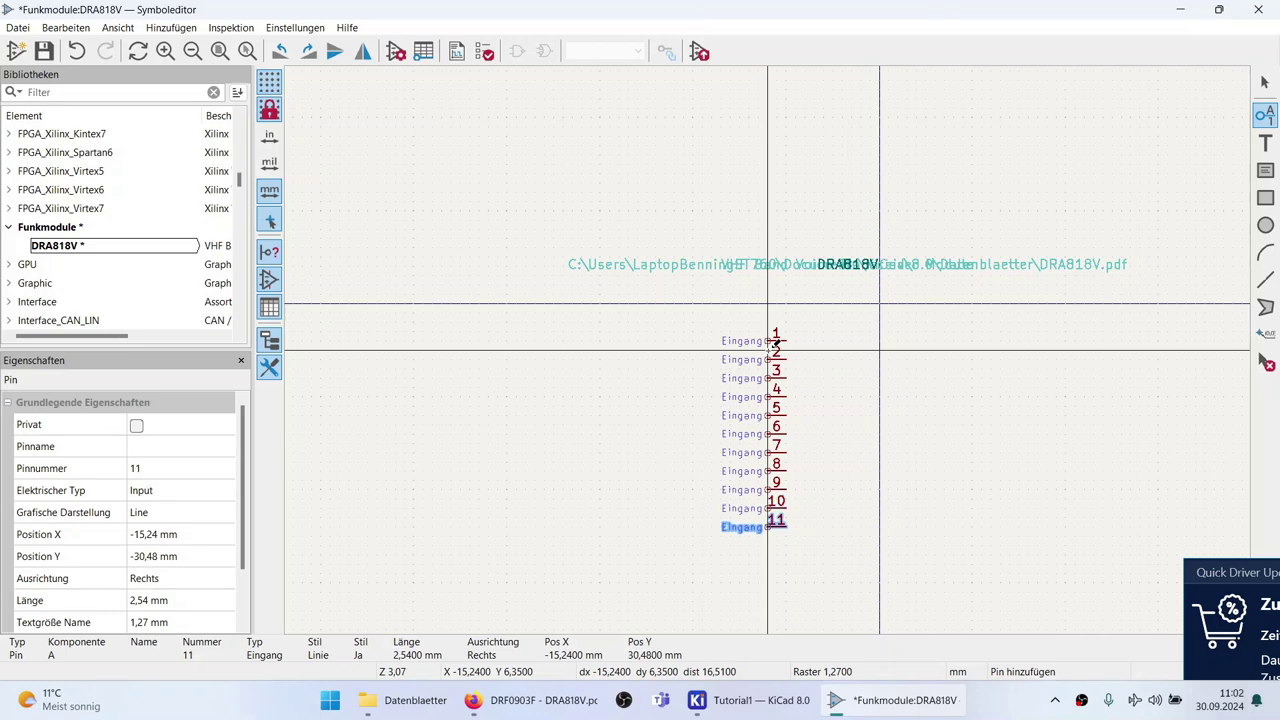
key("Insert")
key("Insert")
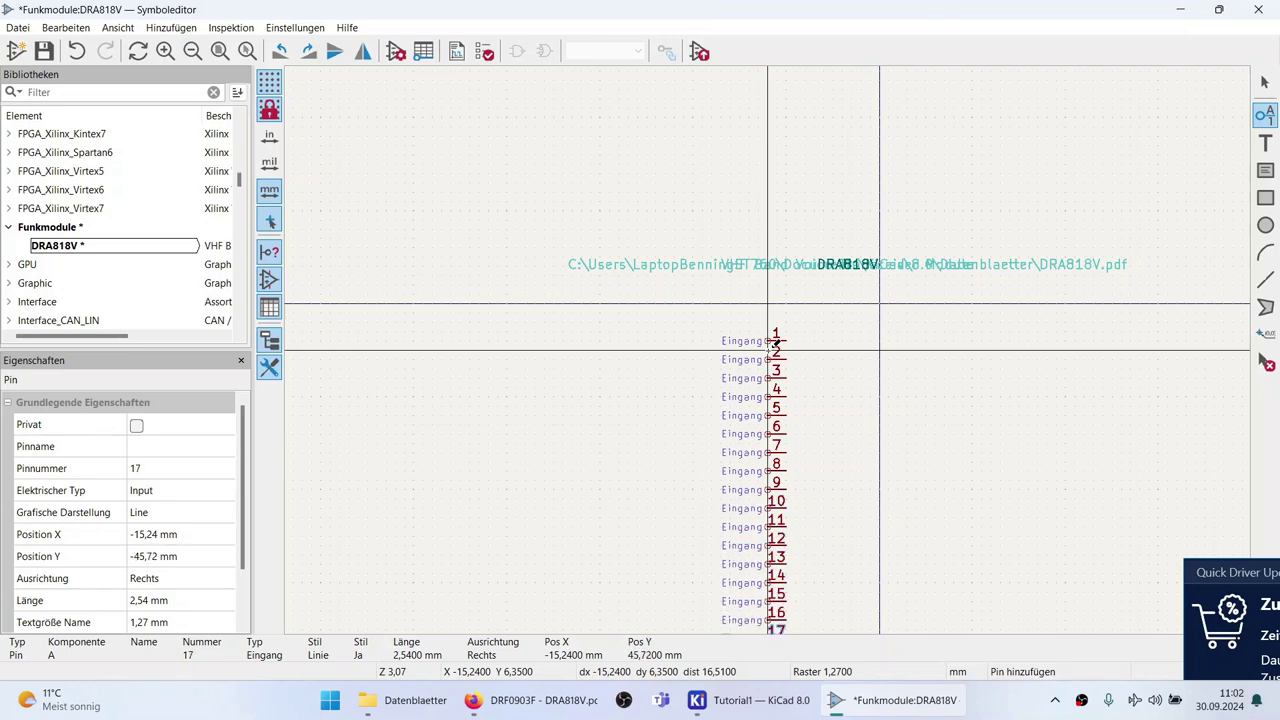
scroll(776, 341, "down", 2)
key("Insert")
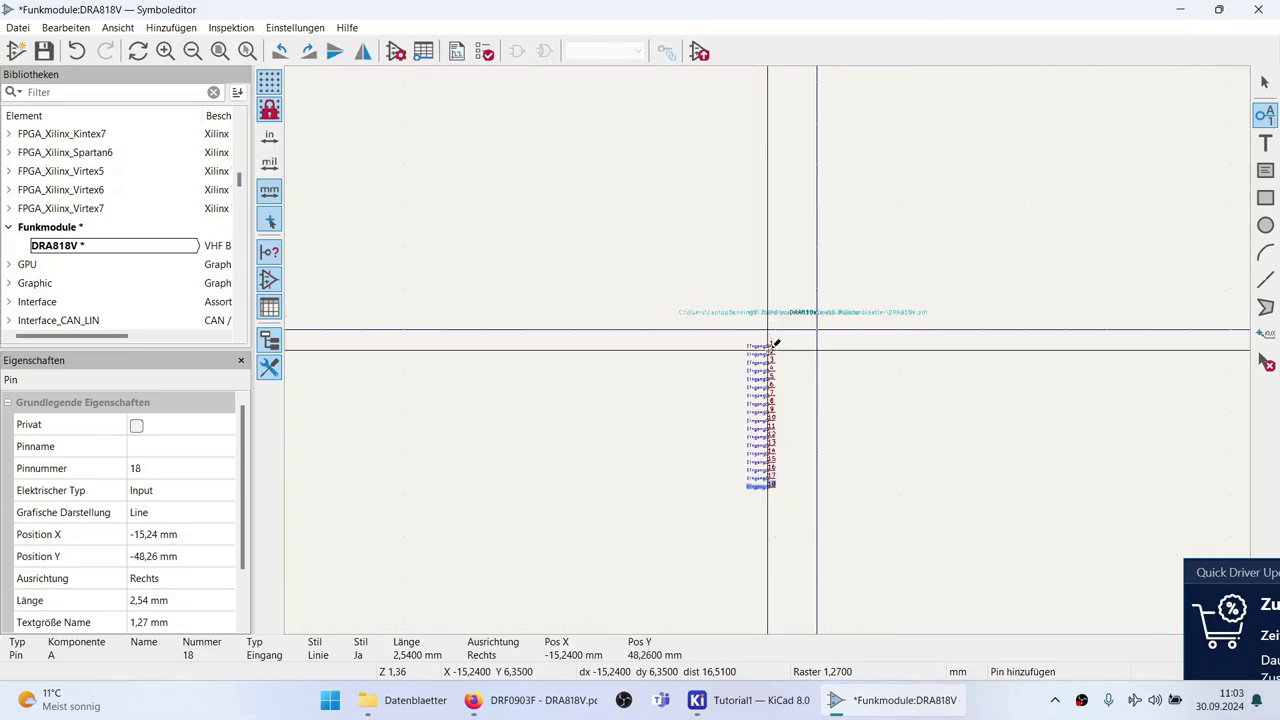
key("Escape")
scroll(772, 360, "up", 1)
scroll(772, 363, "down", 3)
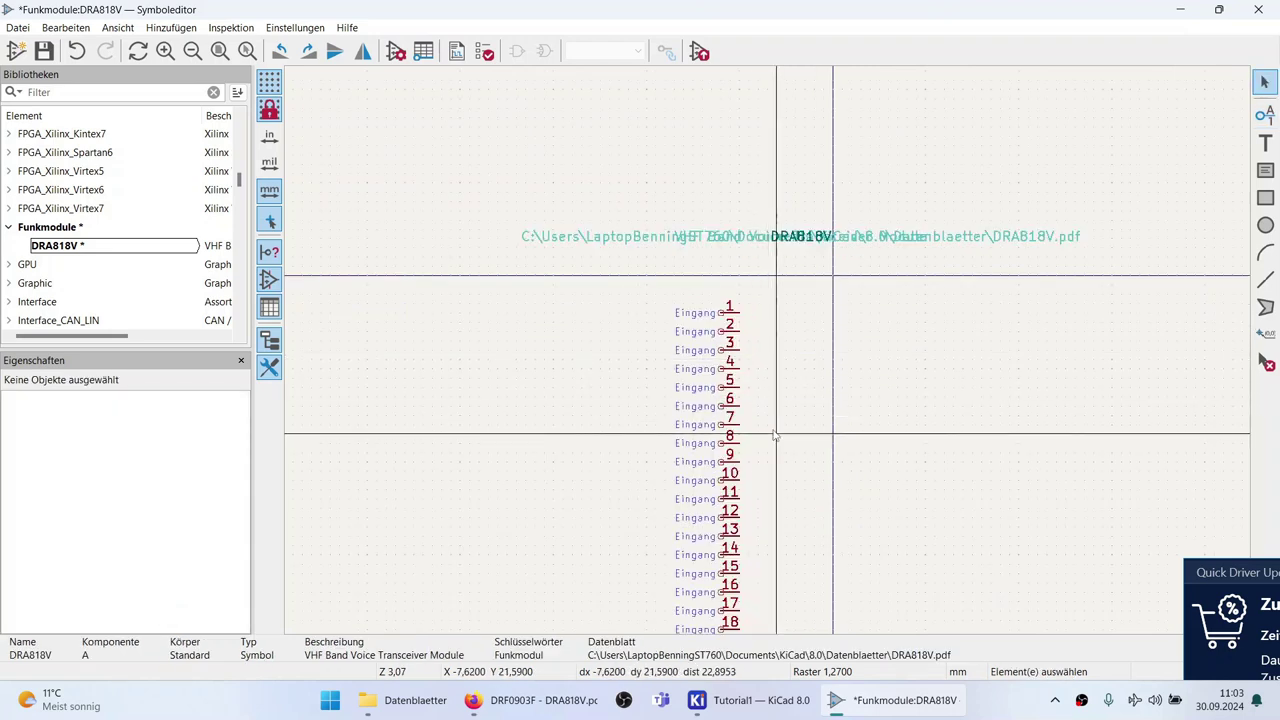
scroll(769, 365, "up", 1)
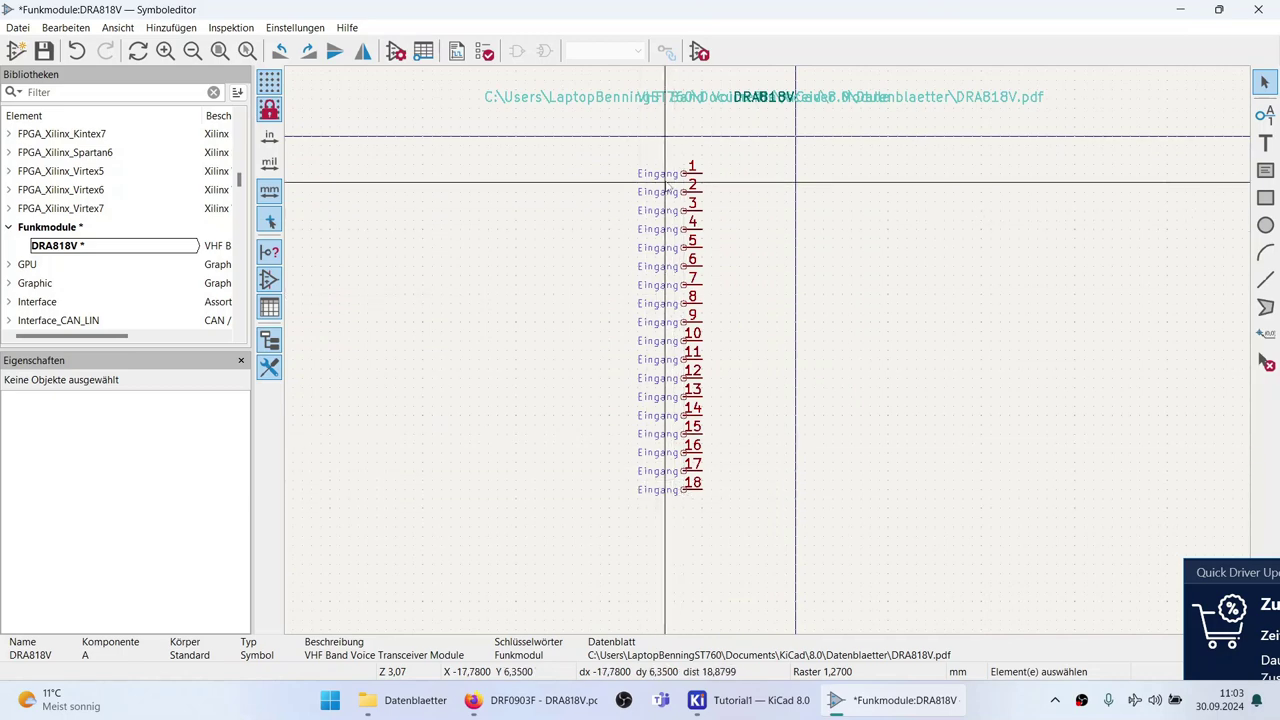
Look up pin 1 in the Firefox datasheet and enter SQ as its name in the pin properties.
double_click(667, 175)
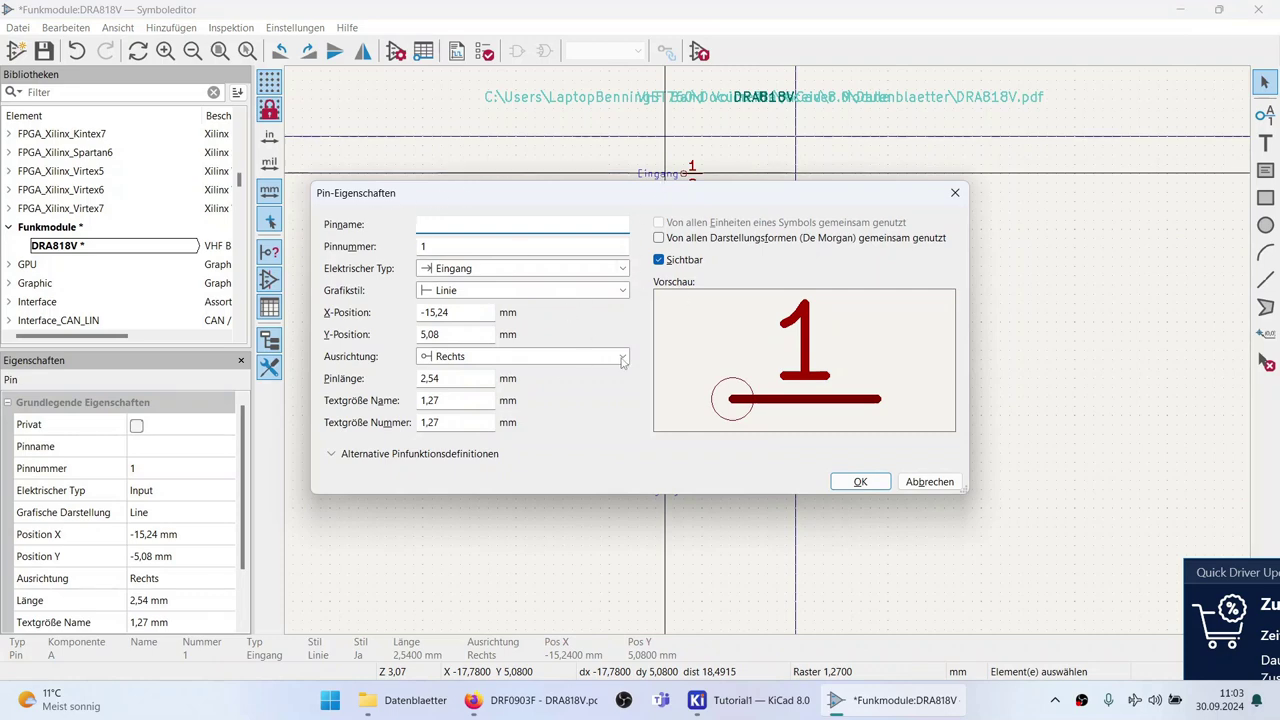
left_click(559, 704)
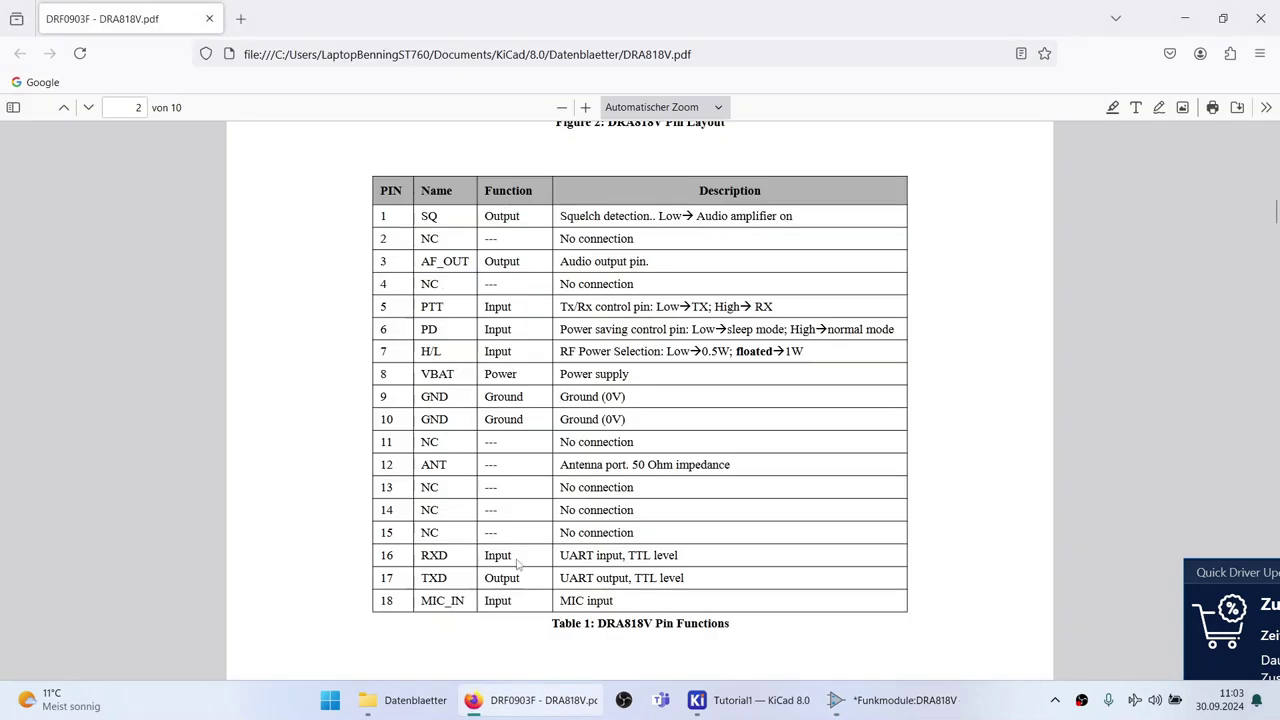
left_click(895, 702)
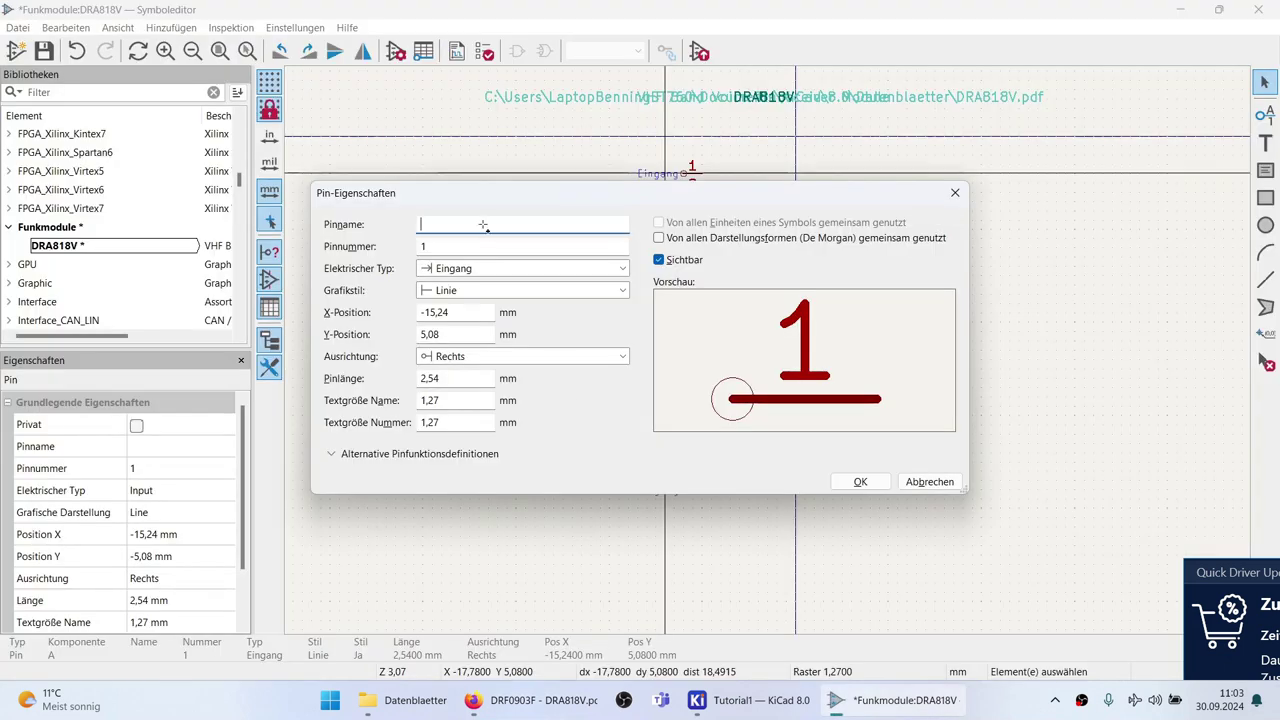
type("SQ")
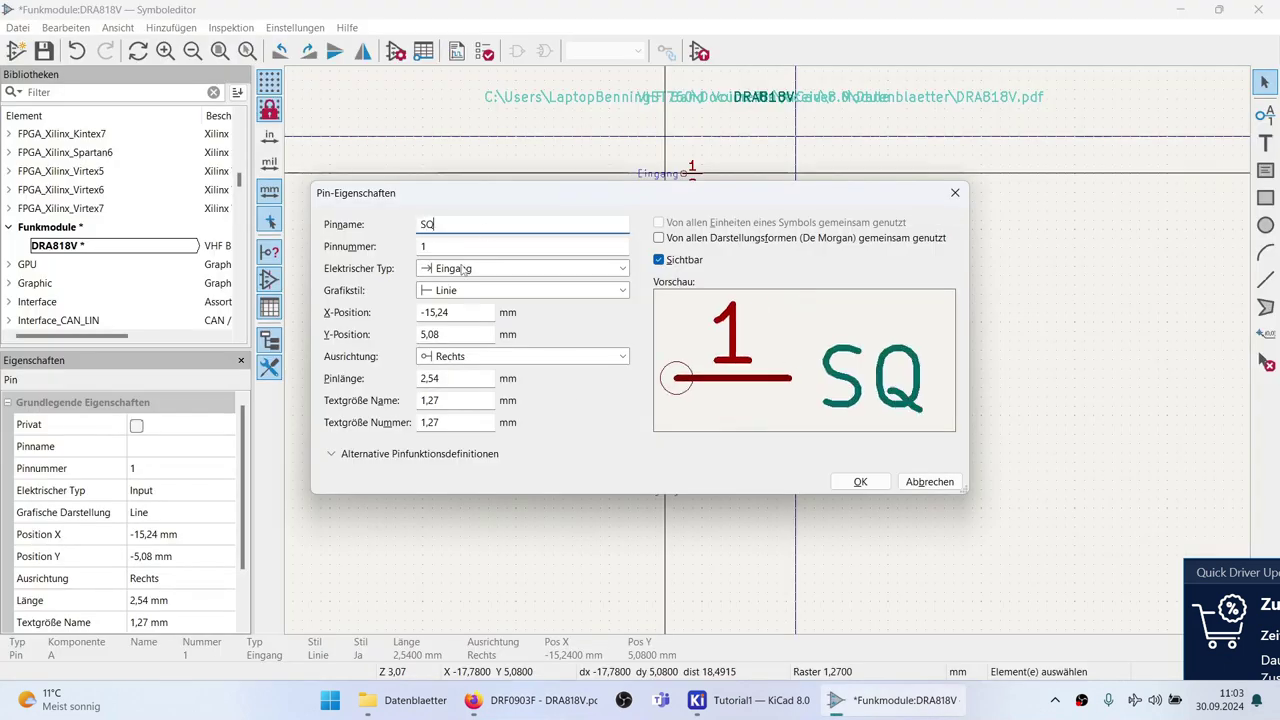
Check pin 1's function in the datasheet, set its electrical type to Ausgang, keep the graphic style Linie, and apply the pin properties.
left_click(535, 700)
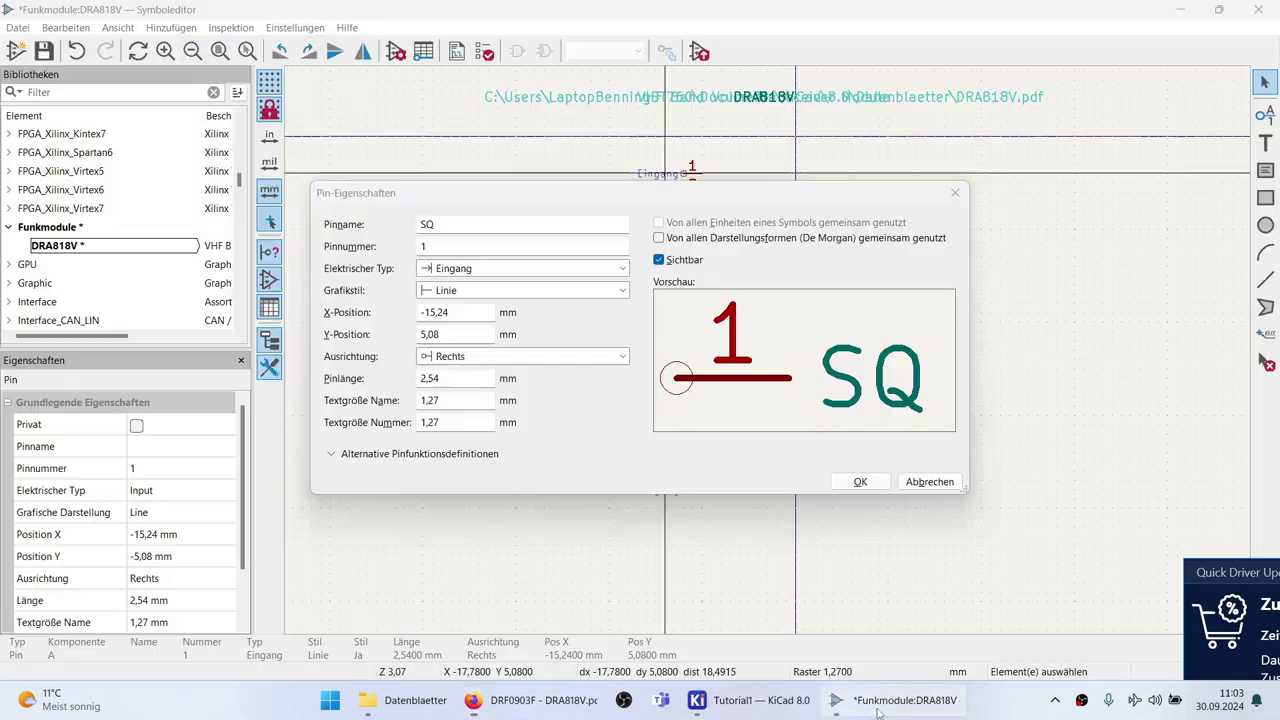
left_click(895, 700)
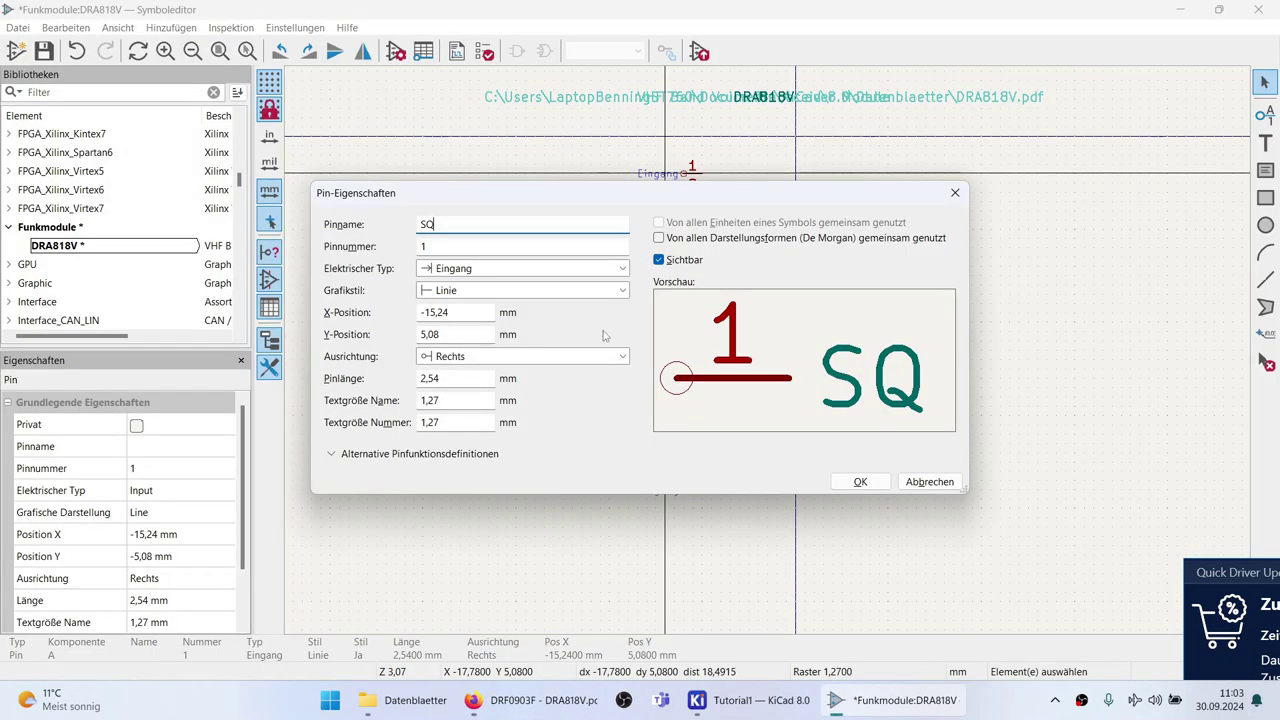
left_click(556, 269)
left_click(469, 298)
left_click(539, 292)
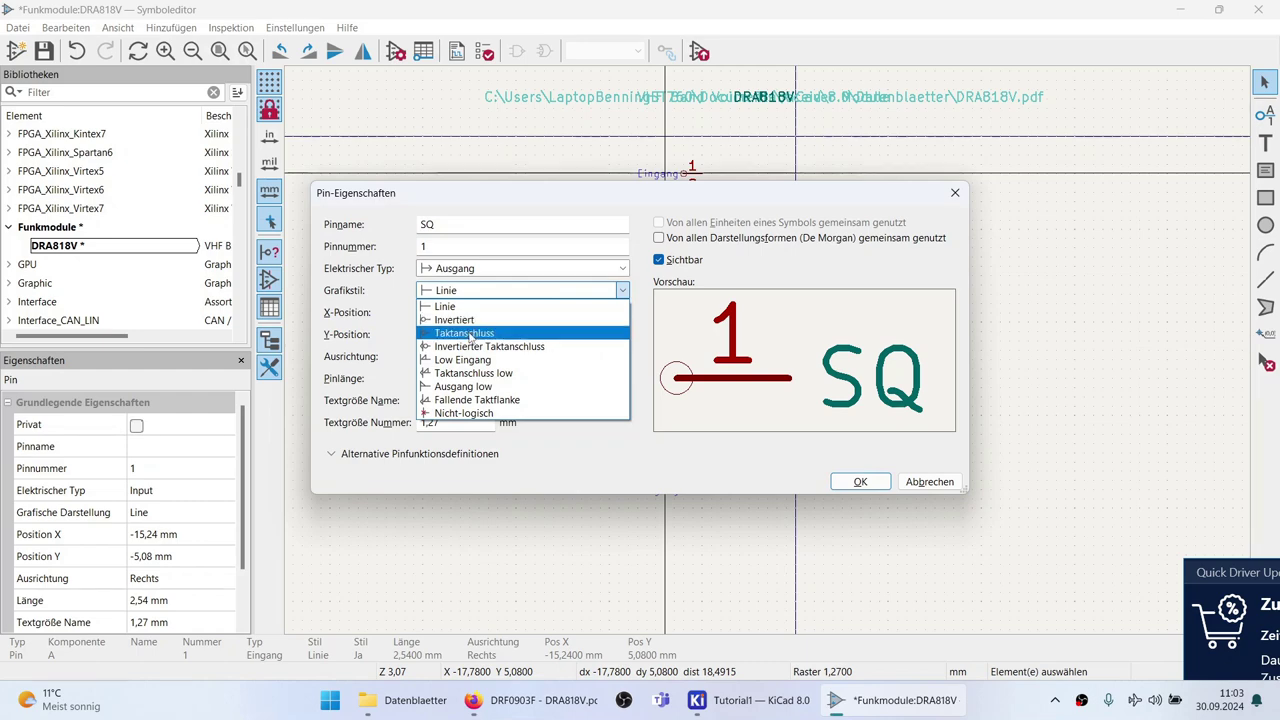
left_click(446, 307)
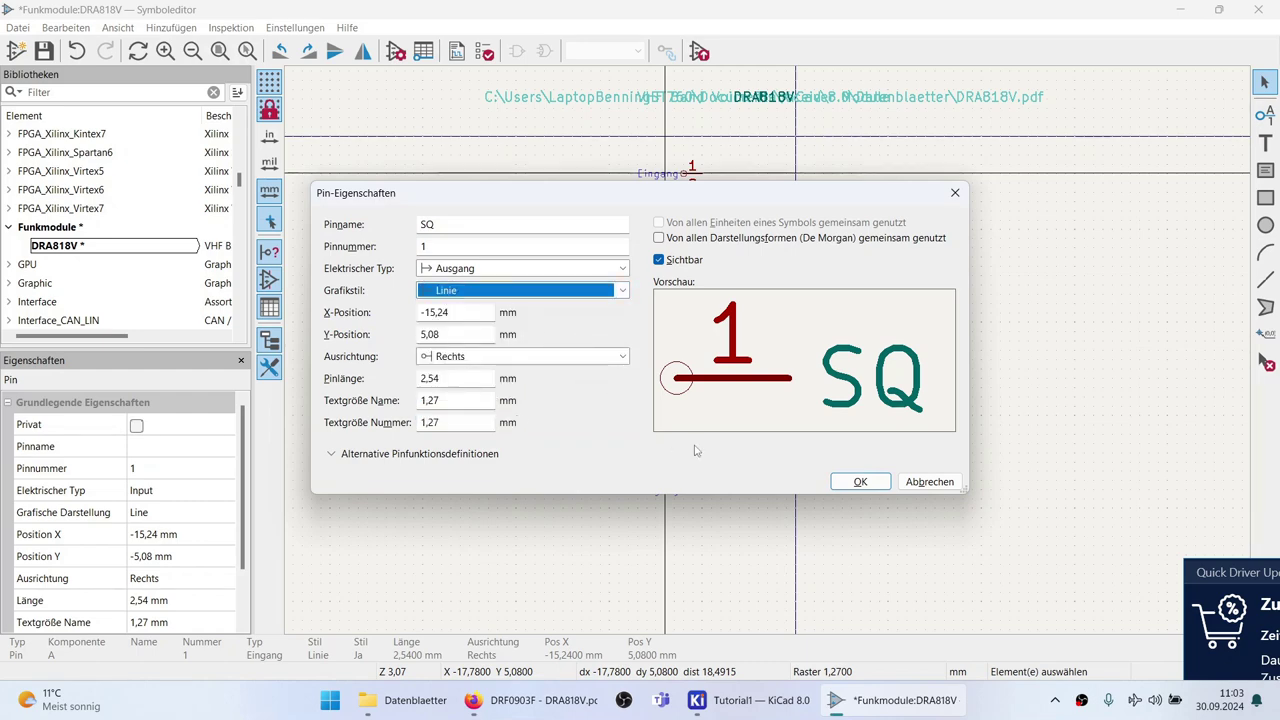
left_click(859, 483)
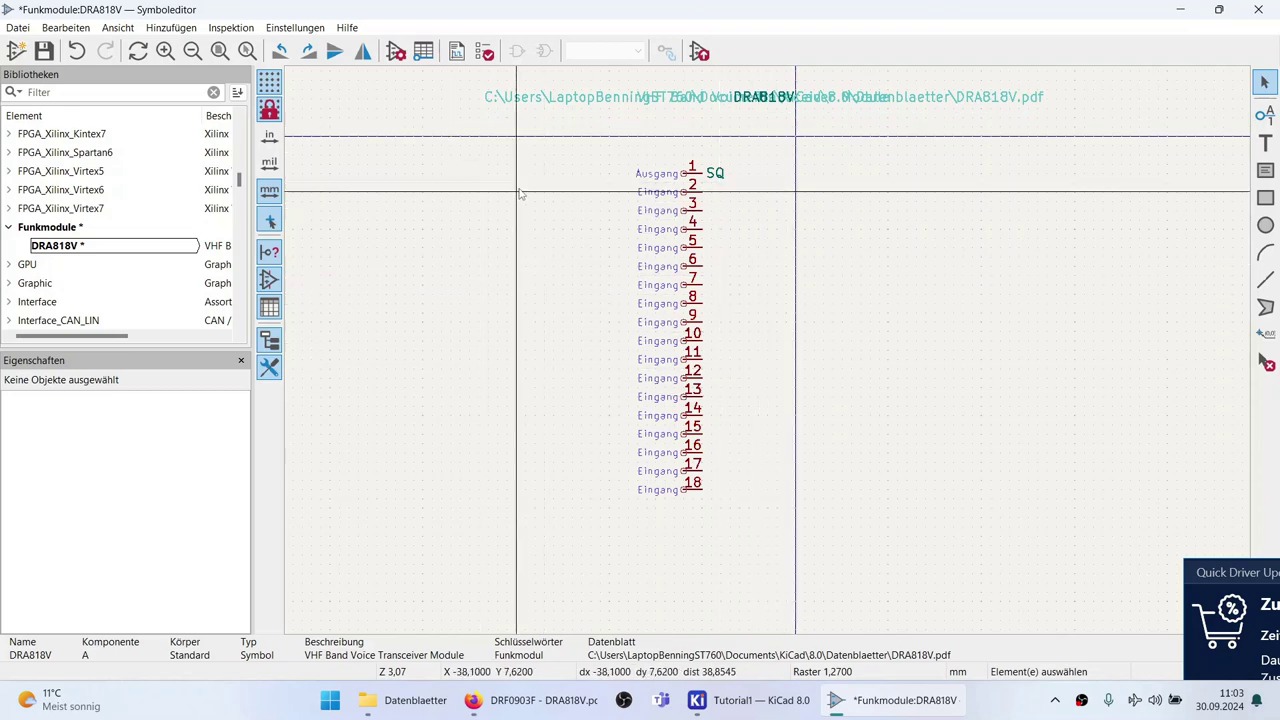
Open the symbol's pin table and enlarge its window so that all 18 pin rows fit.
left_click(424, 56)
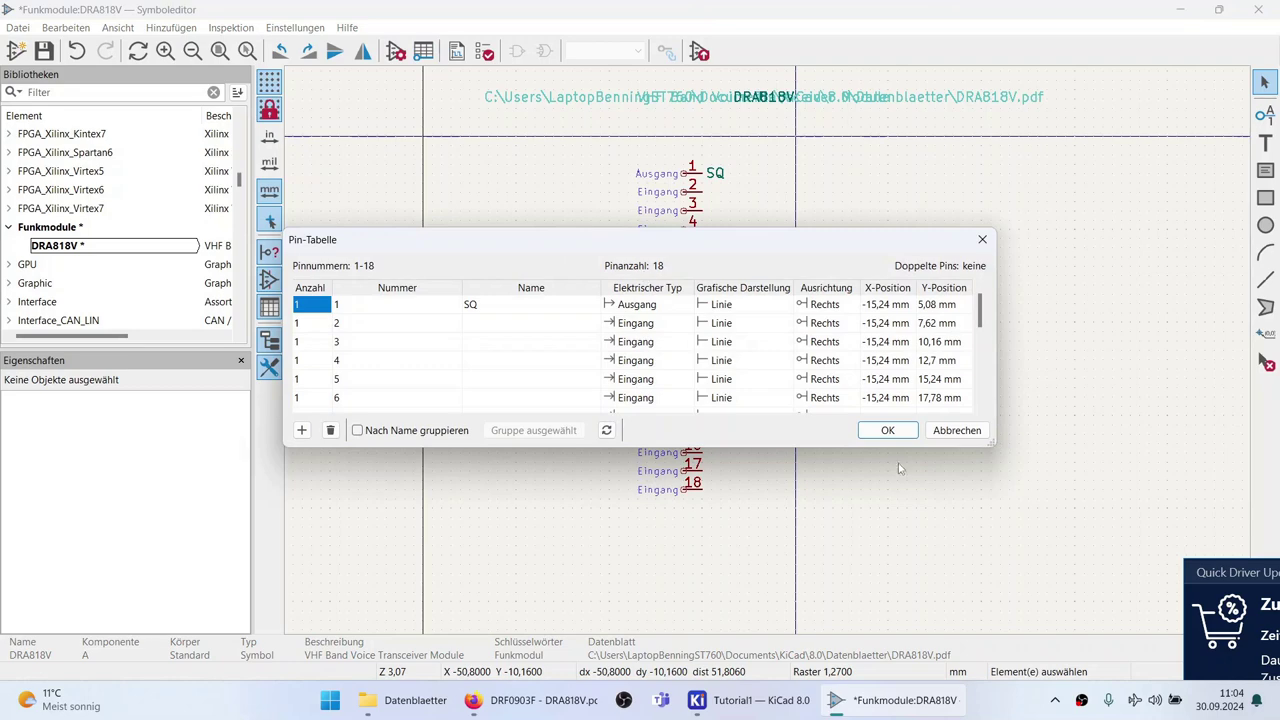
left_click(960, 431)
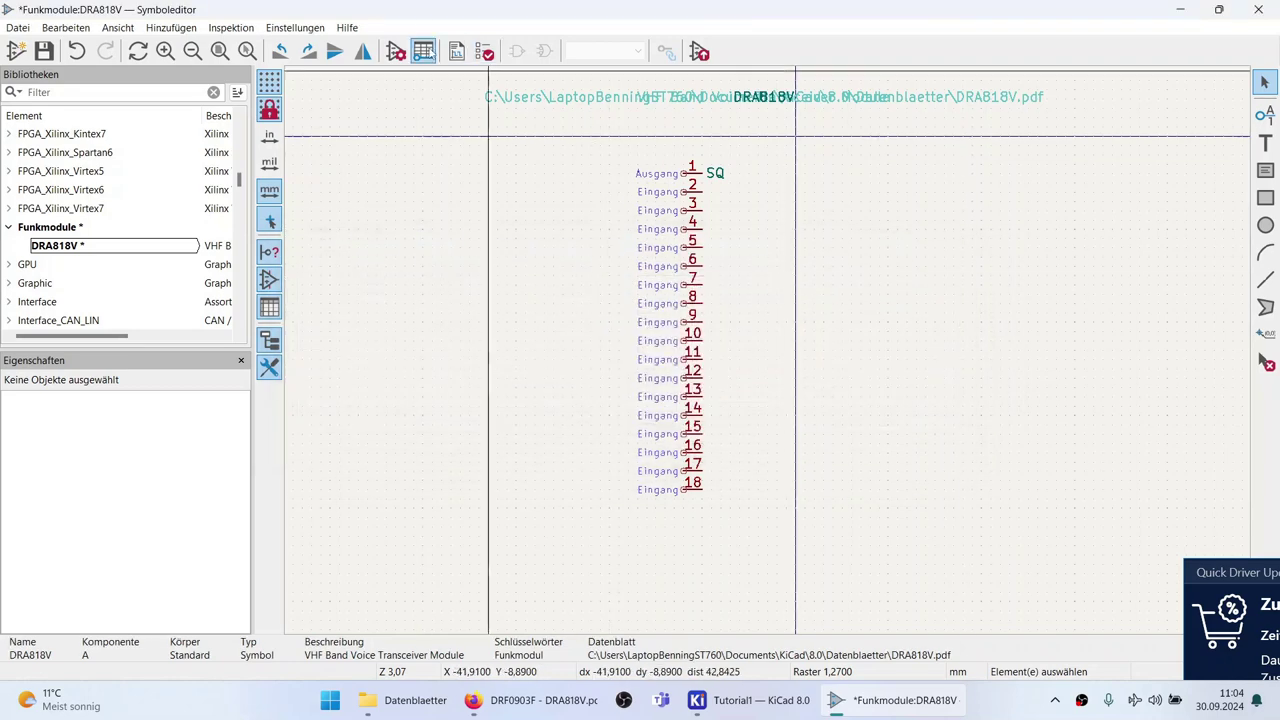
left_click(424, 51)
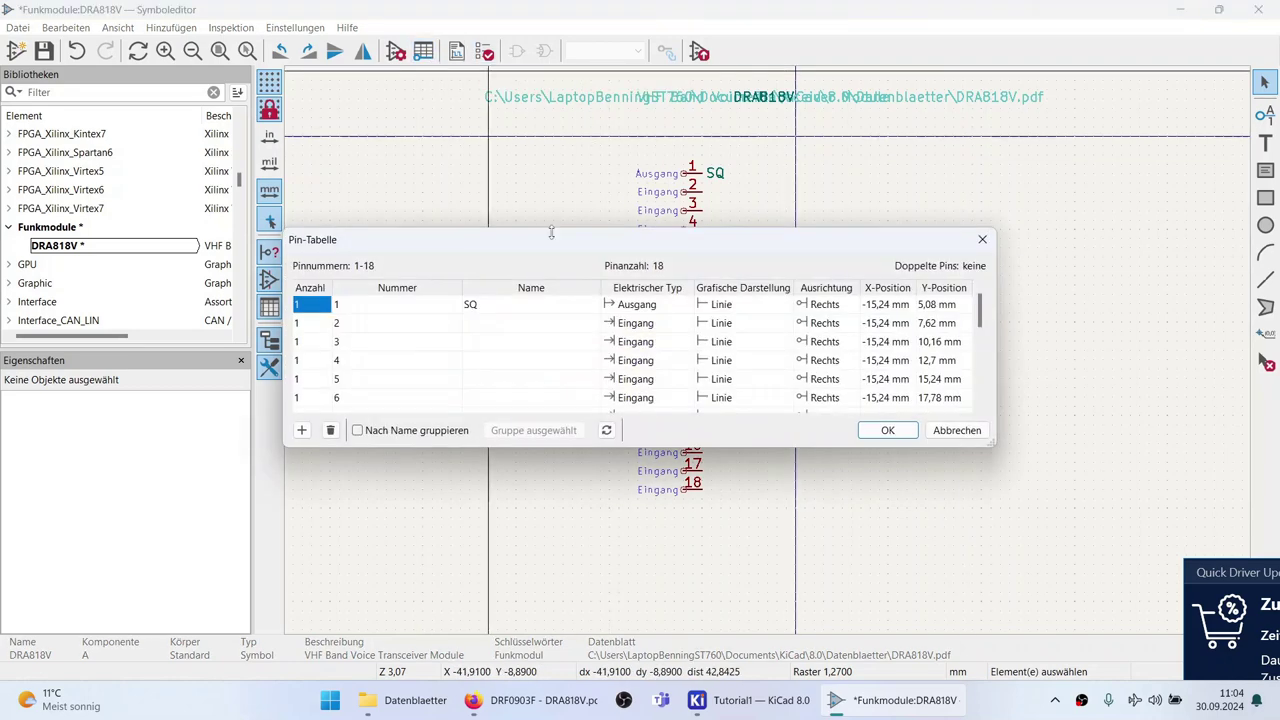
left_click_drag(555, 232, 545, 28)
left_click_drag(690, 447, 652, 565)
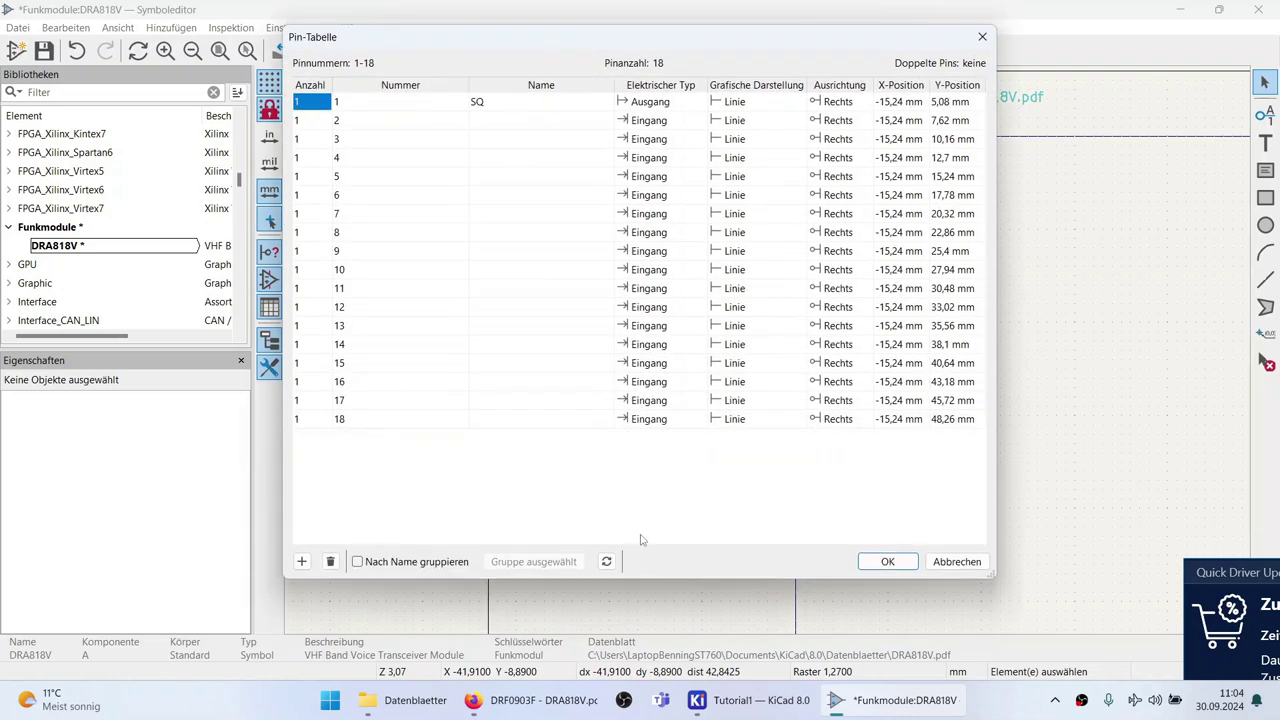
left_click(529, 333)
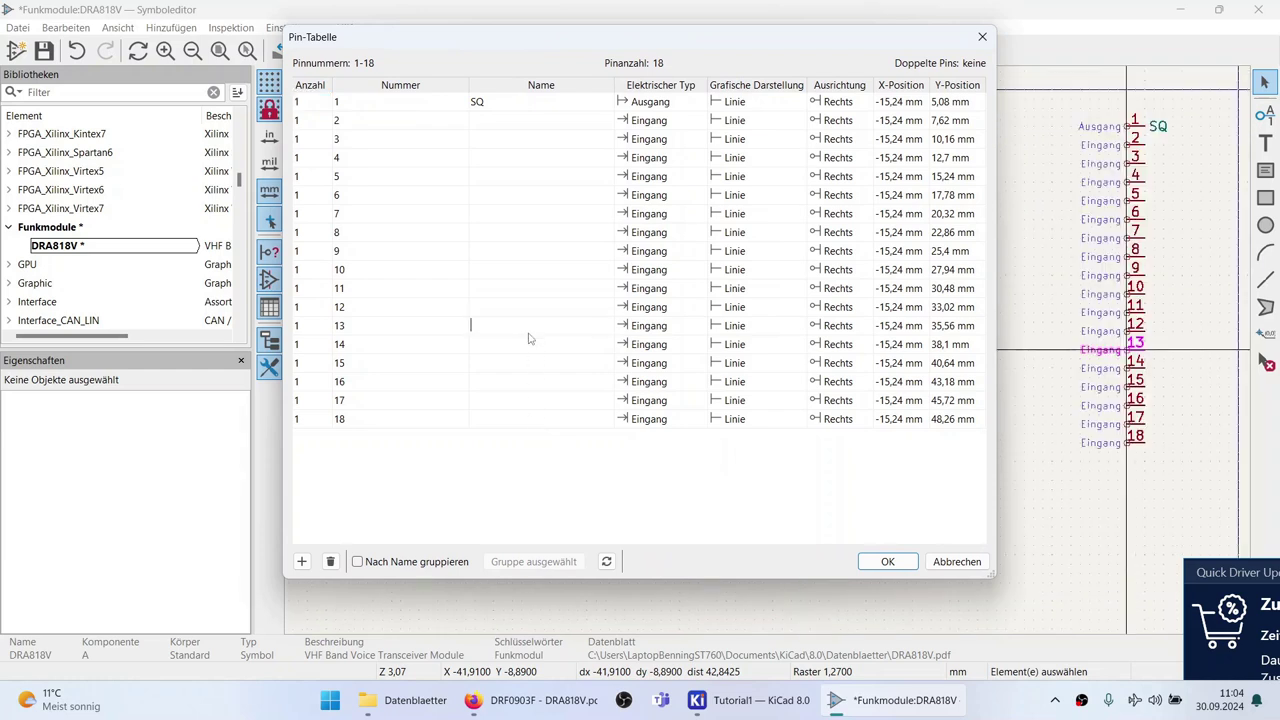
left_click(513, 351)
left_click(507, 323)
left_click(503, 332)
Switch to Firefox, reduce its window and arrange the datasheet next to the pin table for comparison.
left_click(471, 698)
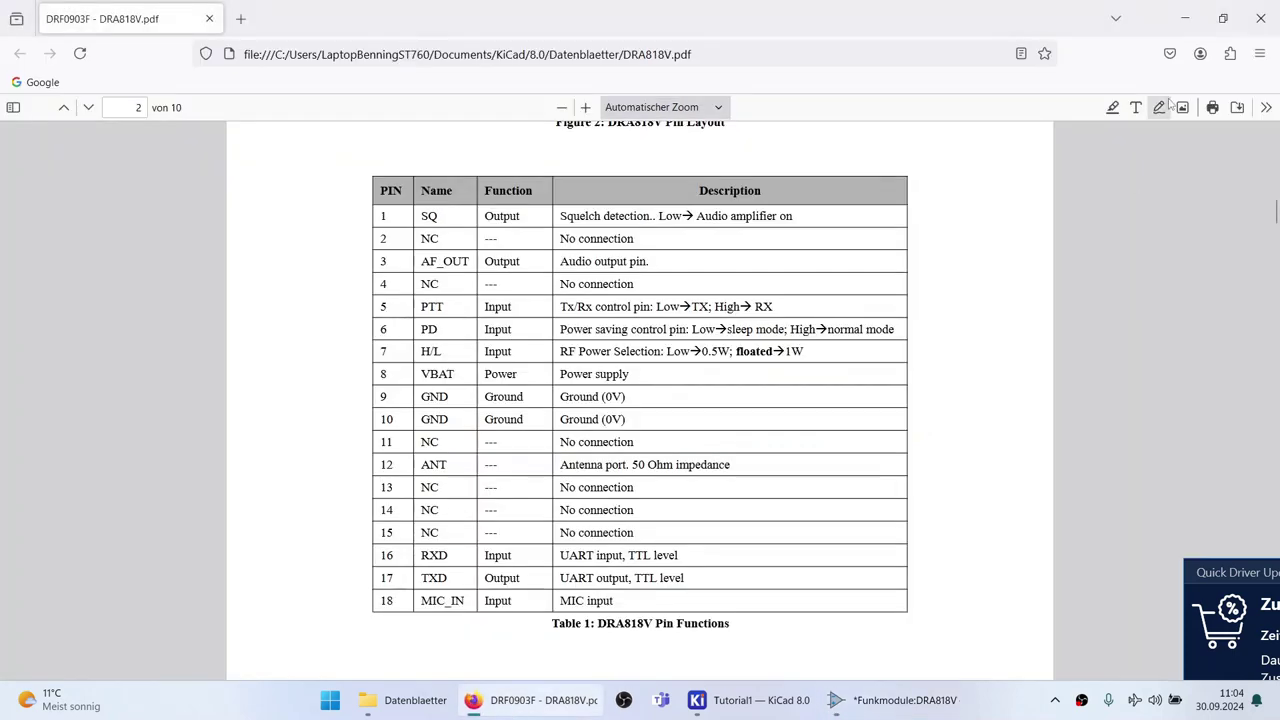
left_click(1222, 18)
left_click_drag(914, 24, 1148, 24)
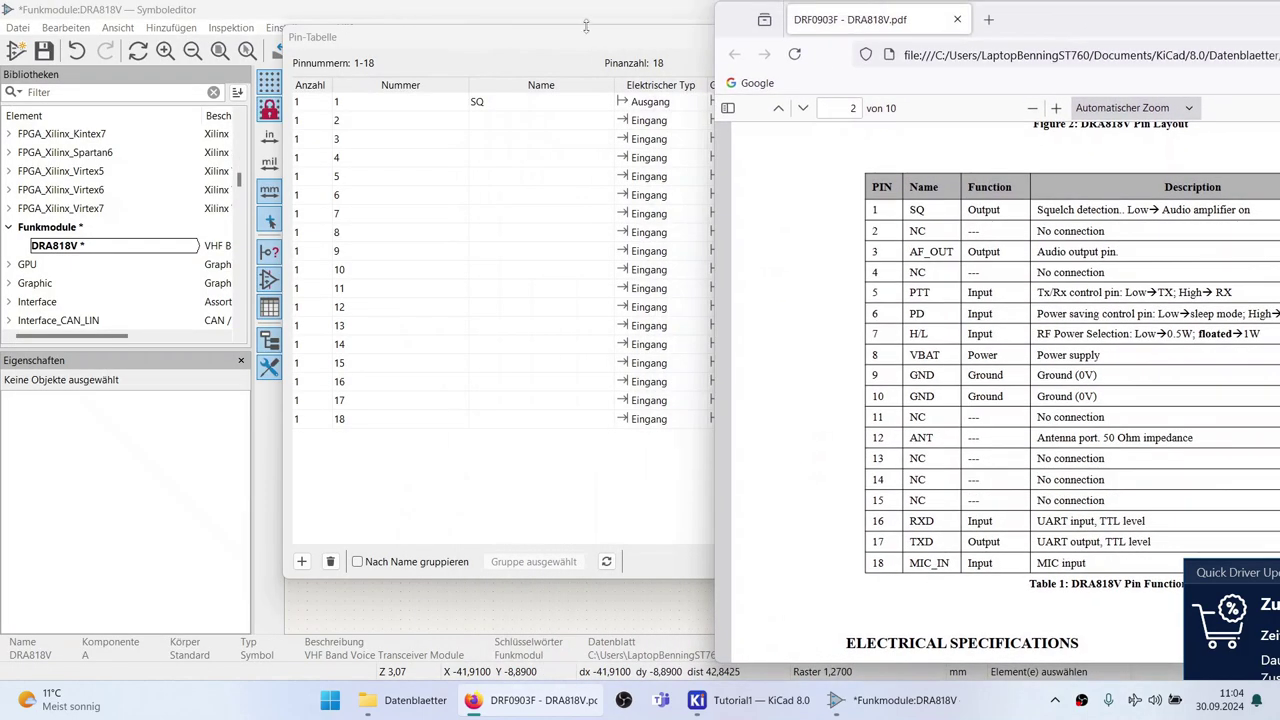
left_click_drag(592, 40, 352, 70)
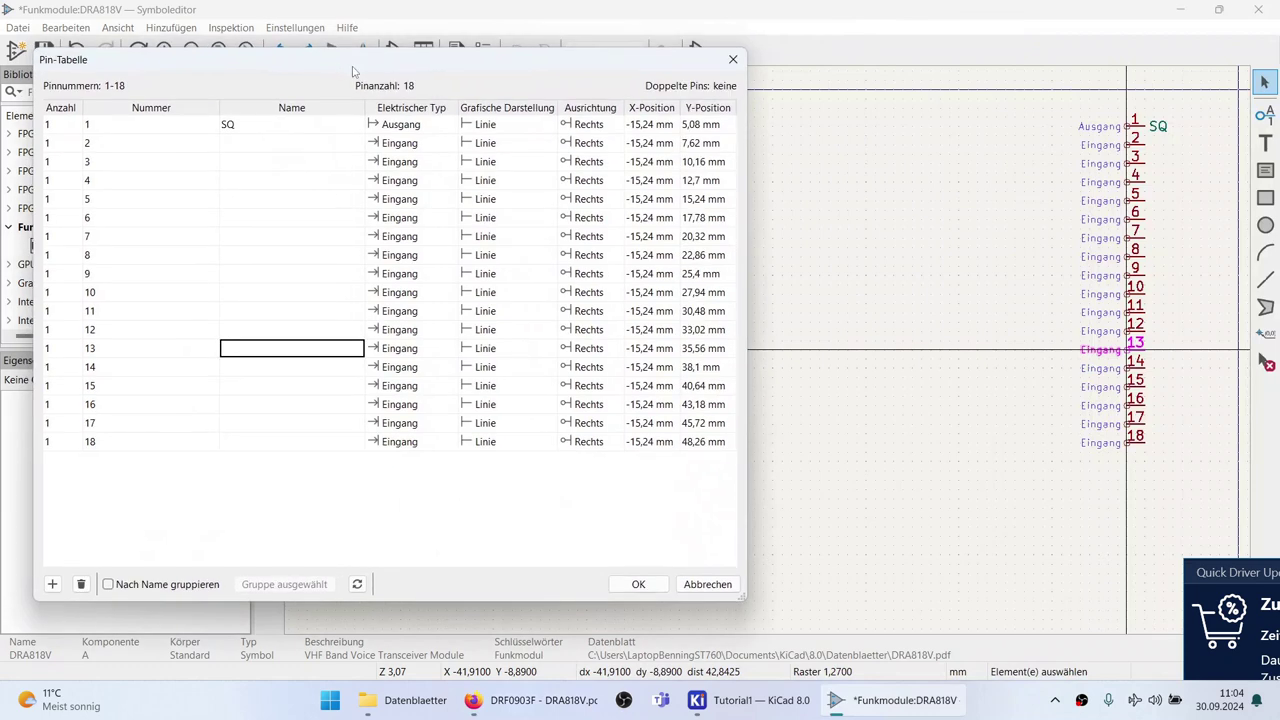
left_click(568, 702)
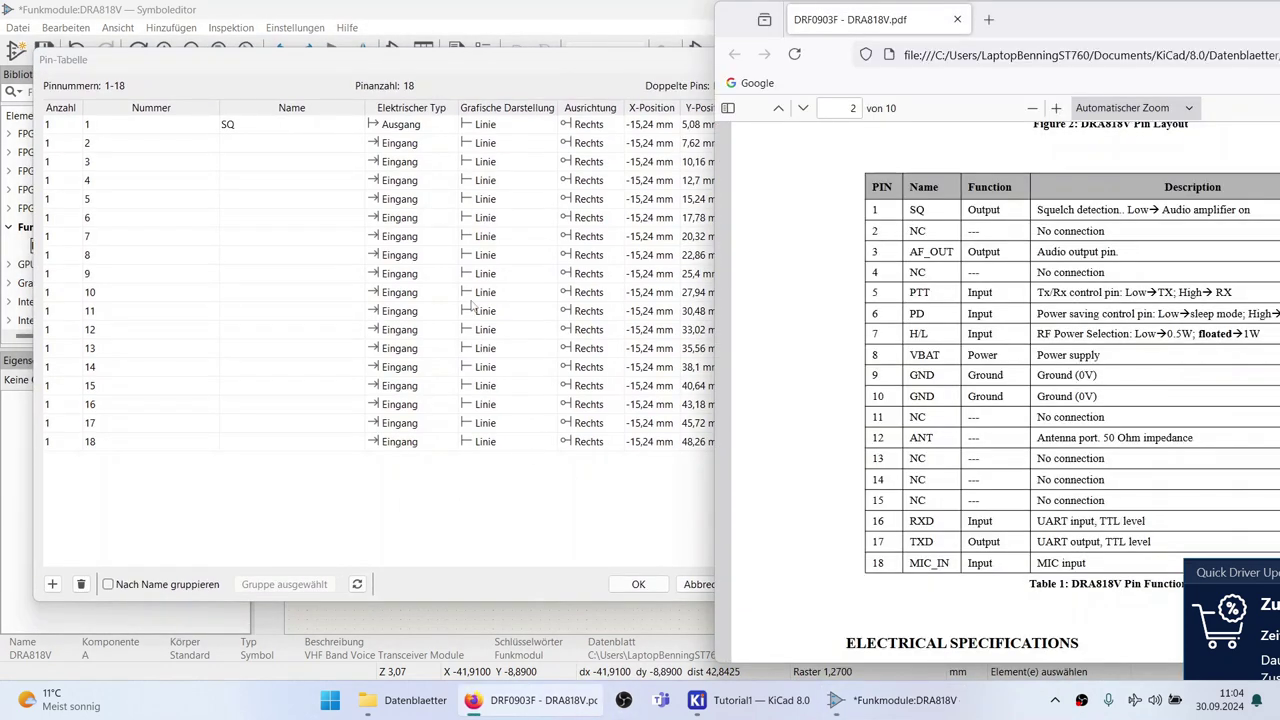
left_click(318, 220)
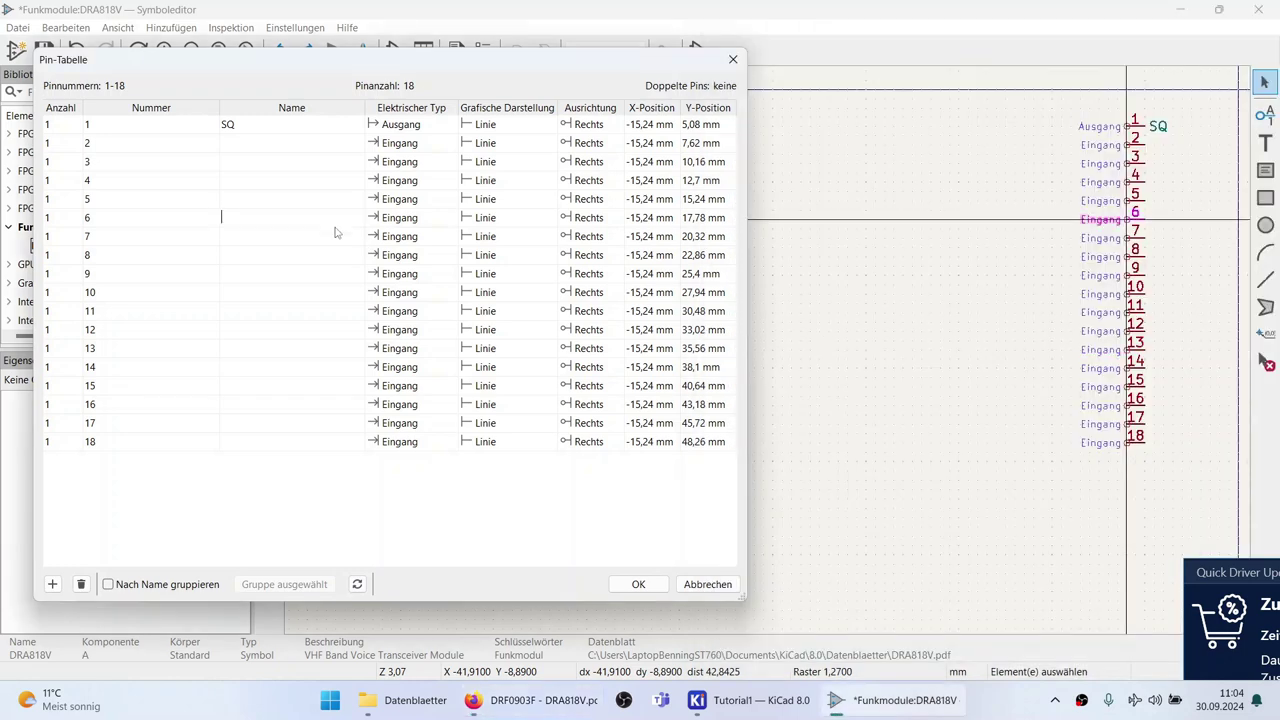
left_click_drag(505, 70, 720, 56)
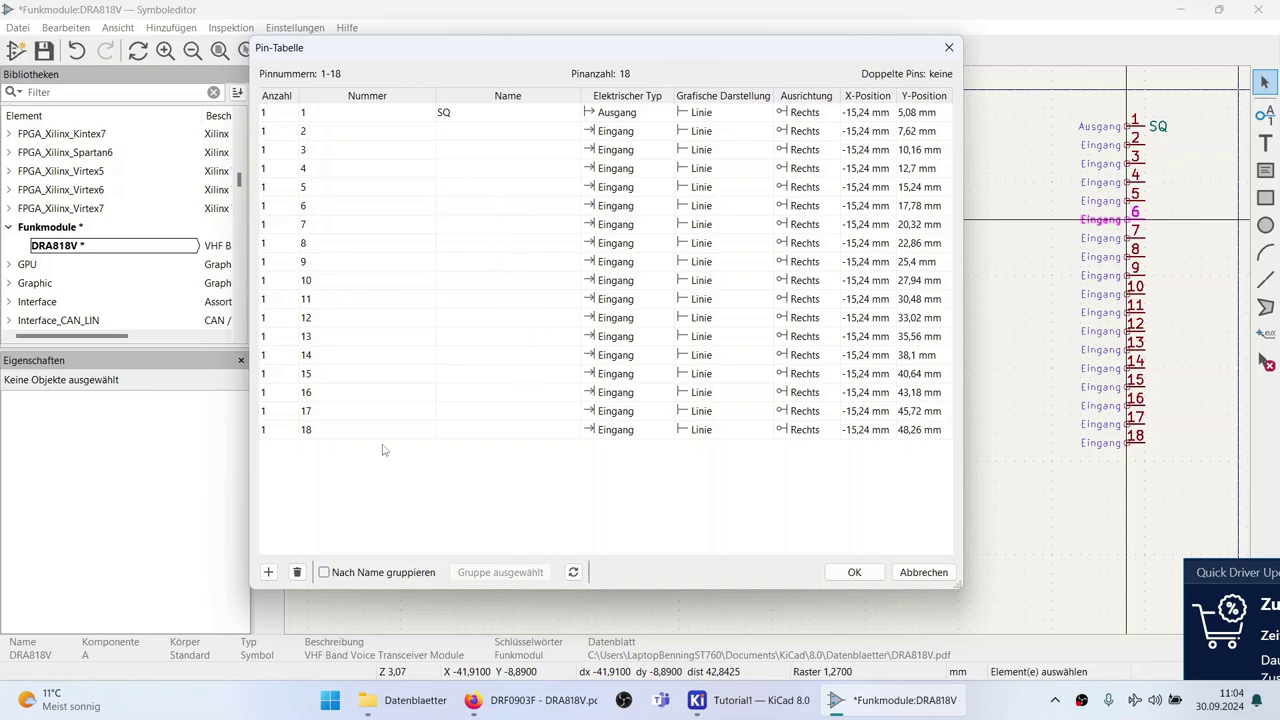
Mark the pin 8 VBAT row in the Firefox datasheet and open pin 8's number cell in the pin table.
left_click(530, 700)
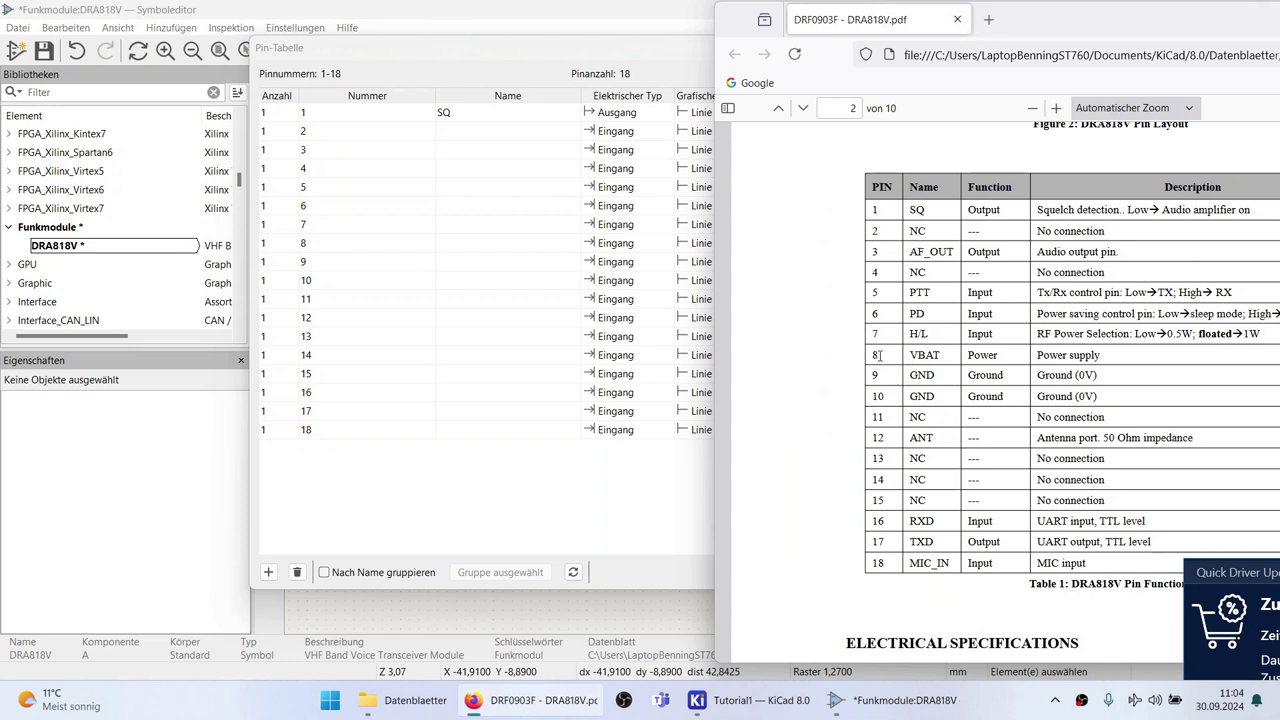
left_click_drag(888, 358, 1133, 365)
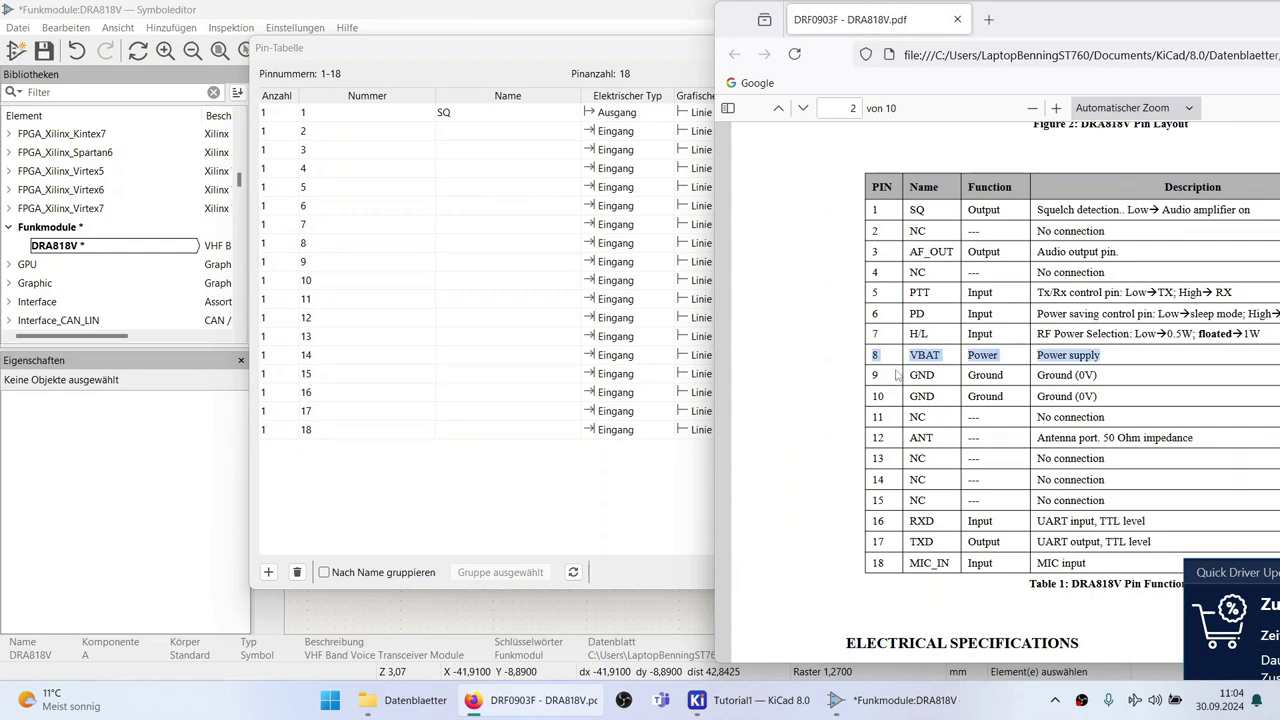
left_click(531, 340)
left_click(357, 251)
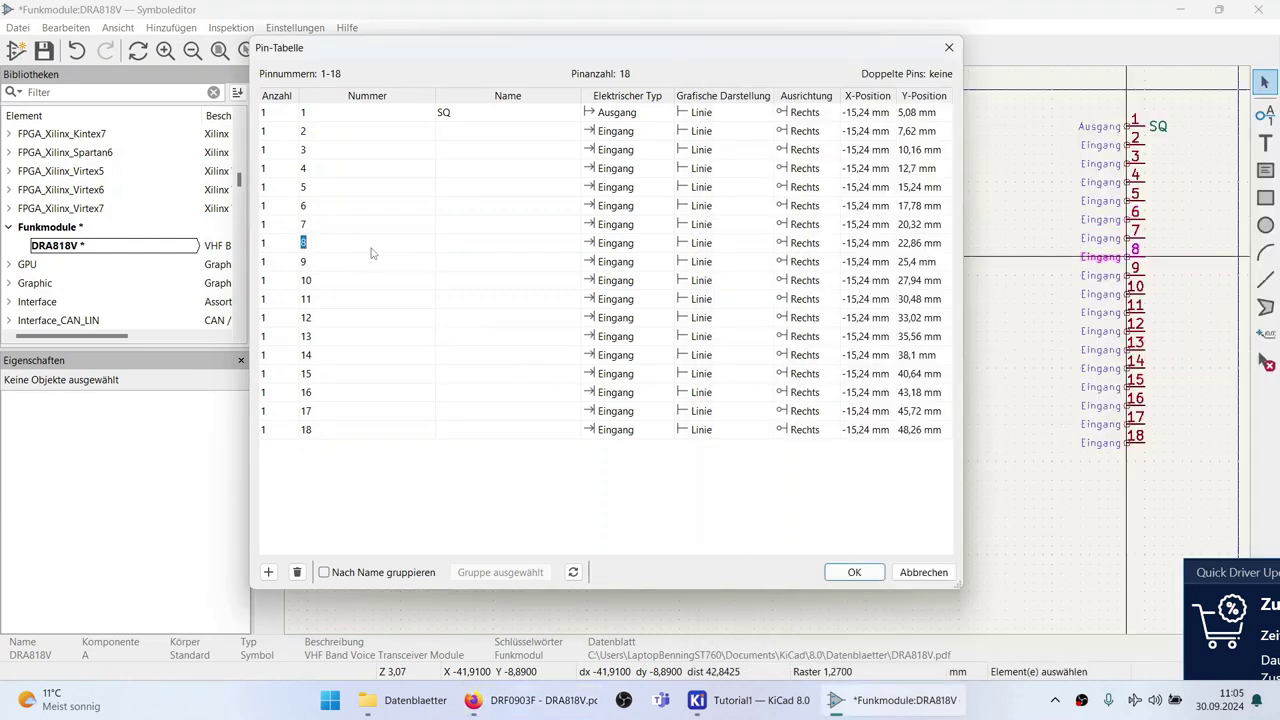
Name pin 8 VBAT in the pin table and set its electrical type to Stromversorgung.
left_click(463, 250)
type("VBAT")
left_click(631, 251)
left_click(666, 244)
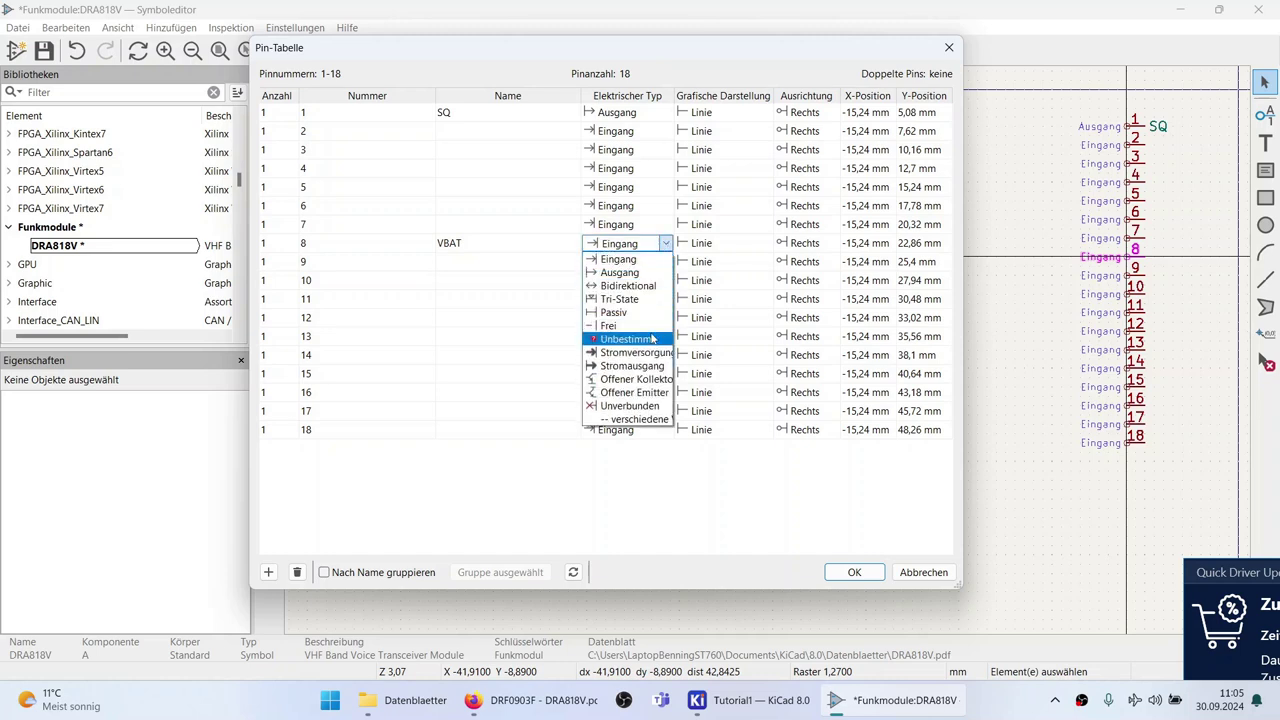
left_click(653, 354)
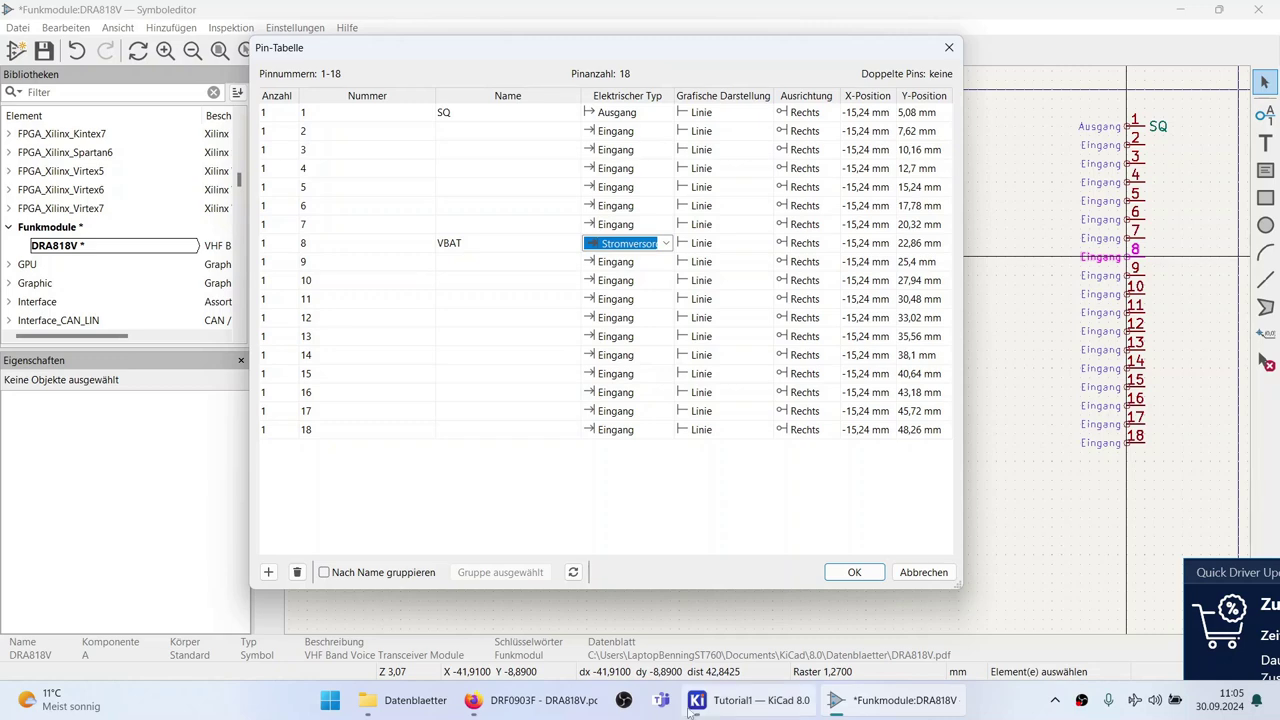
Consult the datasheet's pin list in Firefox, return to the pin table and name pins 9 and 10 GND.
left_click(503, 705)
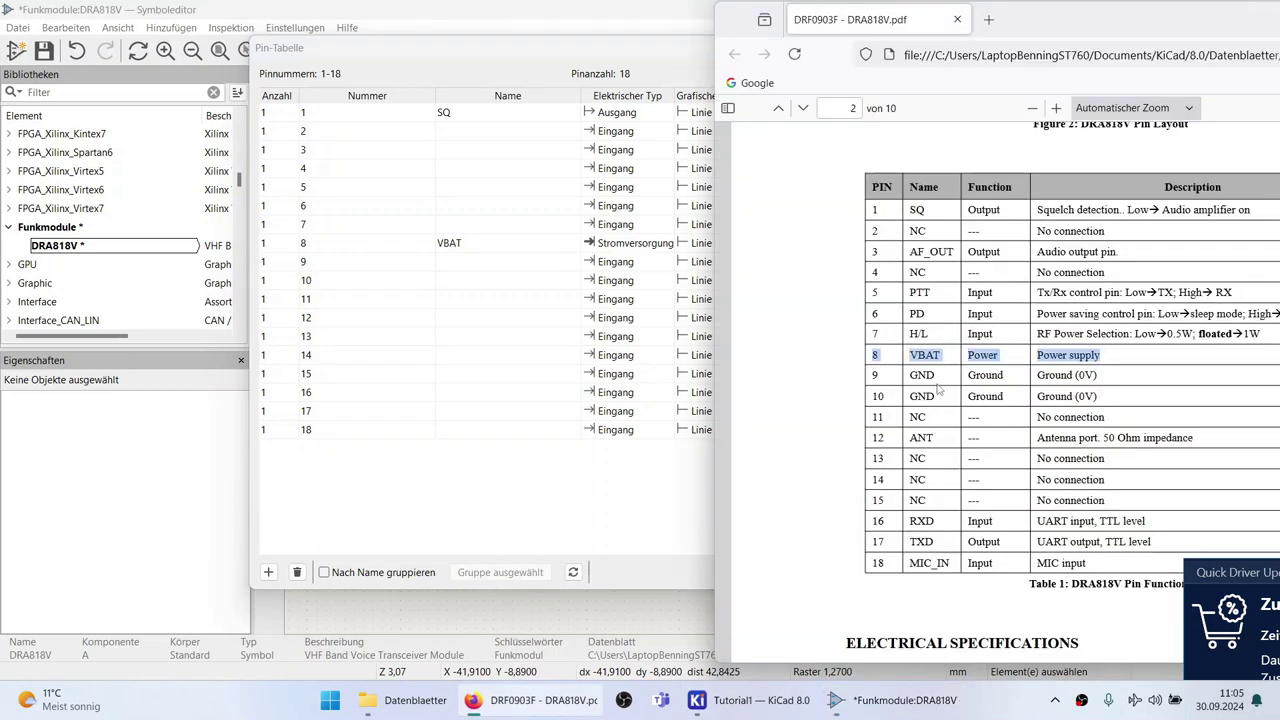
left_click(451, 263)
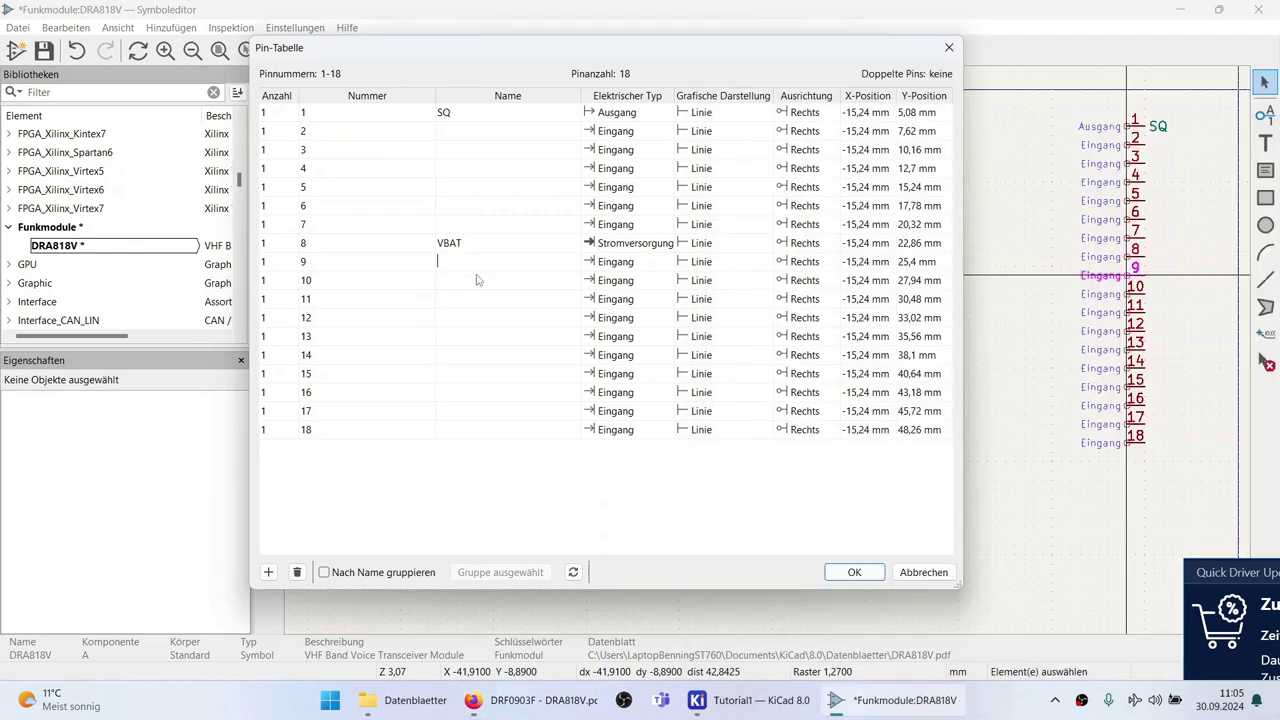
type("GND")
key("Return")
type("G")
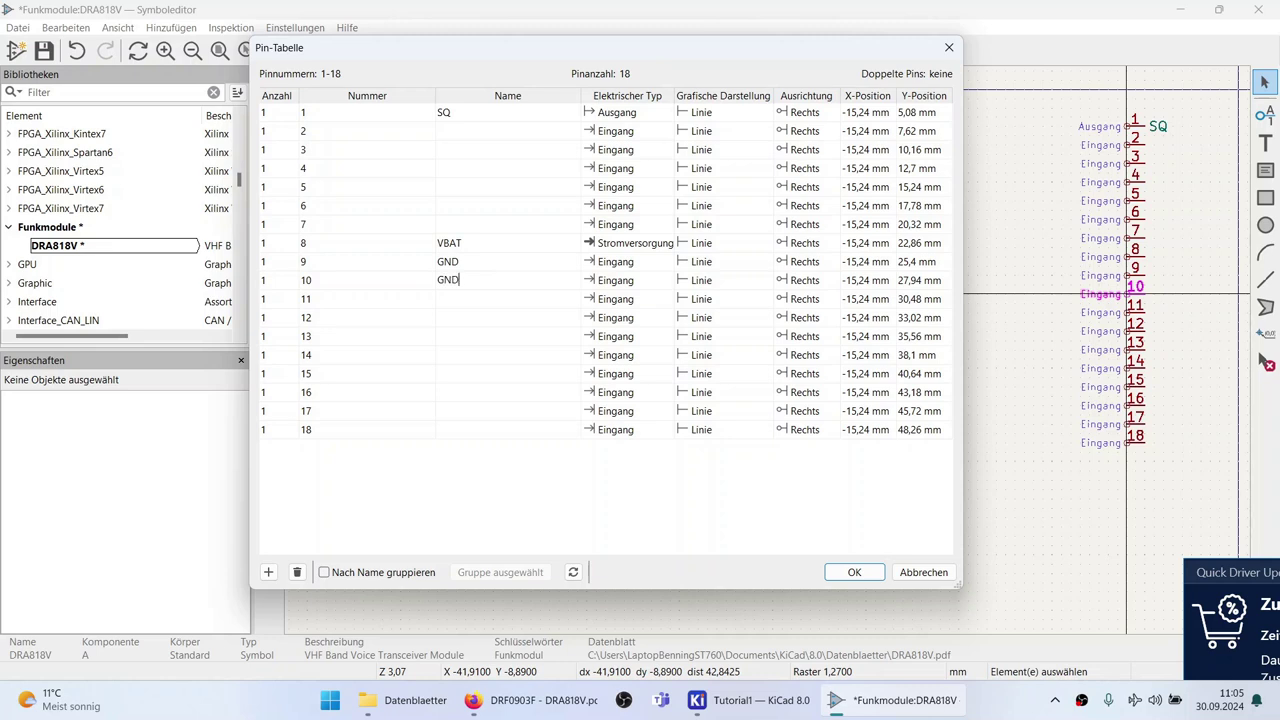
Set the electrical type of the GND pins 9 and 10 to Stromversorgung.
left_click(630, 265)
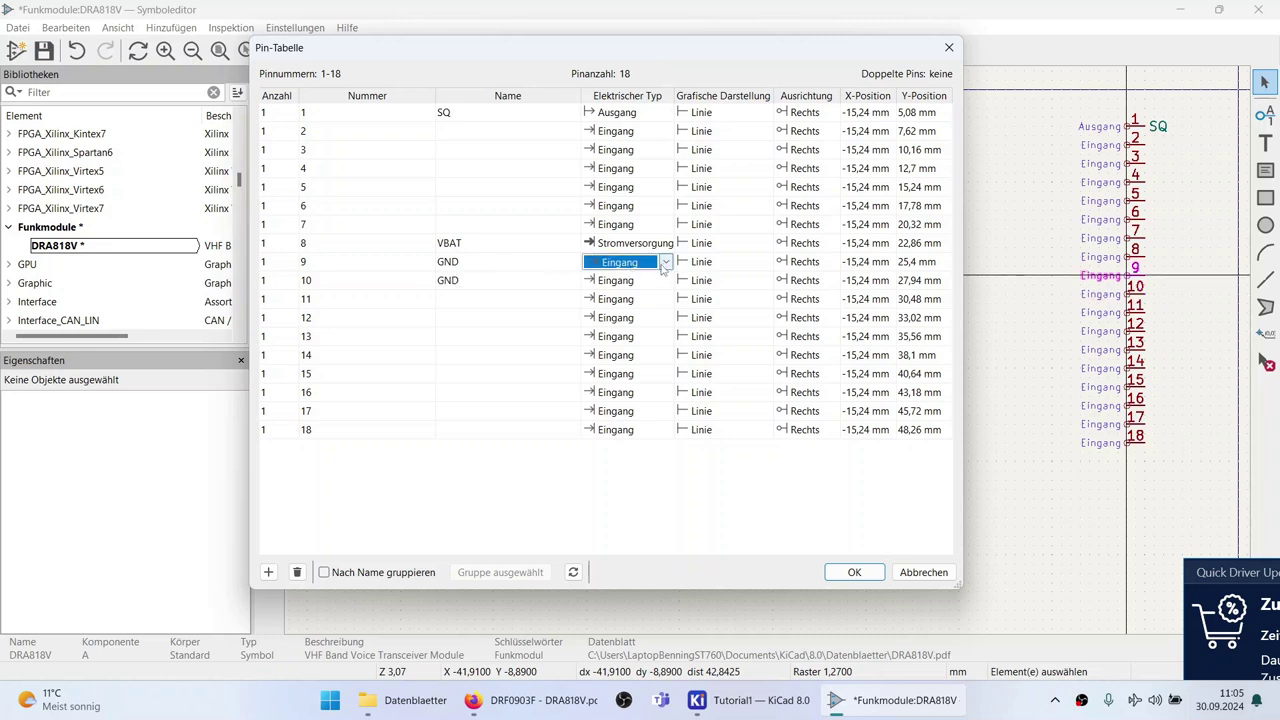
left_click(662, 262)
left_click(640, 374)
left_click(664, 283)
left_click(665, 283)
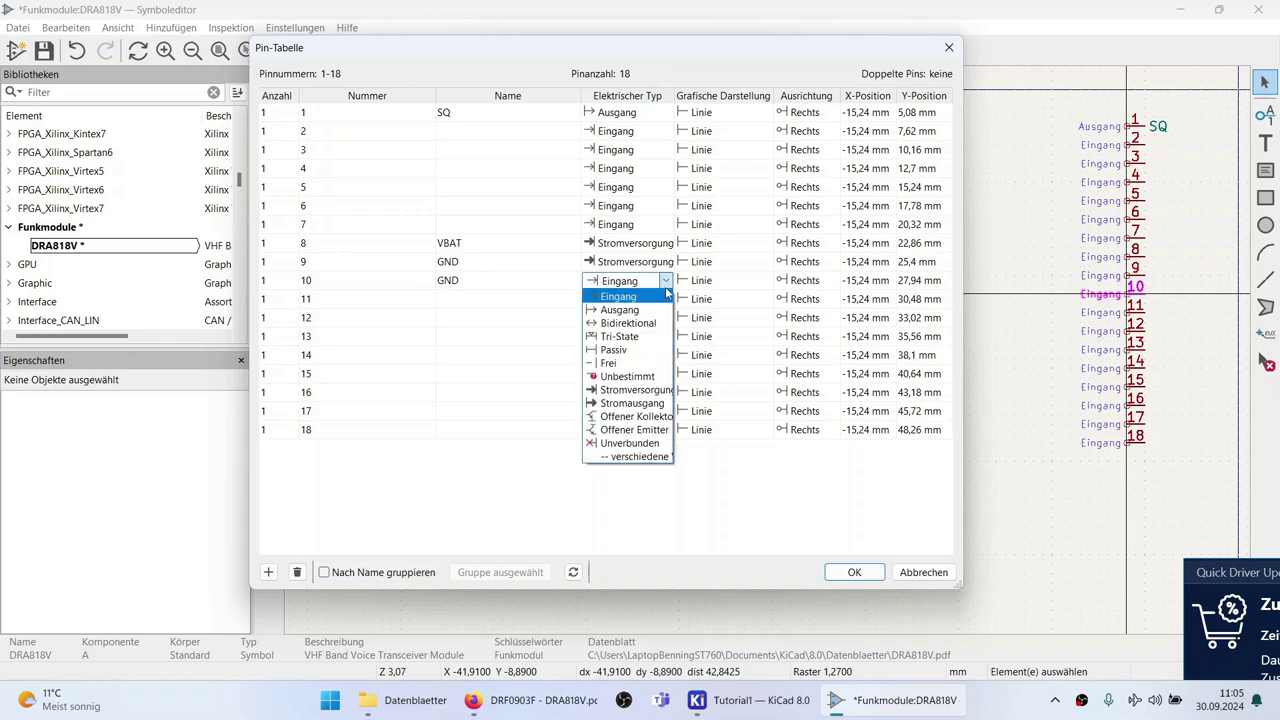
left_click(662, 390)
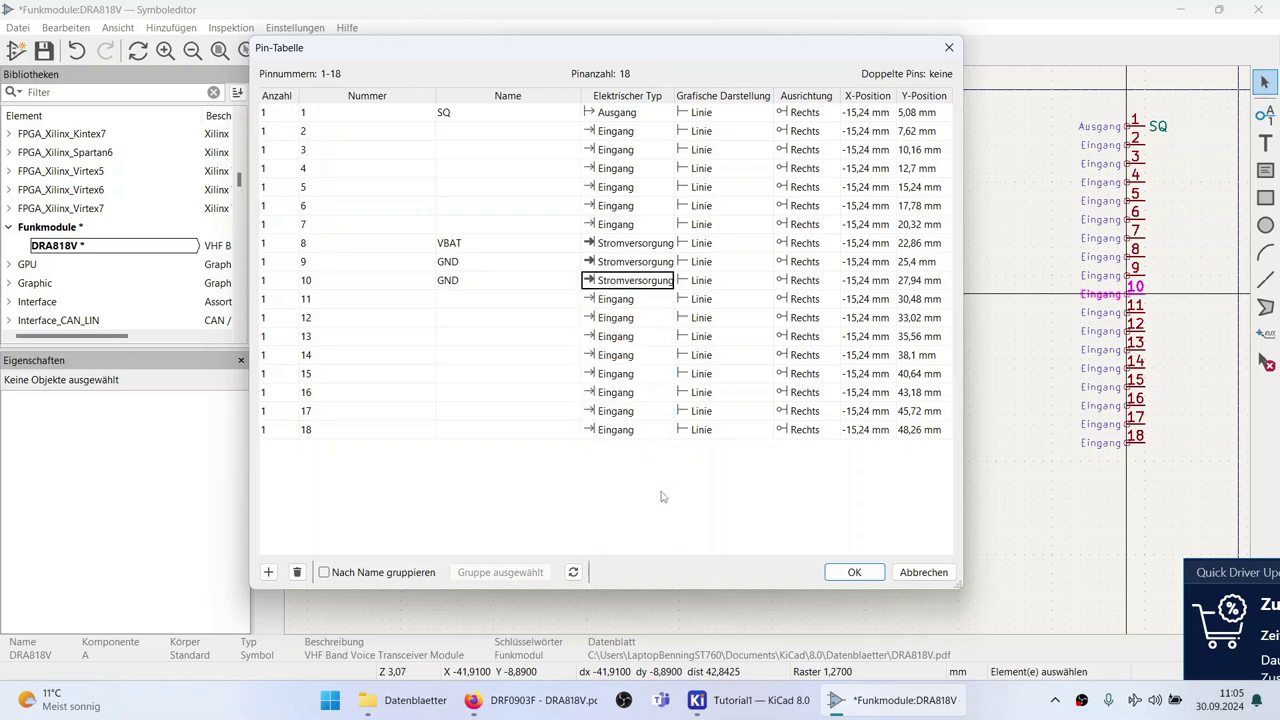
left_click(620, 285)
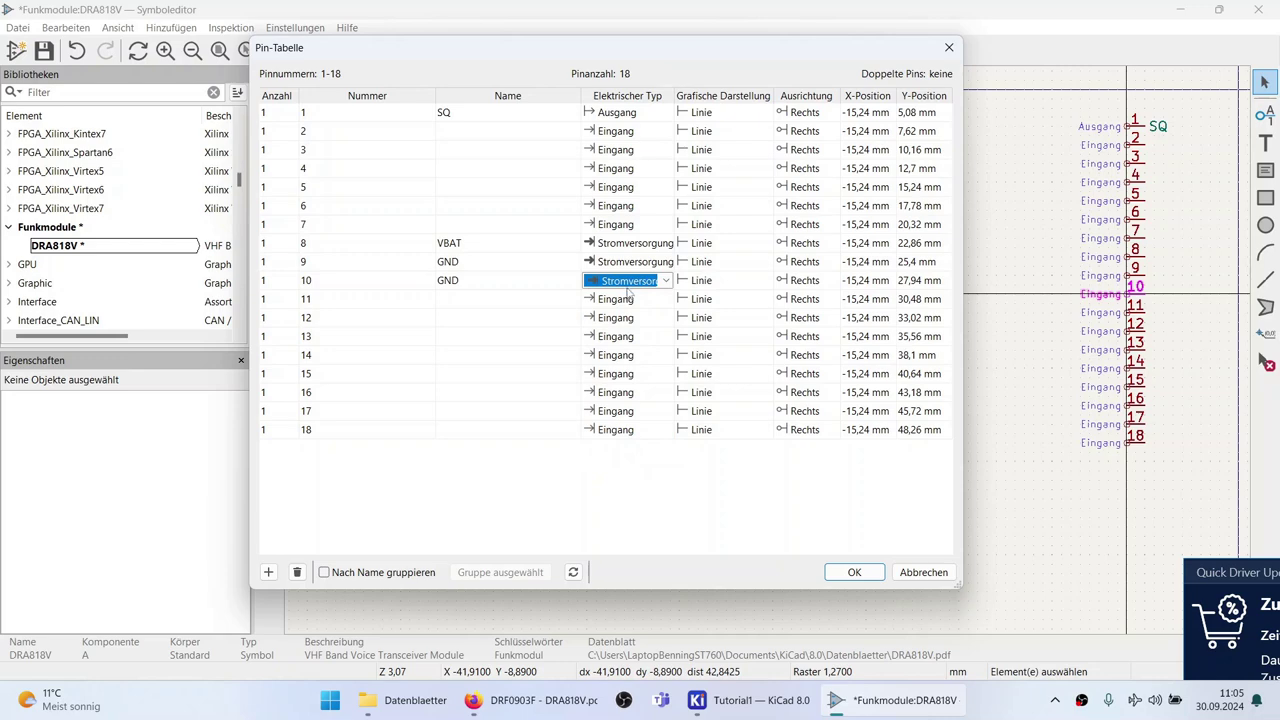
left_click(664, 281)
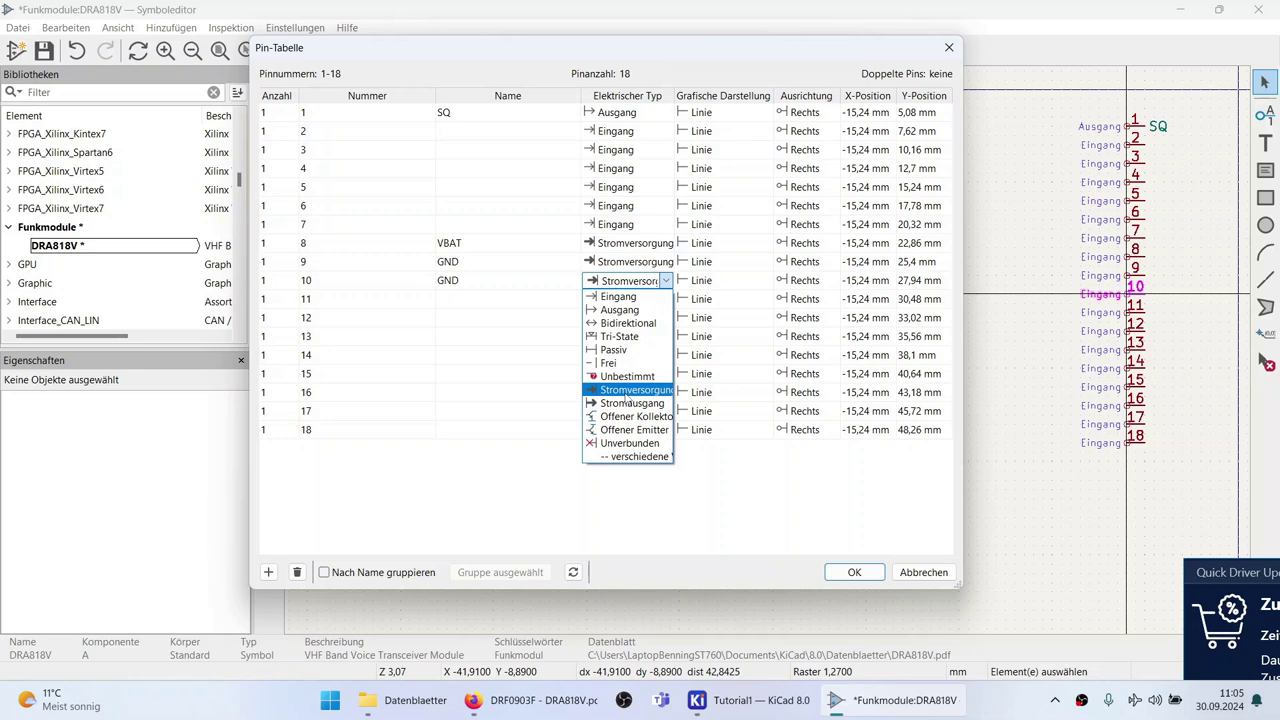
left_click(627, 390)
left_click(569, 497)
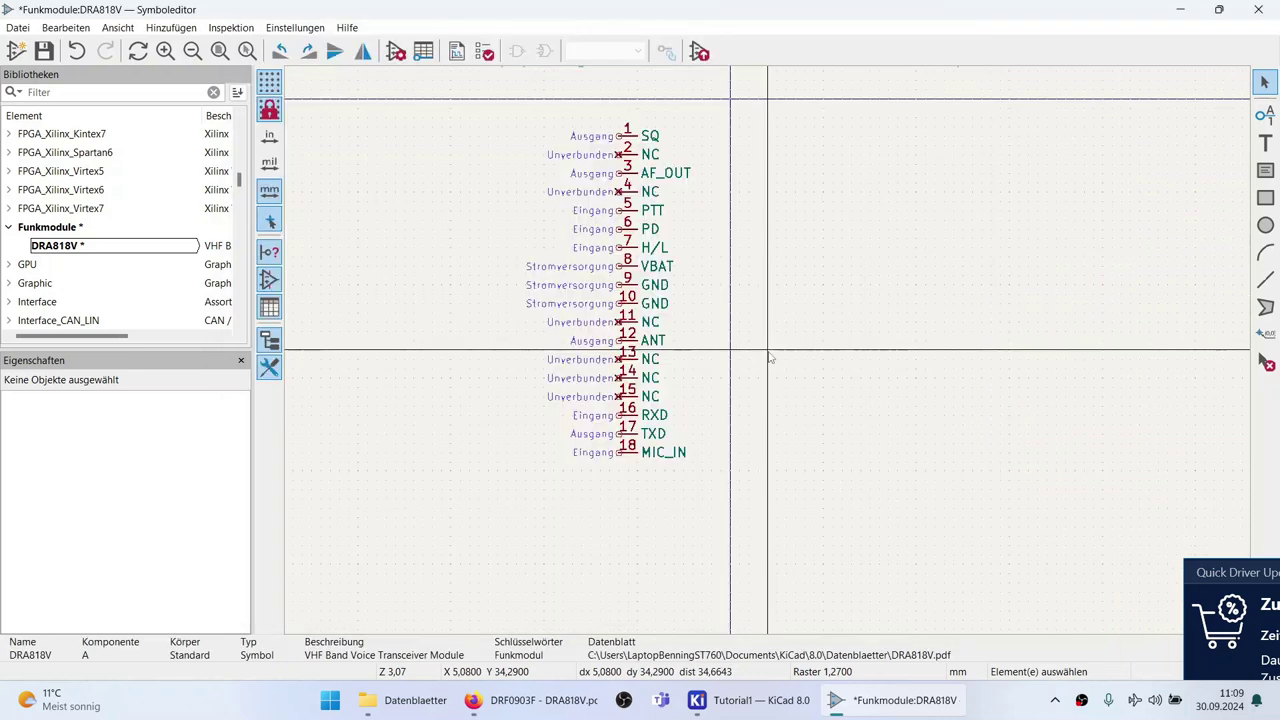
Reopen the pin table, widen its window and place it beside the Firefox datasheet for comparison.
left_click(423, 51)
left_click_drag(754, 59, 758, 93)
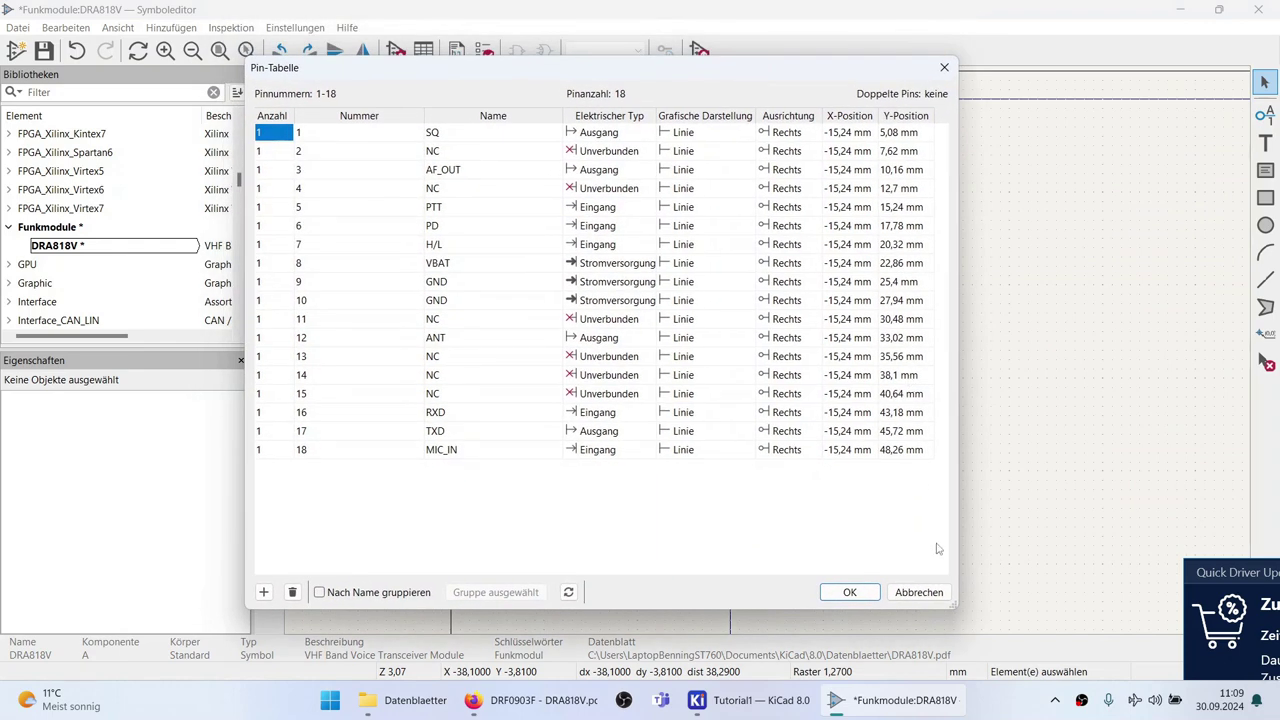
left_click_drag(955, 606, 1020, 614)
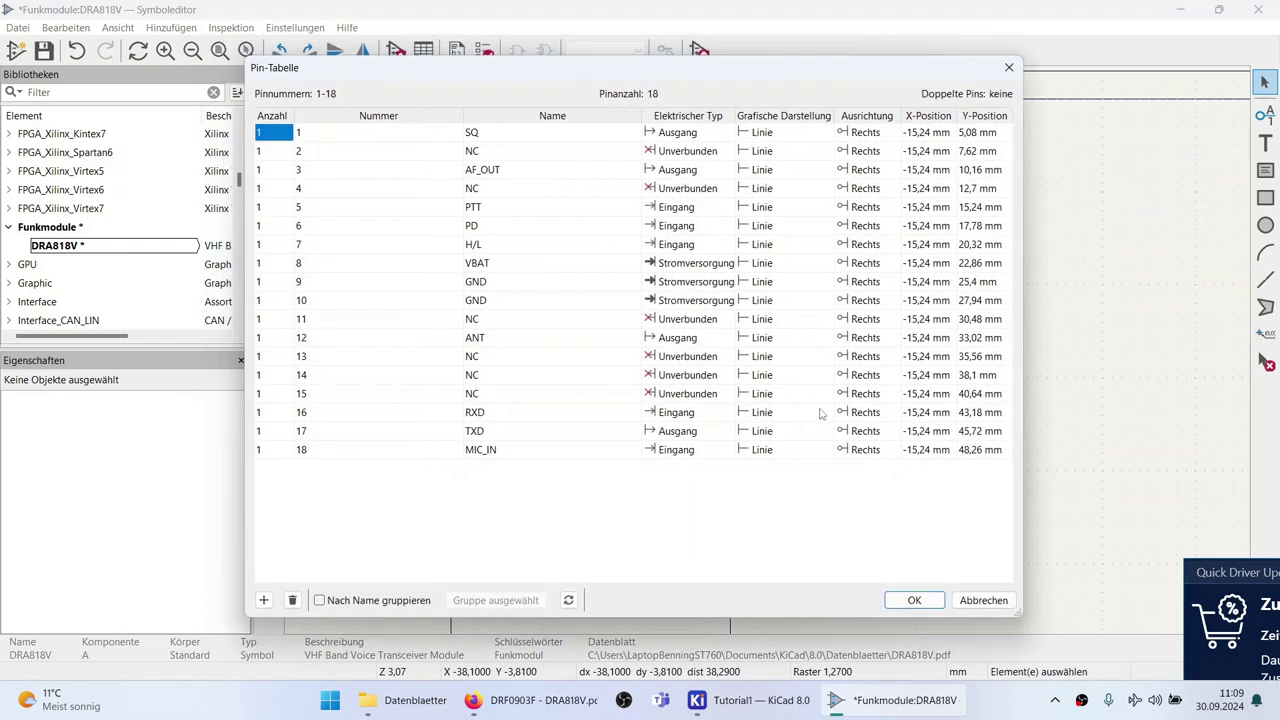
left_click(543, 703)
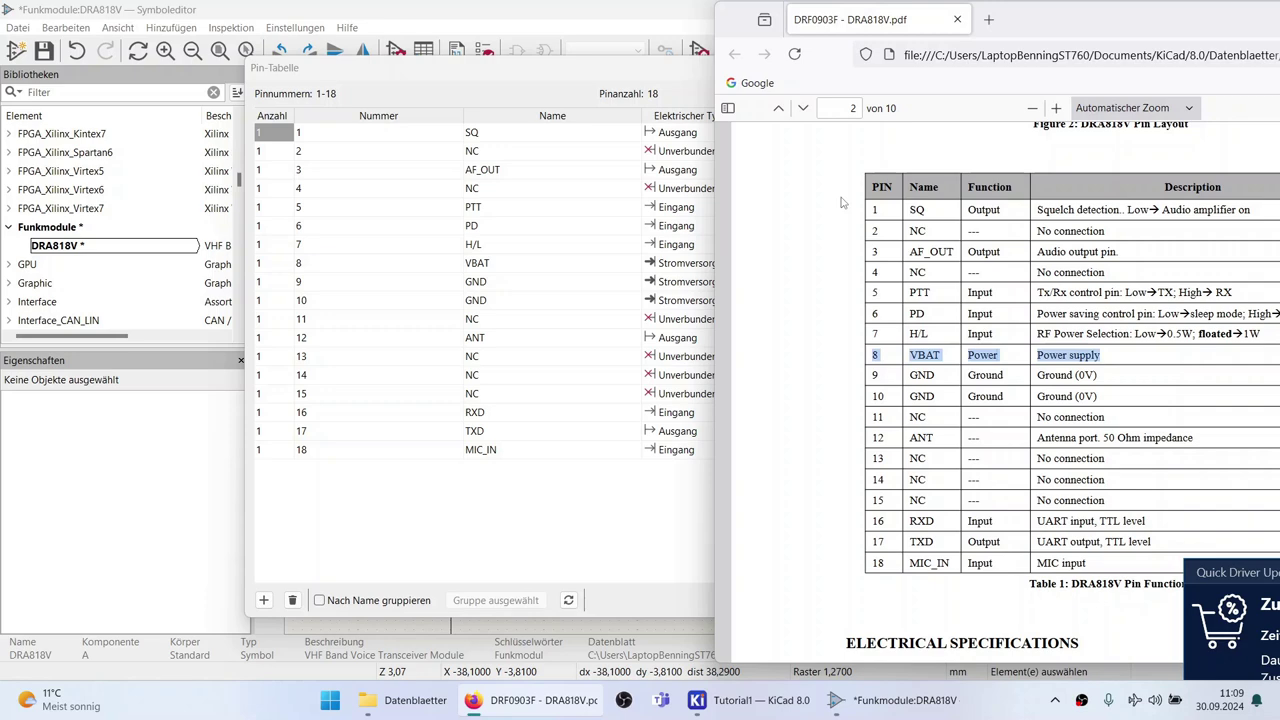
left_click_drag(639, 74, 432, 70)
left_click(521, 705)
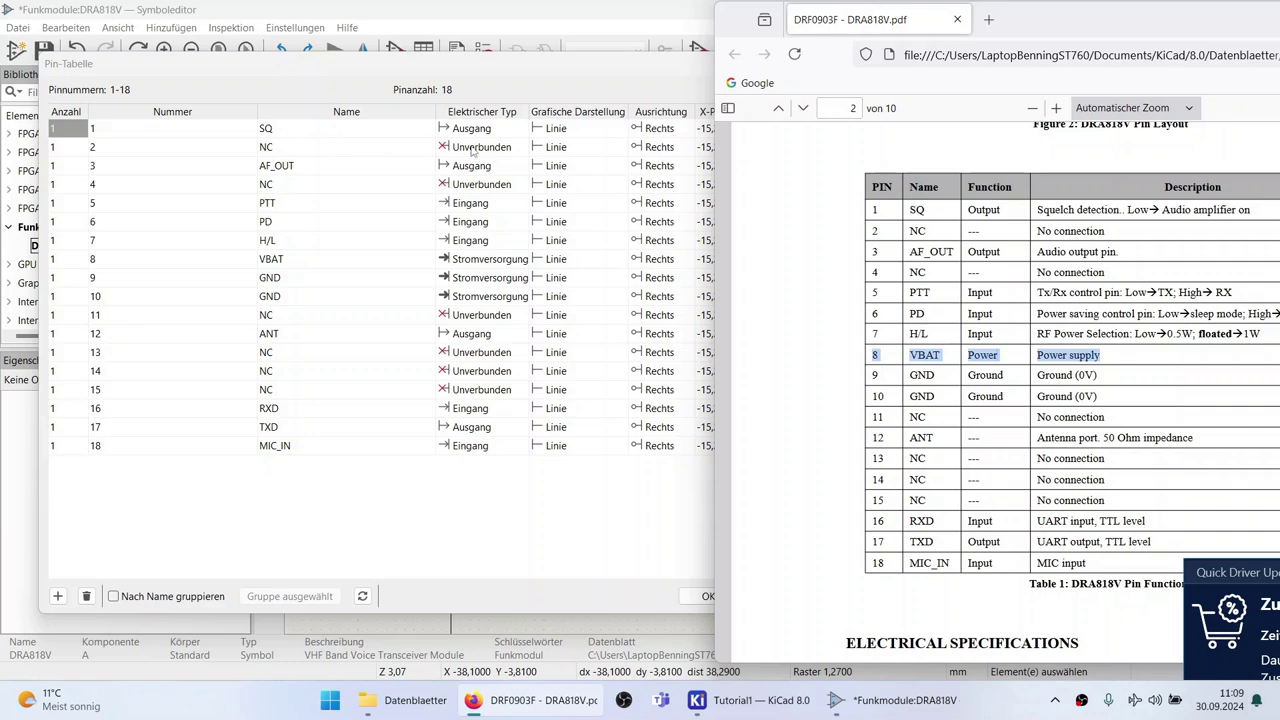
Review pin 2's electrical type options, keep Unverbunden, compare the table with the datasheet and accept the pin table.
left_click(521, 148)
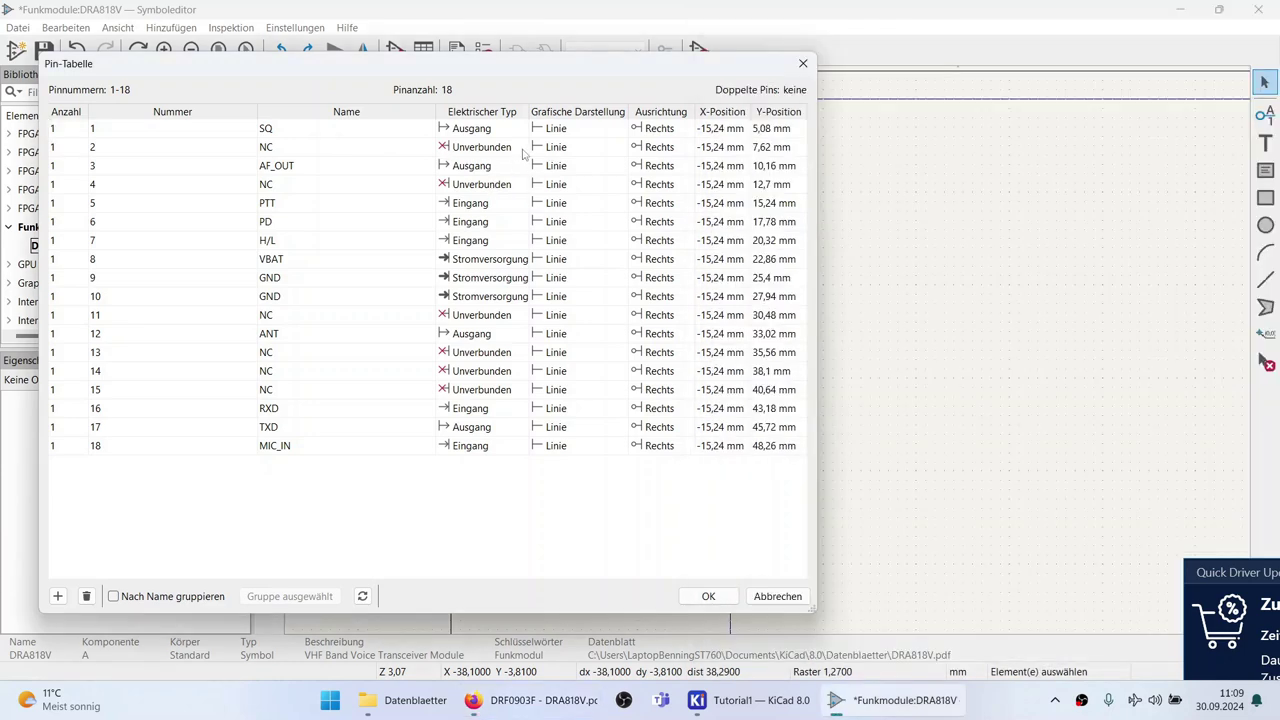
left_click(521, 148)
left_click(488, 310)
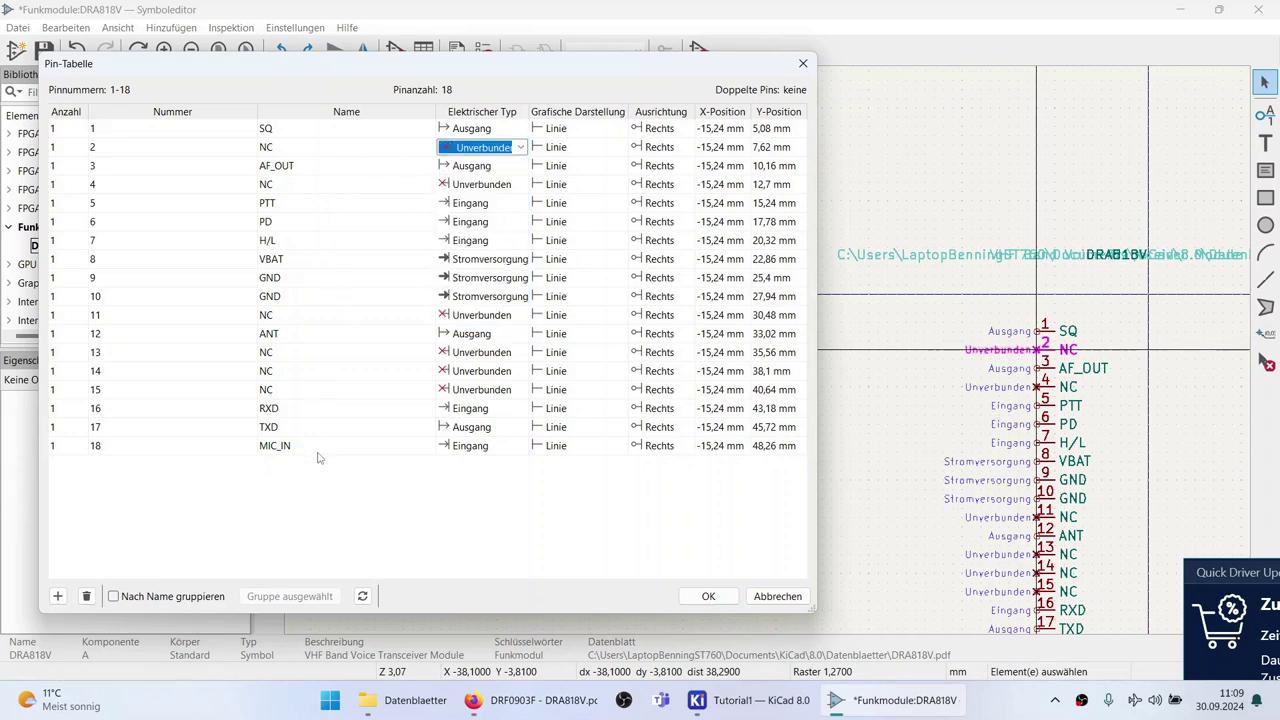
left_click(495, 705)
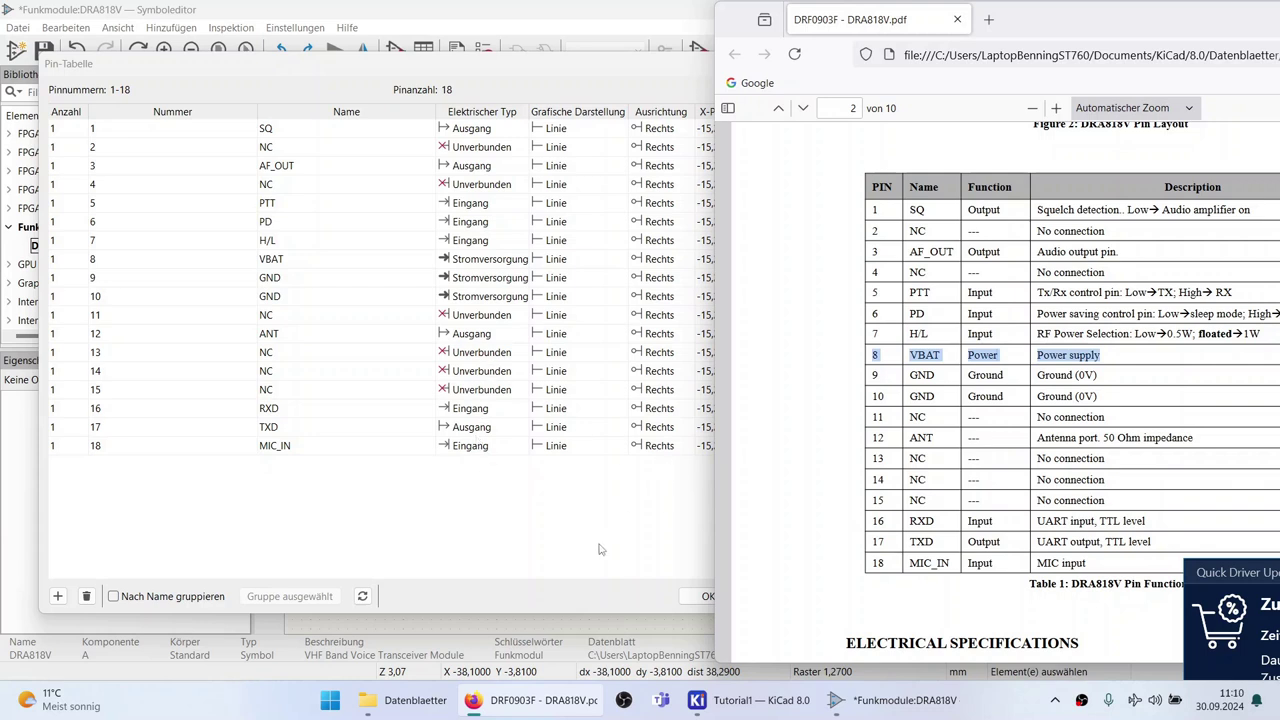
left_click(704, 596)
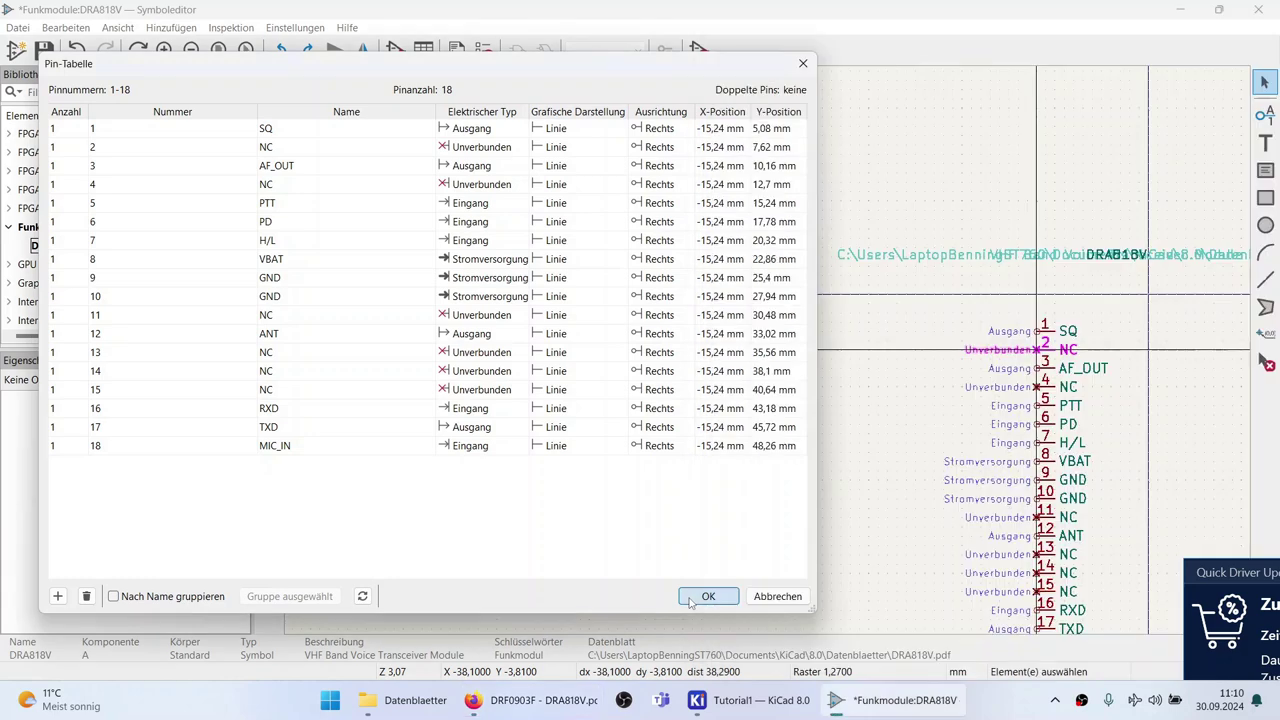
Hide NC pin 2 by turning off its Sichtbar option in the pin properties.
scroll(806, 481, "down", 5)
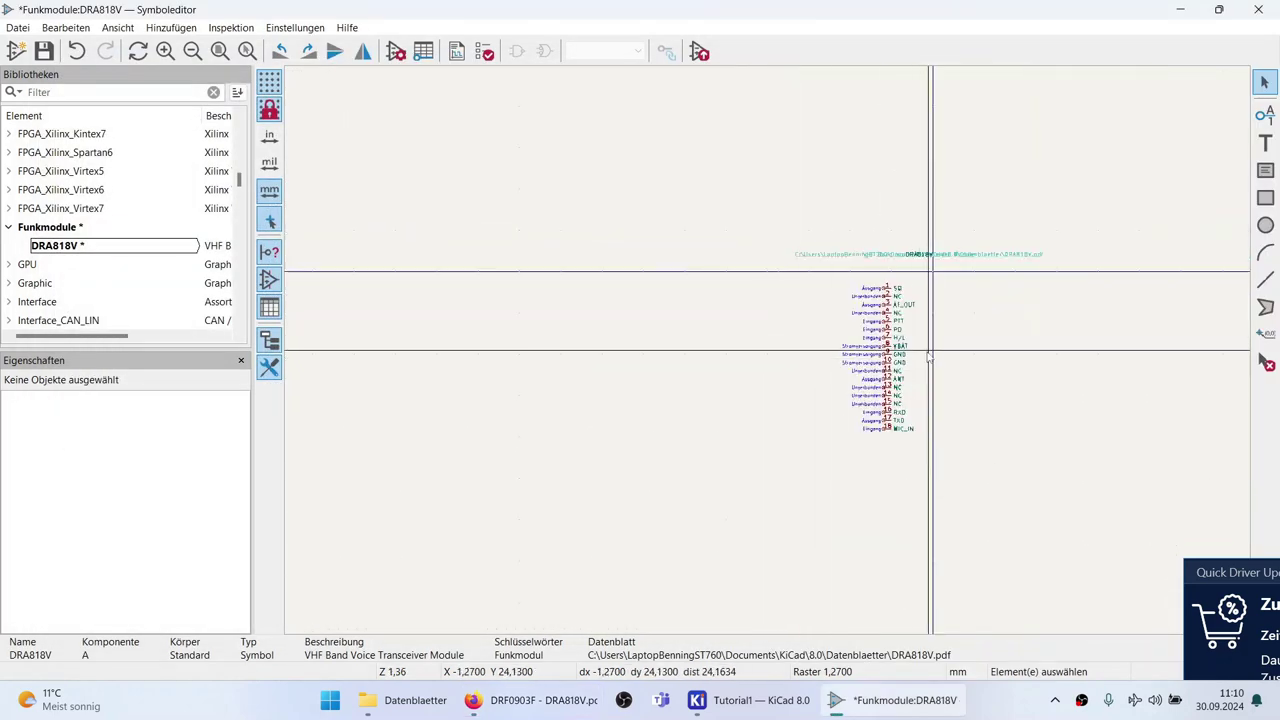
scroll(770, 357, "up", 5)
scroll(770, 357, "up", 2)
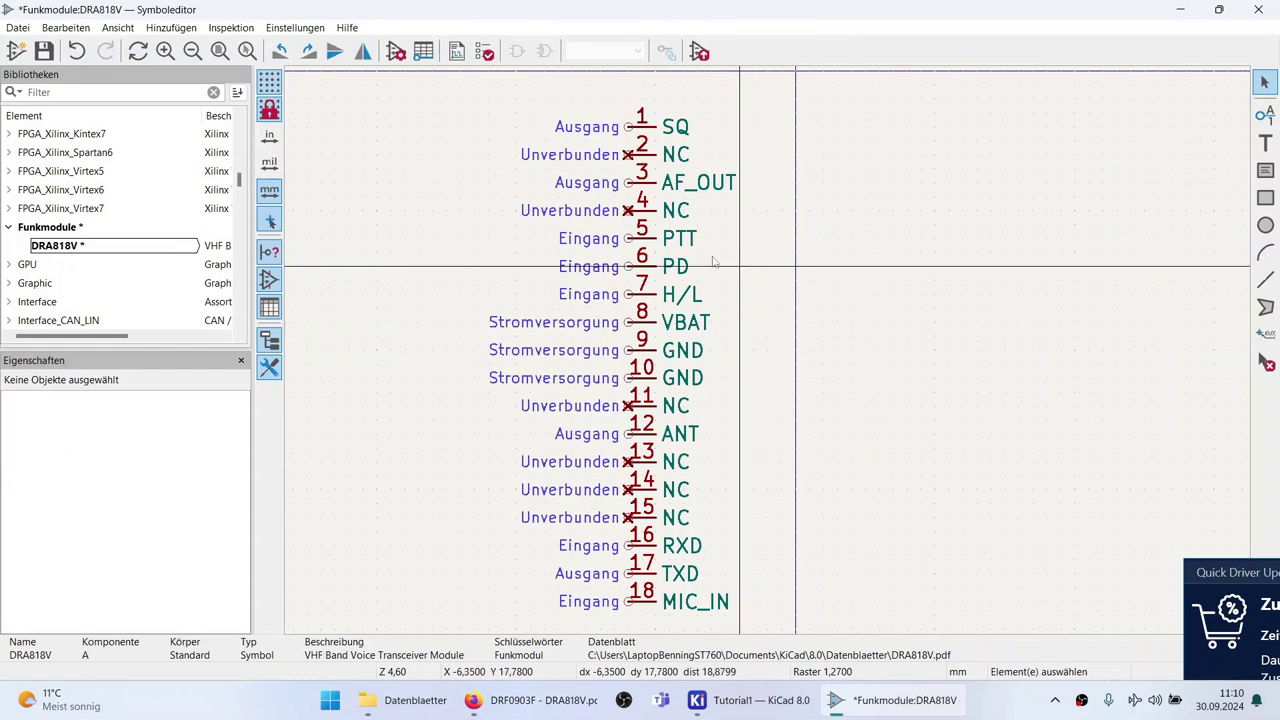
left_click(672, 158)
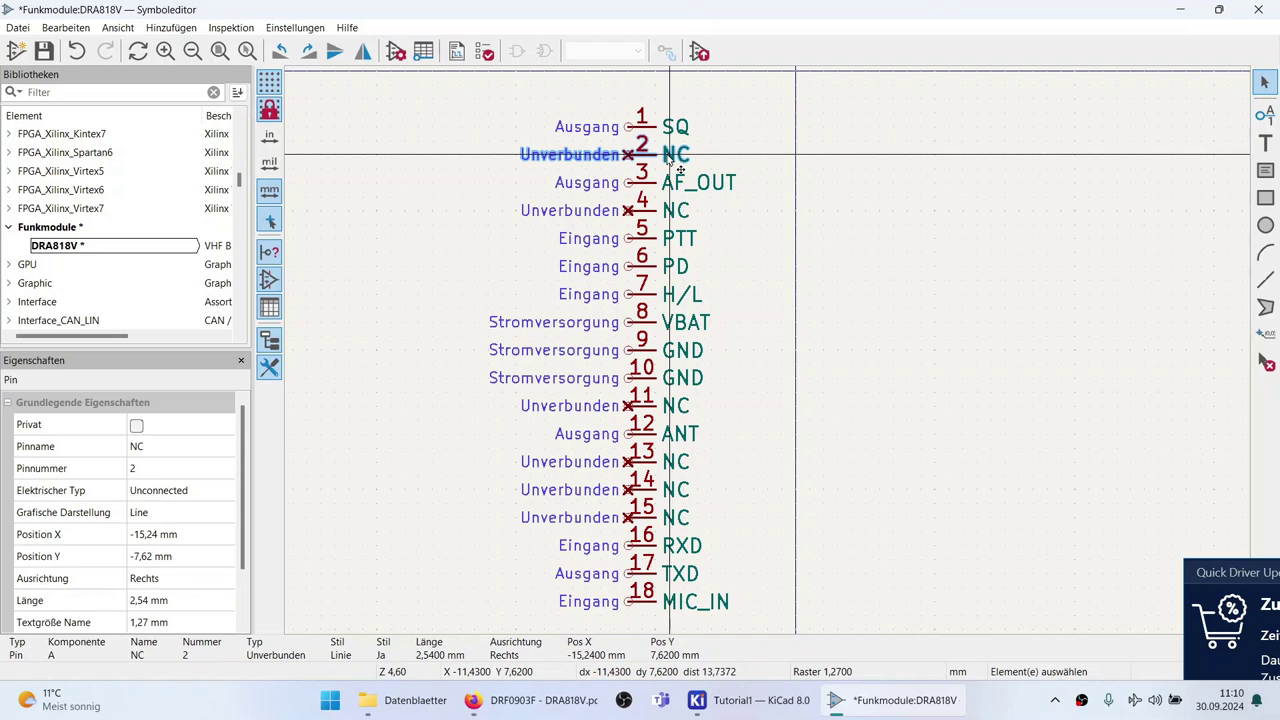
double_click(680, 171)
left_click(659, 260)
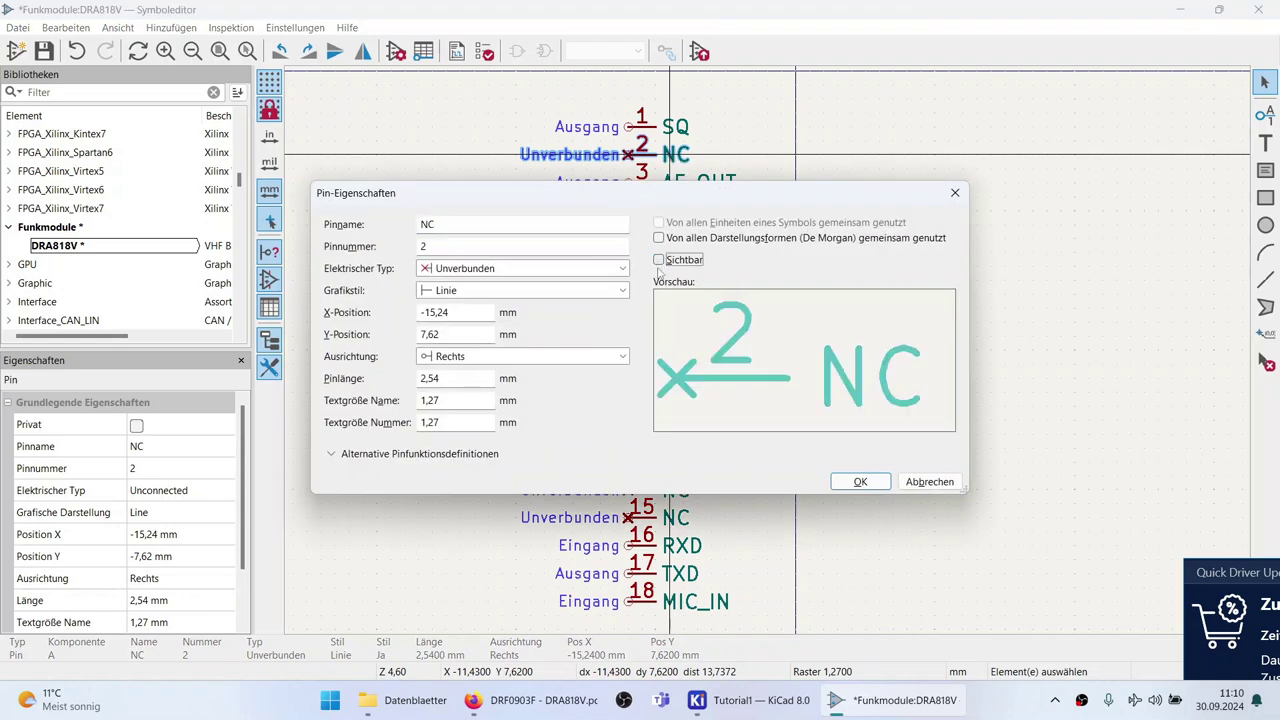
left_click(860, 482)
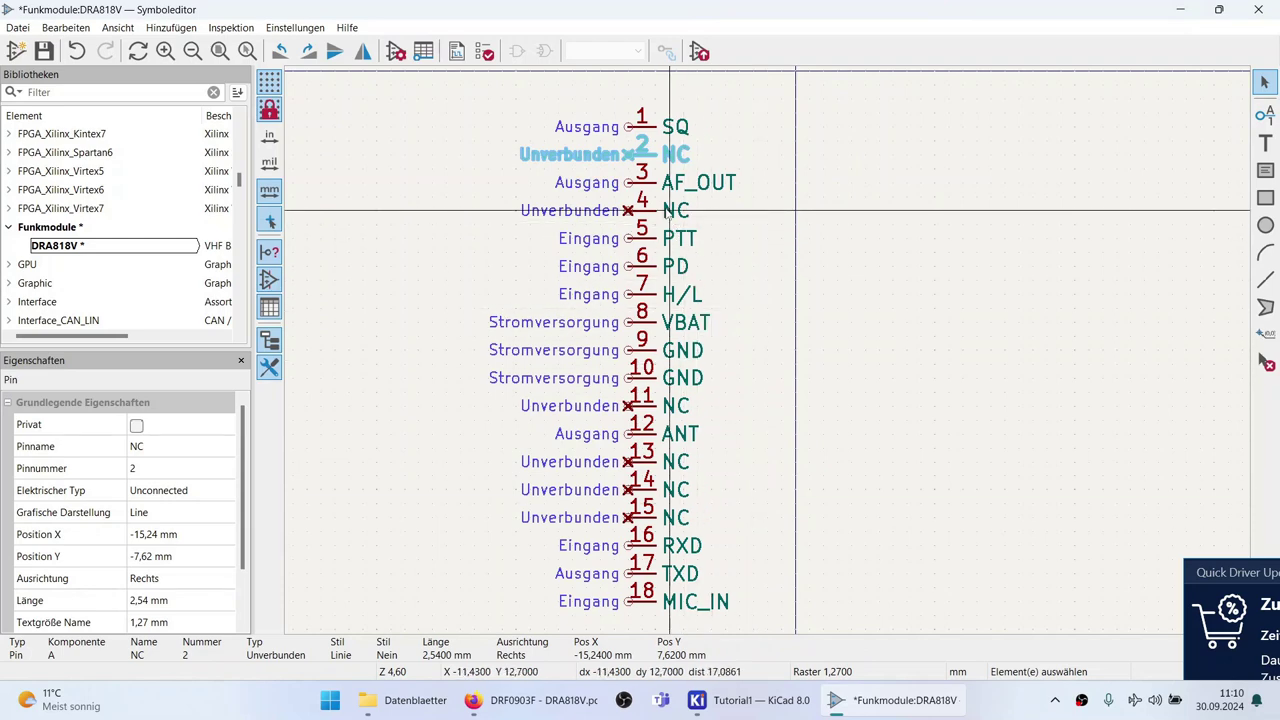
key("e")
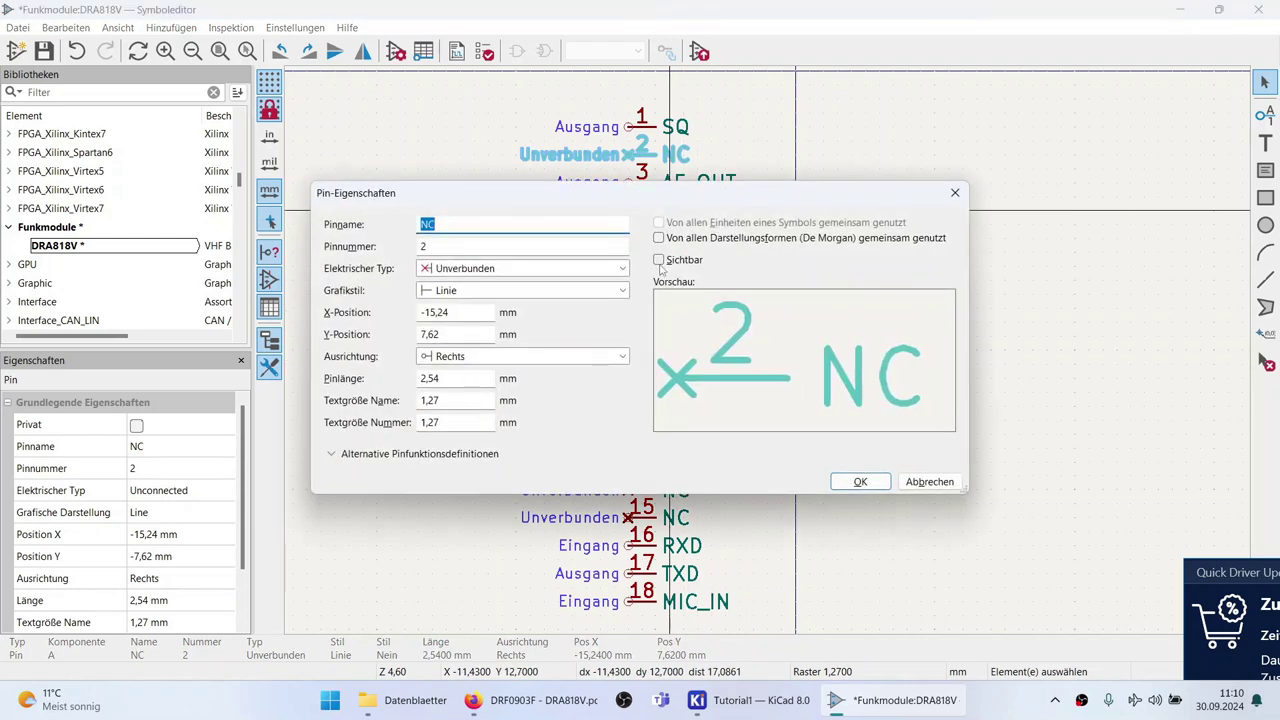
left_click(659, 262)
left_click(659, 262)
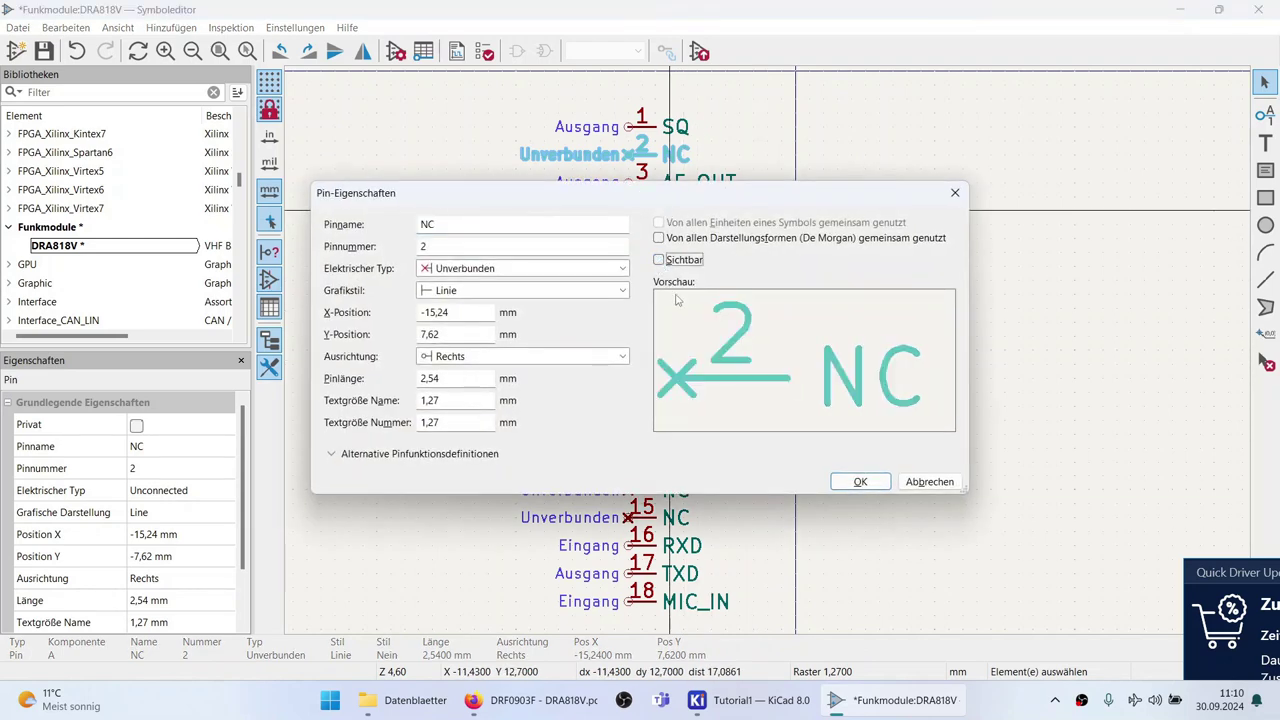
left_click(859, 481)
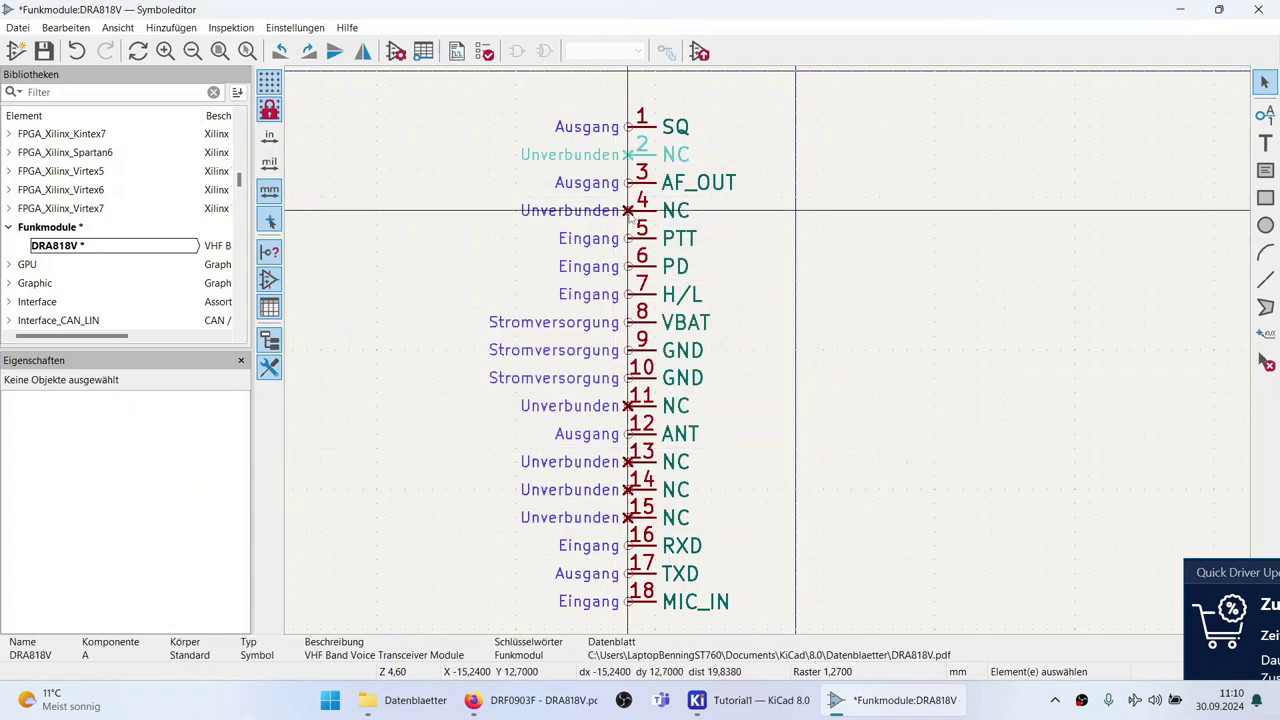
Hide NC pins 4 and 11 by turning off Sichtbar in each pin's properties.
key("e")
left_click(672, 262)
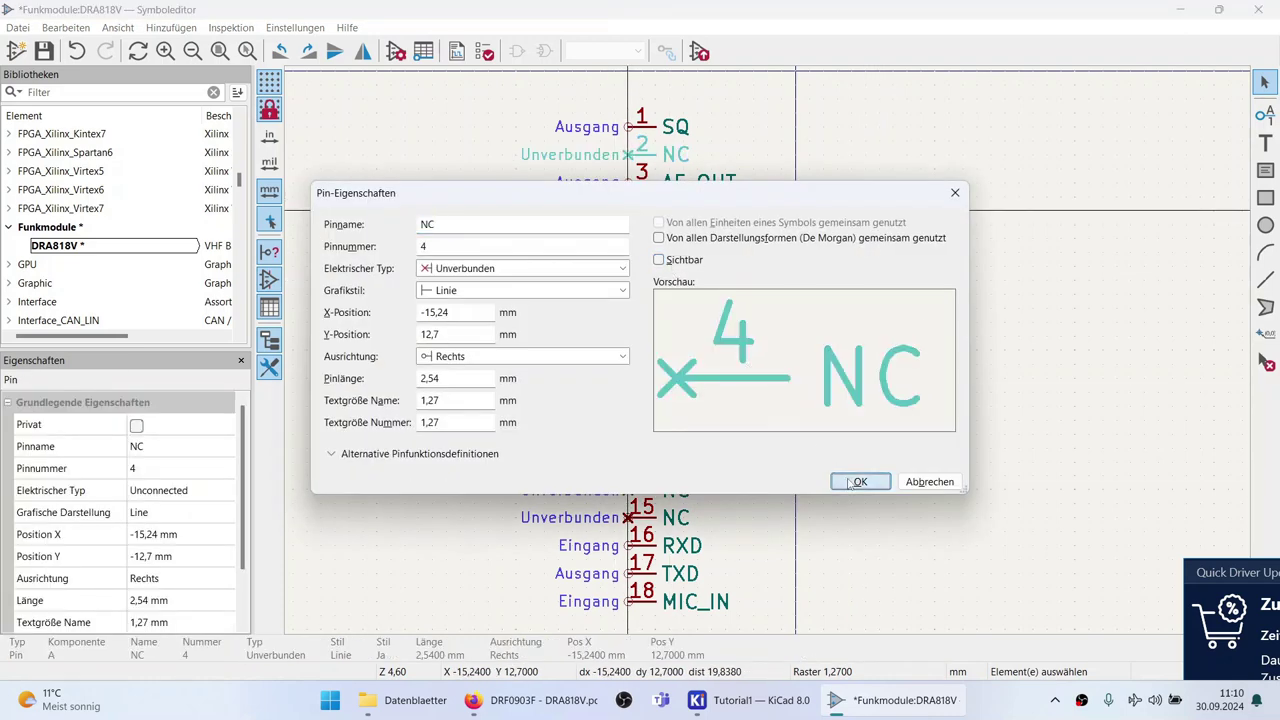
left_click(848, 480)
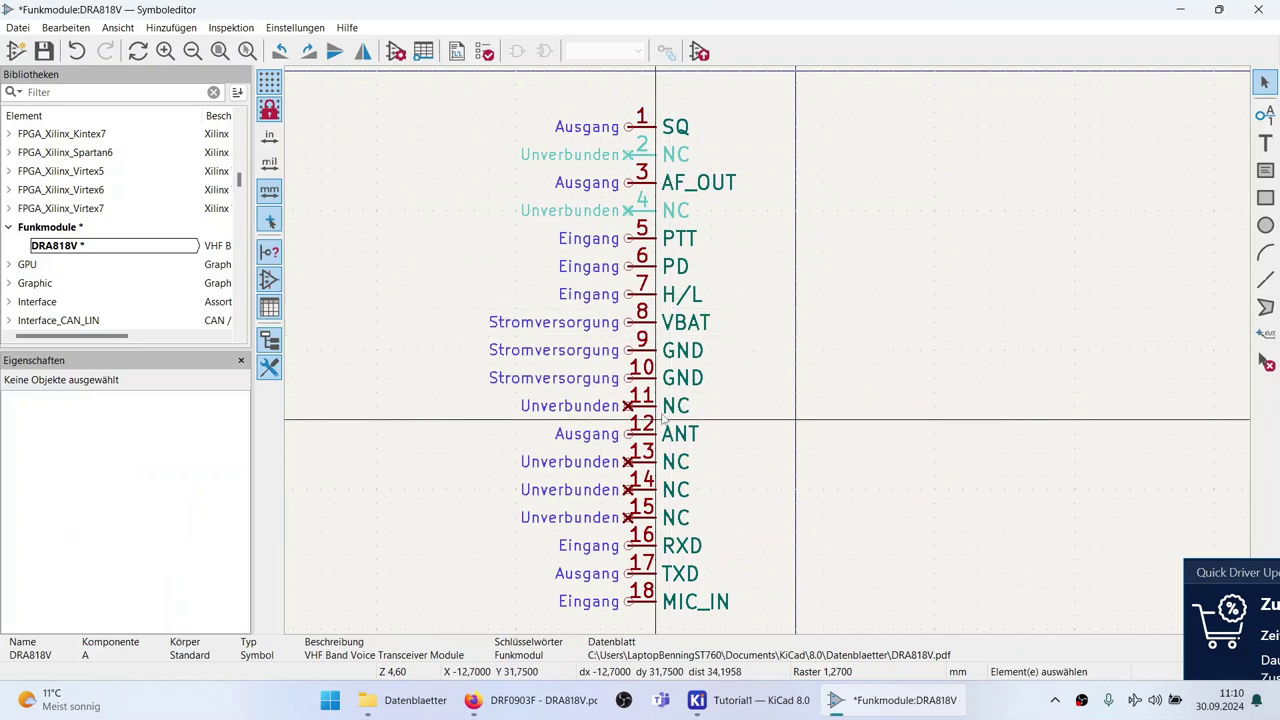
key("e")
left_click(676, 261)
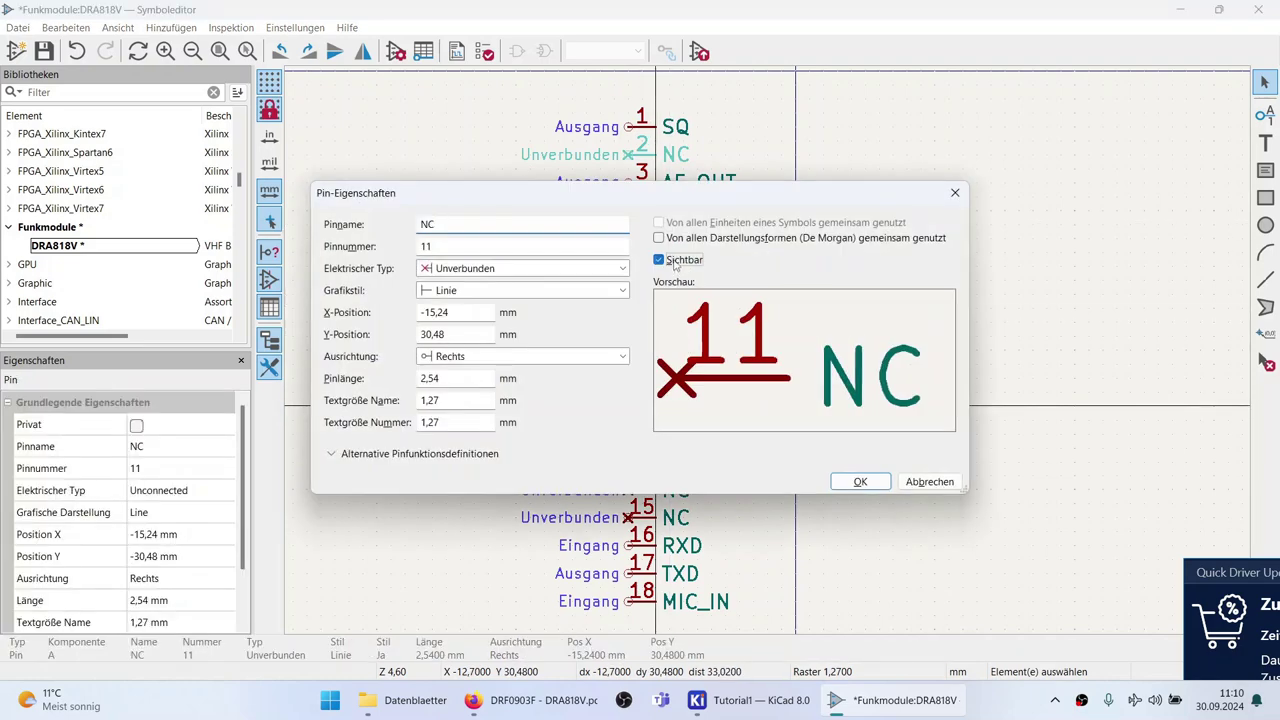
left_click(887, 484)
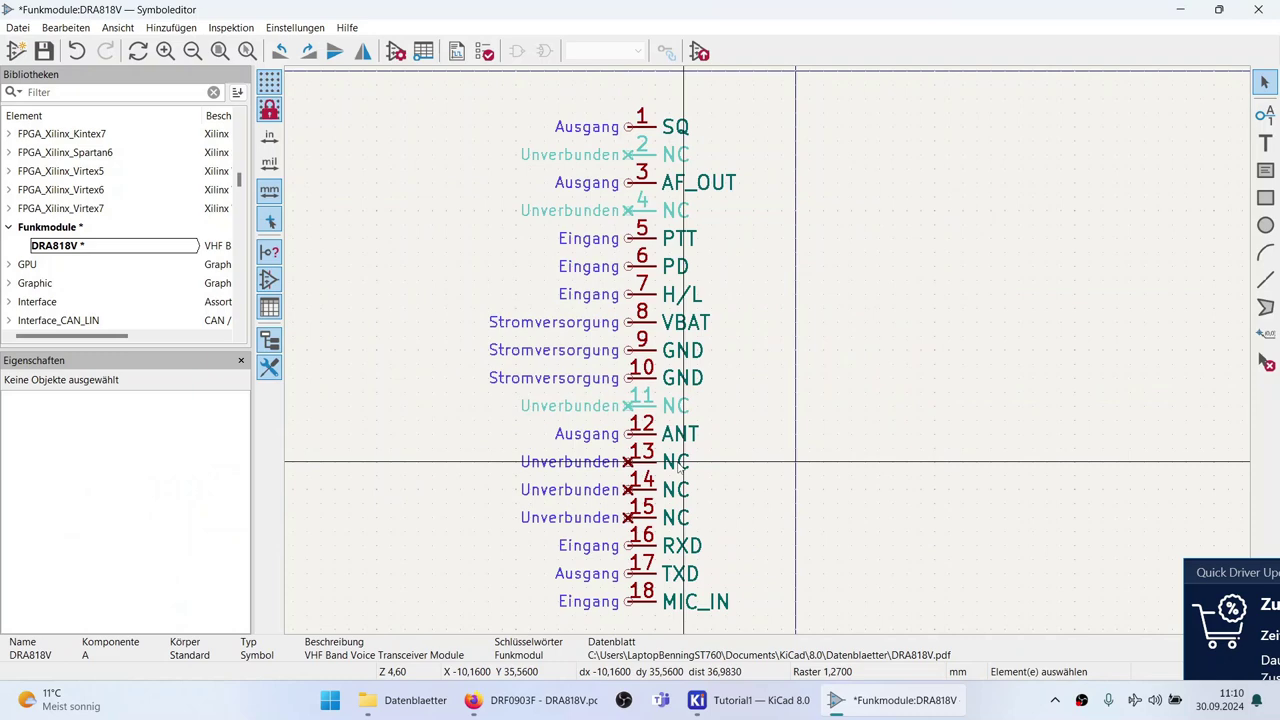
Hide NC pins 13, 14 and 15 by turning off Sichtbar in each pin's properties.
key("e")
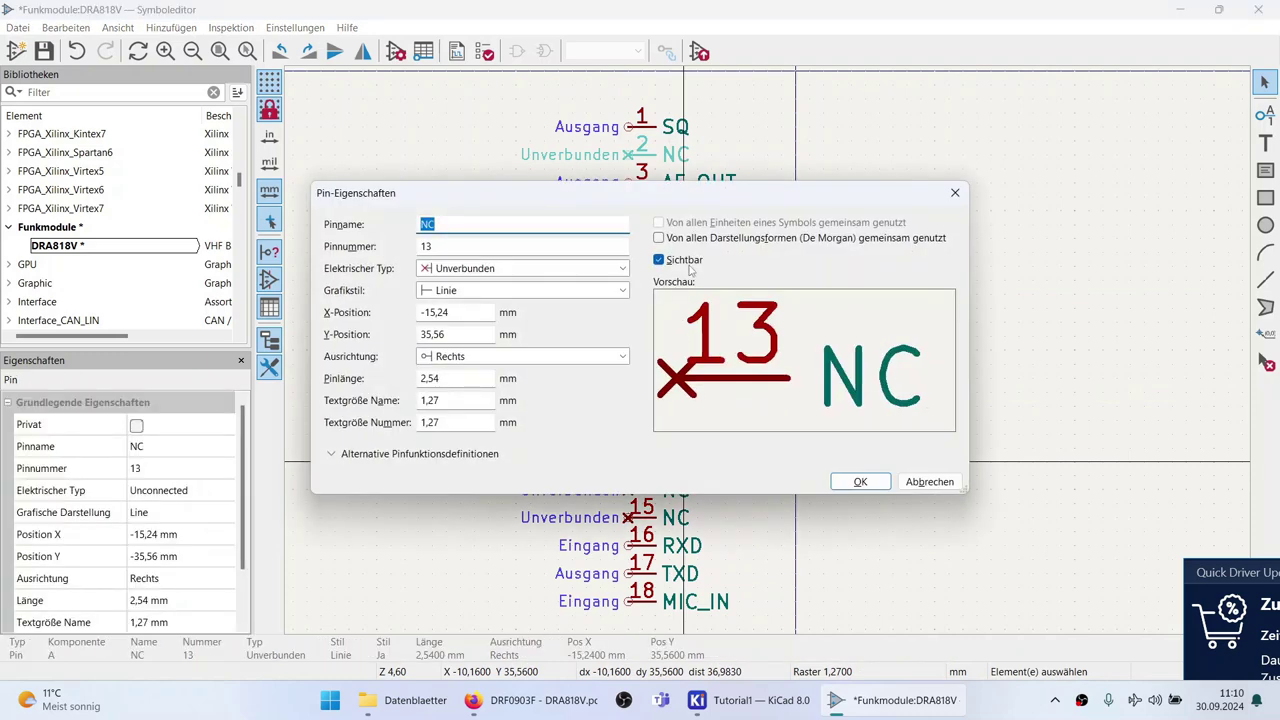
left_click(686, 262)
left_click(858, 482)
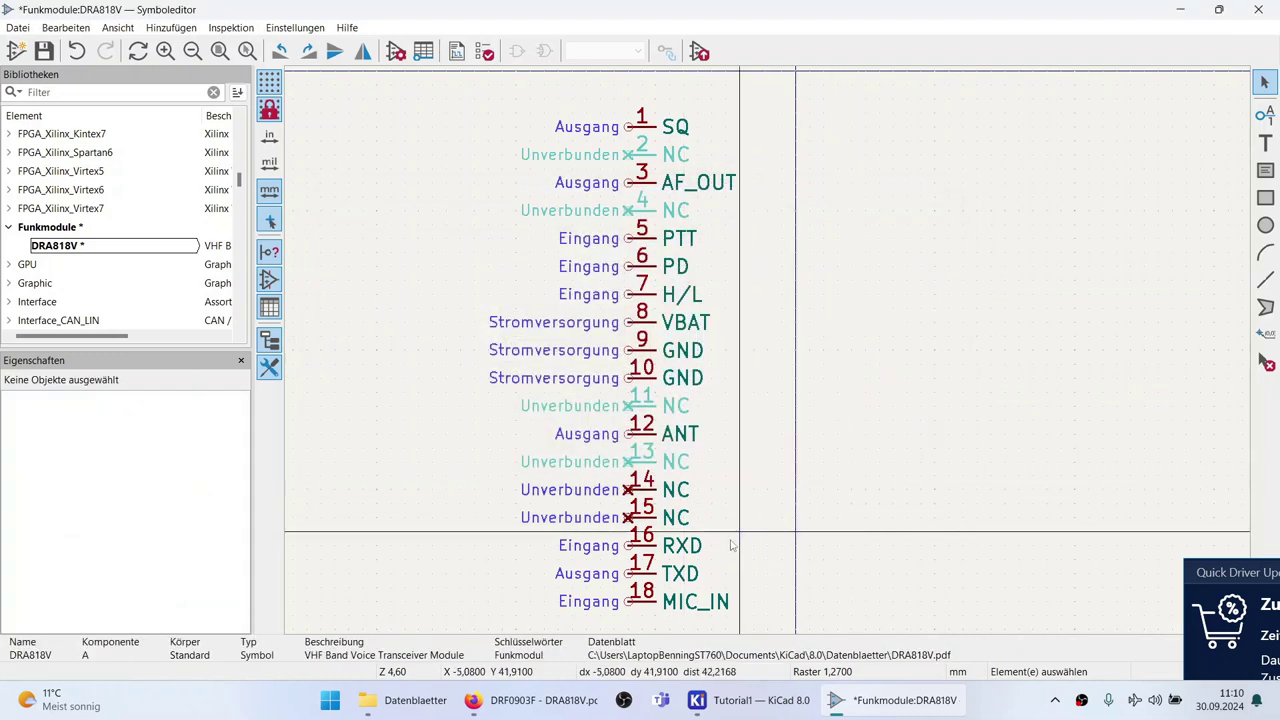
key("e")
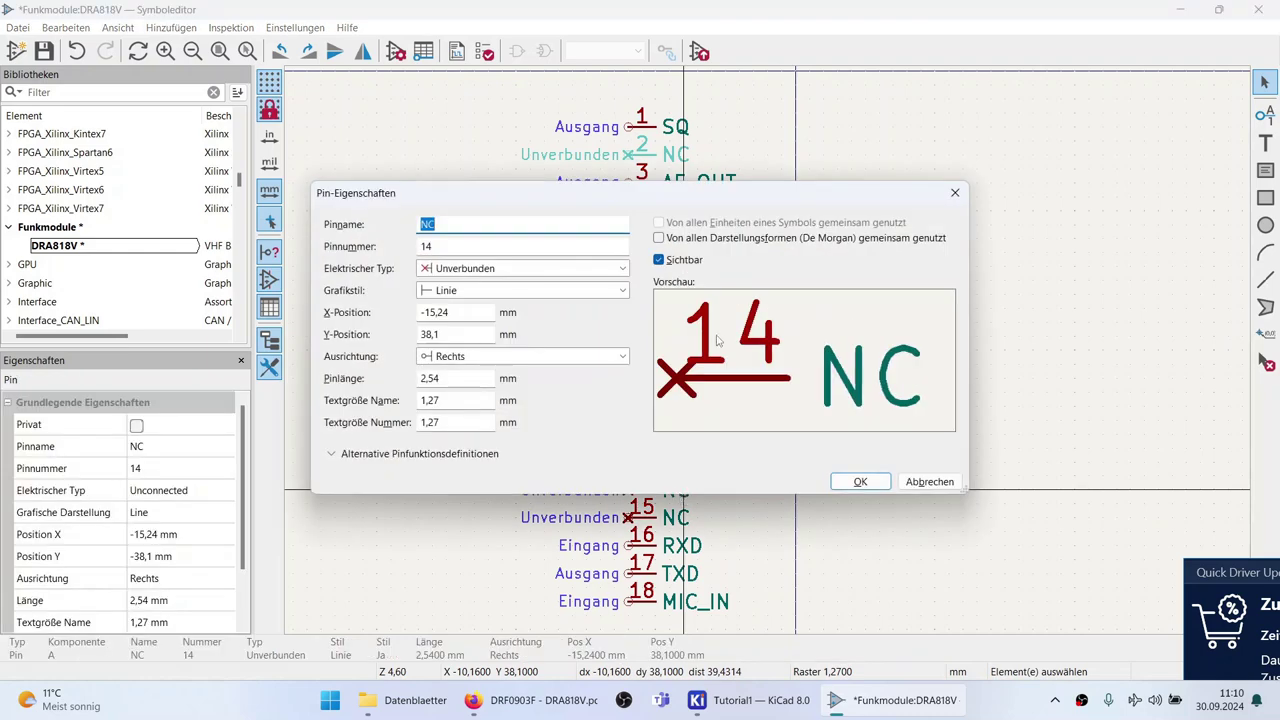
left_click(667, 261)
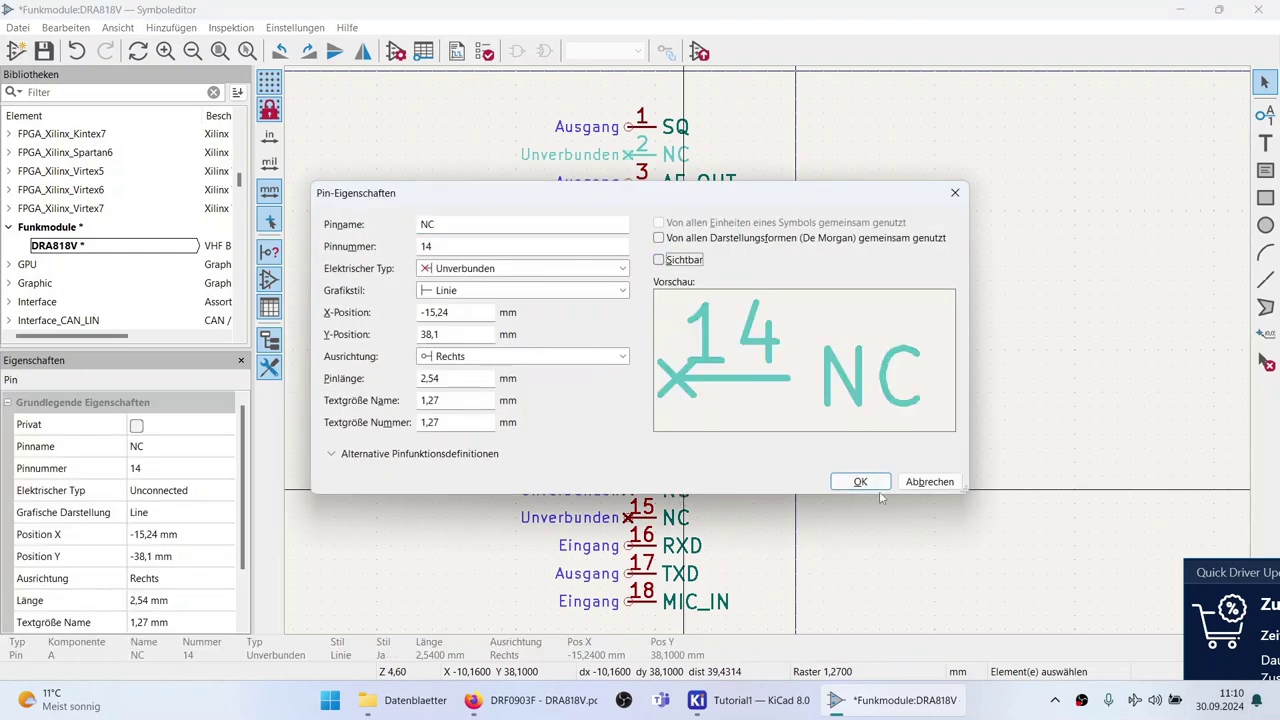
left_click(862, 482)
key("e")
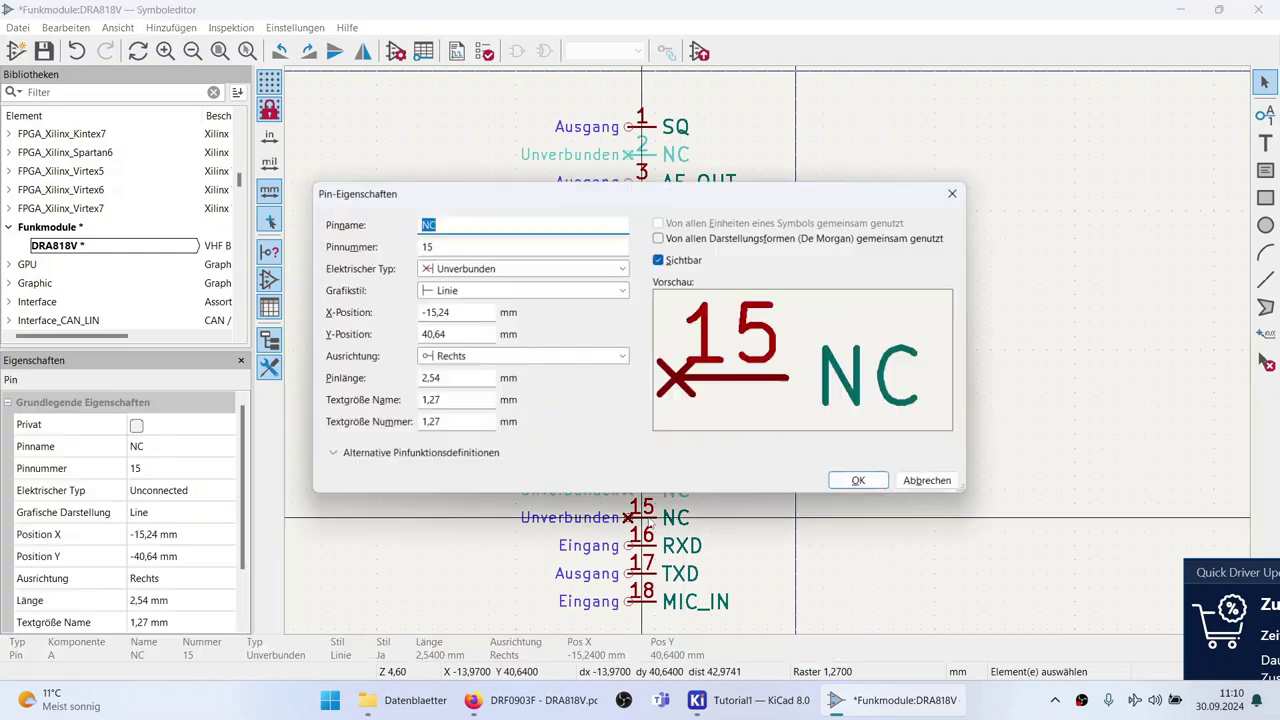
left_click(659, 260)
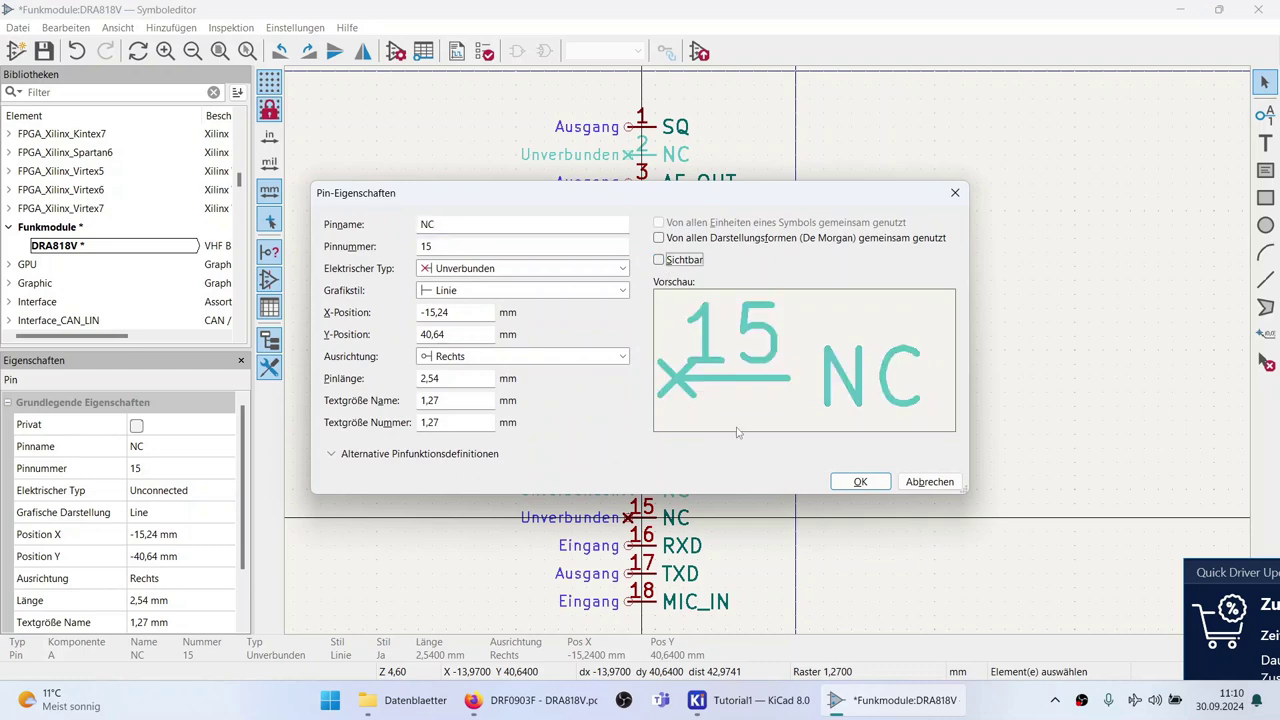
left_click(860, 482)
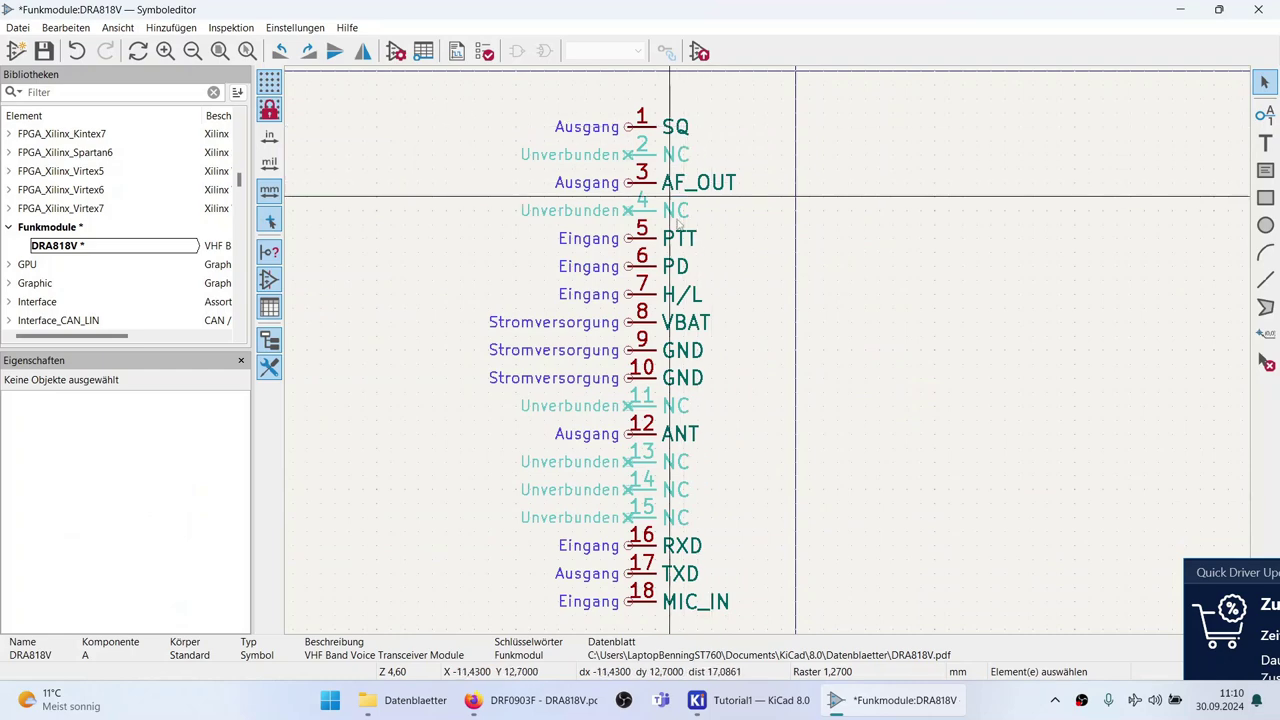
Switch to the Firefox datasheet and check the SQ pin's function and active level in its description.
scroll(733, 513, "down", 1)
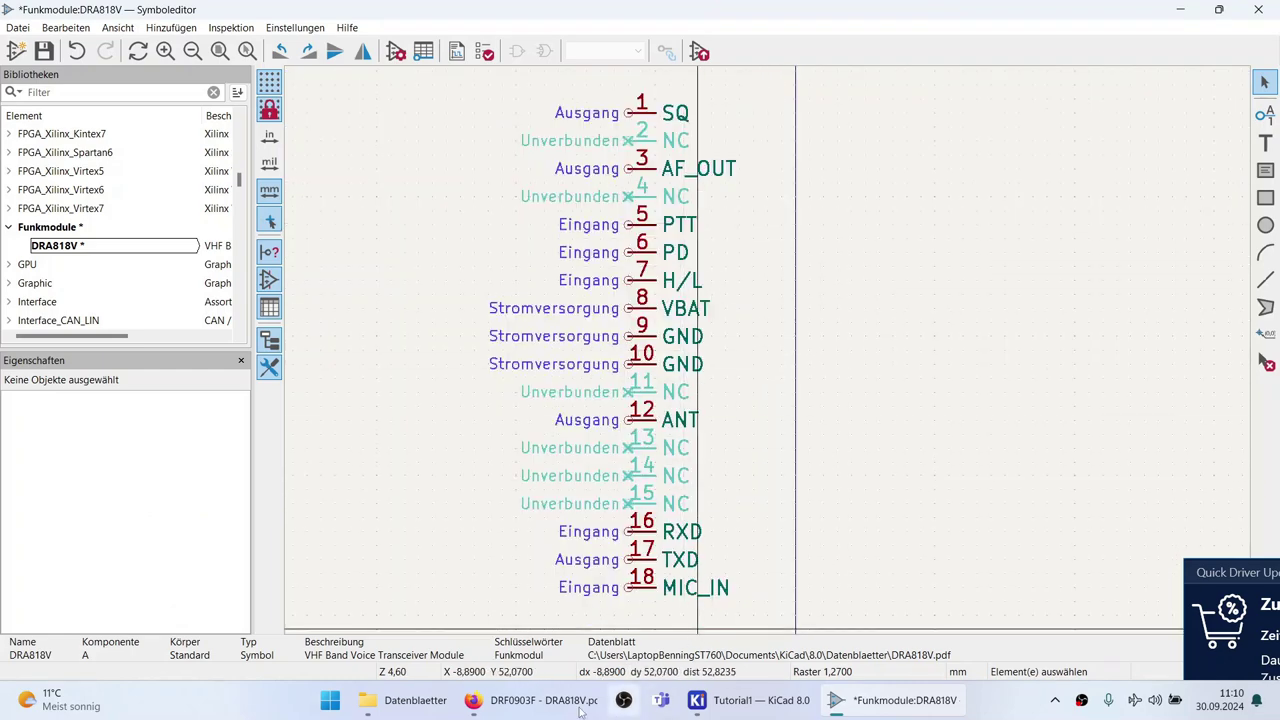
left_click(535, 700)
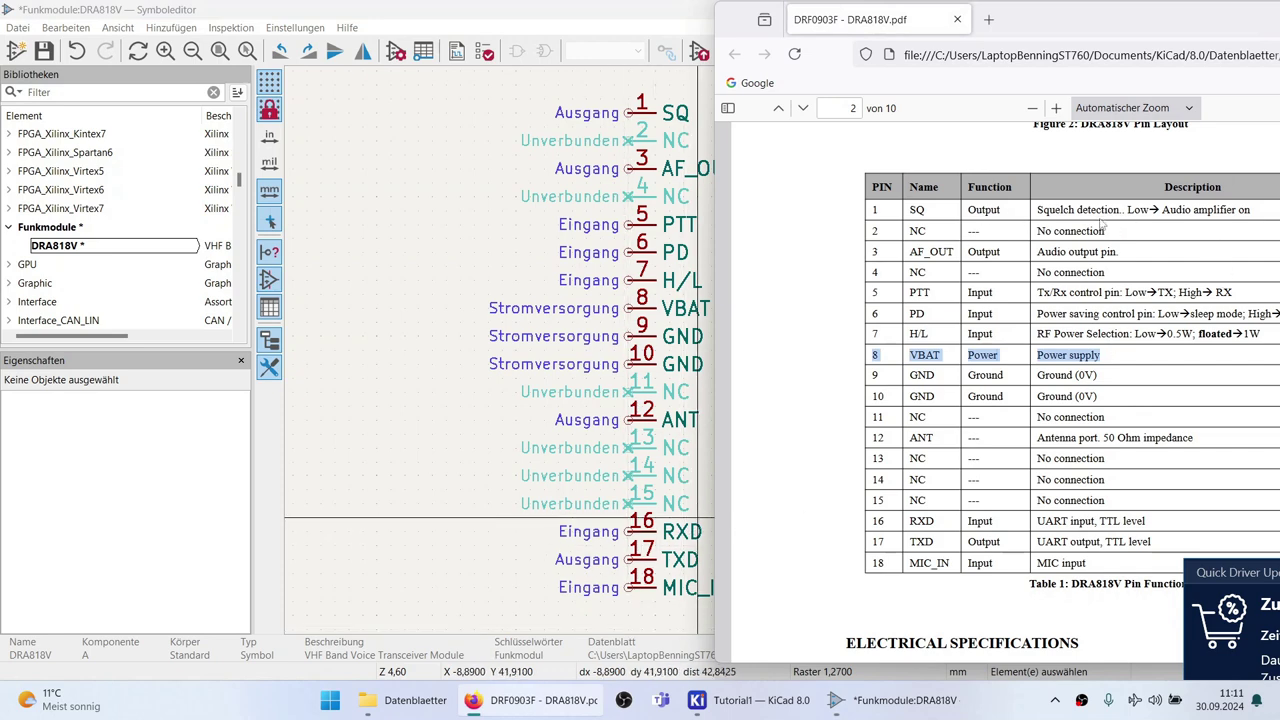
double_click(917, 210)
left_click(945, 218)
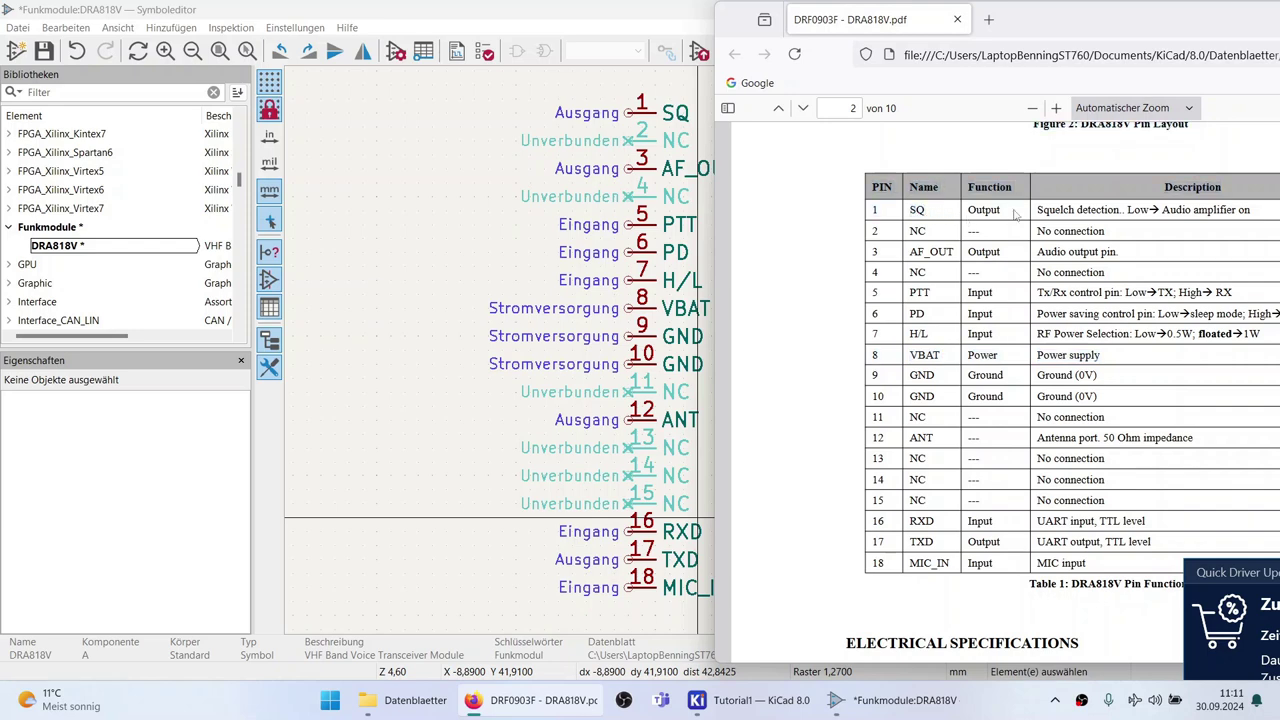
left_click_drag(1128, 211, 1160, 210)
left_click_drag(1050, 19, 1081, 37)
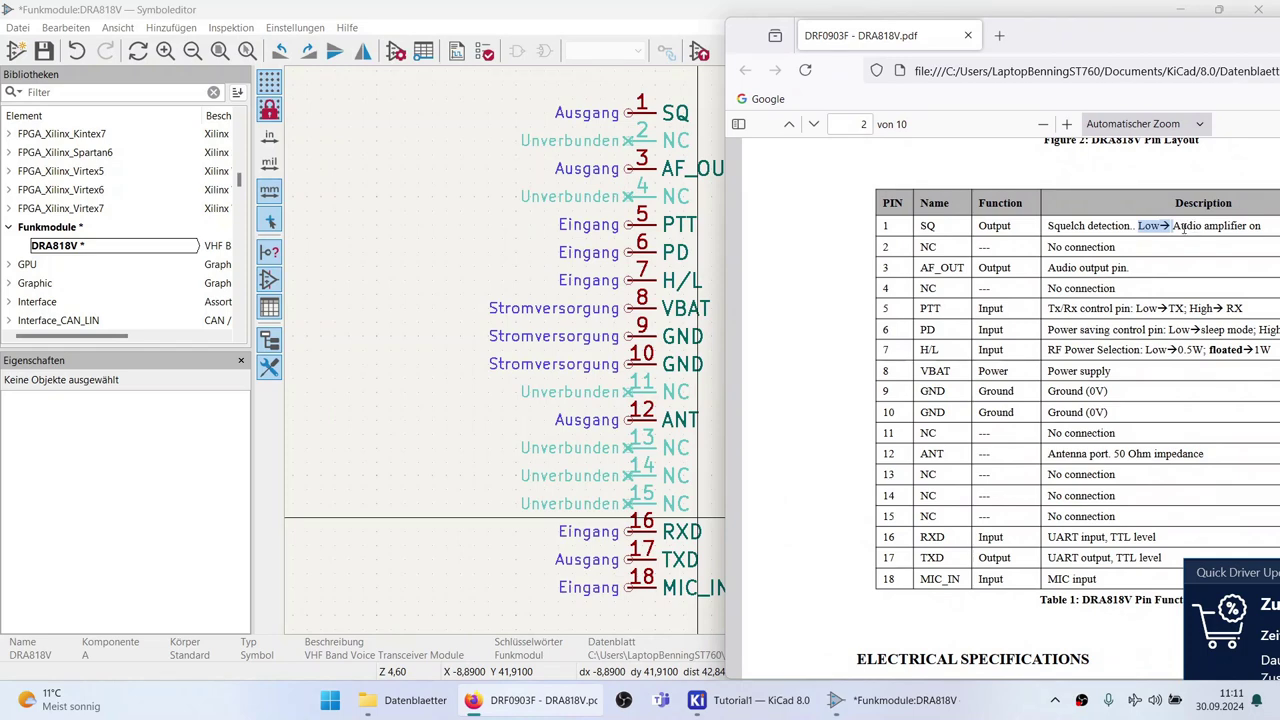
key("super+Up")
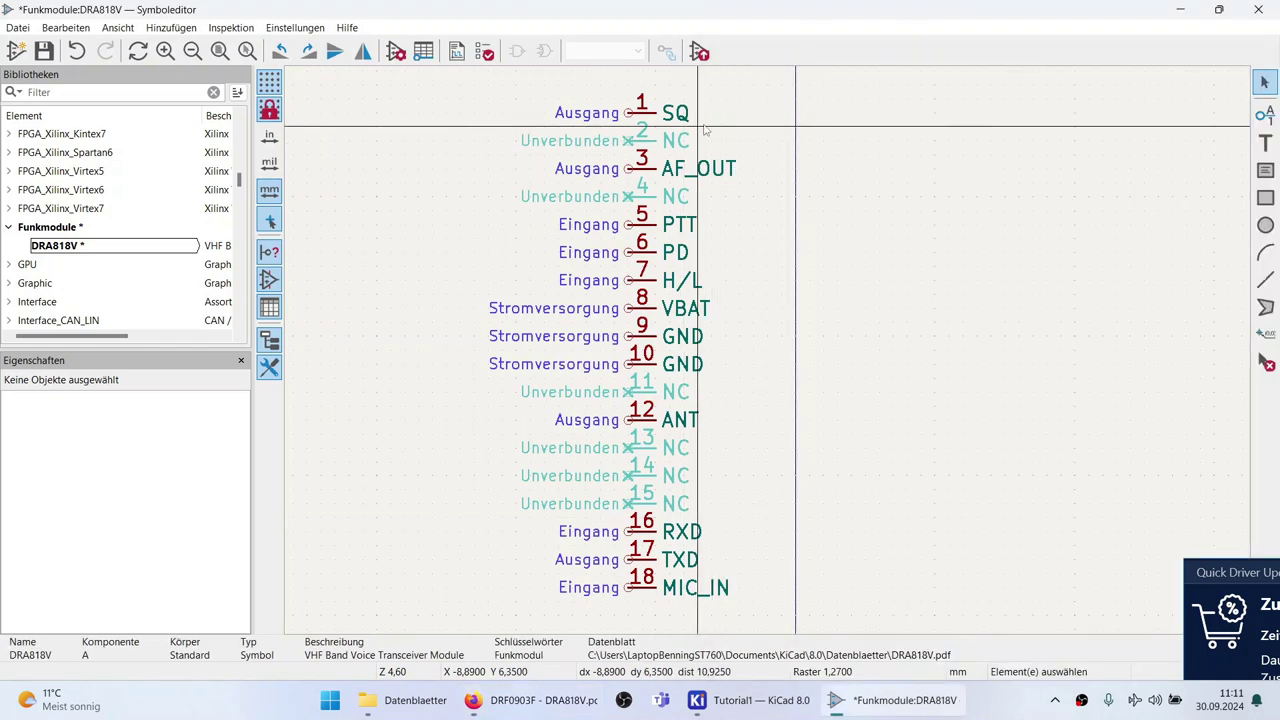
Rename pin 1 as ~{SQ} in its pin properties in the symbol editor to give the name an overline.
left_click(656, 117)
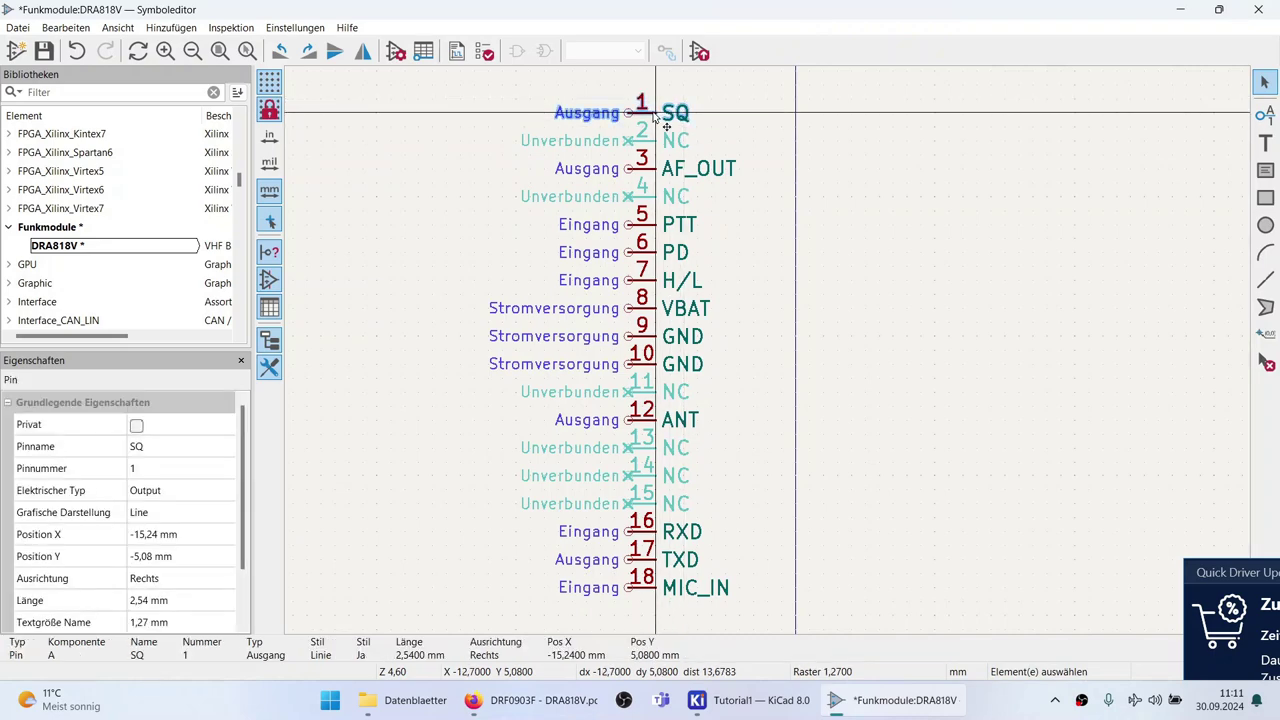
double_click(656, 117)
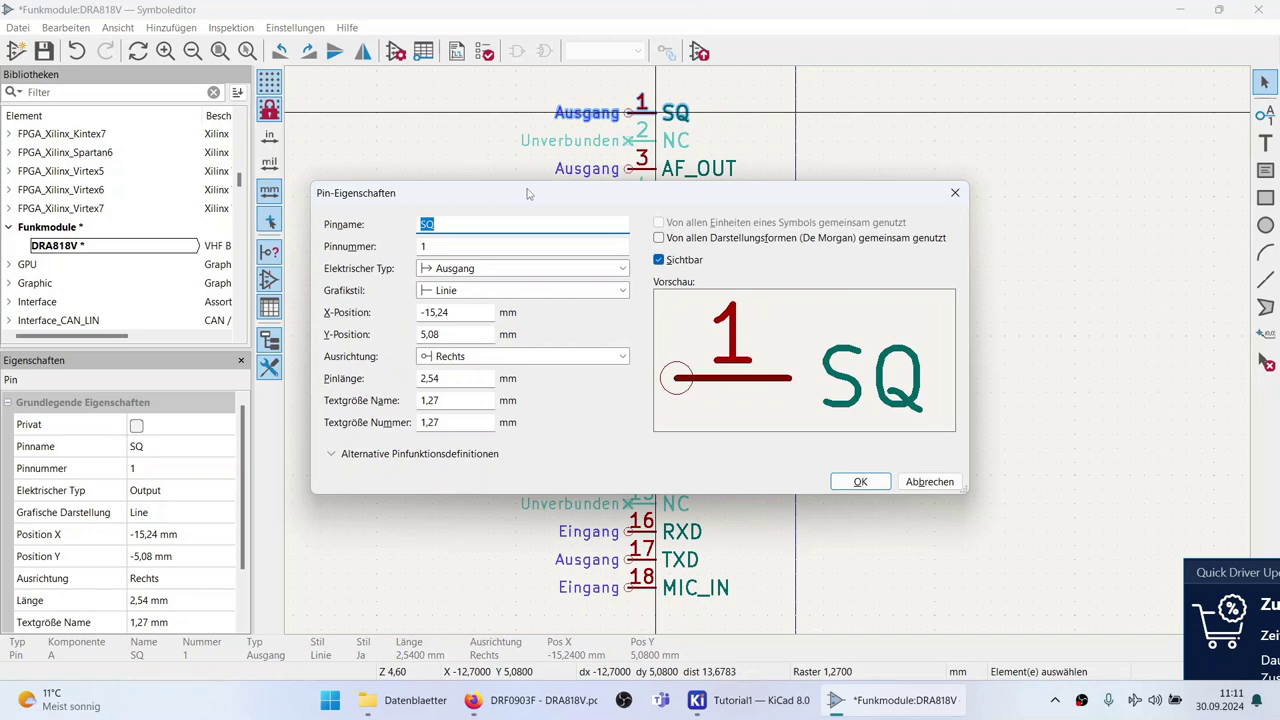
key("Home")
type("~")
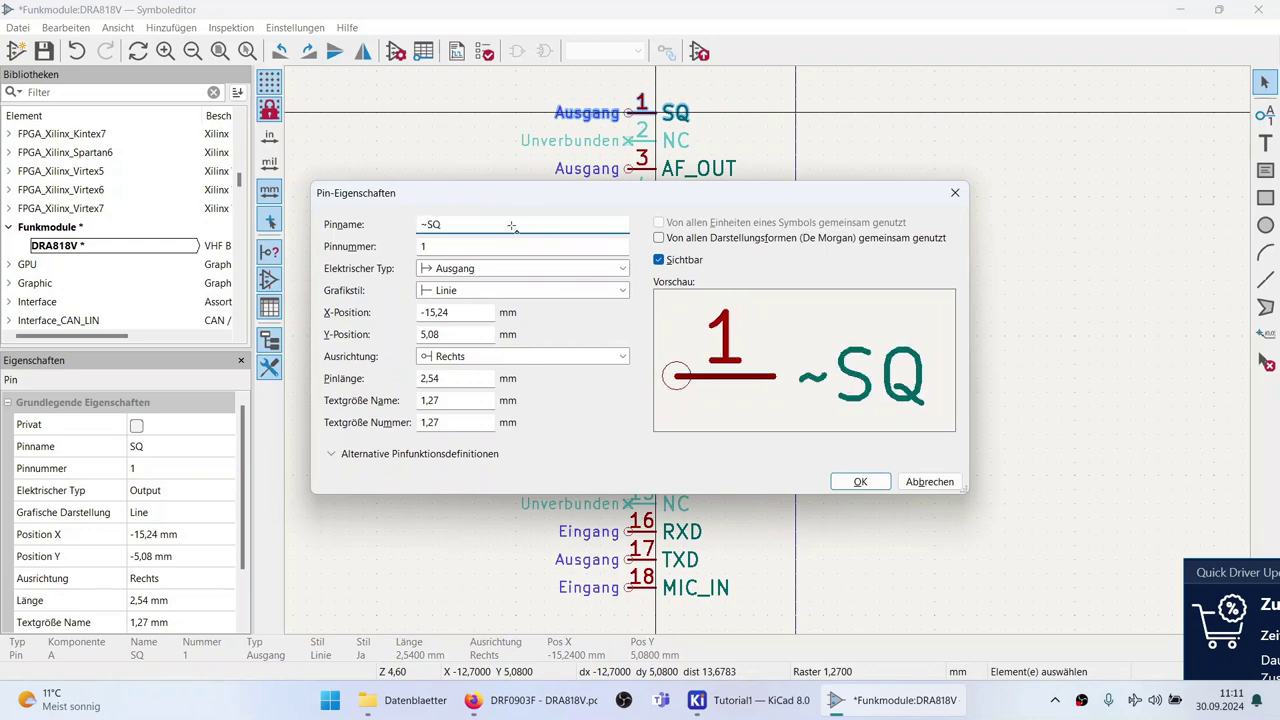
type("{")
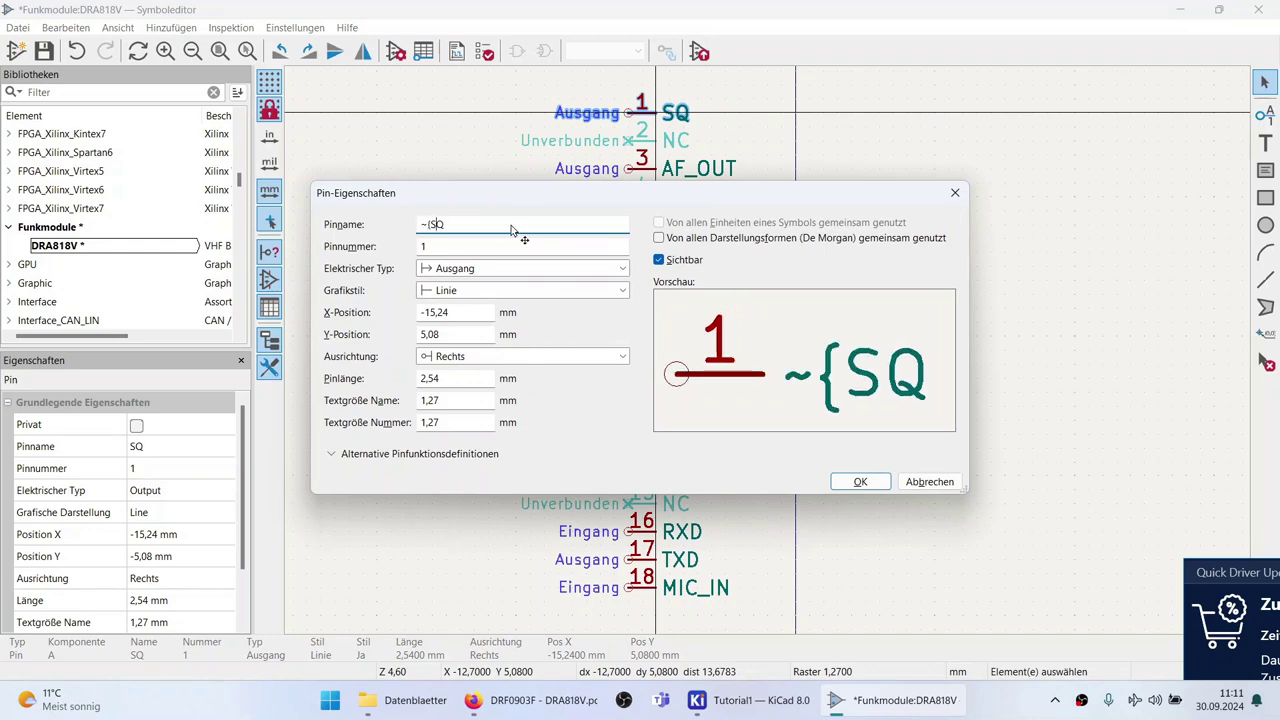
left_click(511, 229)
type("}")
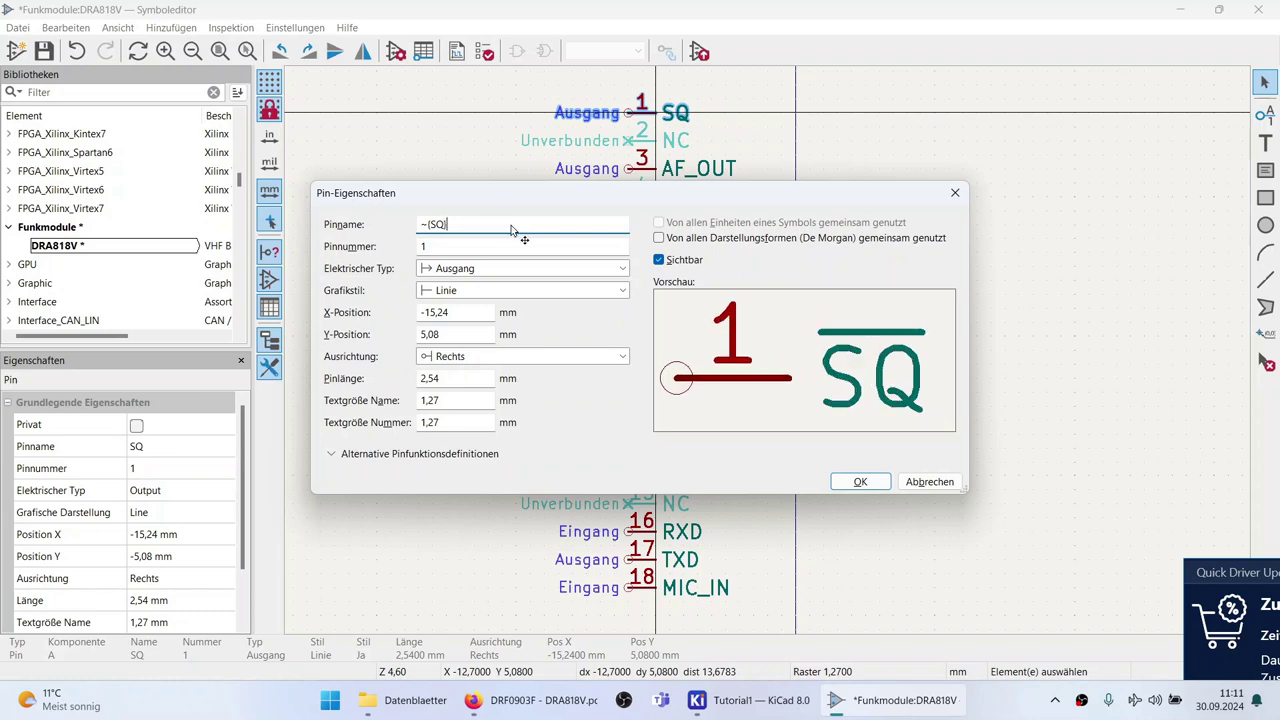
left_click(860, 481)
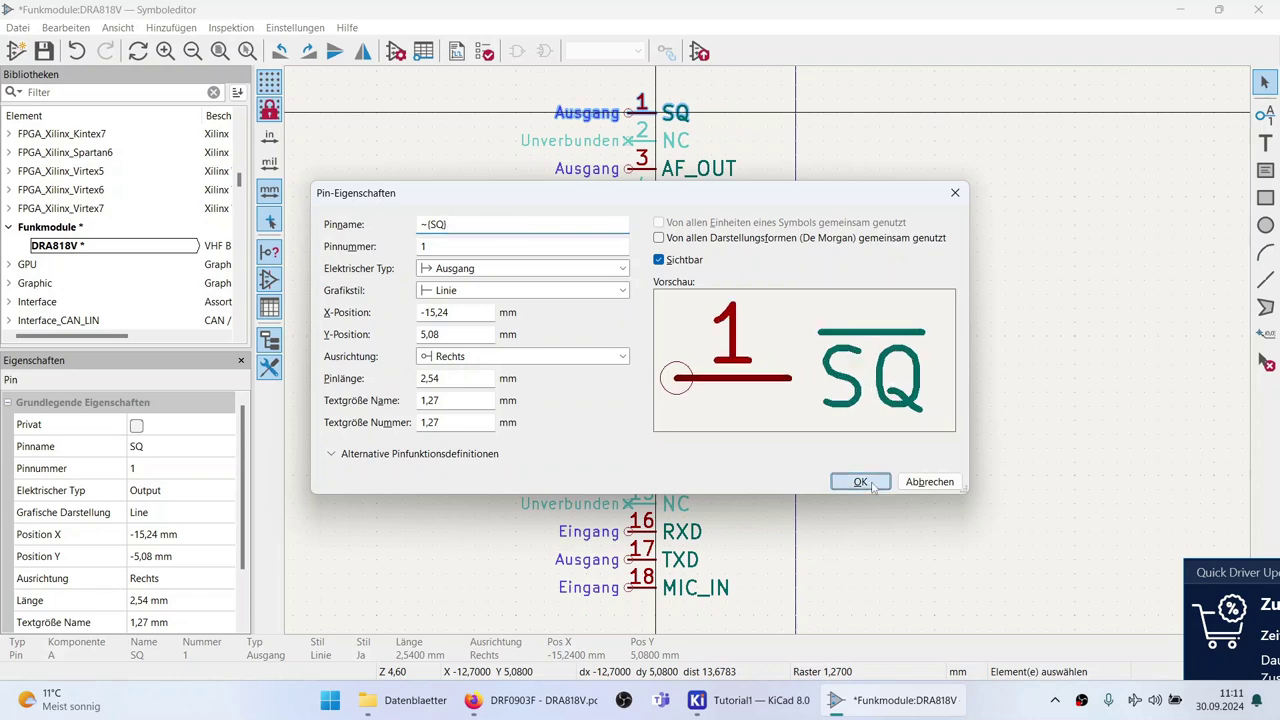
left_click(765, 135)
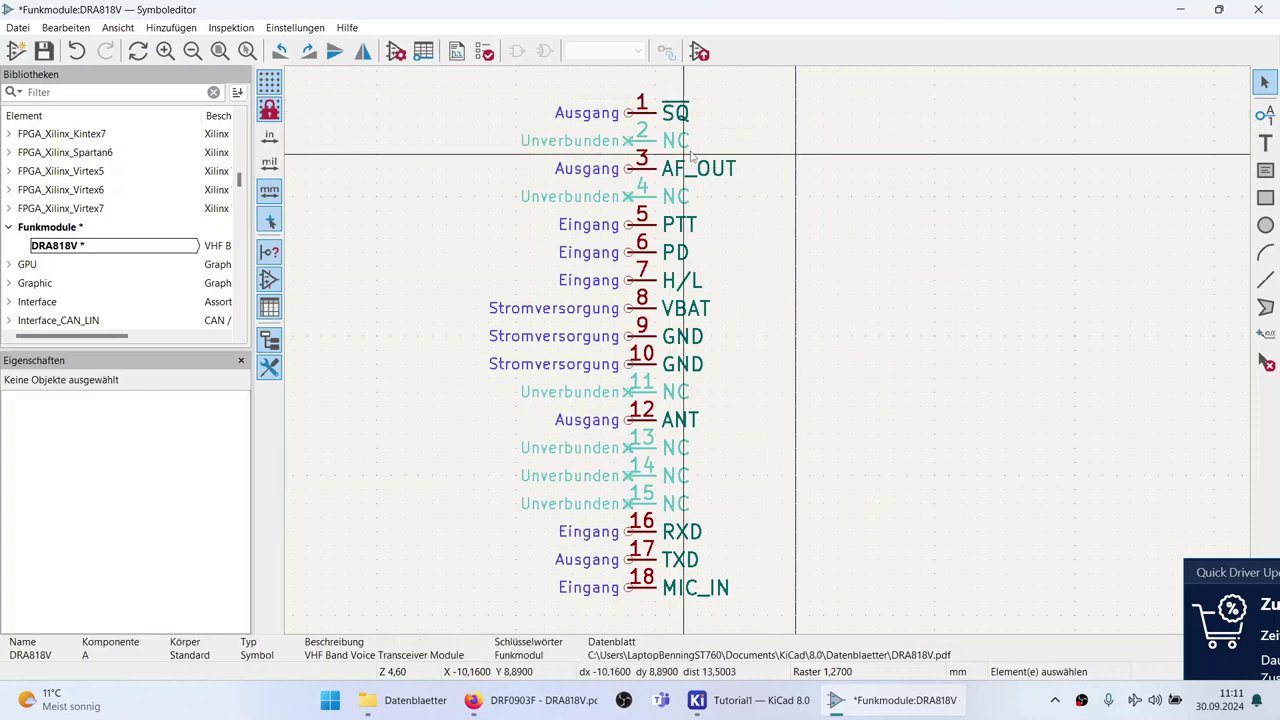
Check the control pins' active levels in the datasheet and rename pin 5 as ~{PTT} in the pin table.
left_click(491, 706)
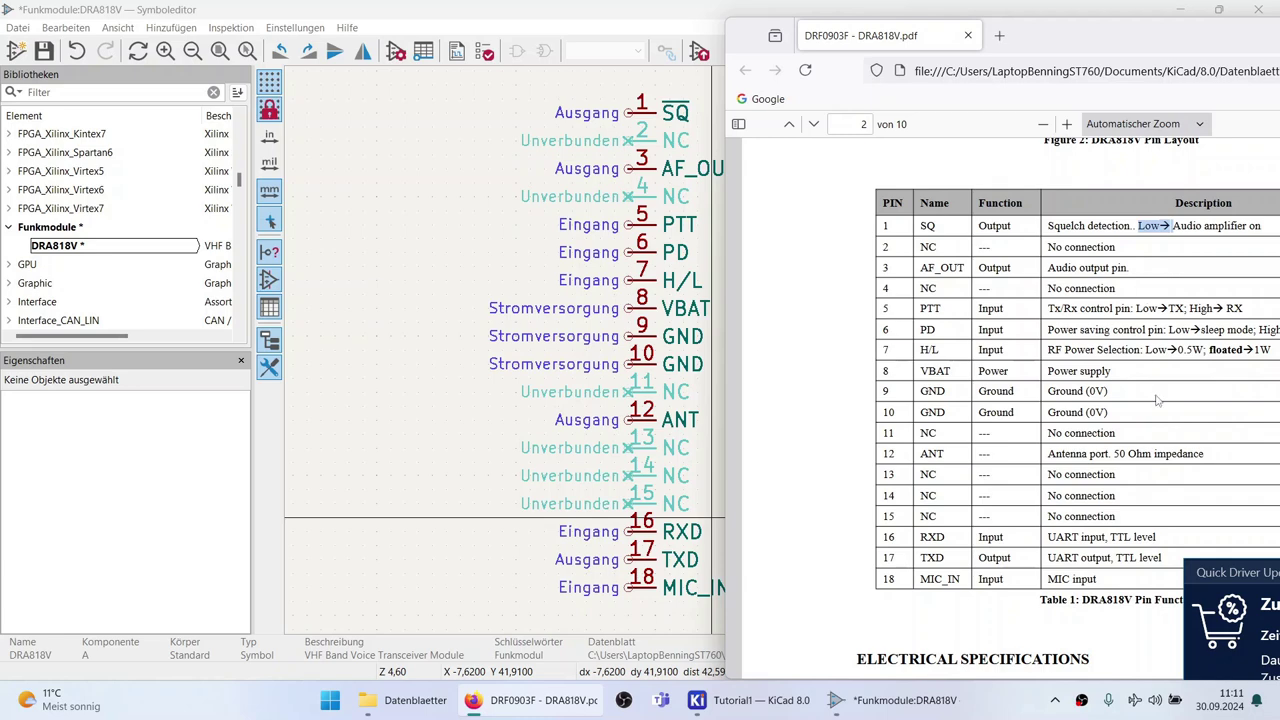
left_click(563, 200)
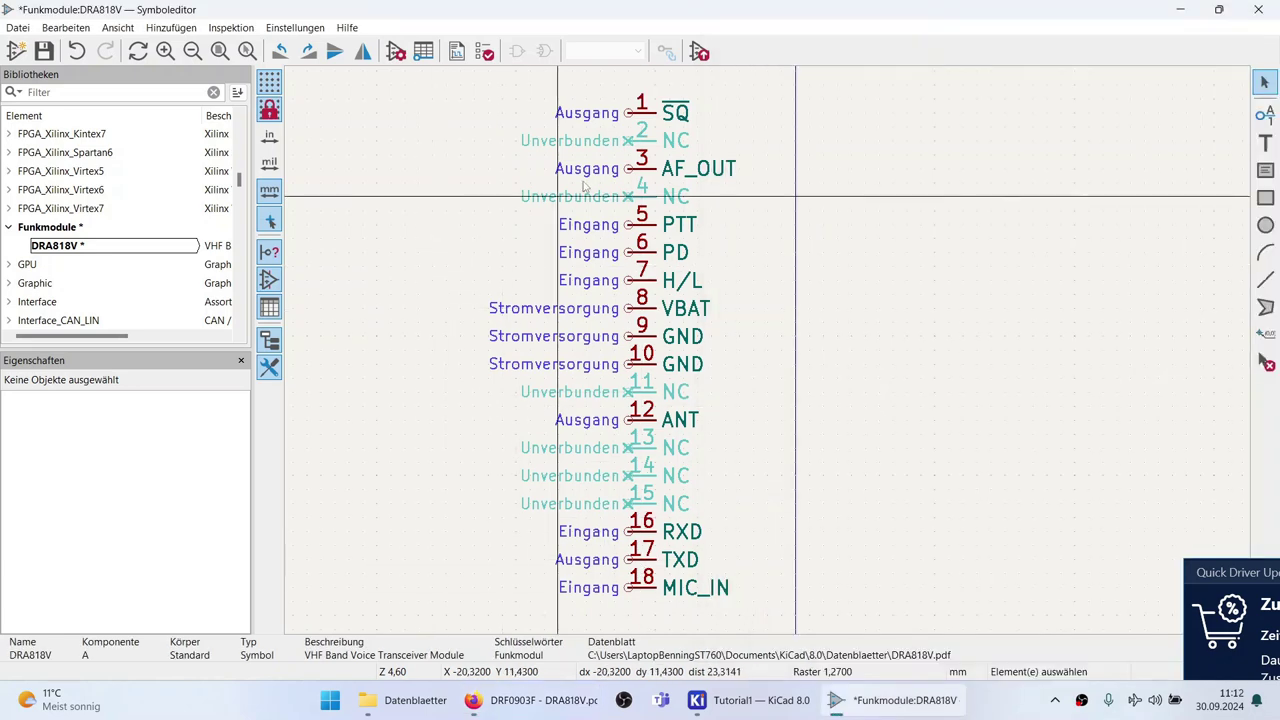
left_click(692, 227)
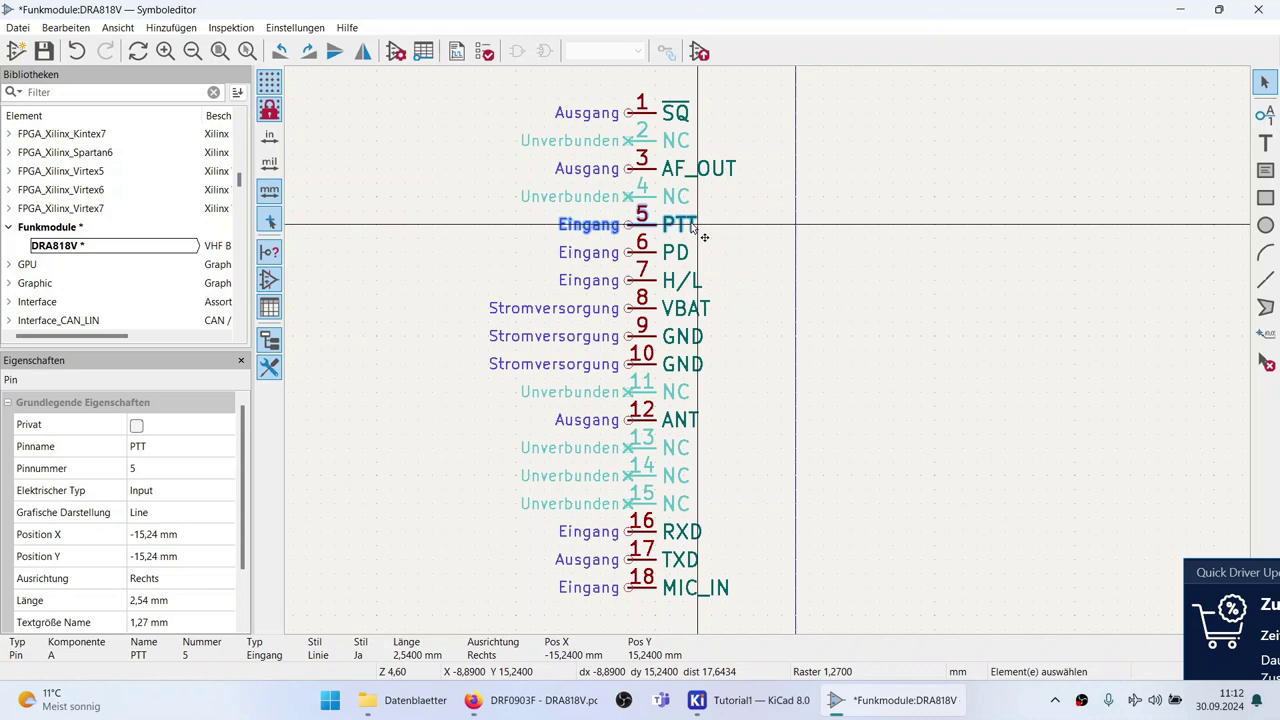
left_click(423, 51)
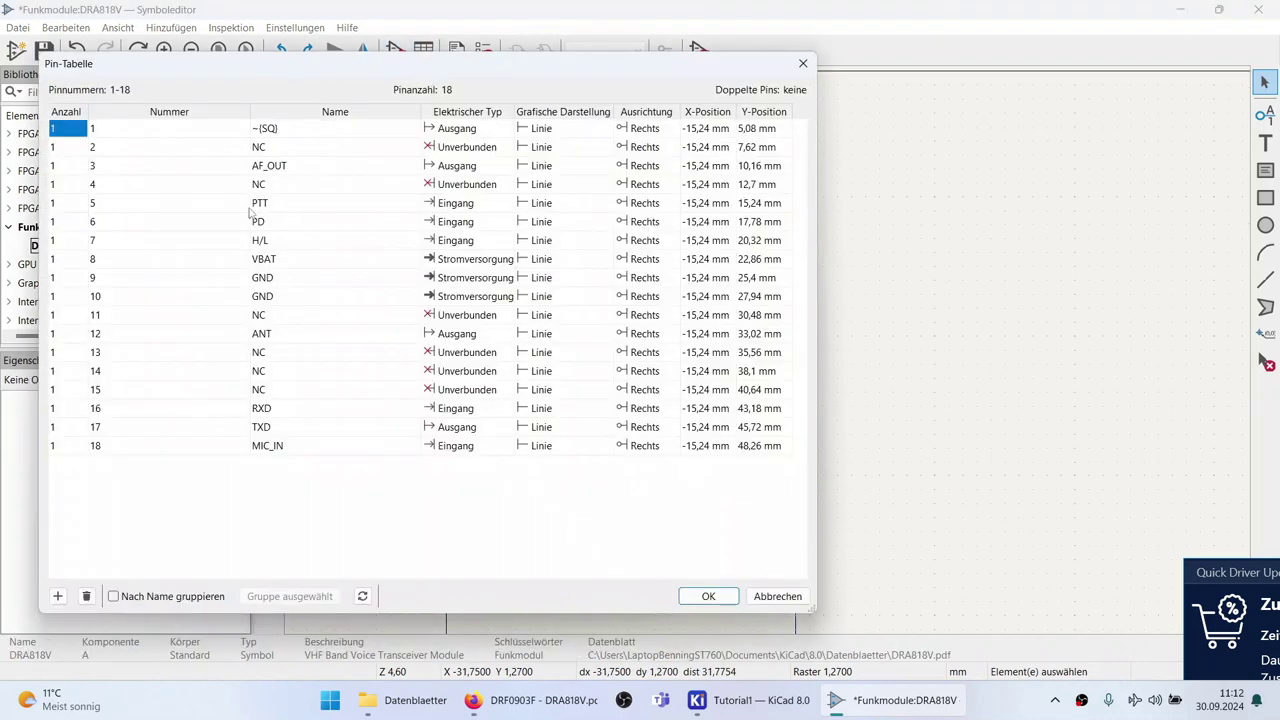
left_click(259, 205)
left_click(302, 207)
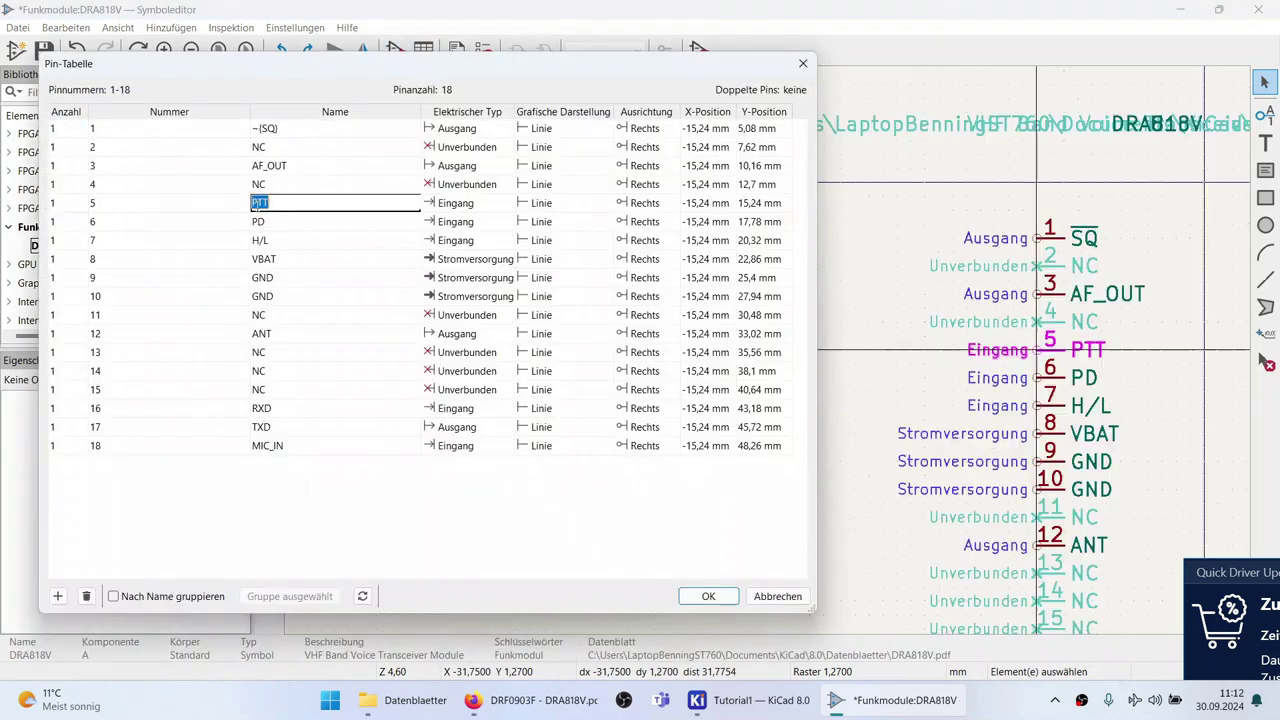
key("Home")
type("~")
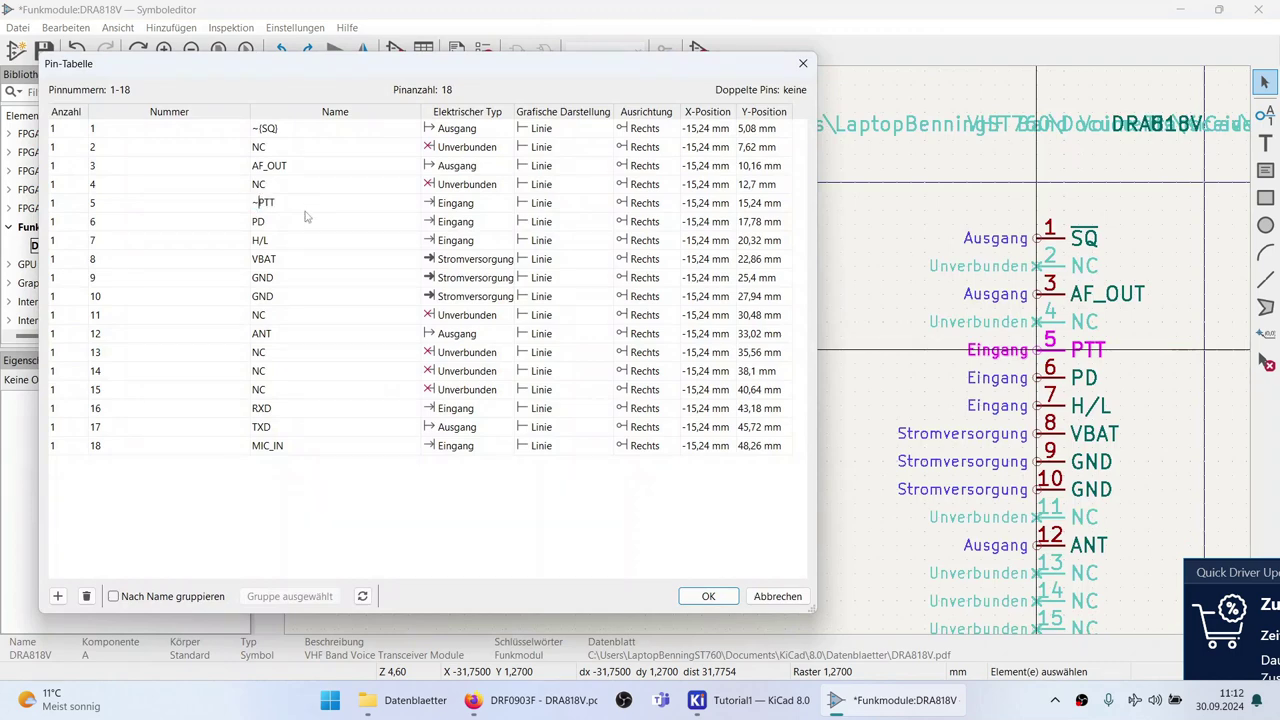
type("{PTT}")
Rename pin 6 as ~{PD} and pin 7 as ~{H/L} in the pin table and accept the table.
left_click(298, 222)
left_click(297, 224)
type("~")
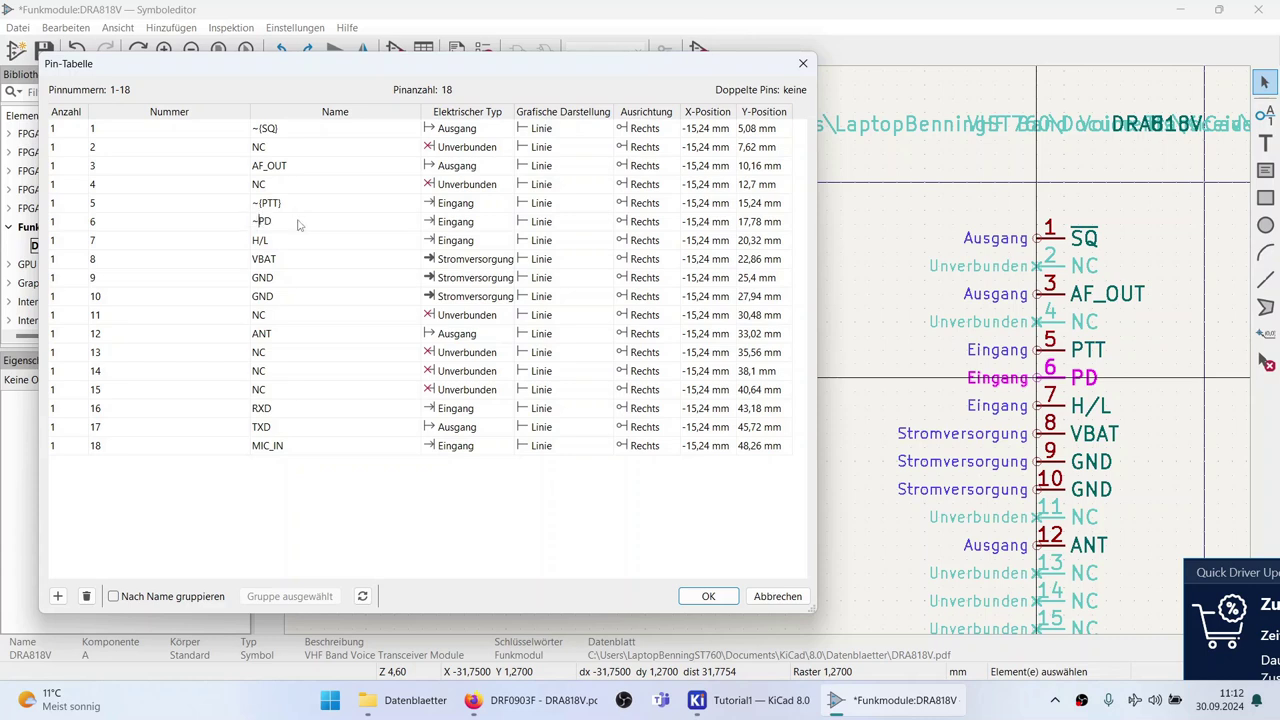
type("{PD}")
left_click(283, 242)
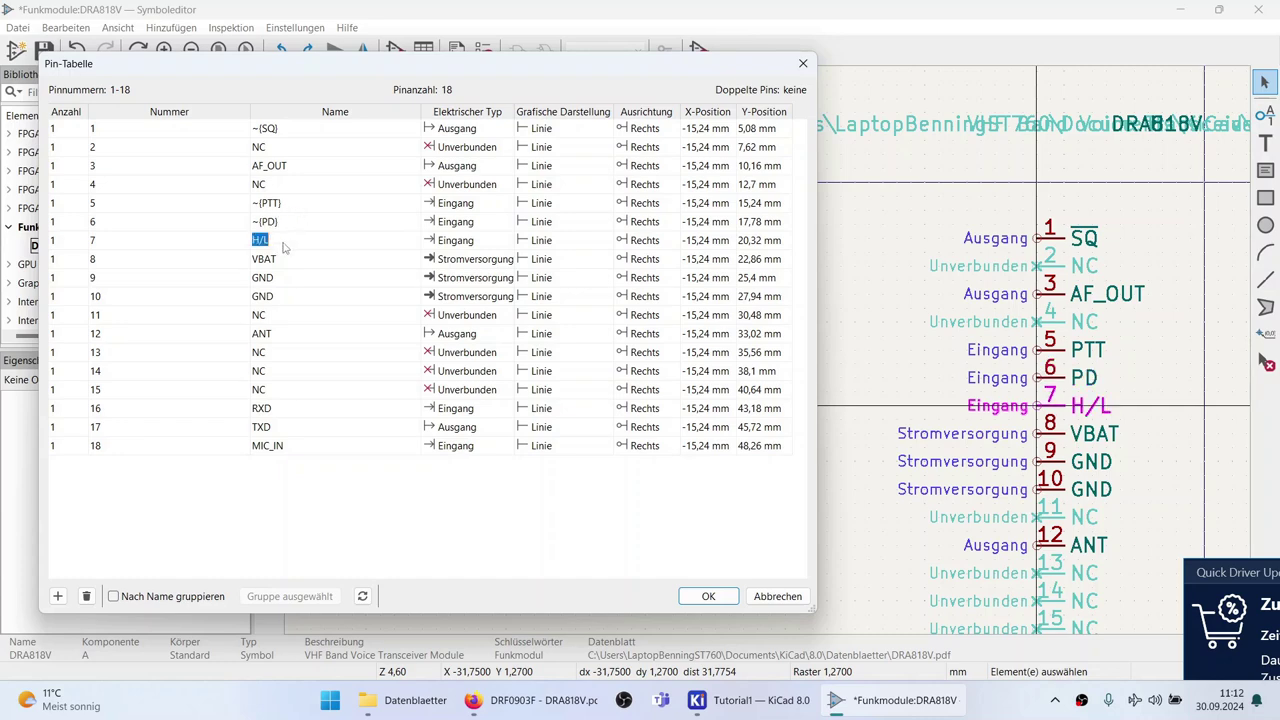
key("Home")
type("~{")
left_click(708, 596)
Move VBAT pin 8 above the pin column to X 0 mm, Y 2,54 mm and rotate it to orientation Unten.
scroll(771, 357, "down", 3)
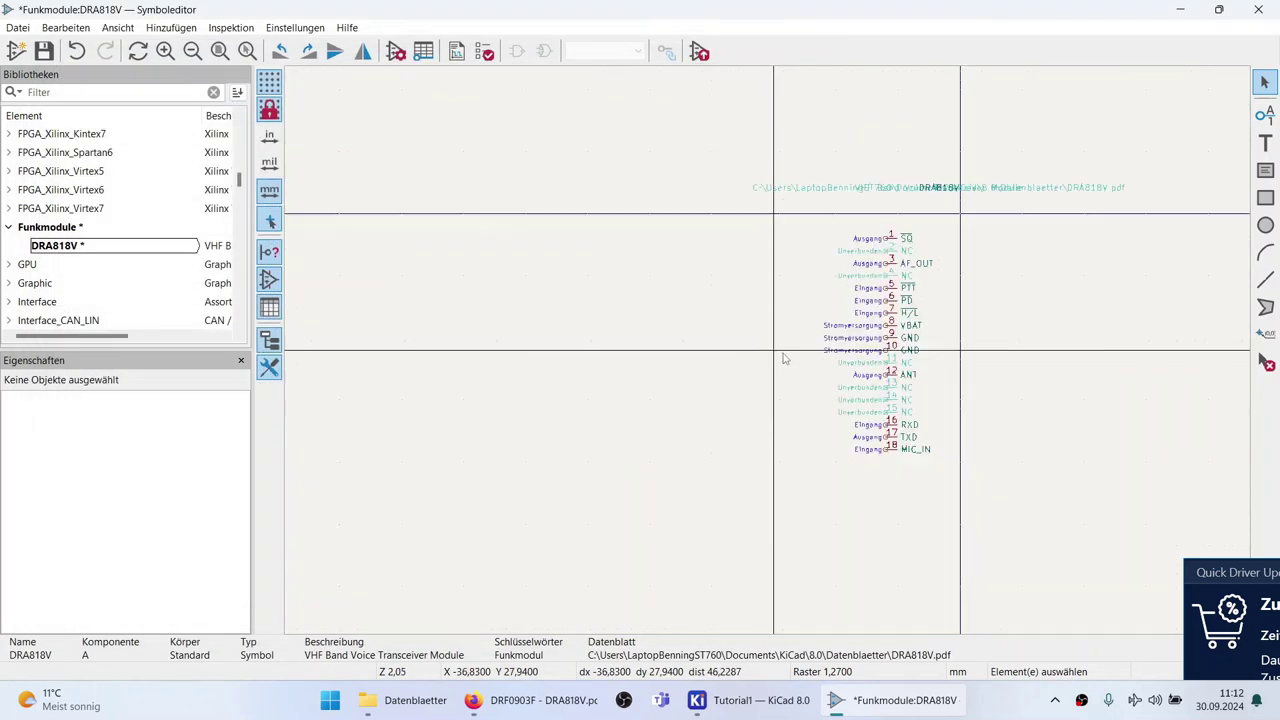
scroll(771, 357, "up", 4)
scroll(760, 357, "down", 2)
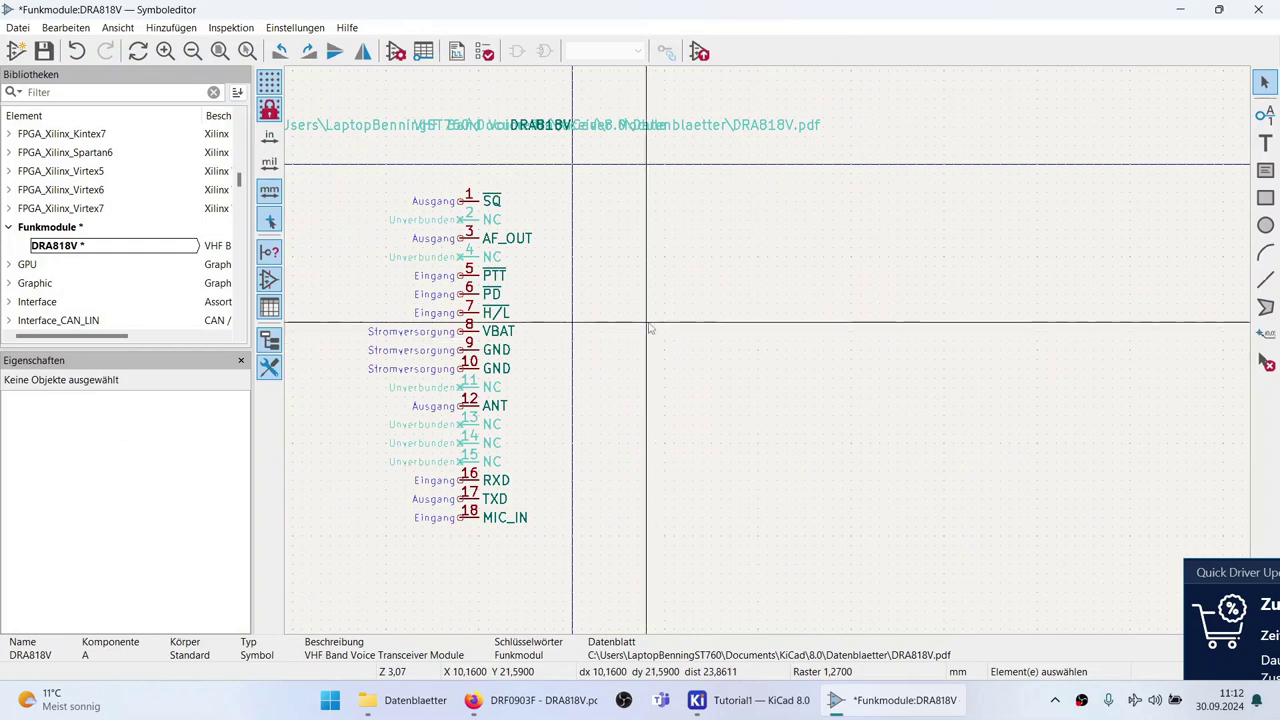
scroll(760, 355, "down", 2)
scroll(763, 362, "up", 3)
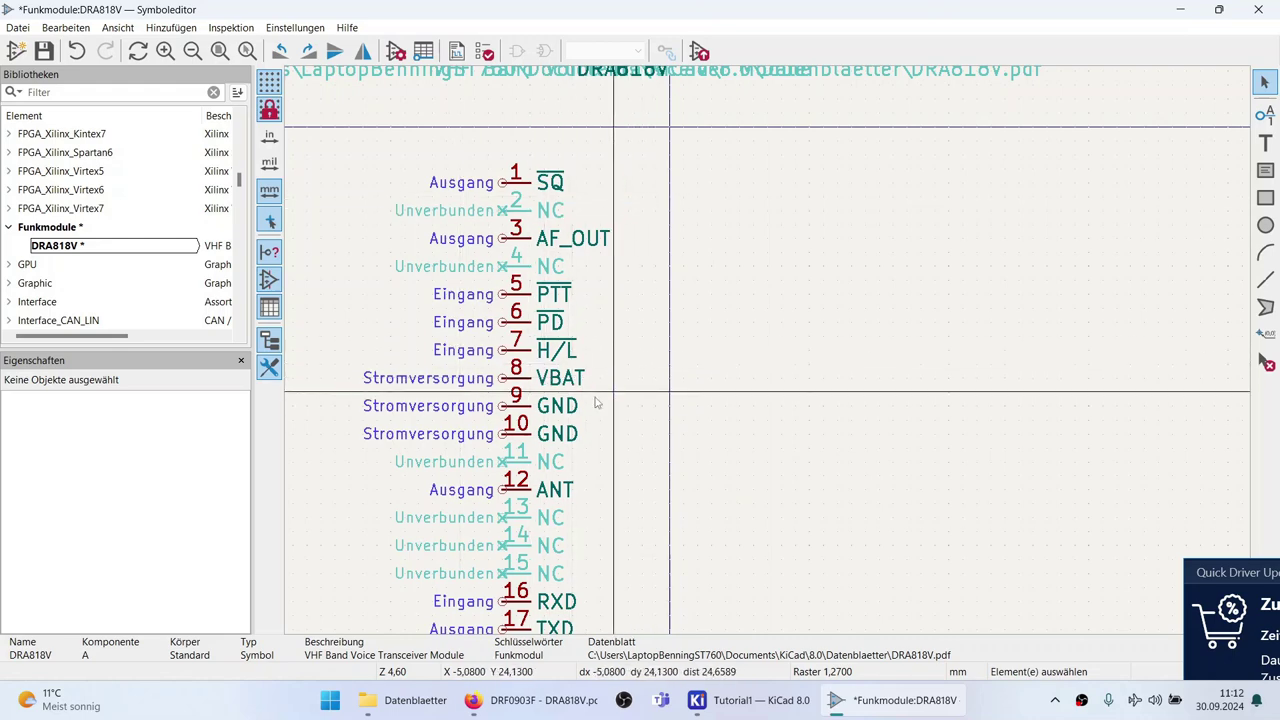
left_click(551, 390)
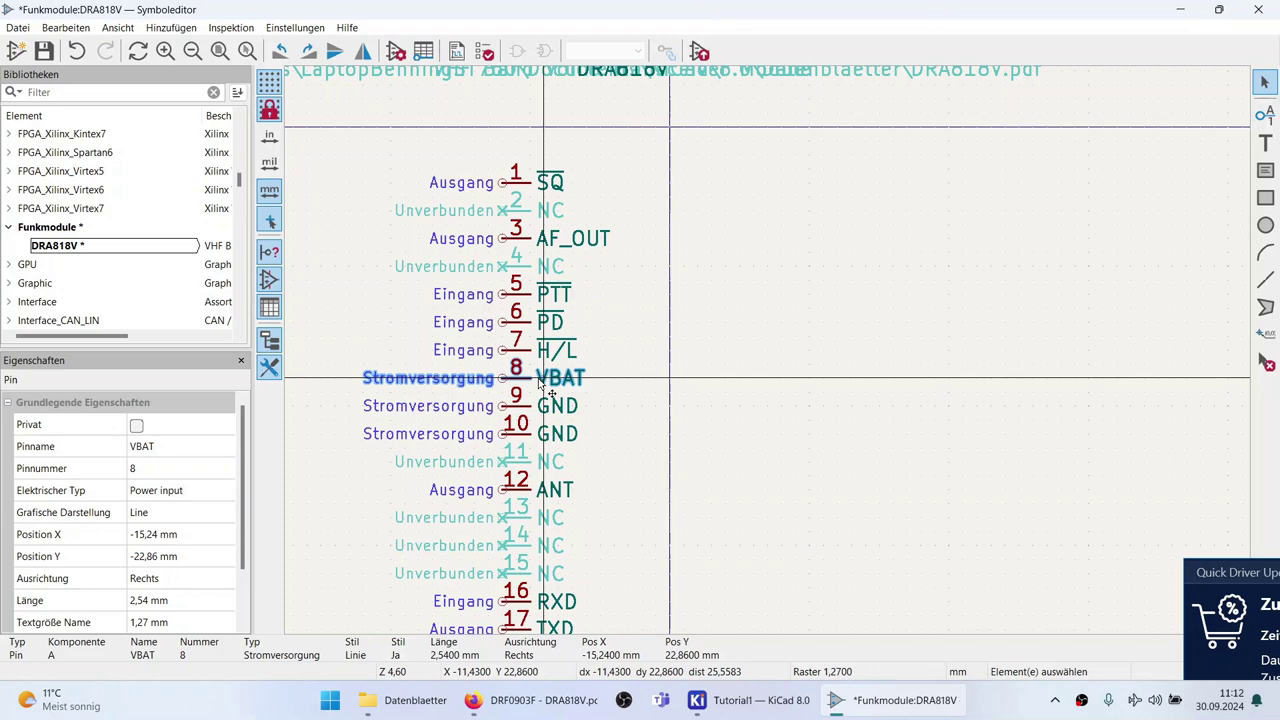
left_click_drag(551, 393, 753, 380)
scroll(655, 360, "down", 4)
scroll(770, 368, "up", 4)
key("r")
key("r")
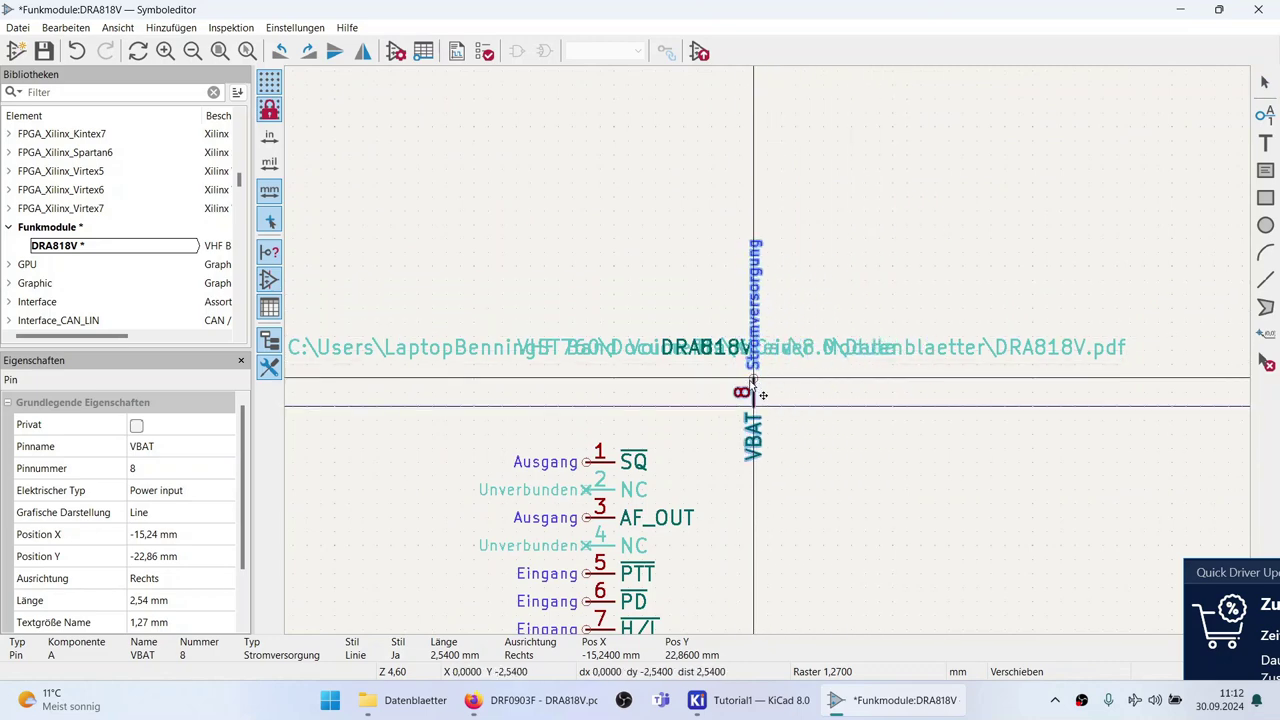
left_click(753, 383)
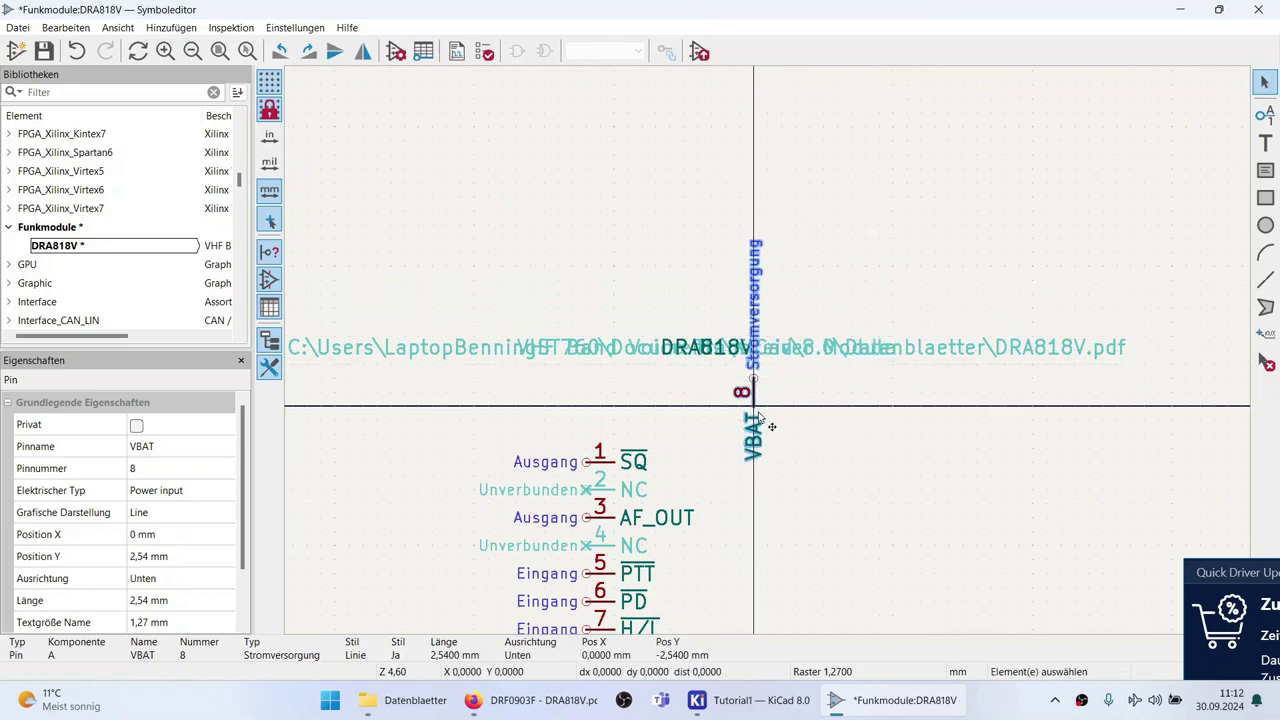
Move GND pins 9 and 10 together below the pin column beside the vertical axis, rotated to orientation Oben.
scroll(758, 415, "down", 3)
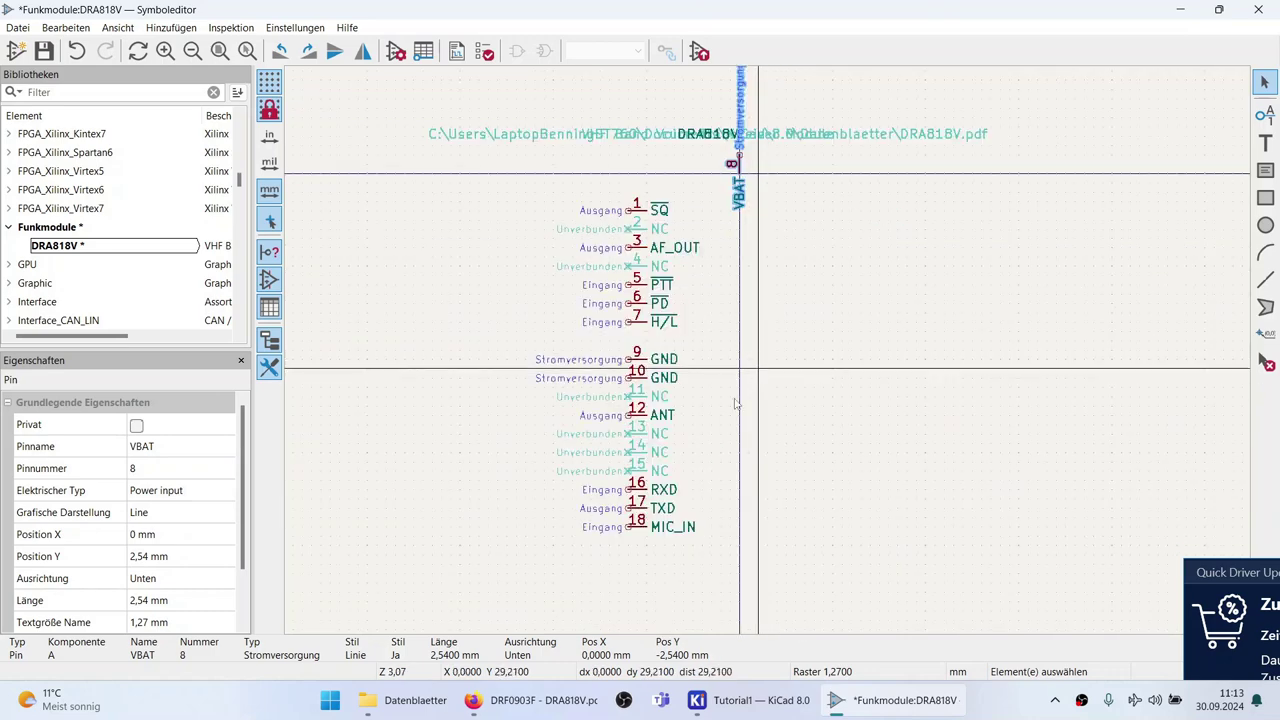
left_click_drag(697, 383, 764, 427)
scroll(768, 340, "down", 5)
scroll(778, 367, "up", 5)
scroll(778, 367, "up", 3)
left_click_drag(771, 411, 805, 448)
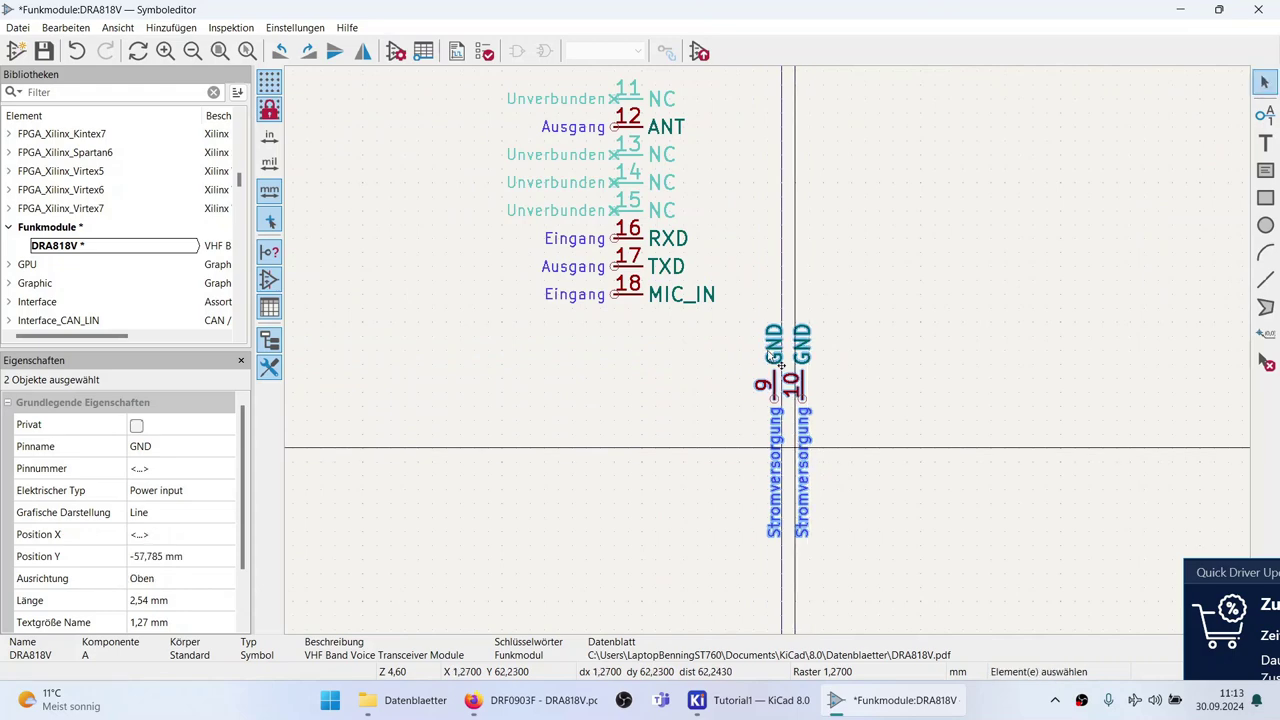
Select the 1,2700 mm (50,00 mils) grid spacing and clear the selection of the two GND pins.
scroll(805, 452, "up", 3)
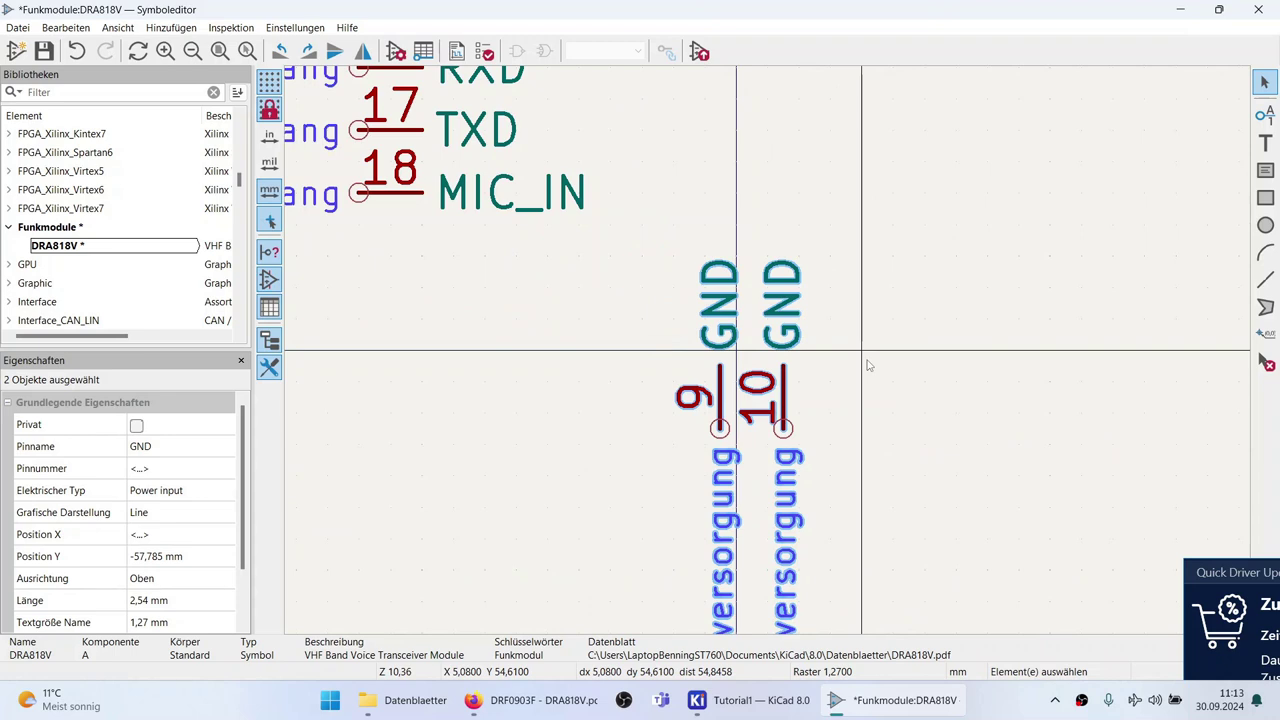
right_click(870, 408)
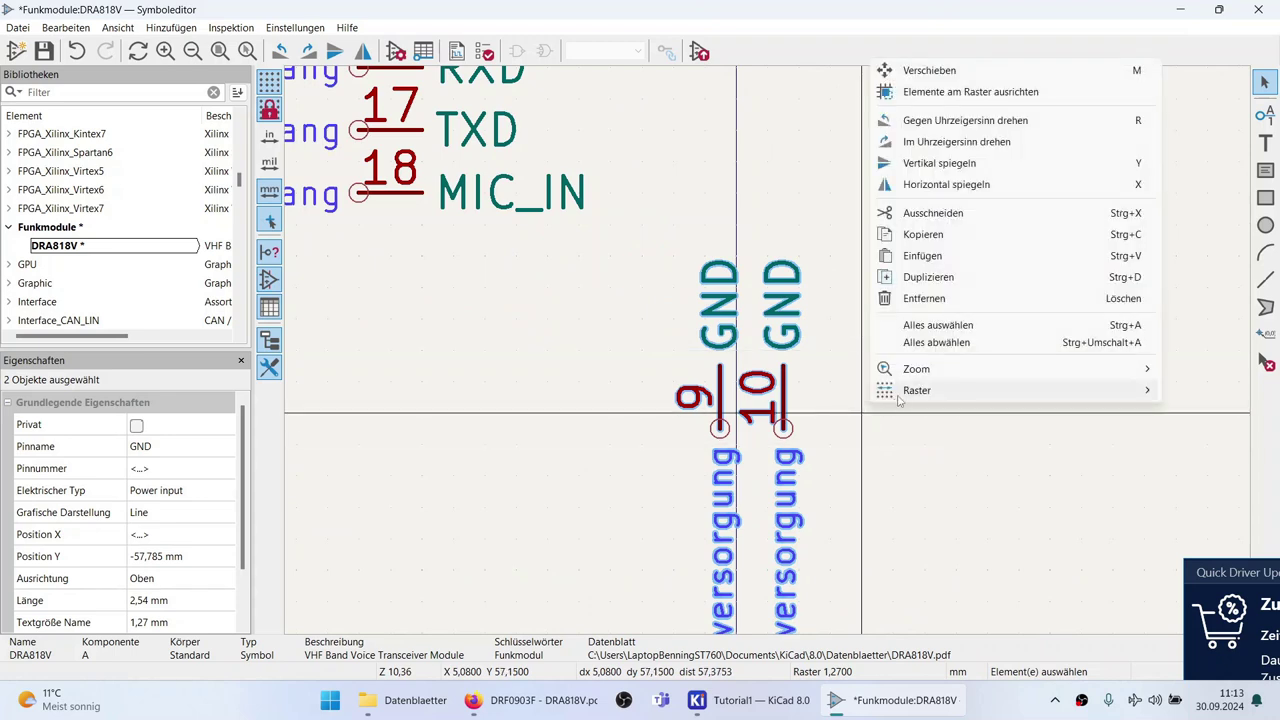
mouse_move(899, 400)
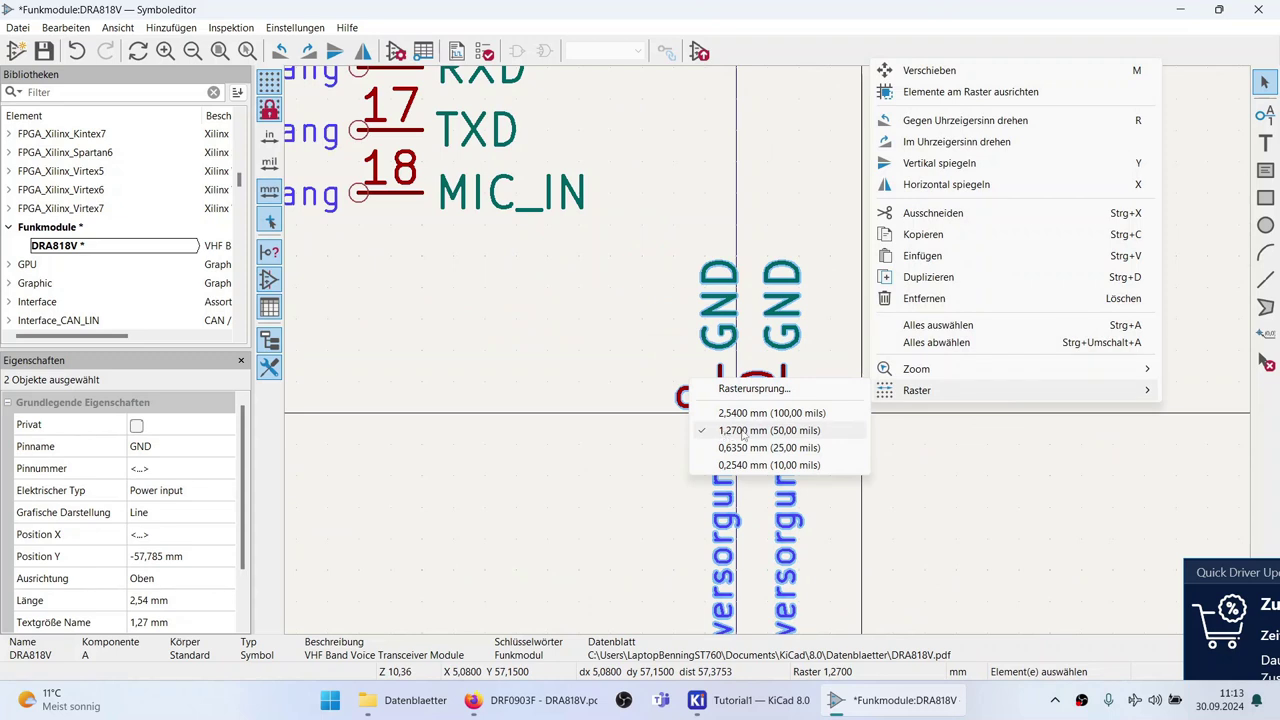
left_click(731, 432)
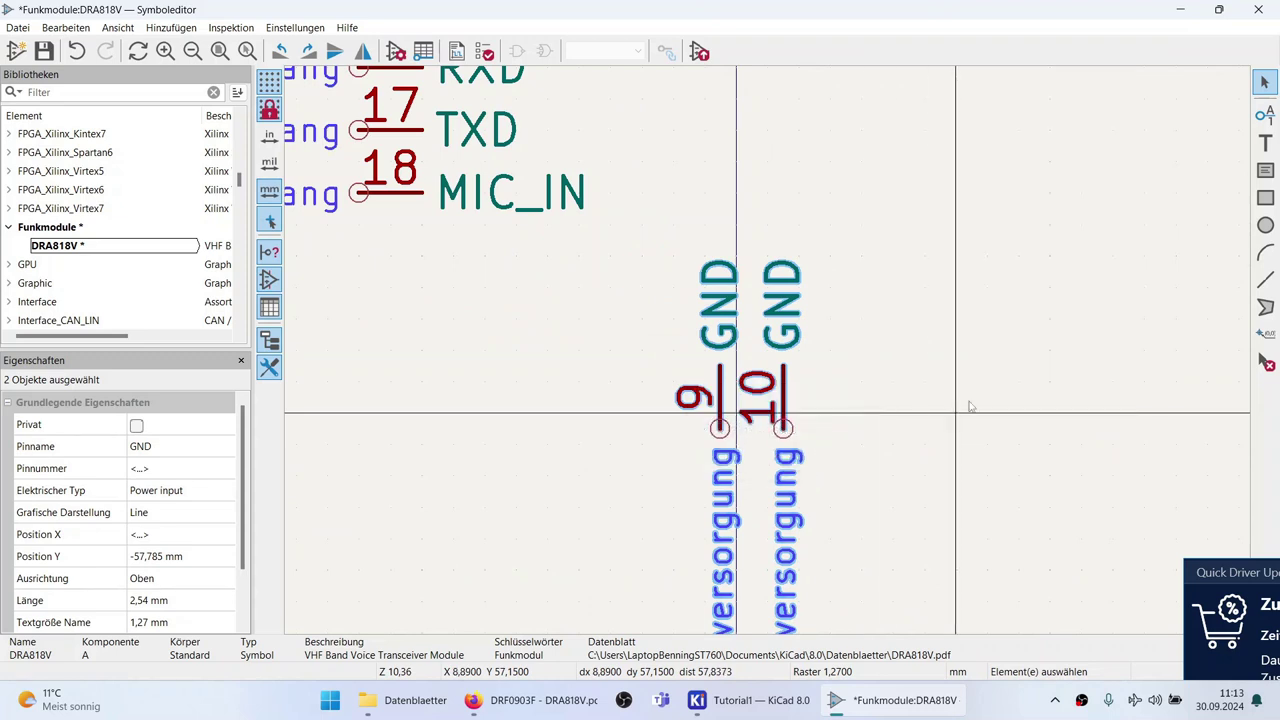
right_click(924, 384)
mouse_move(953, 366)
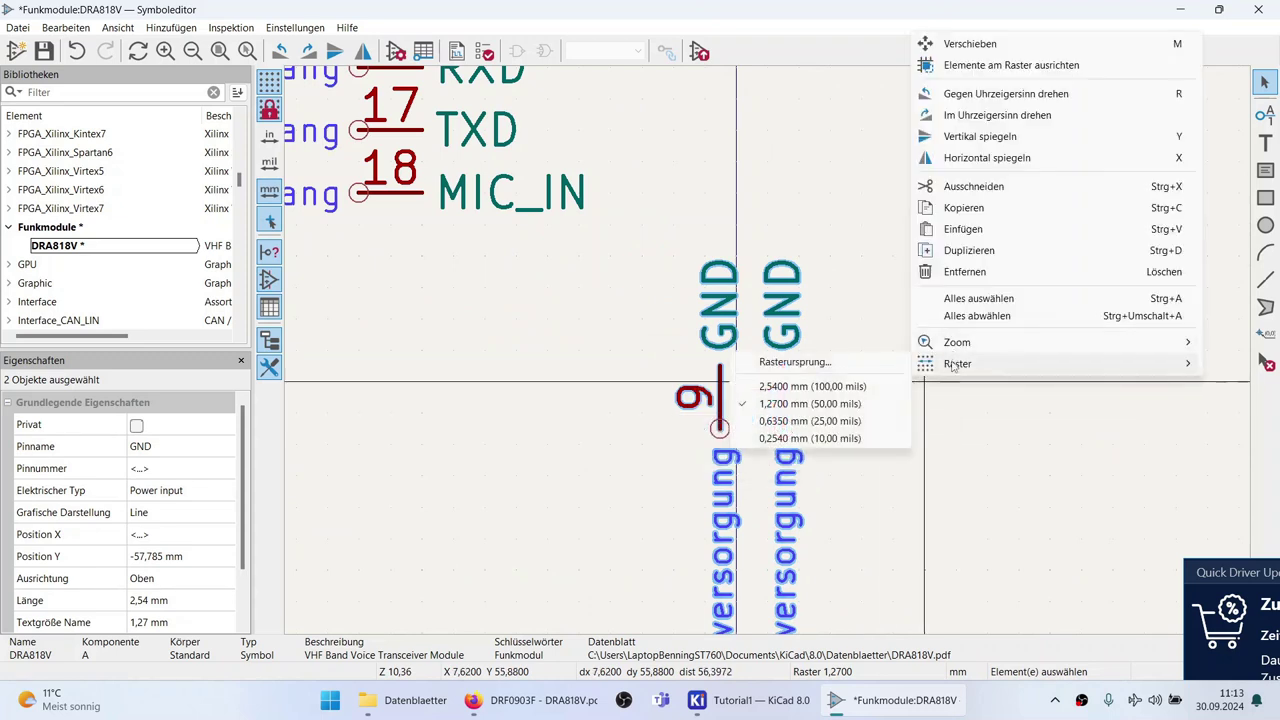
key("Escape")
scroll(907, 423, "down", 5)
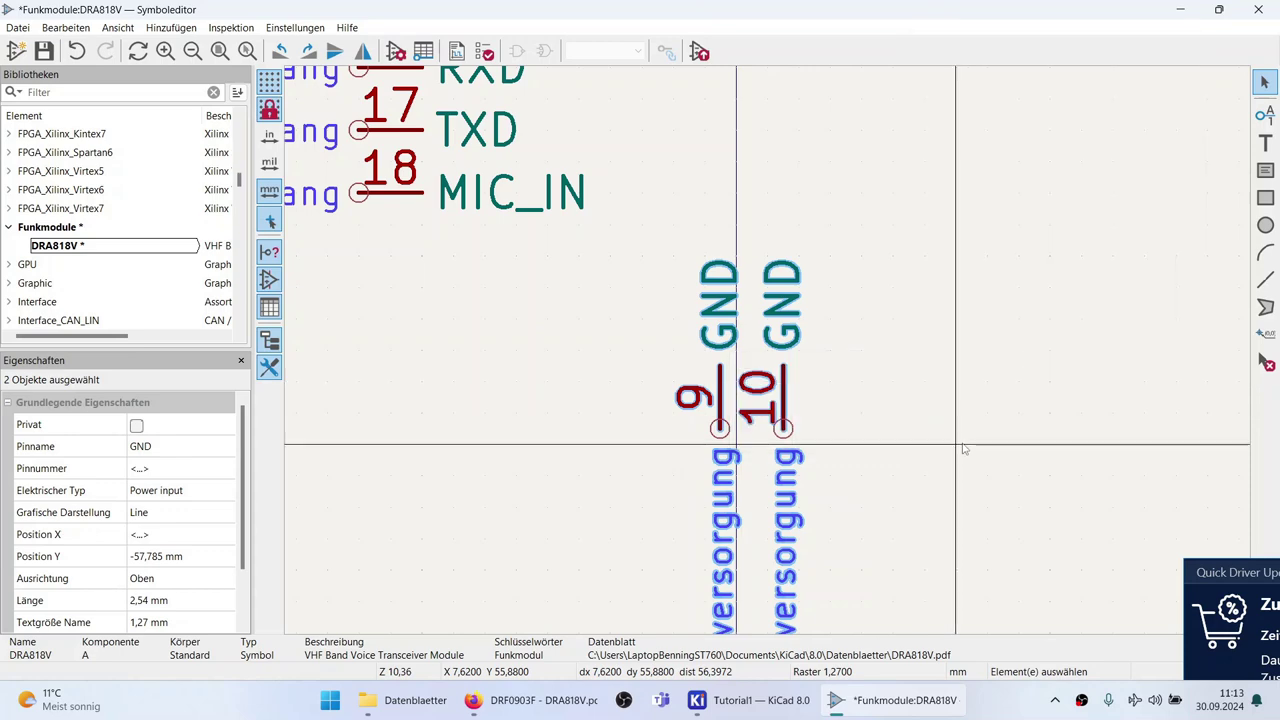
key("Escape")
scroll(723, 230, "down", 3)
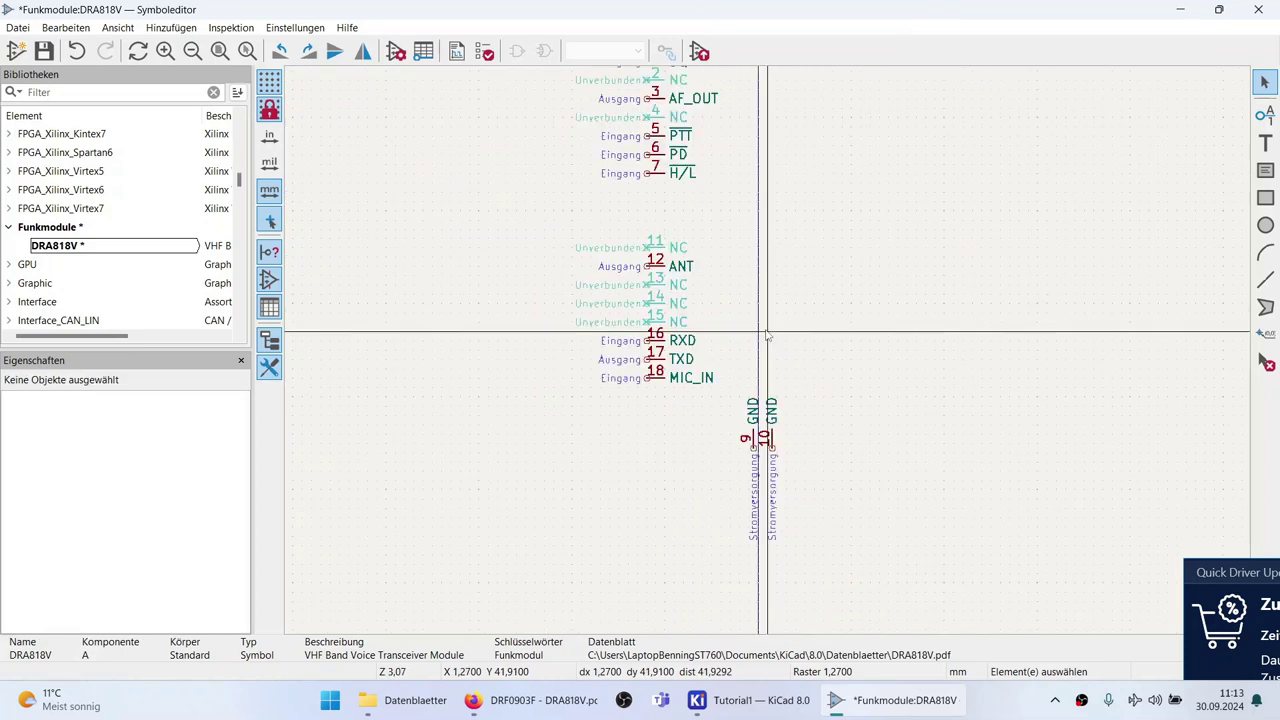
Move AF_OUT pin 3 to the symbol's right side at X 10,16 mm, Y -6,35 mm, rotated to orientation Links.
scroll(766, 200, "up", 3)
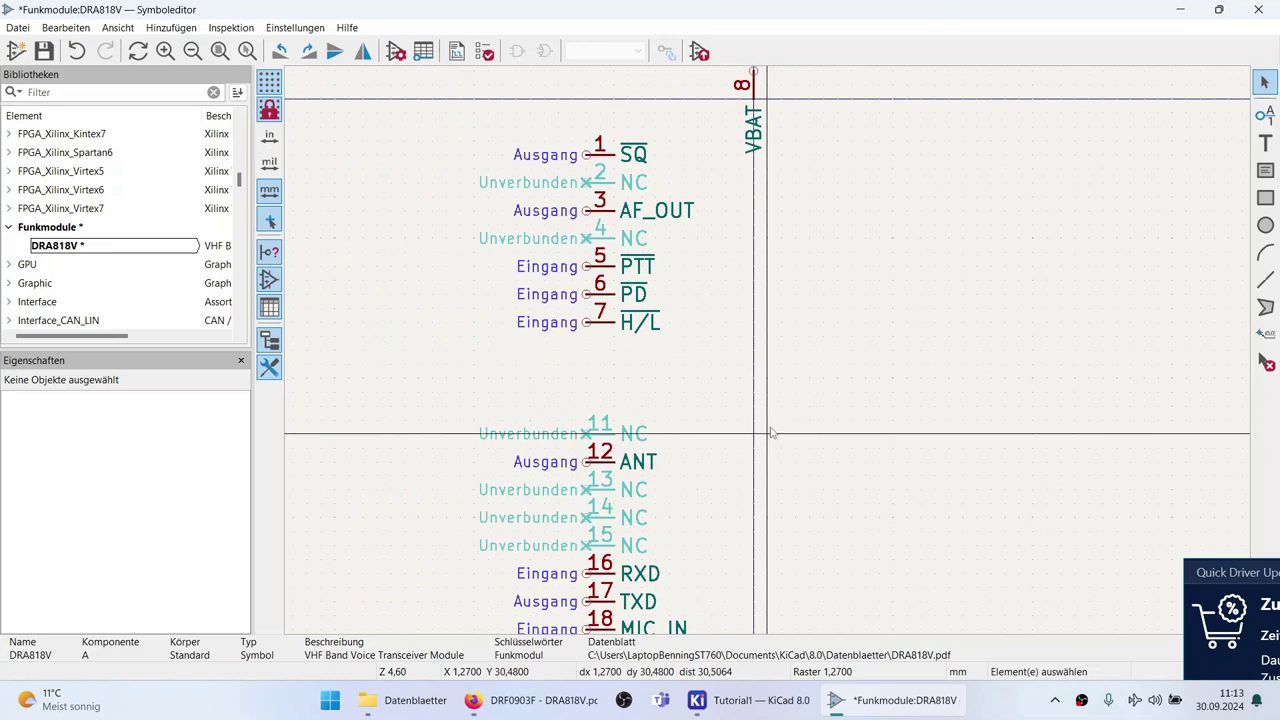
scroll(740, 345, "up", 1)
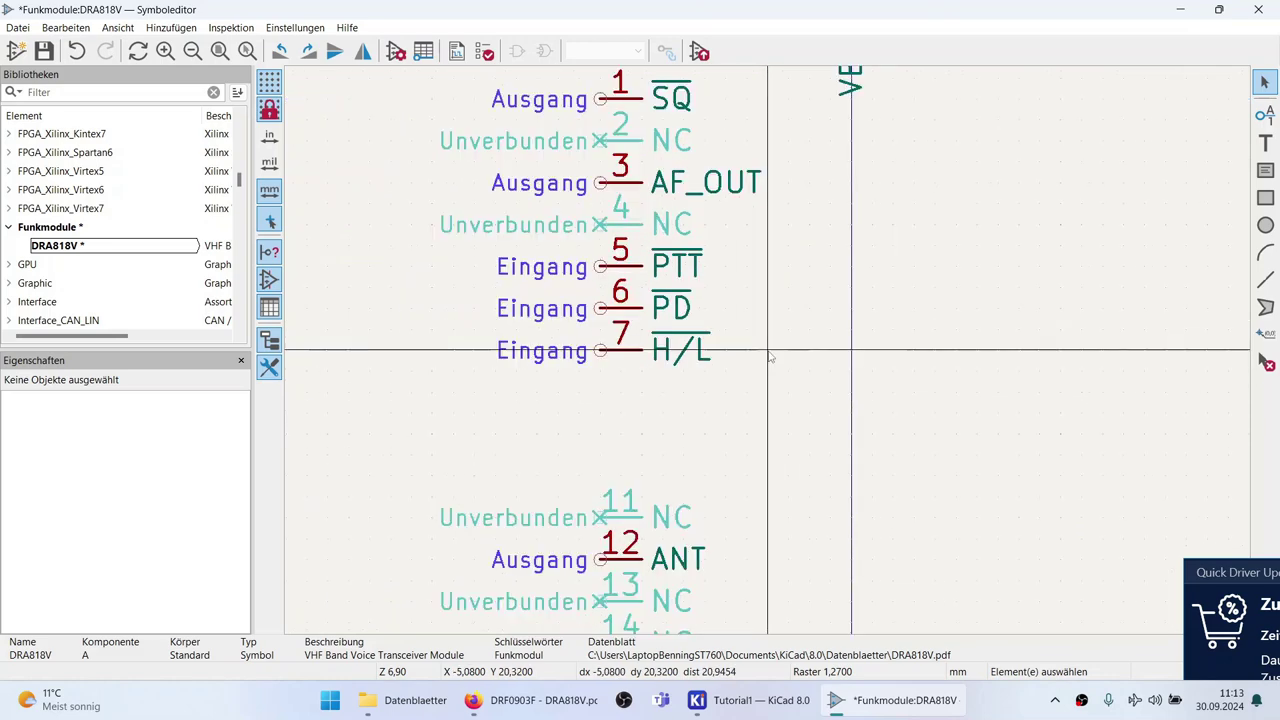
scroll(779, 285, "down", 1)
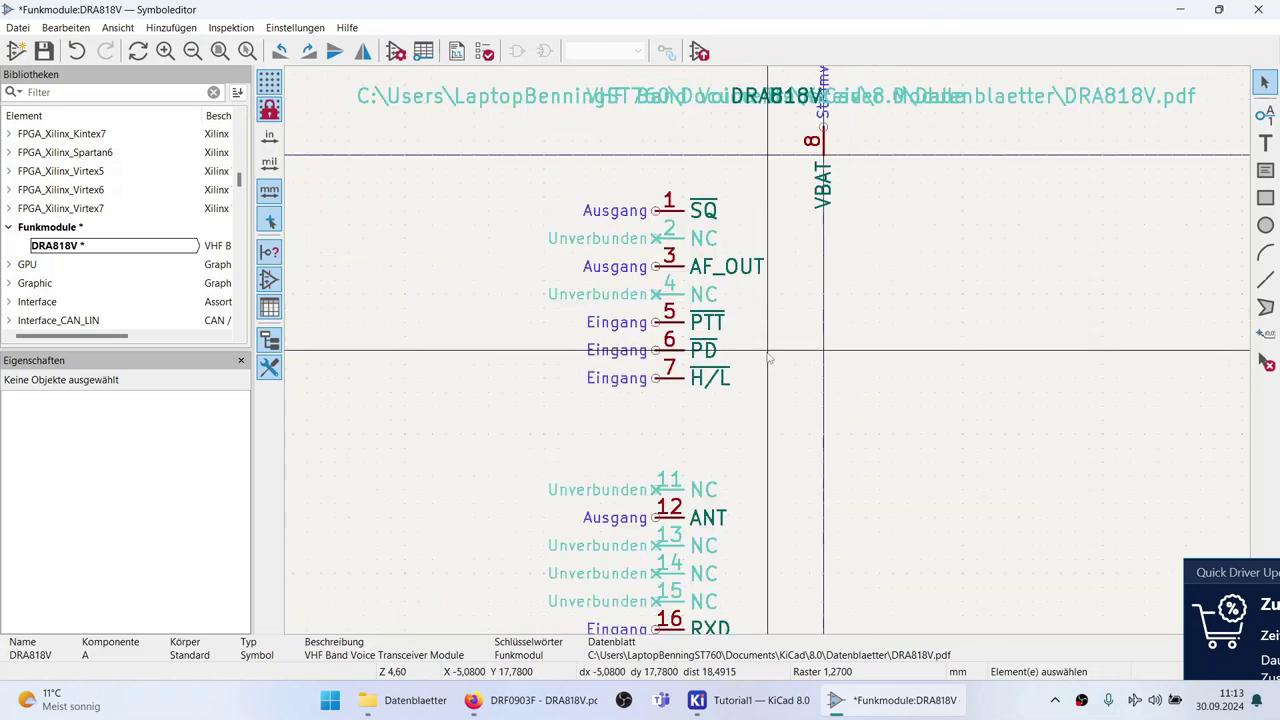
left_click(712, 266)
key("m")
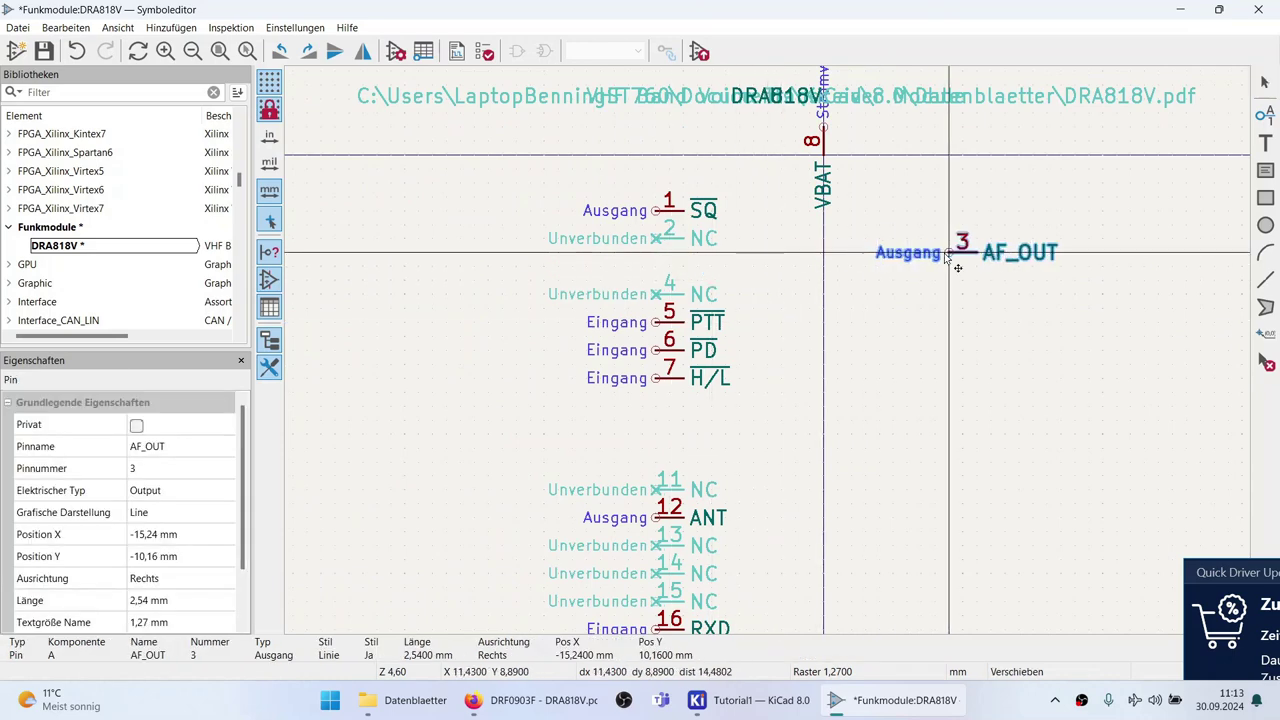
key("r")
key("r")
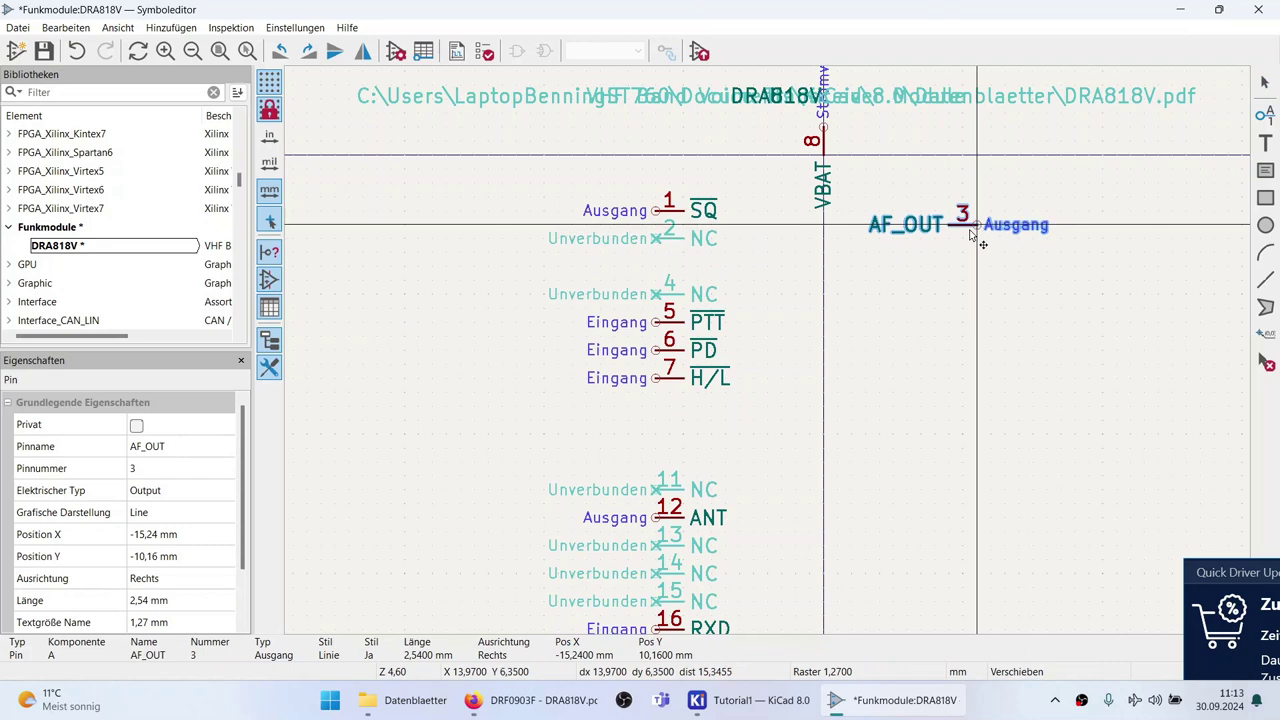
scroll(940, 232, "up", 2)
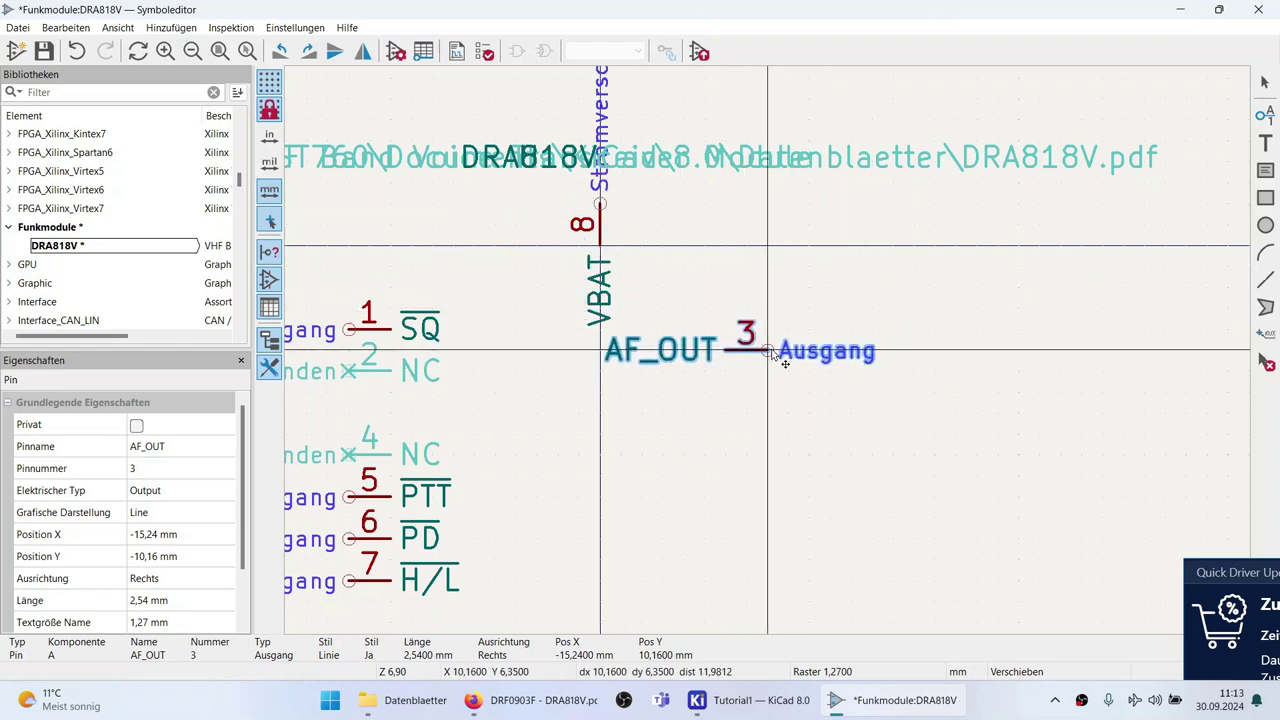
left_click(775, 350)
scroll(726, 388, "down", 2)
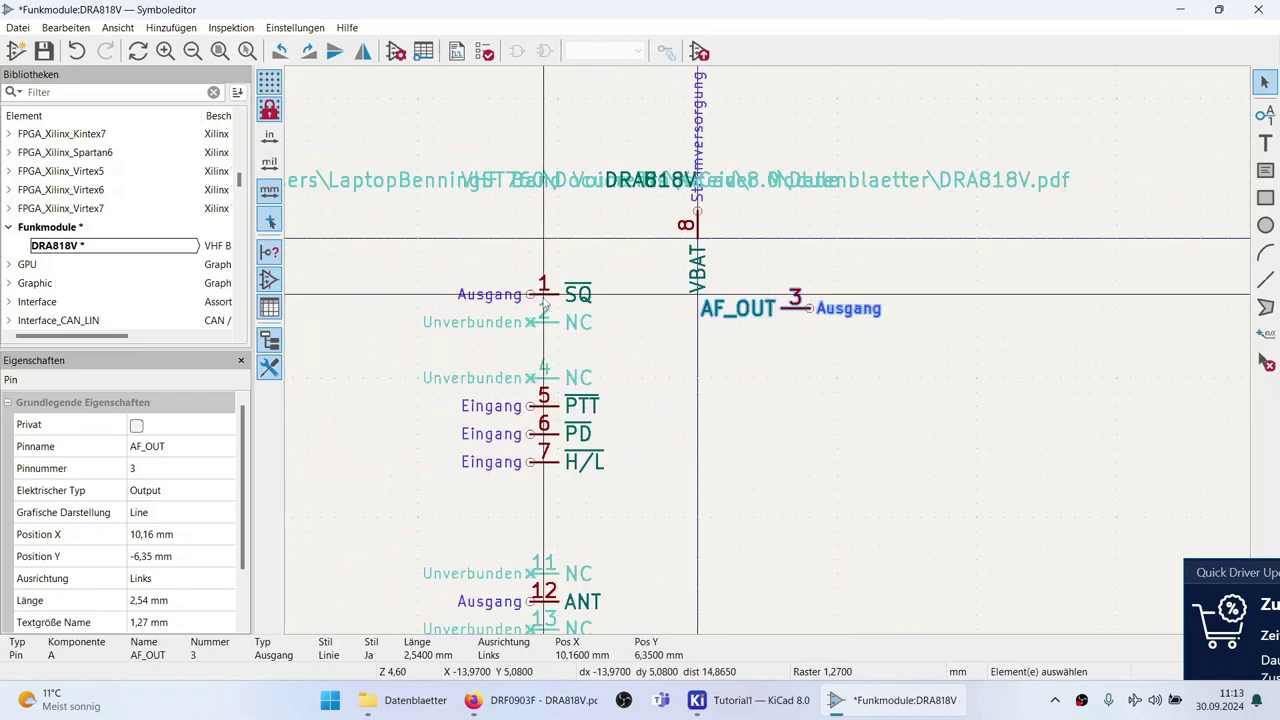
key("Escape")
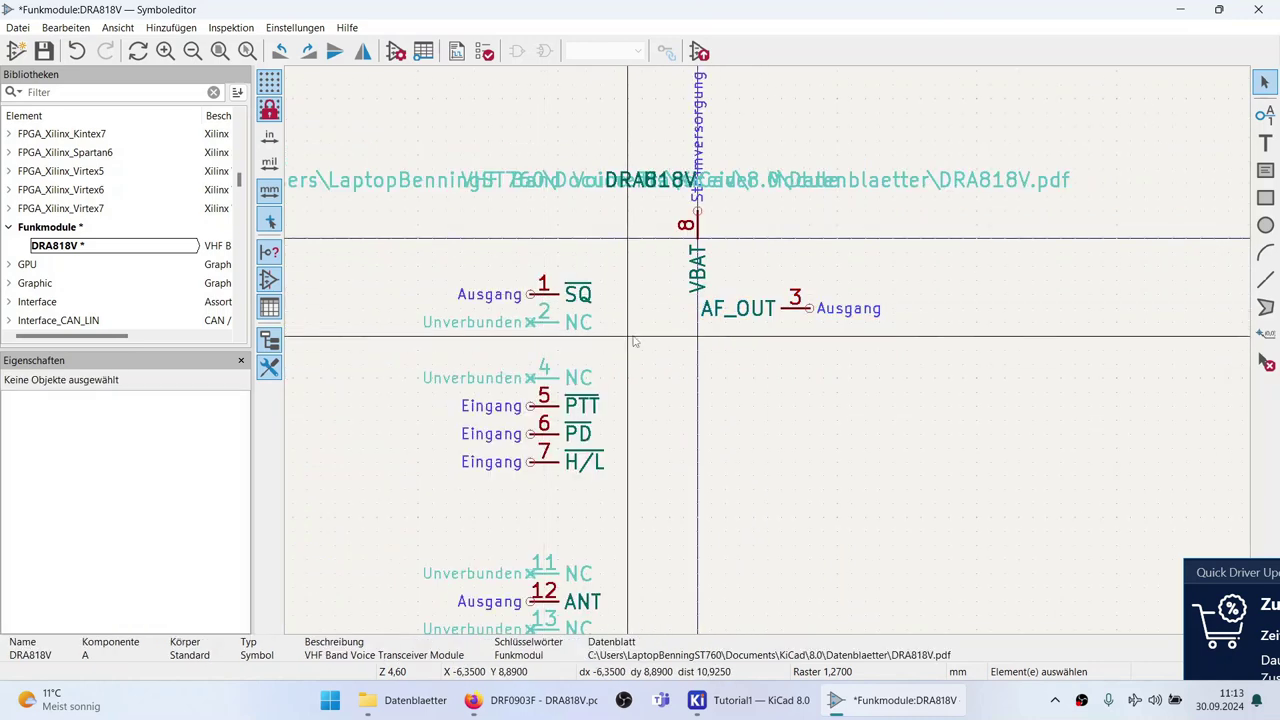
Move SQ pin 1 directly below AF_OUT at X 10,16 mm, Y -8,89 mm, mirrored horizontally to face the same way.
left_click(540, 297)
left_click_drag(540, 297, 810, 335)
key("x")
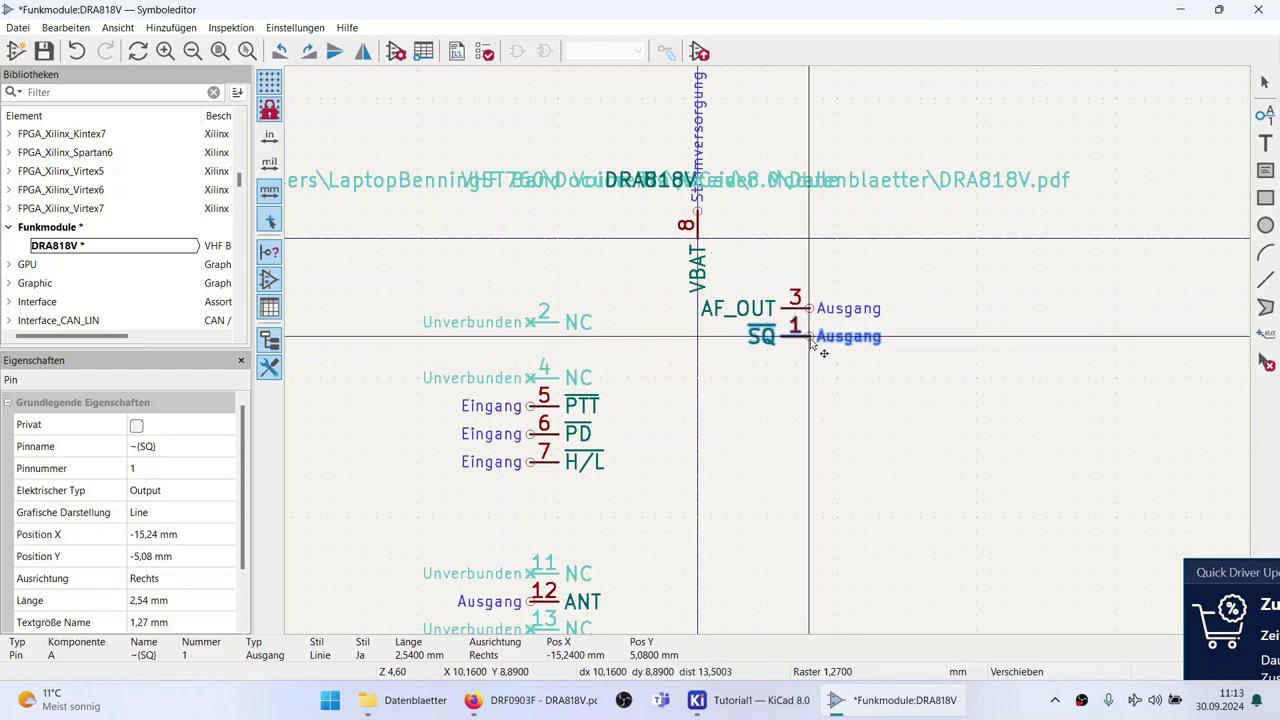
left_click(811, 341)
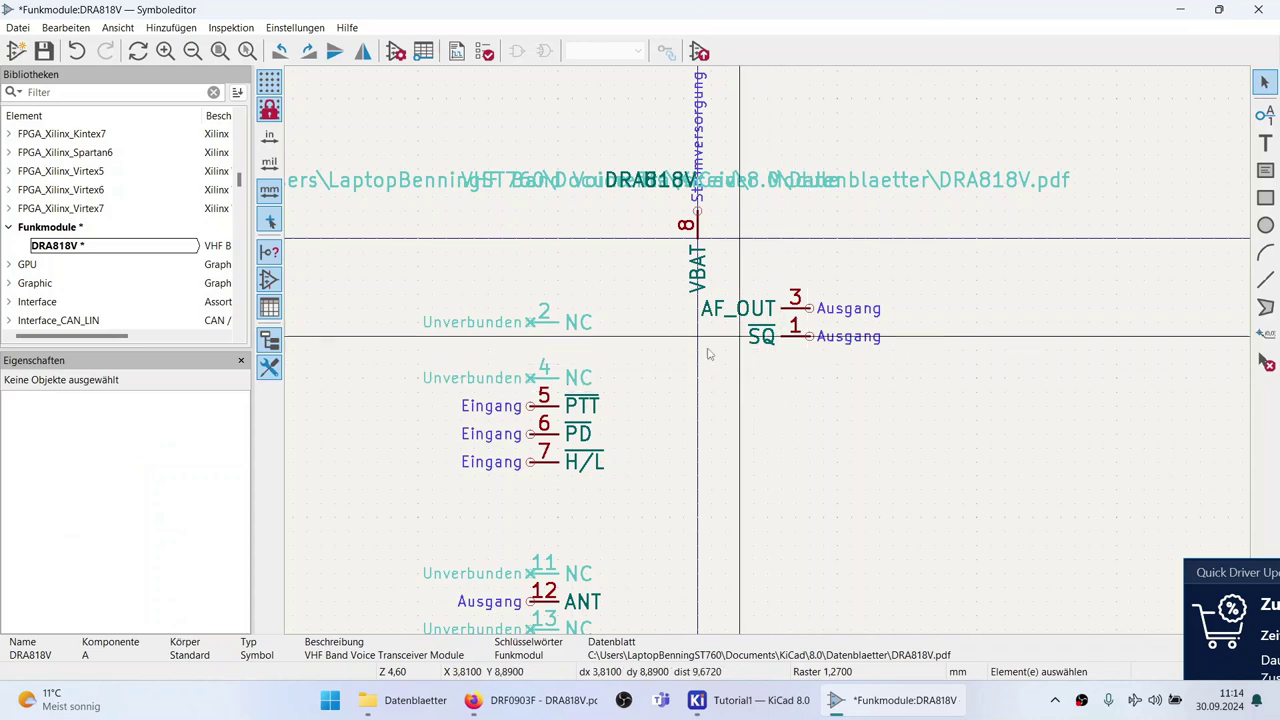
Move ANT pin 12 directly below SQ at X 10,16 mm, Y -11,43 mm, rotated by 180 degrees.
scroll(636, 467, "down", 2)
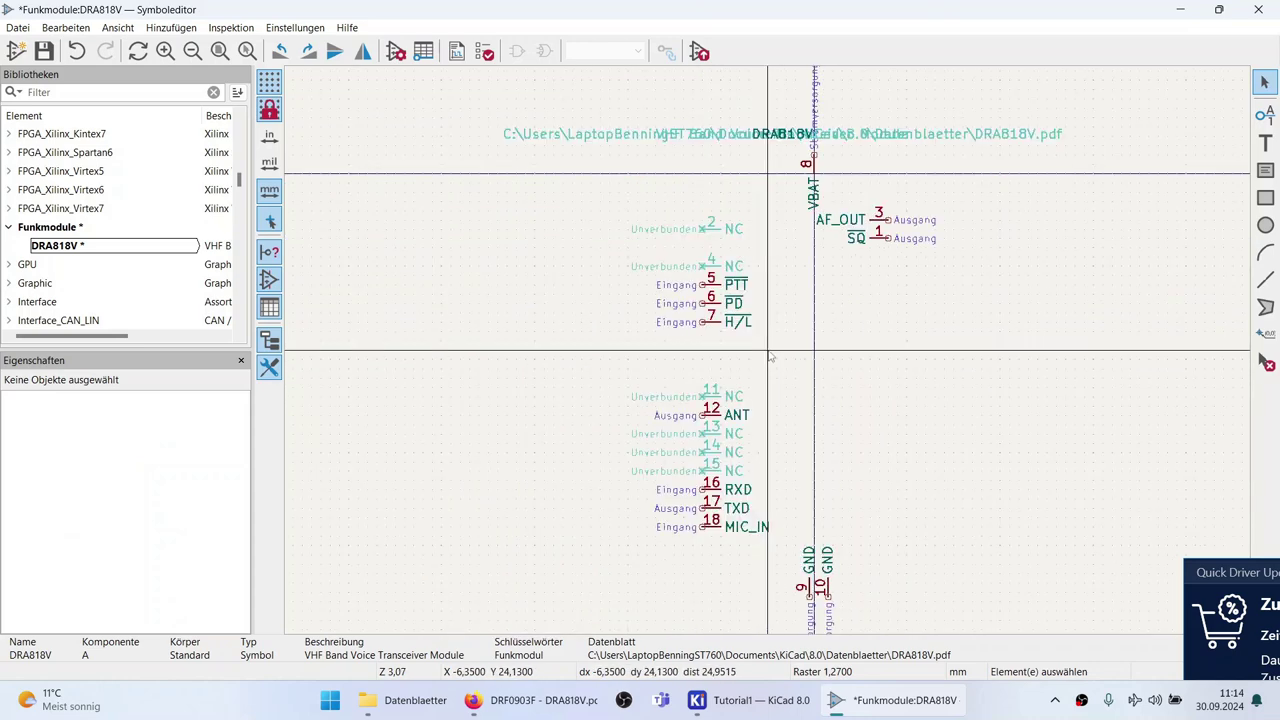
scroll(757, 442, "up", 2)
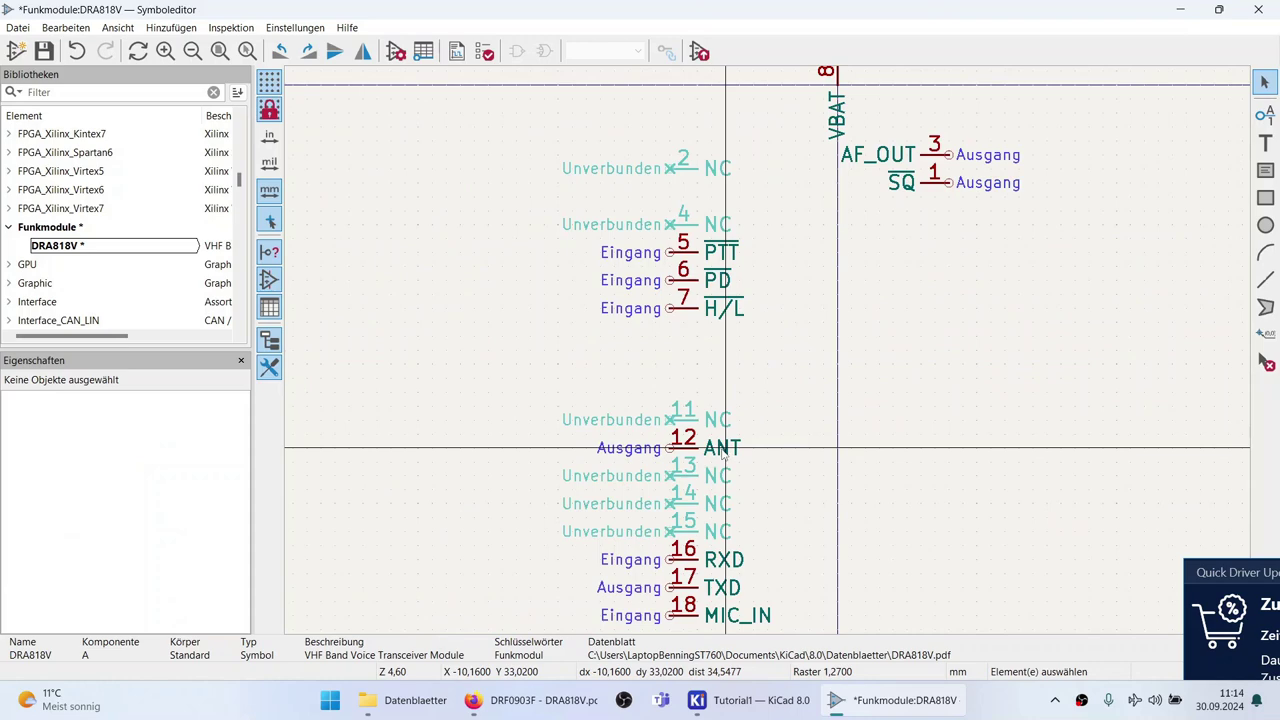
left_click(680, 458)
key("m")
key("r")
key("r")
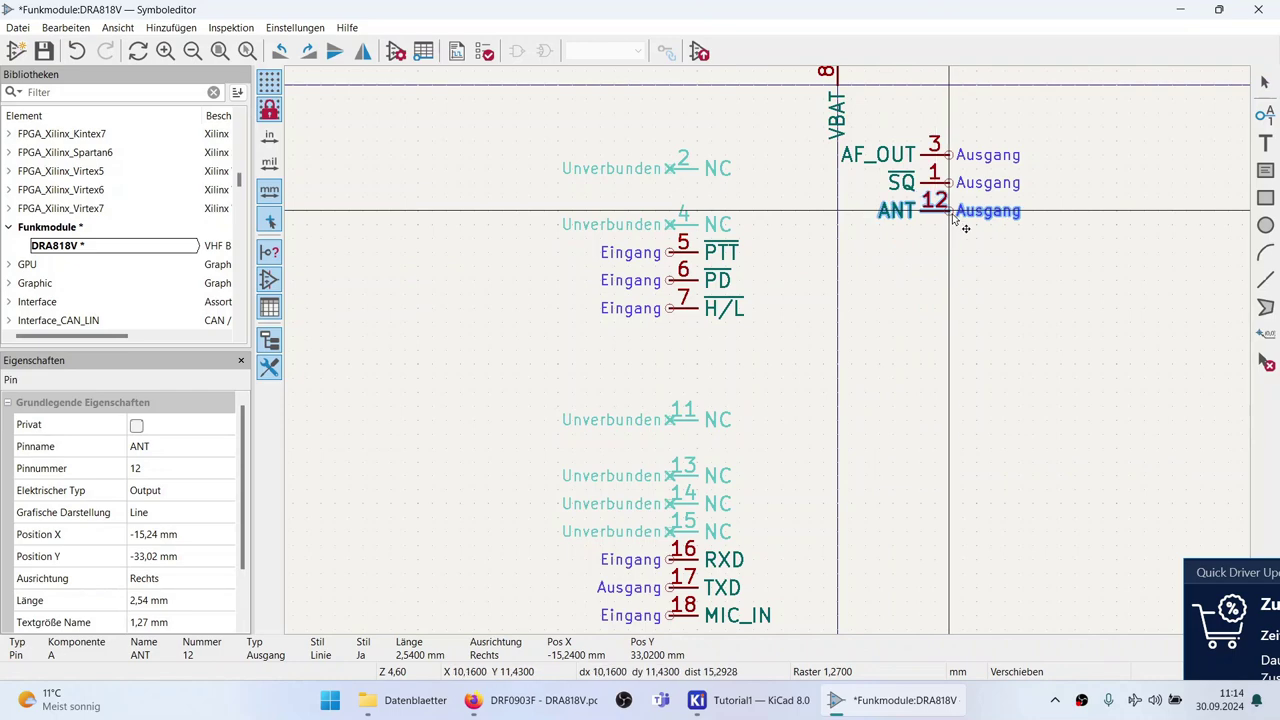
left_click(949, 211)
Move the unconnected NC pins 2 and 4 together out of the pin column, well to the left of the input pins.
scroll(903, 372, "down", 2)
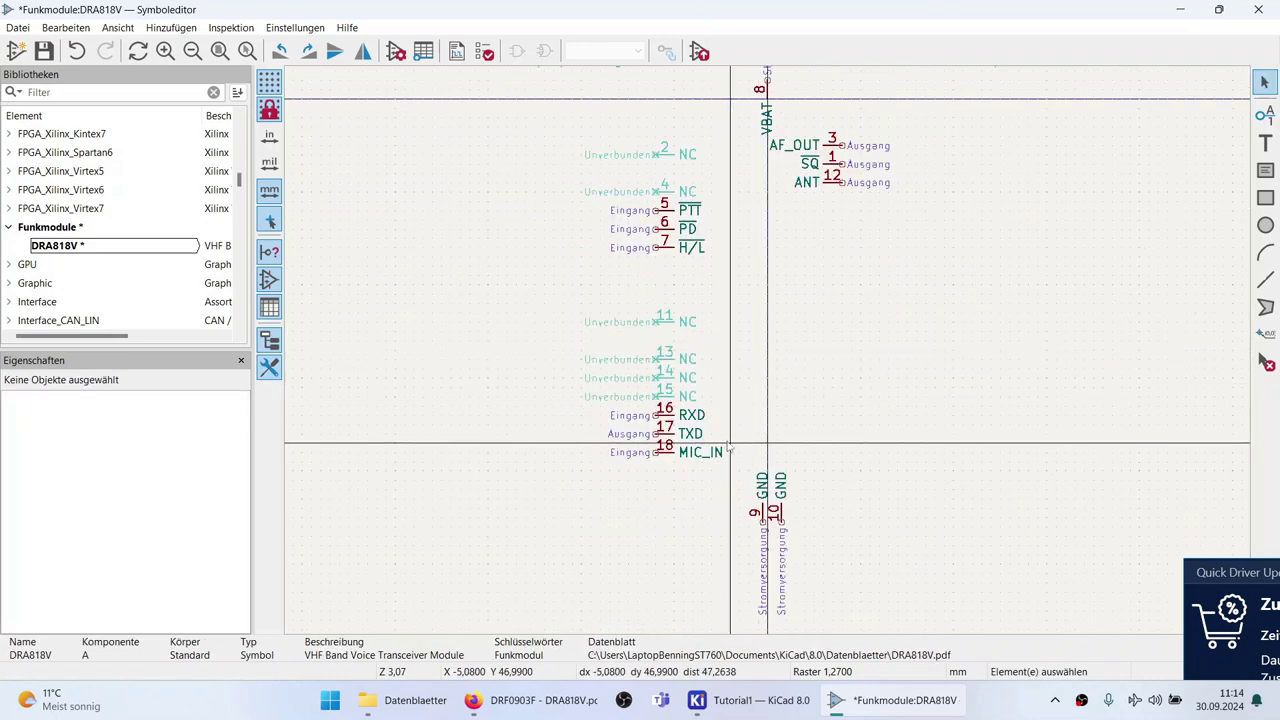
scroll(731, 447, "up", 2)
scroll(743, 391, "down", 2)
scroll(770, 360, "up", 2)
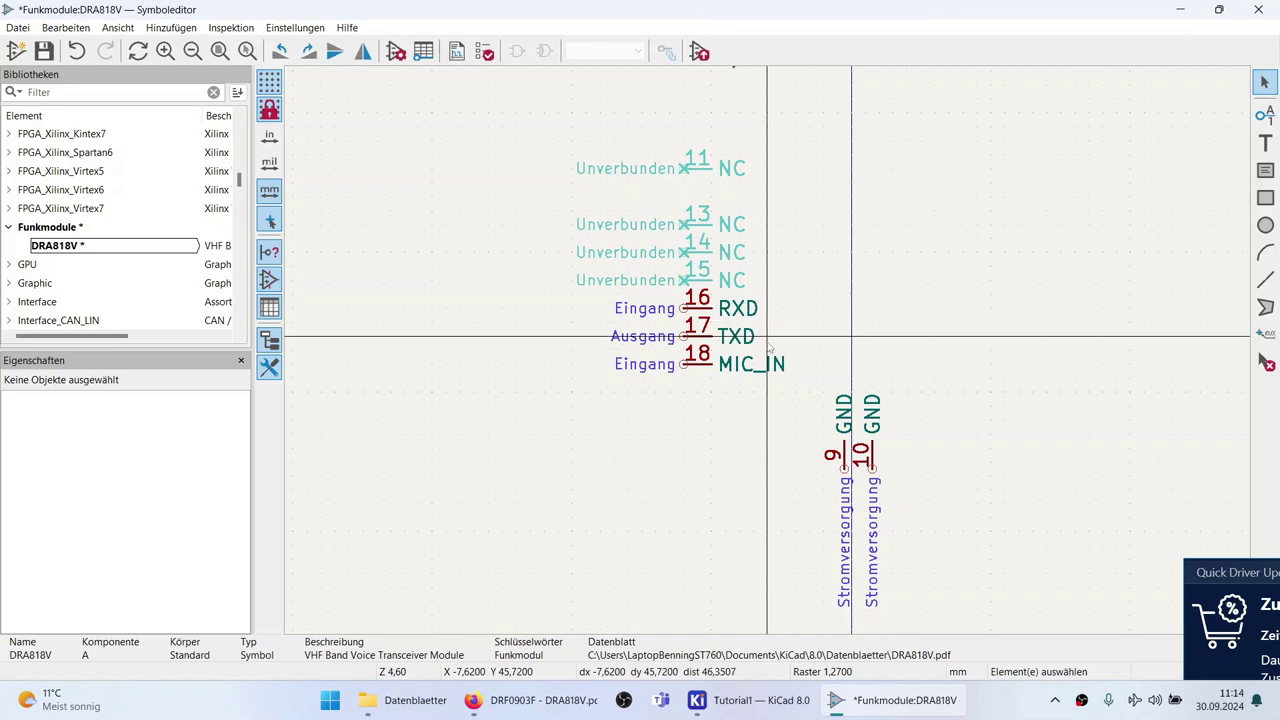
scroll(768, 345, "down", 3)
scroll(770, 340, "up", 2)
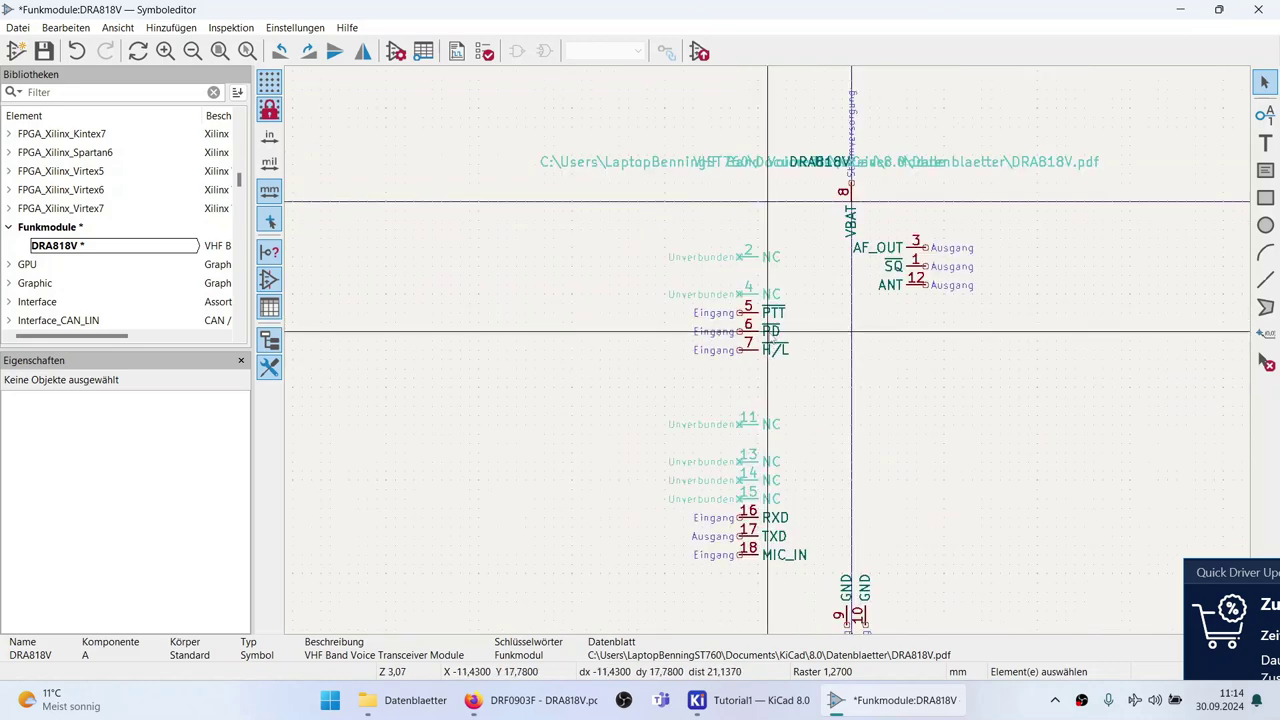
scroll(765, 317, "up", 3)
left_click_drag(839, 273, 614, 162)
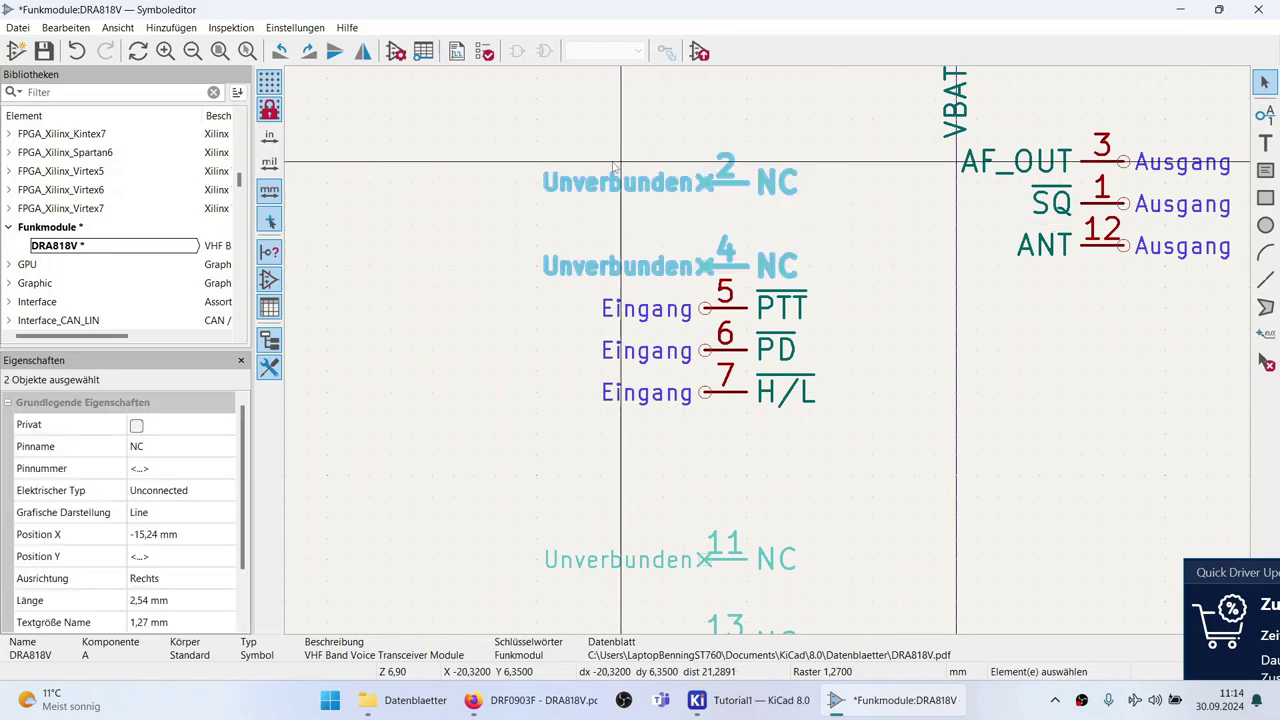
key("r")
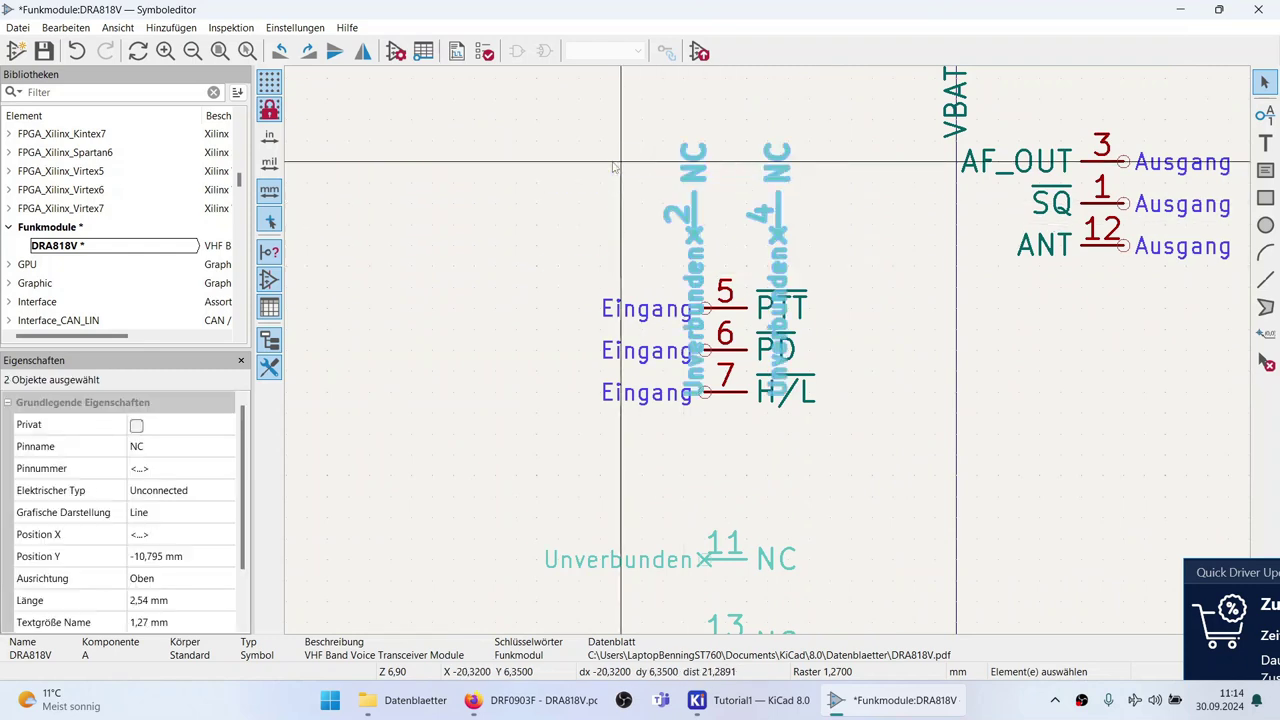
key("r")
key("r")
key("r")
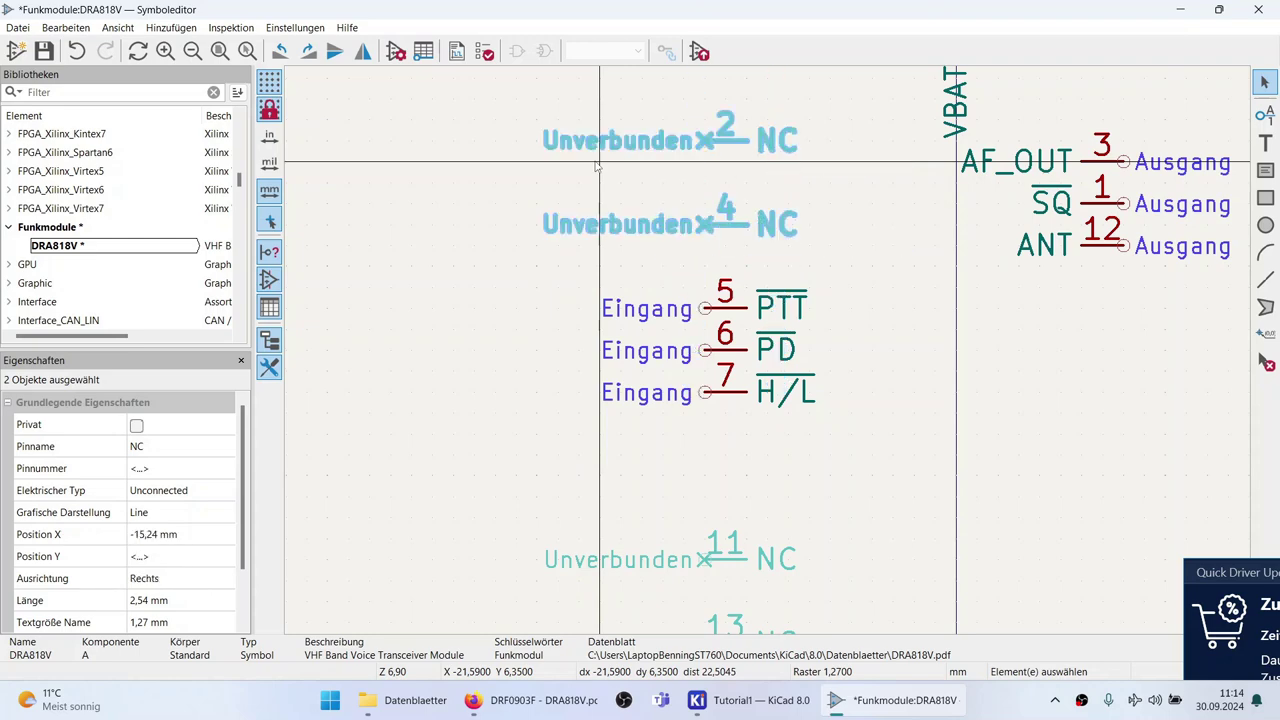
key("m")
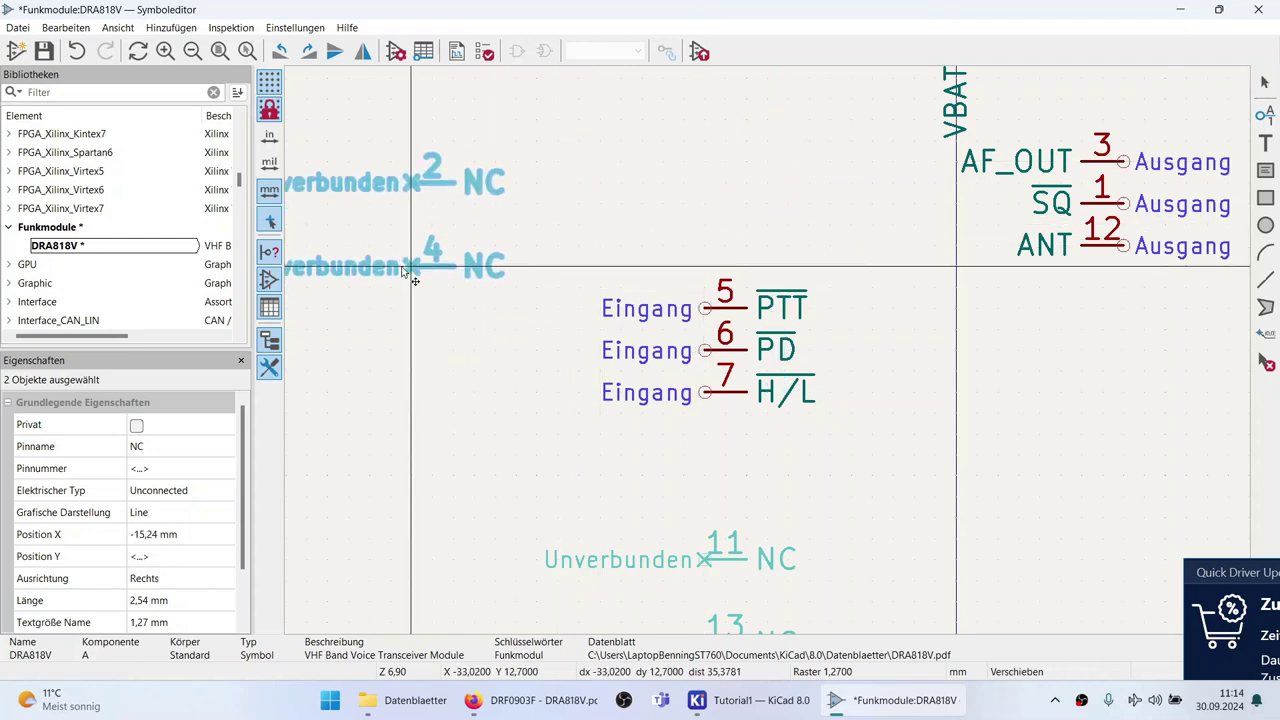
left_click(400, 272)
Move the PTT, PD and H/L pins 5 to 7 together to X -8,89 mm, level with AF_OUT, SQ and ANT.
scroll(400, 272, "down", 3)
scroll(767, 350, "up", 3)
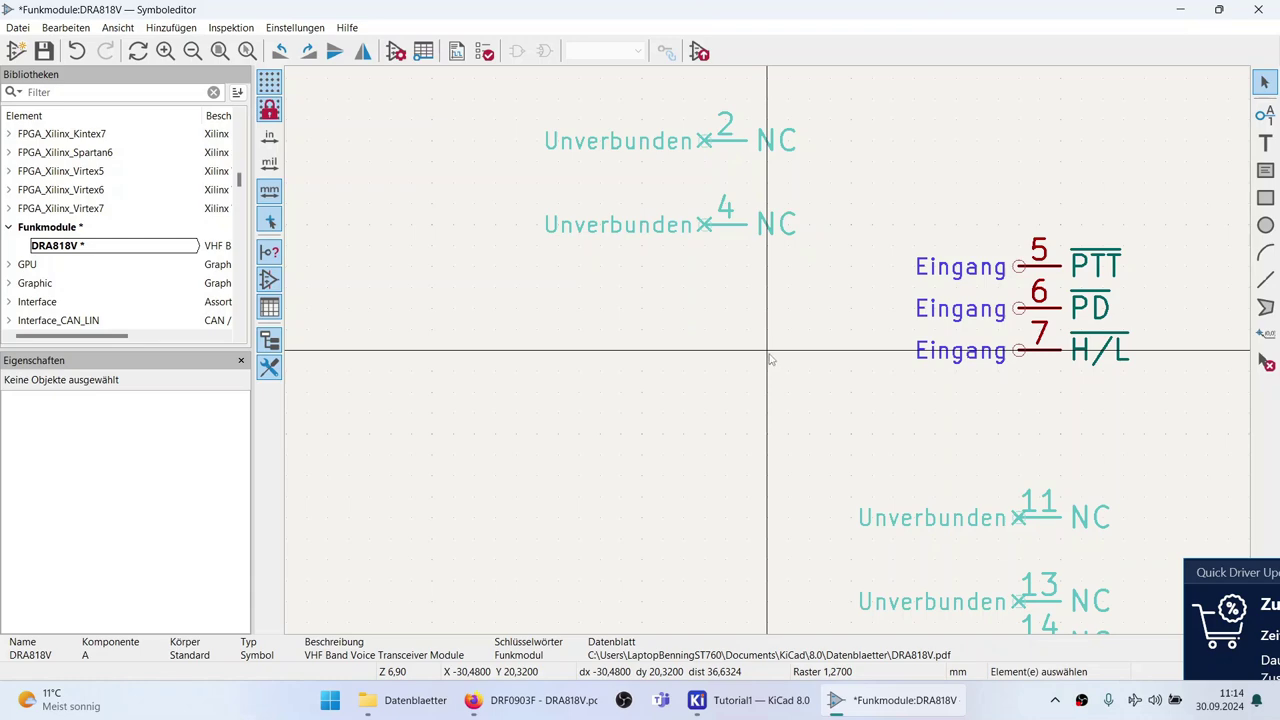
scroll(769, 358, "down", 2)
left_click_drag(1013, 376, 872, 292)
scroll(850, 285, "down", 2)
scroll(770, 357, "up", 2)
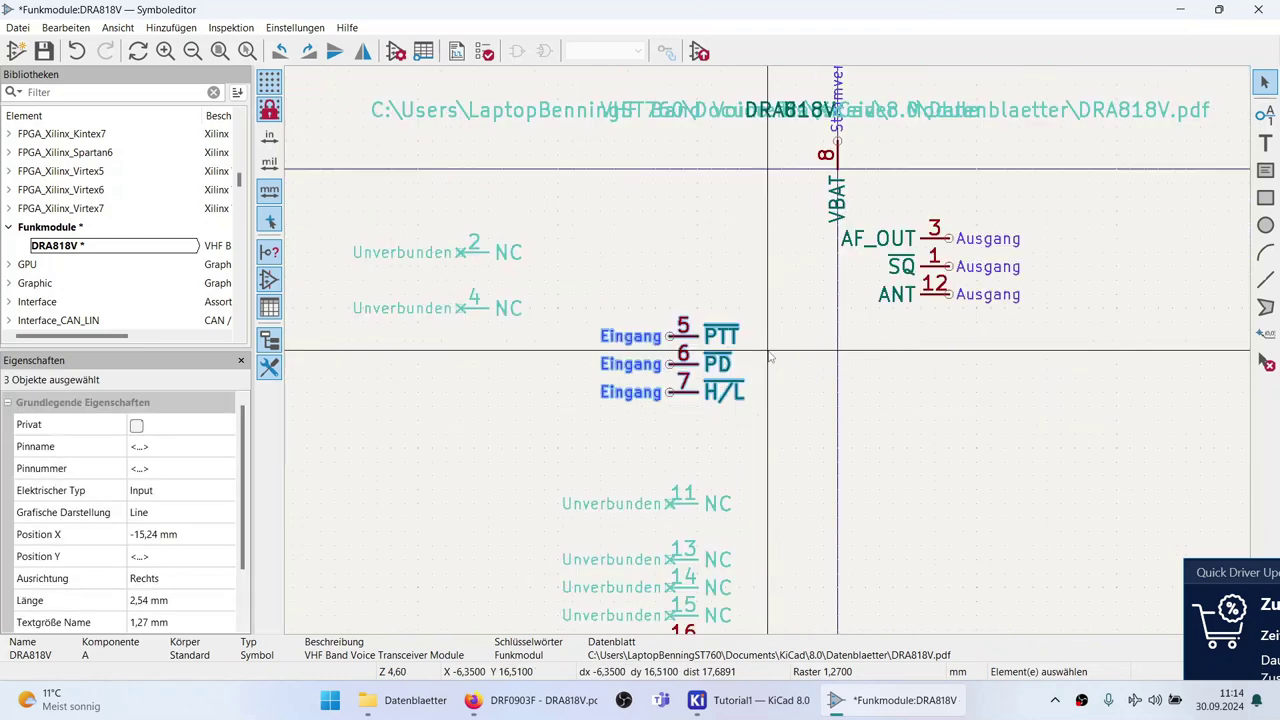
key("m")
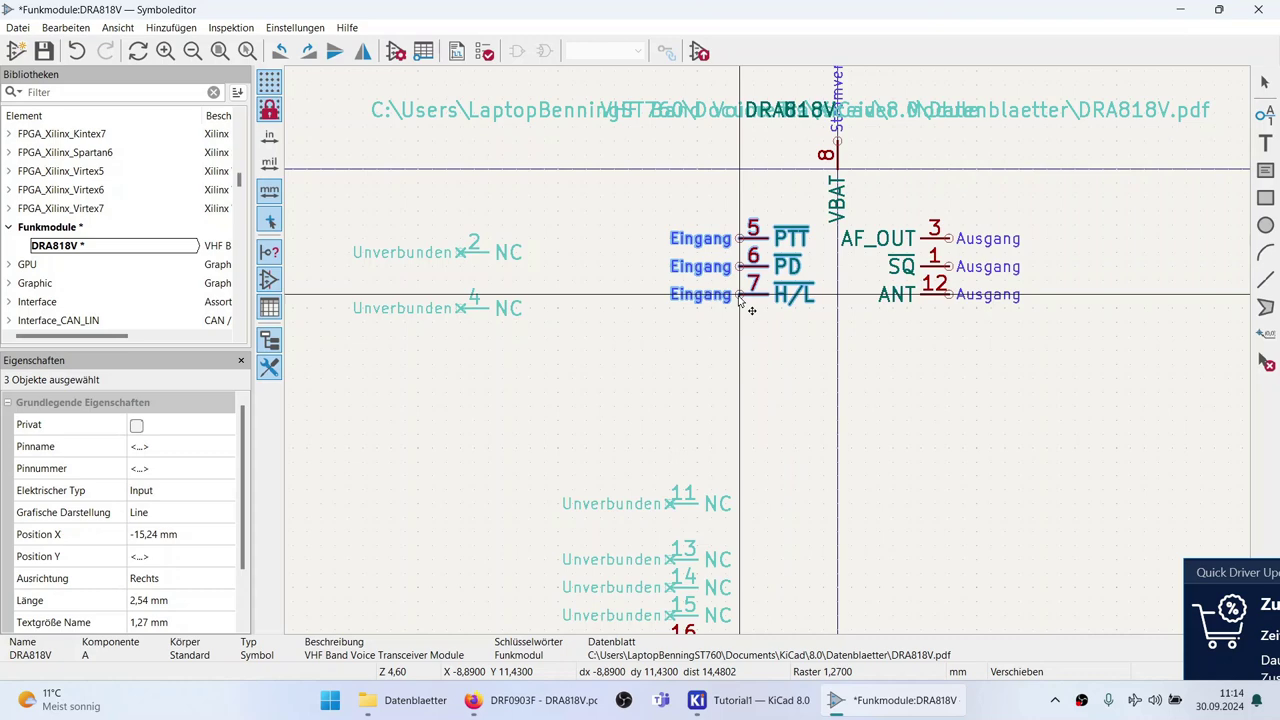
left_click(745, 303)
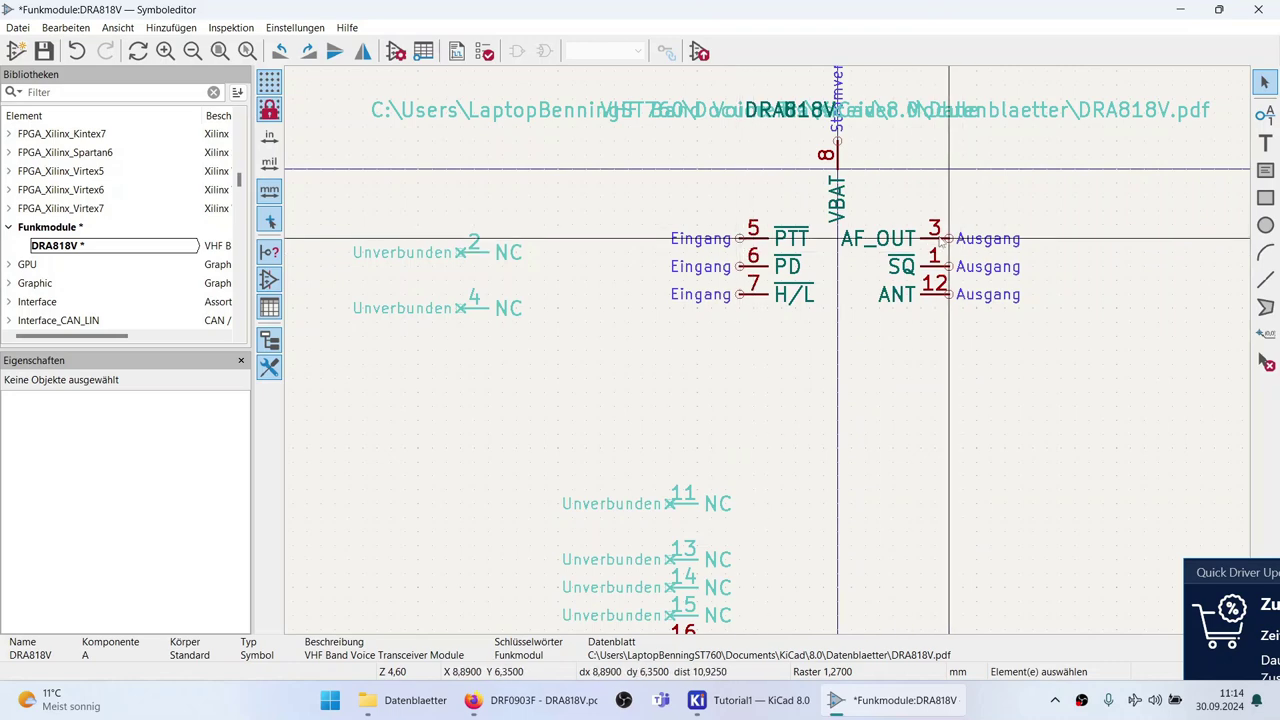
Move the RXD, TXD and MIC_IN pins 16 to 18 together into the column below H/L at X -8,89 mm.
scroll(772, 385, "down", 3)
scroll(766, 565, "up", 3)
left_click_drag(767, 460, 777, 281)
Move MIC_IN pin 18 above RXD, directly below H/L at X -8,89 mm, Y -13,97 mm.
scroll(820, 360, "down", 3)
scroll(800, 360, "up", 3)
left_click(780, 370)
left_click(787, 372)
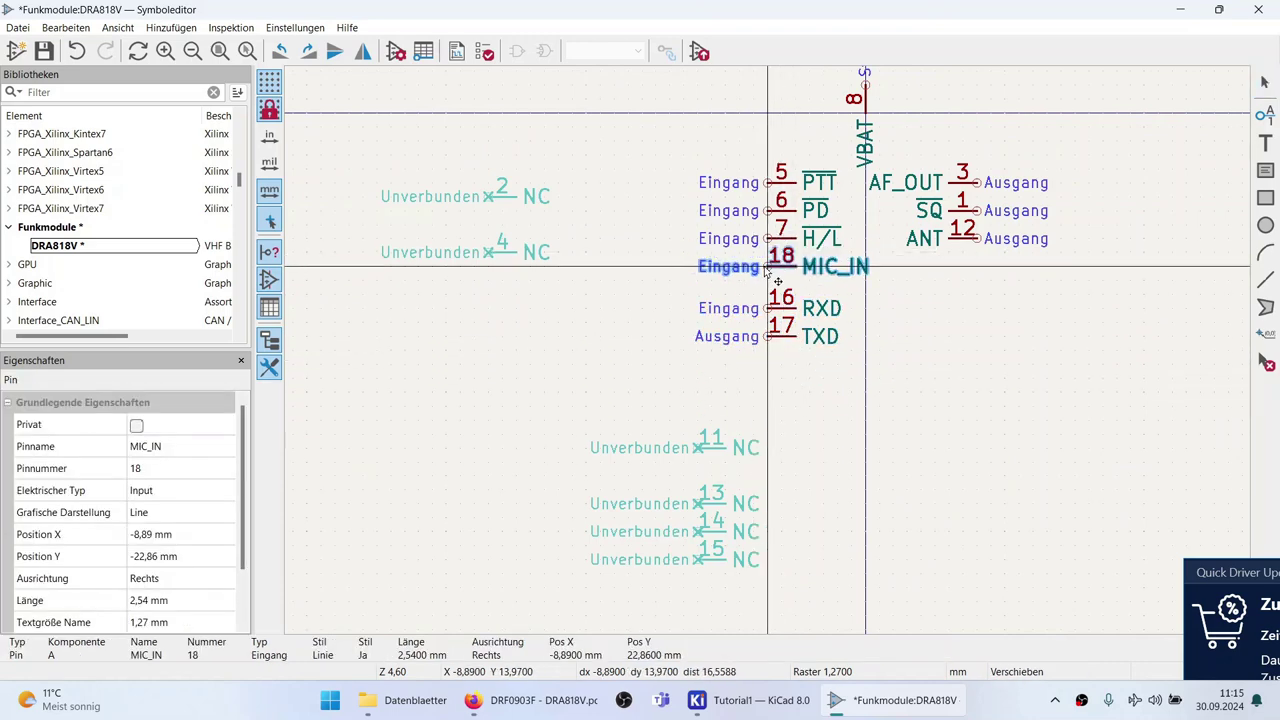
left_click(777, 281)
Move RXD pin 16 and TXD pin 17 together up by one 1,27 mm grid step, directly below MIC_IN.
scroll(790, 408, "up", 3)
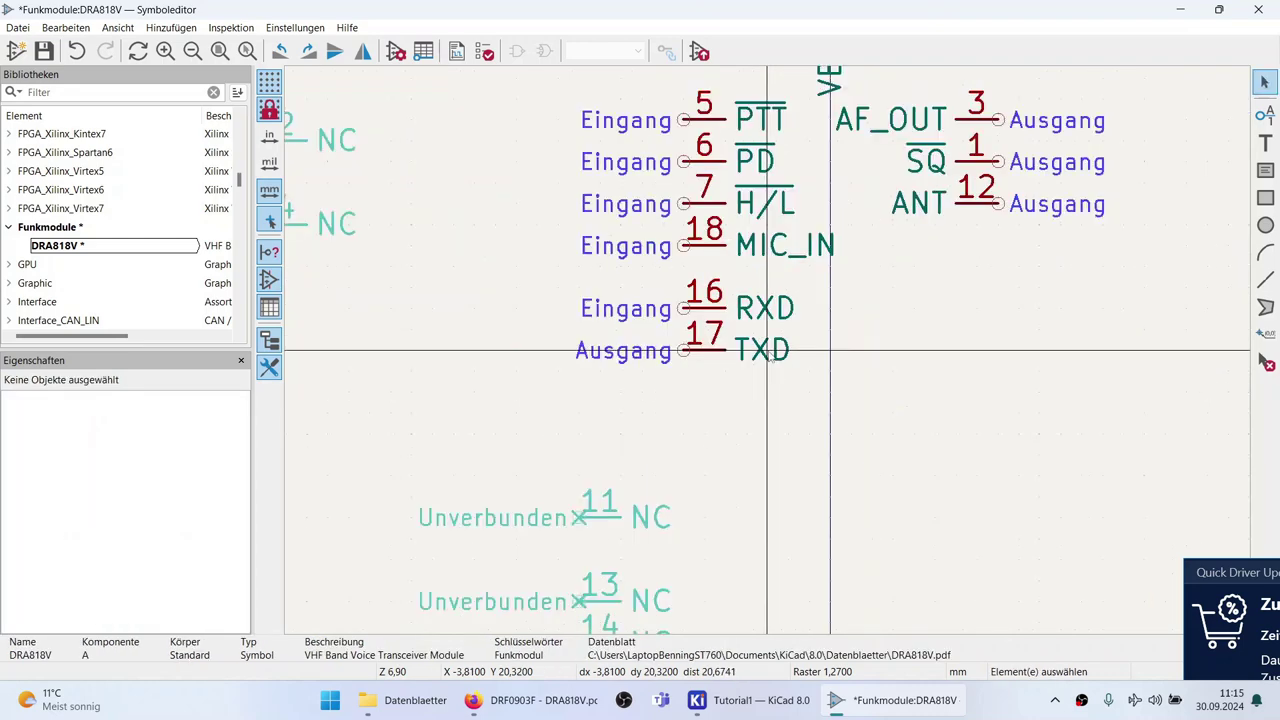
left_click_drag(790, 404, 603, 257)
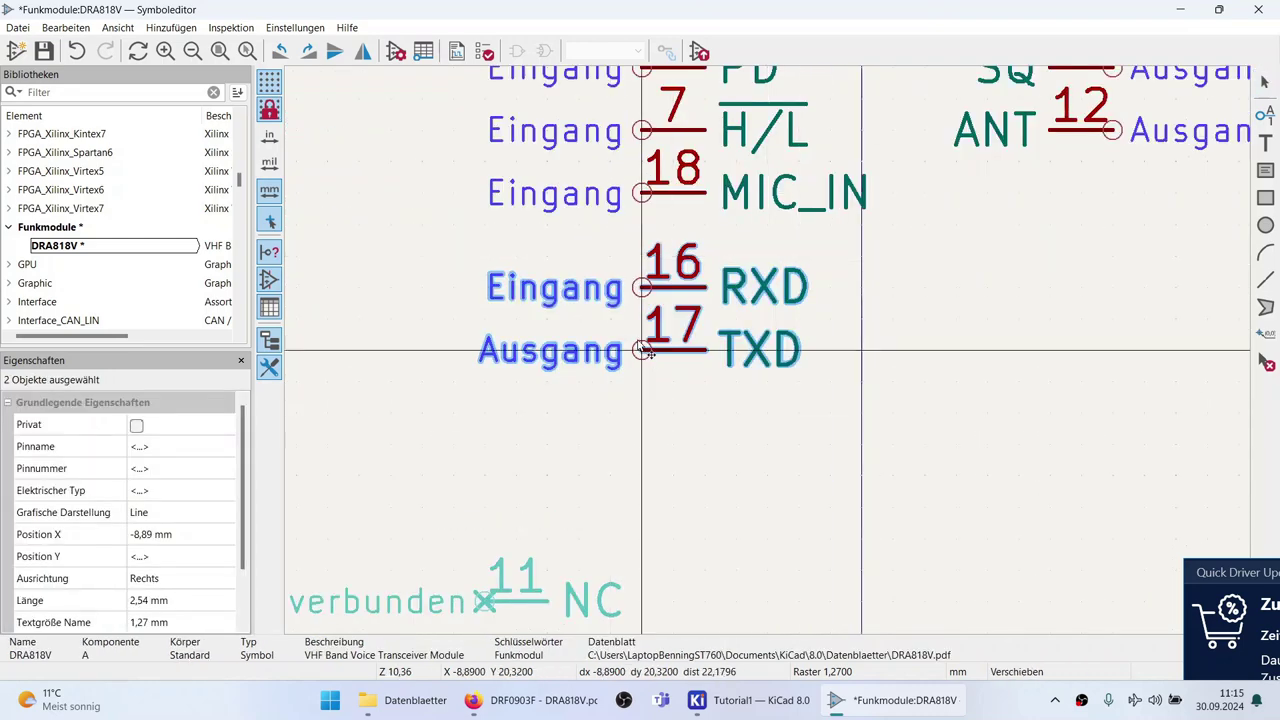
left_click_drag(640, 351, 640, 320)
left_click(663, 400)
scroll(760, 350, "down", 3)
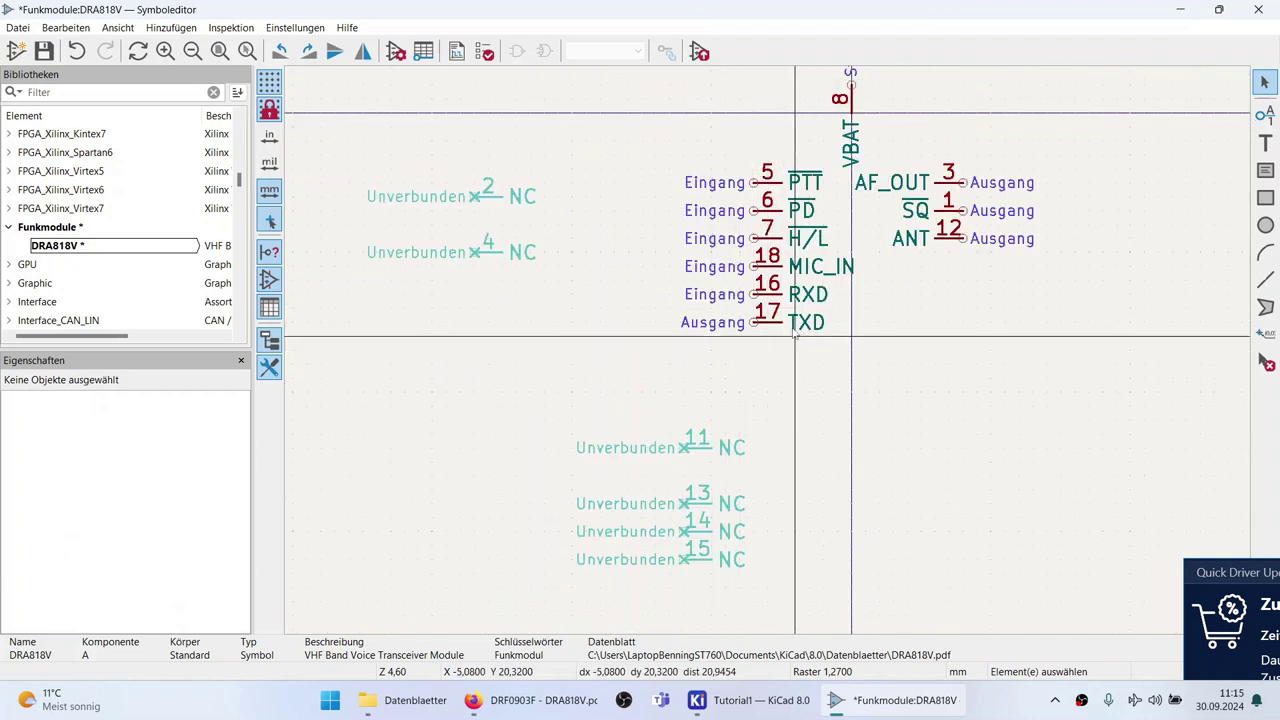
scroll(843, 365, "down", 2)
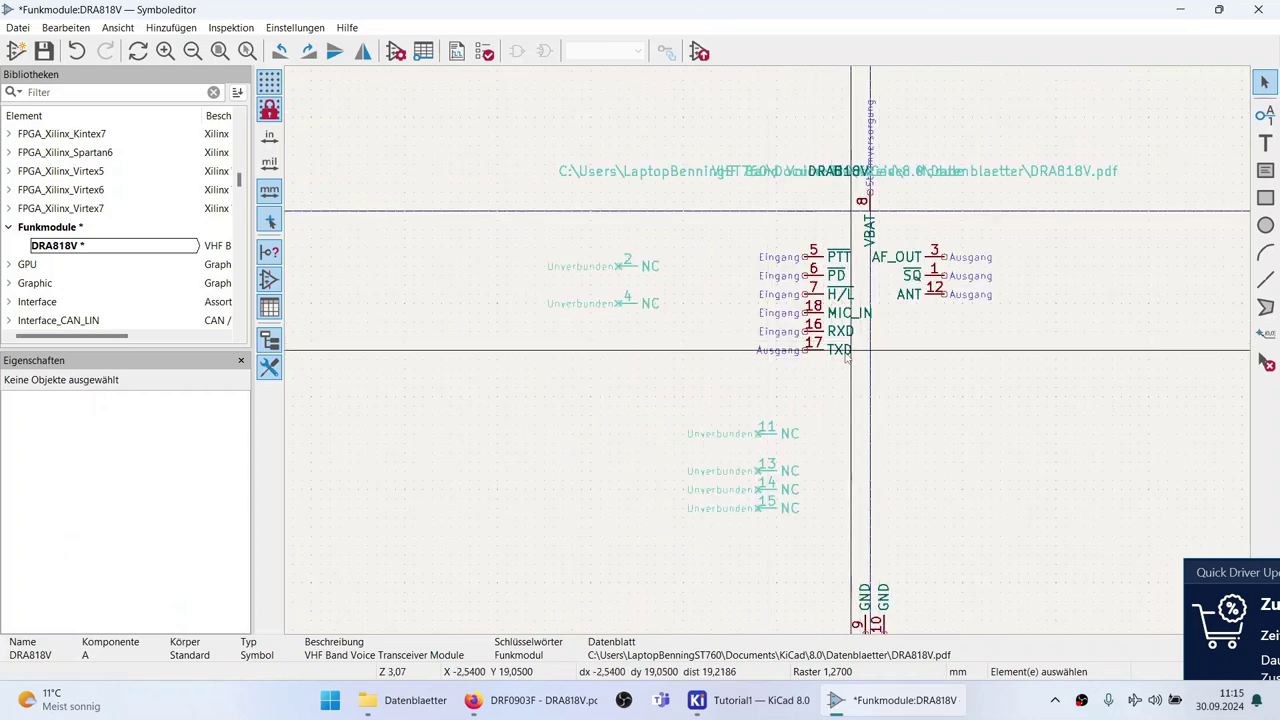
scroll(842, 358, "up", 2)
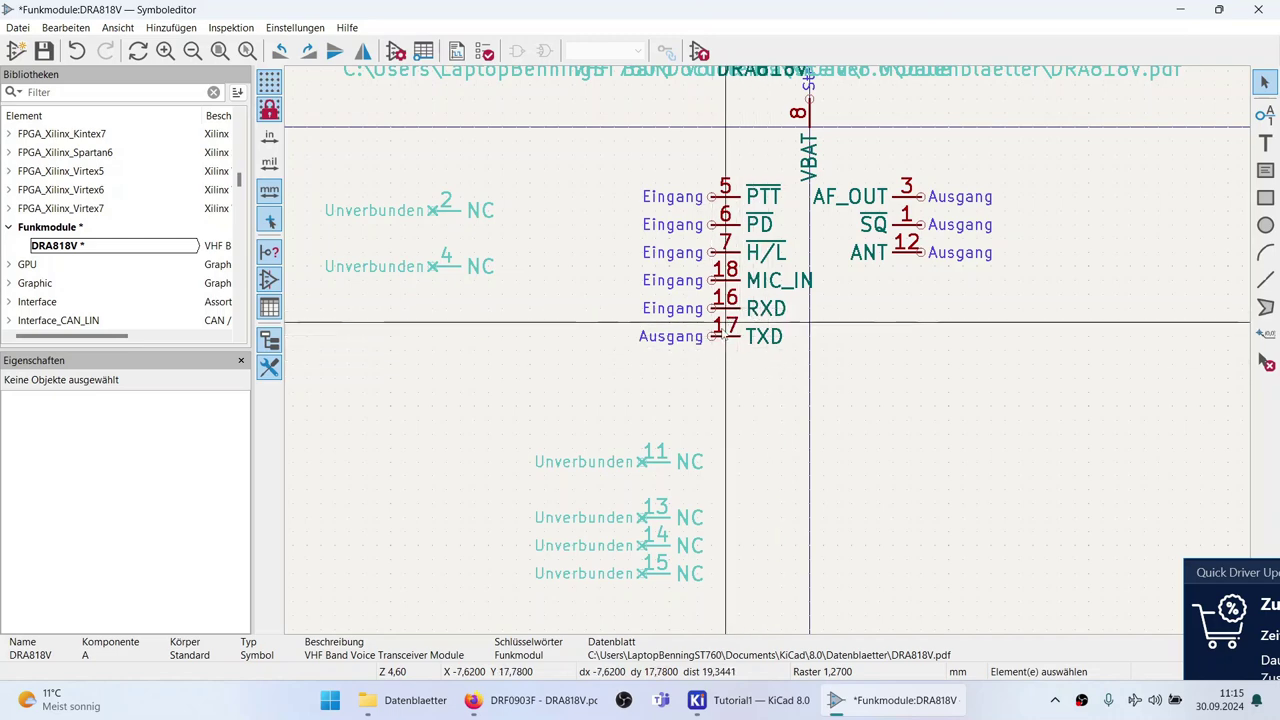
scroll(768, 350, "down", 2)
scroll(769, 356, "up", 2)
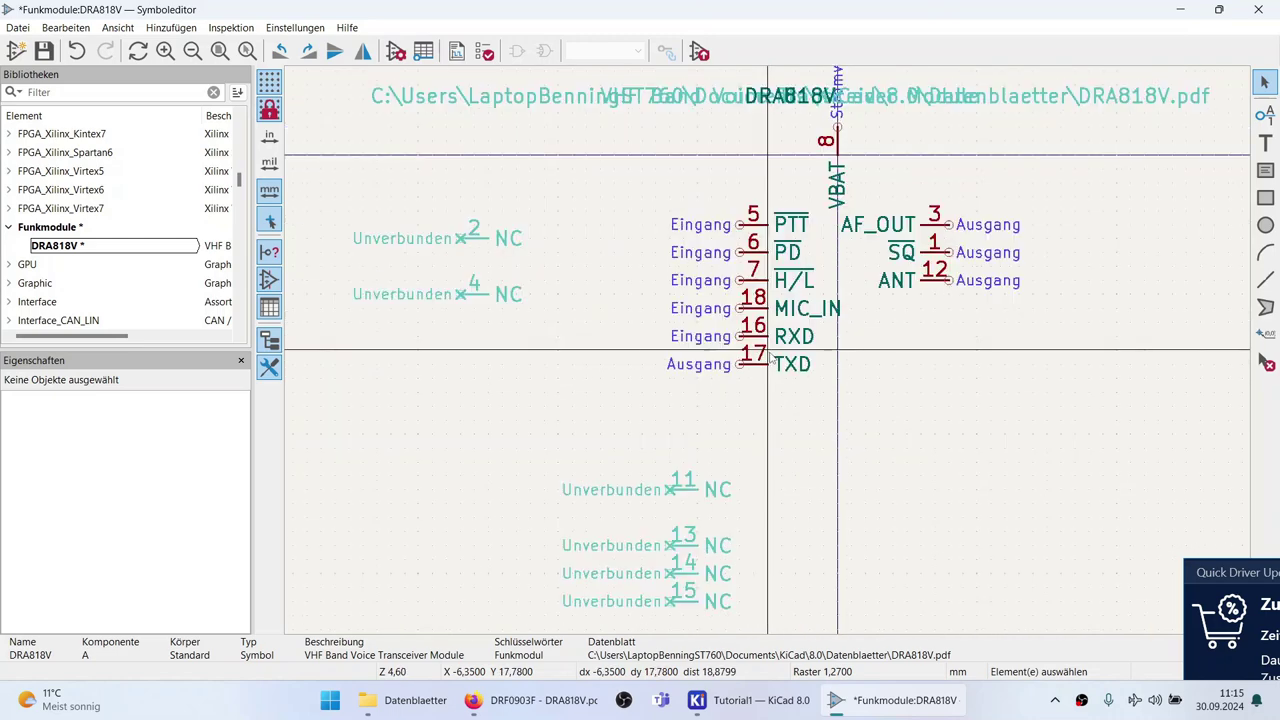
scroll(770, 359, "up", 2)
scroll(762, 357, "down", 3)
scroll(751, 356, "up", 1)
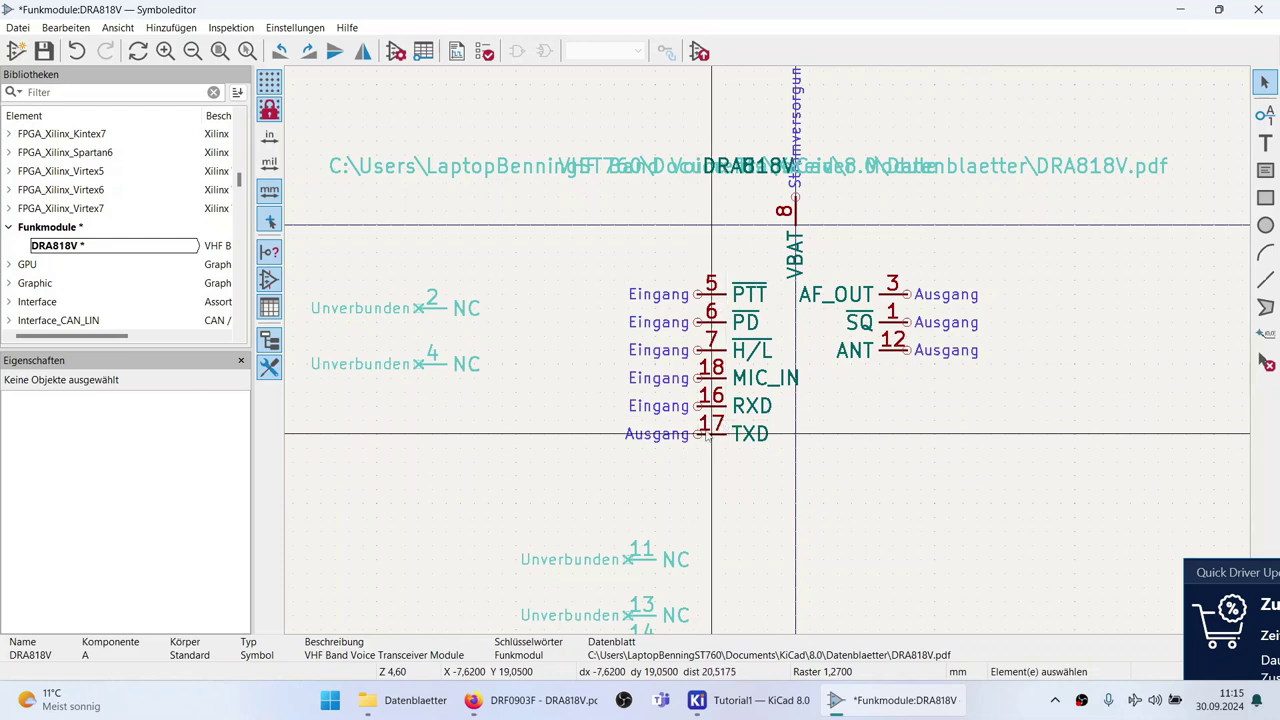
scroll(722, 440, "down", 2)
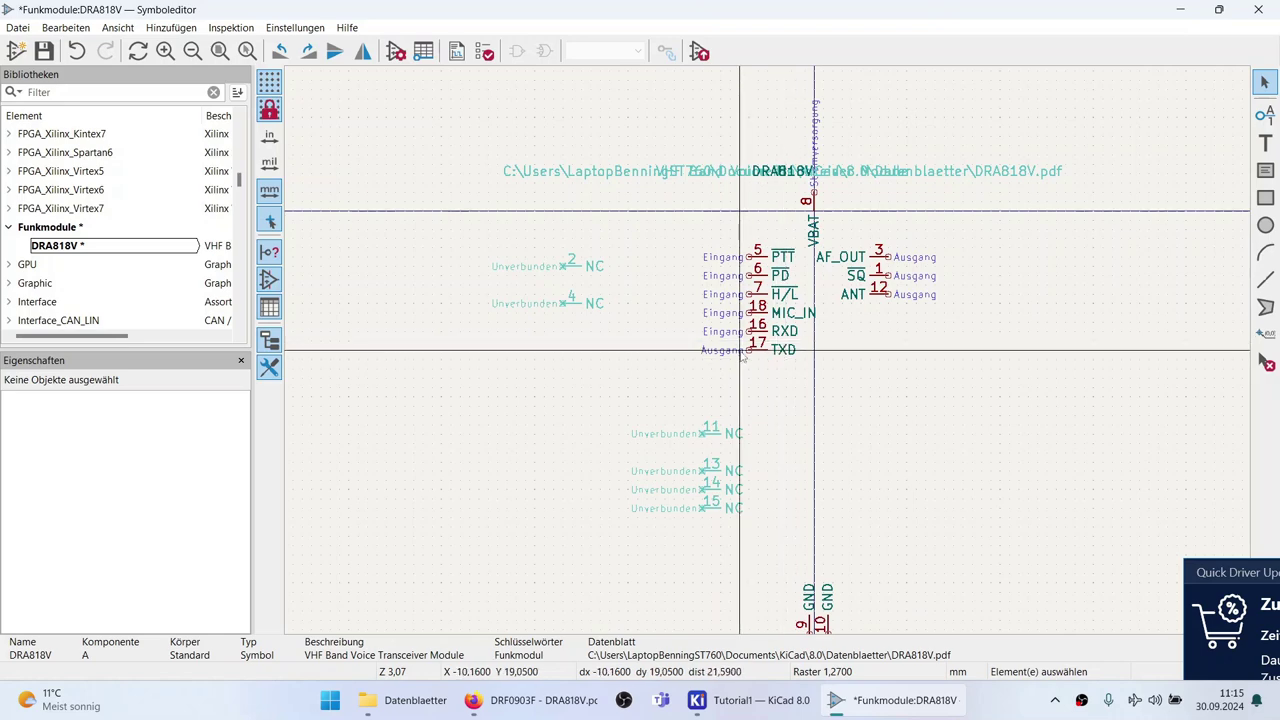
scroll(743, 357, "down", 1)
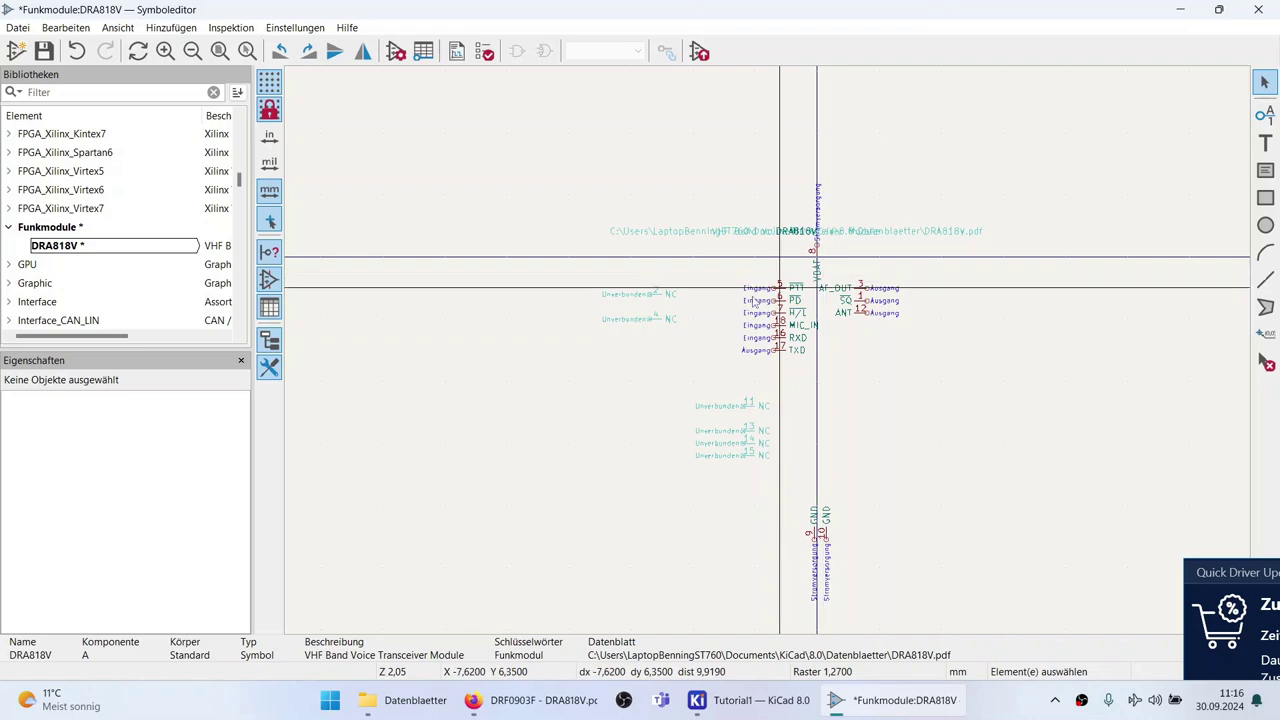
scroll(844, 360, "up", 4)
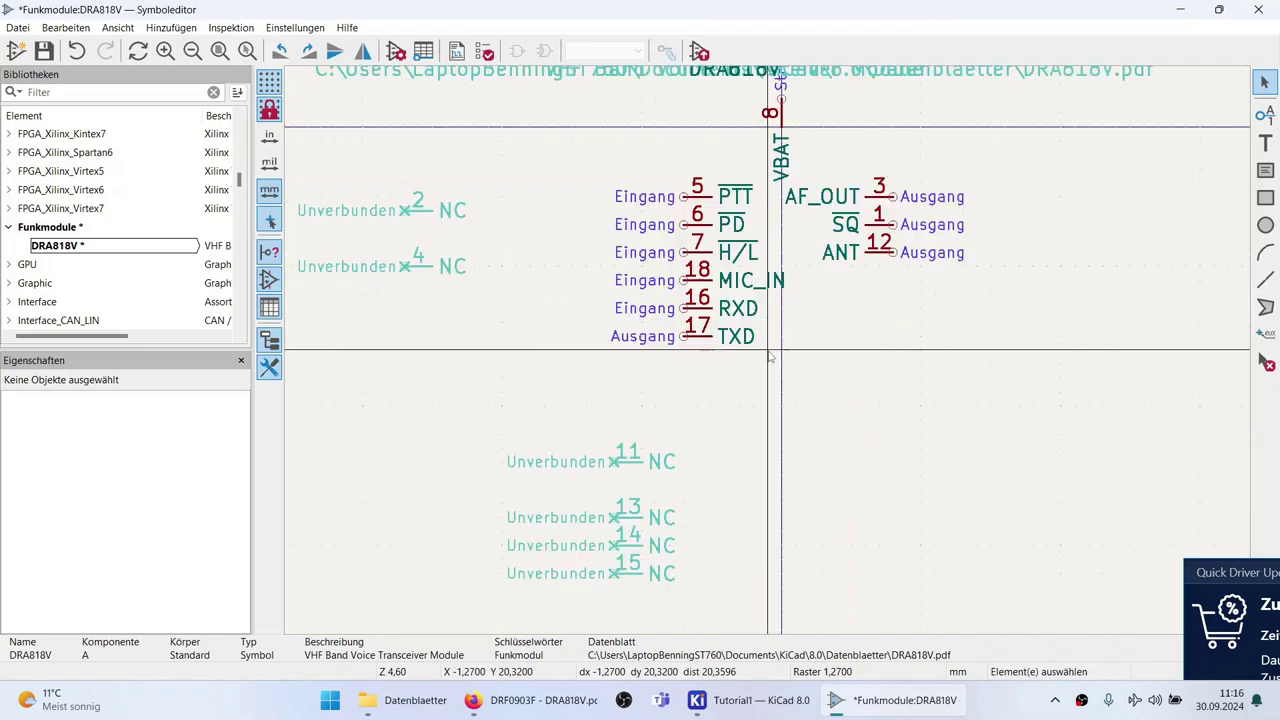
scroll(825, 350, "down", 2)
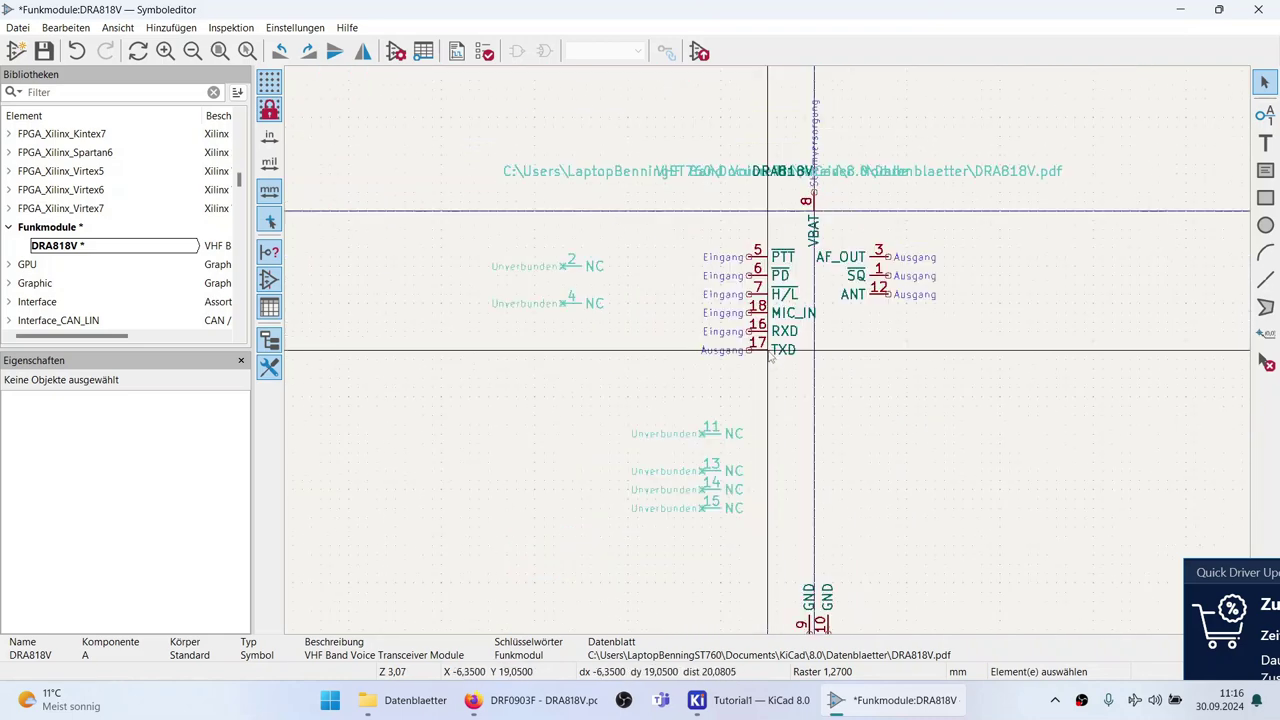
scroll(825, 350, "up", 2)
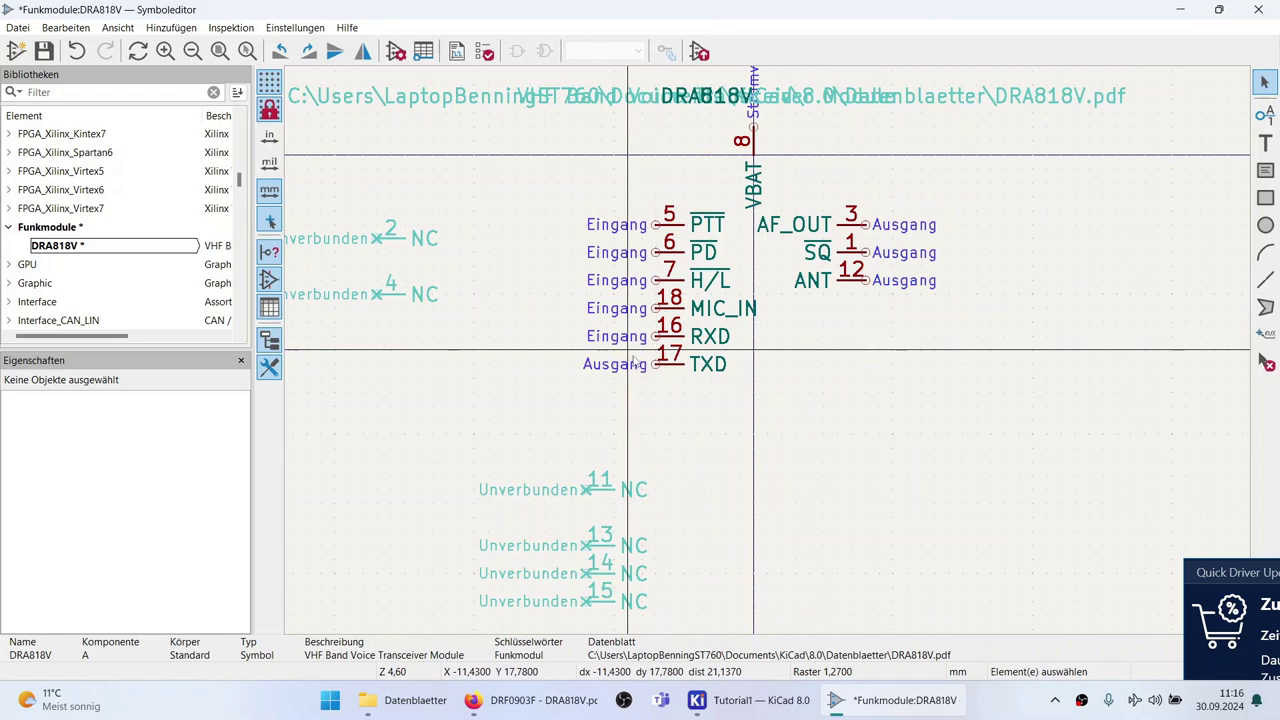
scroll(632, 366, "down", 2)
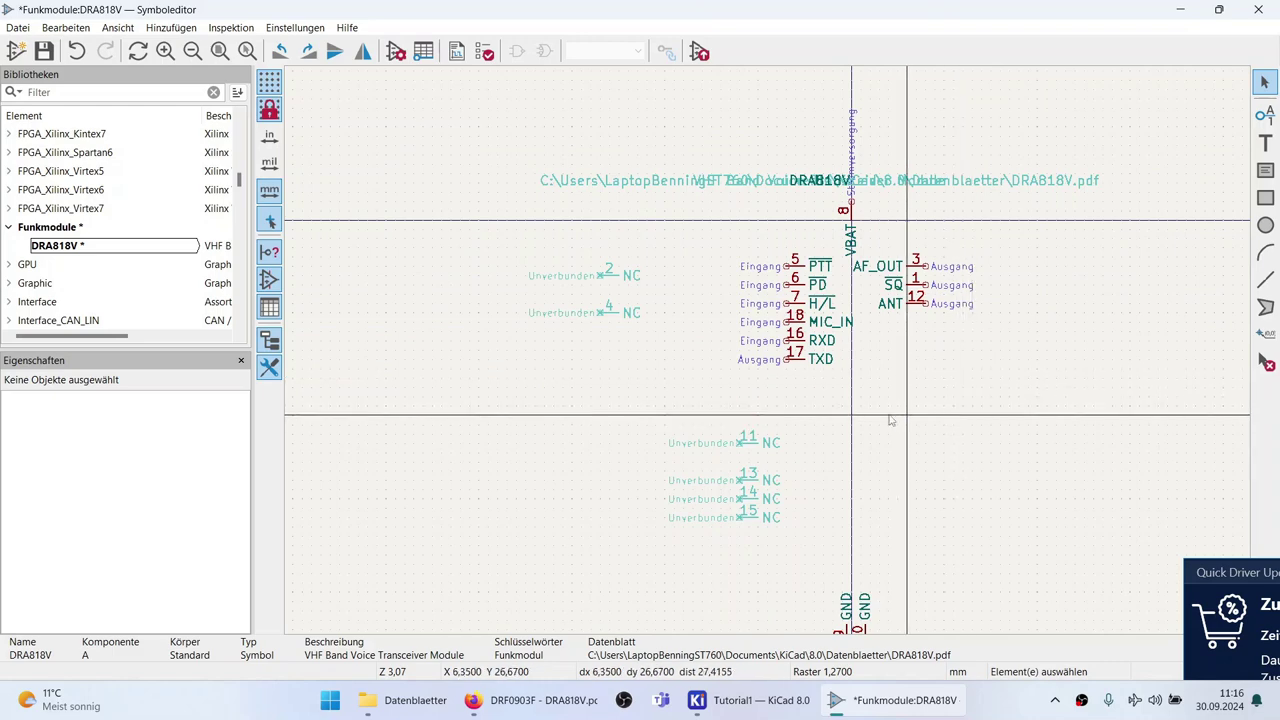
Rotate the NC pins 4 and 2 by 180 degrees and place them directly below ANT at X 10,16 mm.
left_click_drag(667, 357, 708, 345)
scroll(925, 359, "up", 3)
key("r")
key("r")
left_click_drag(779, 362, 770, 303)
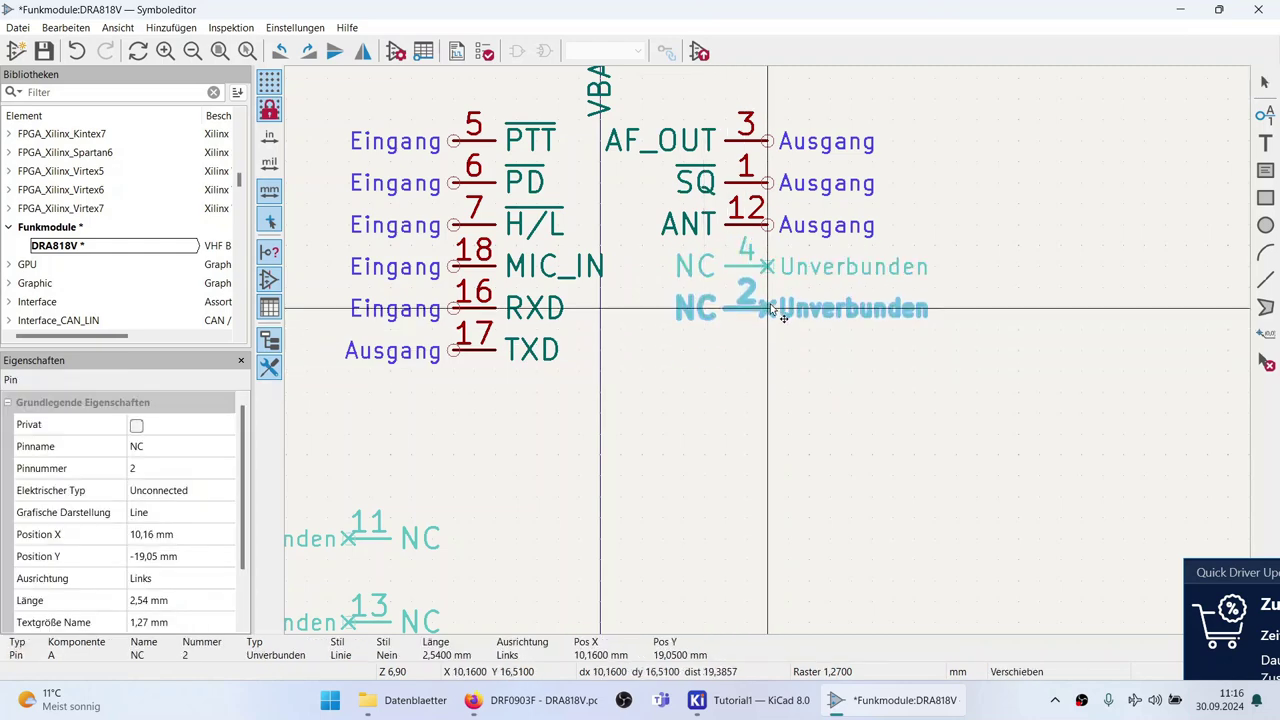
left_click(762, 376)
Move the NC pins 11 and 13 to 15 together to X -8,89 mm, with pin 11 directly below TXD.
scroll(770, 357, "down", 2)
scroll(770, 357, "down", 2)
left_click_drag(643, 509, 600, 400)
left_click_drag(592, 487, 726, 358)
scroll(660, 400, "up", 2)
left_click(727, 358)
Rotate the NC pins 13 to 15 by 180 degrees and place them directly below NC pin 2 at X 10,16 mm.
left_click_drag(777, 400, 706, 262)
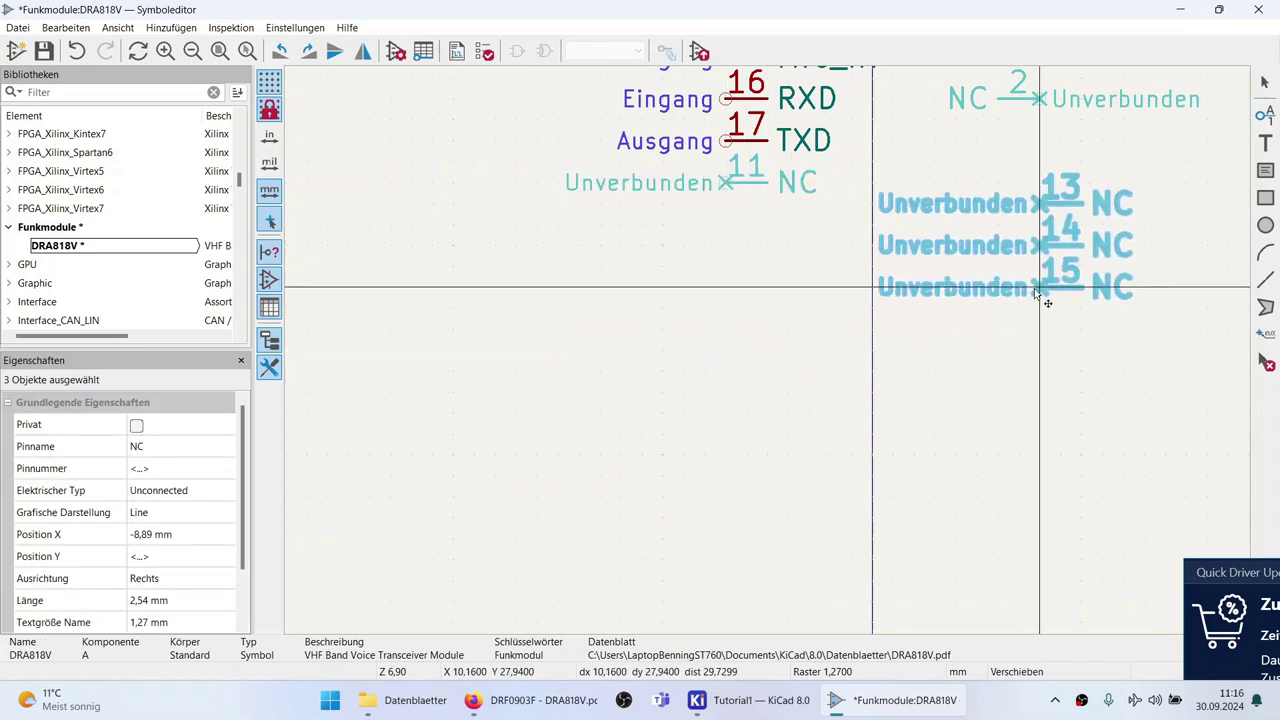
key("r")
key("r")
scroll(1034, 288, "down", 2)
scroll(768, 350, "up", 2)
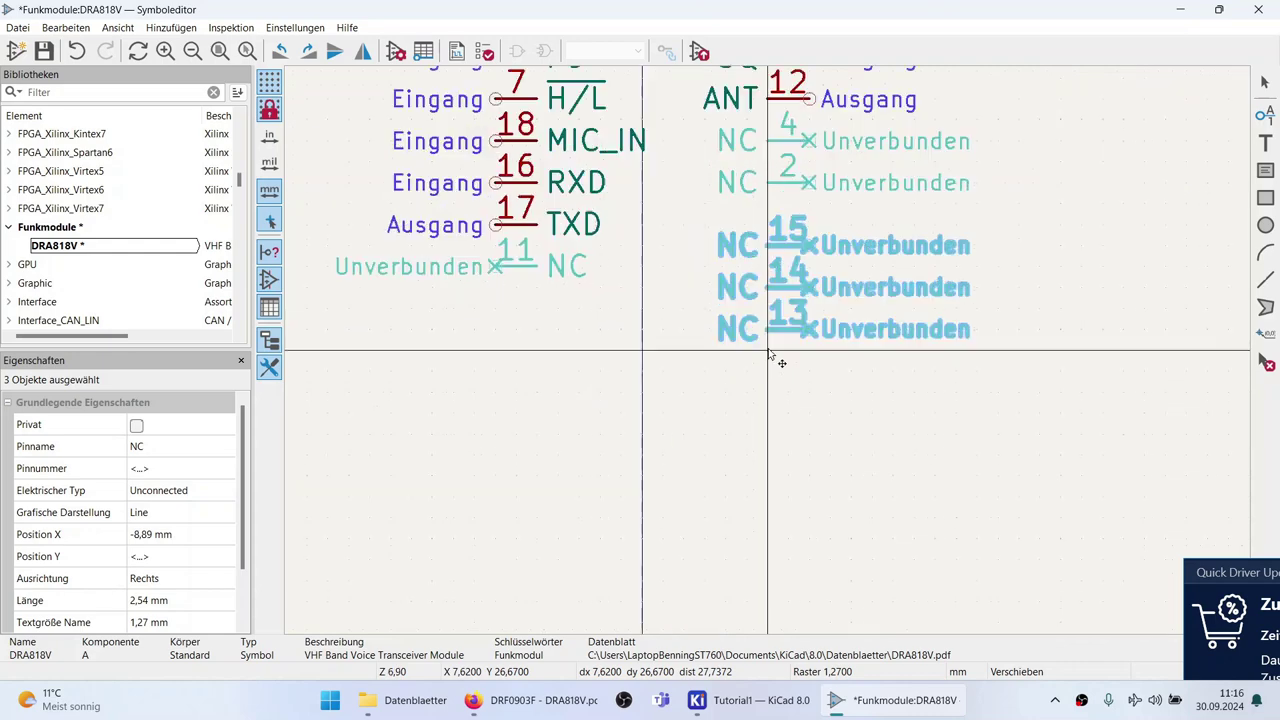
left_click(770, 324)
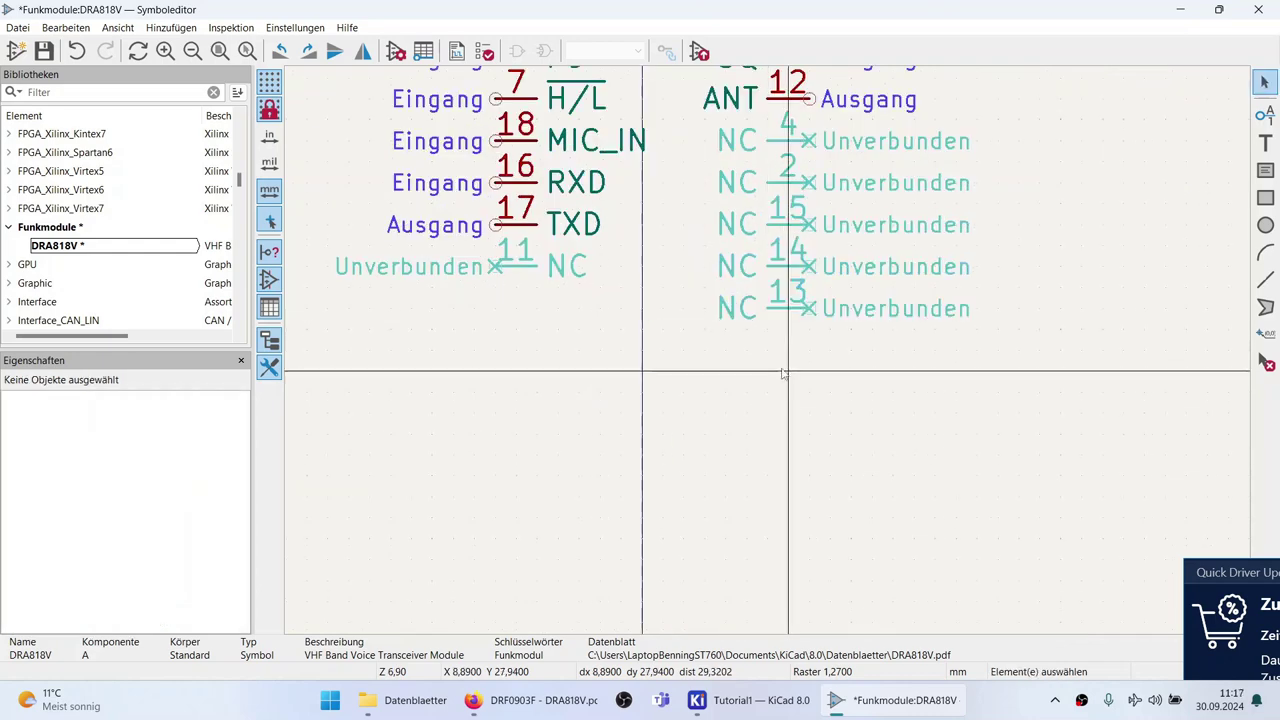
Move the GND pins 9 and 10 together up to Y -31,75 mm, one grid step either side of the vertical axis, and save the symbol.
scroll(787, 380, "down", 3)
scroll(772, 362, "down", 4, "shift")
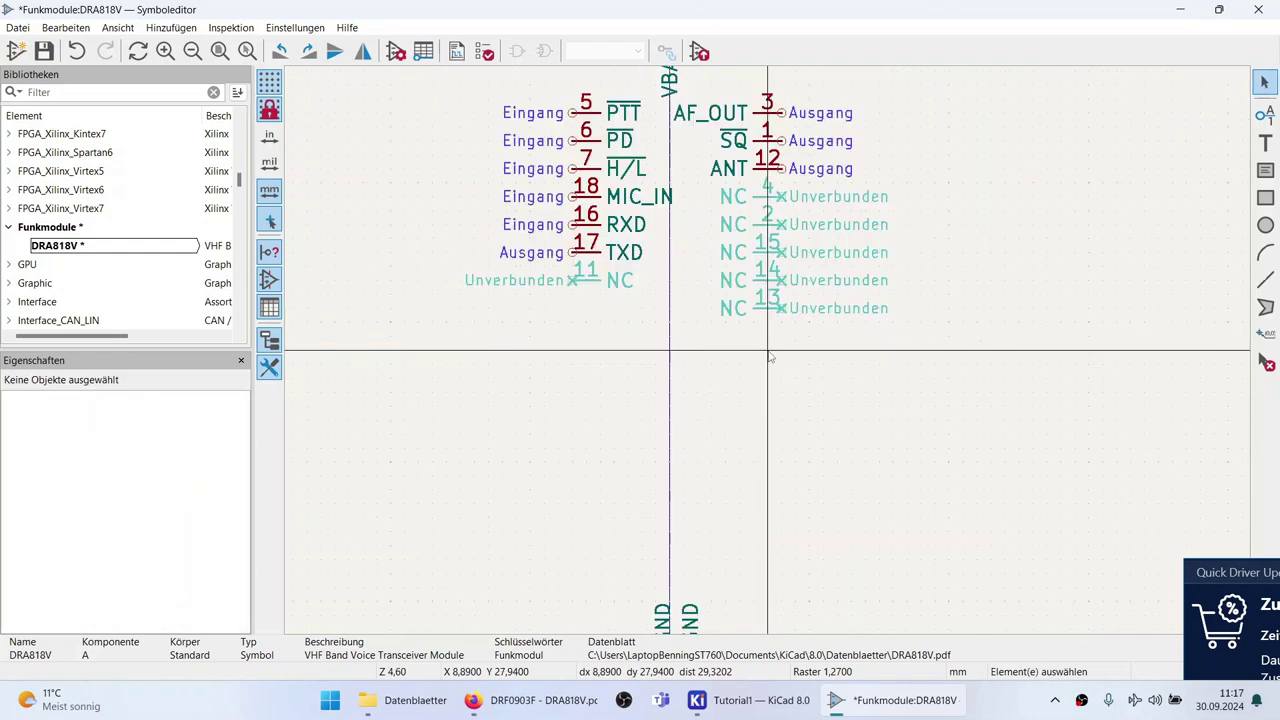
left_click_drag(766, 480, 666, 423)
key("m")
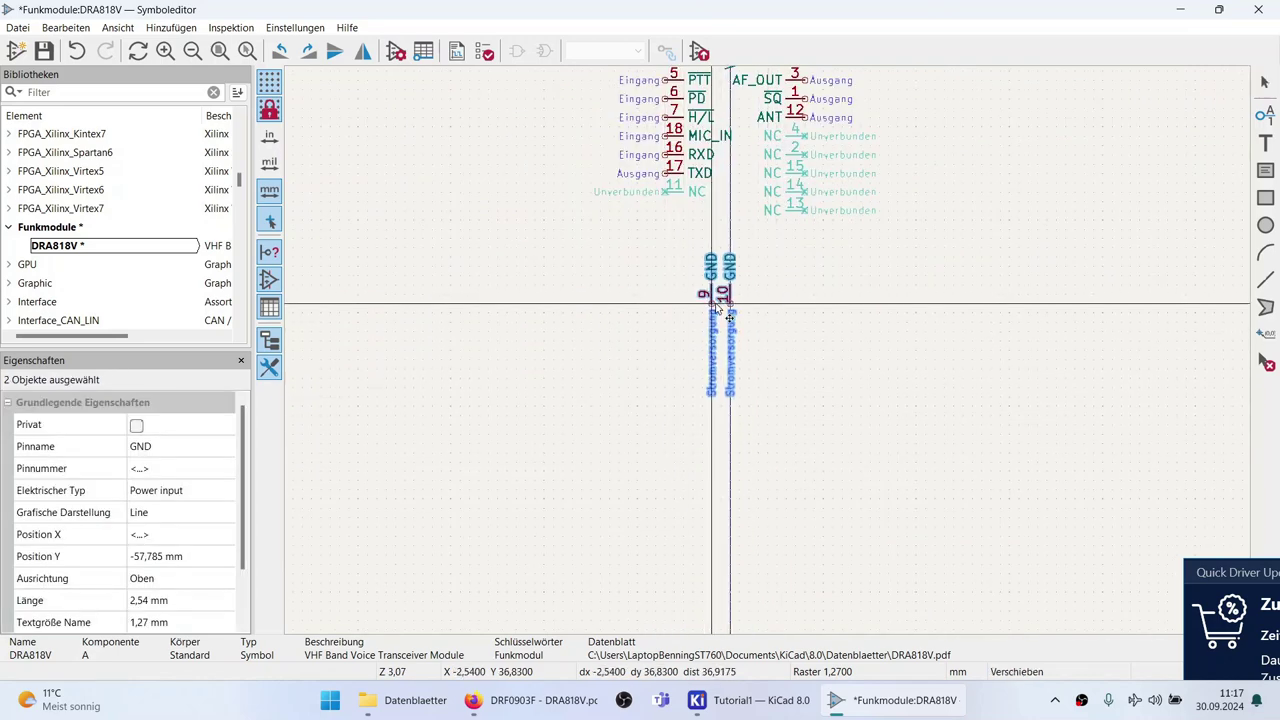
scroll(760, 310, "down", 3)
scroll(778, 366, "up", 3)
scroll(778, 366, "up", 4)
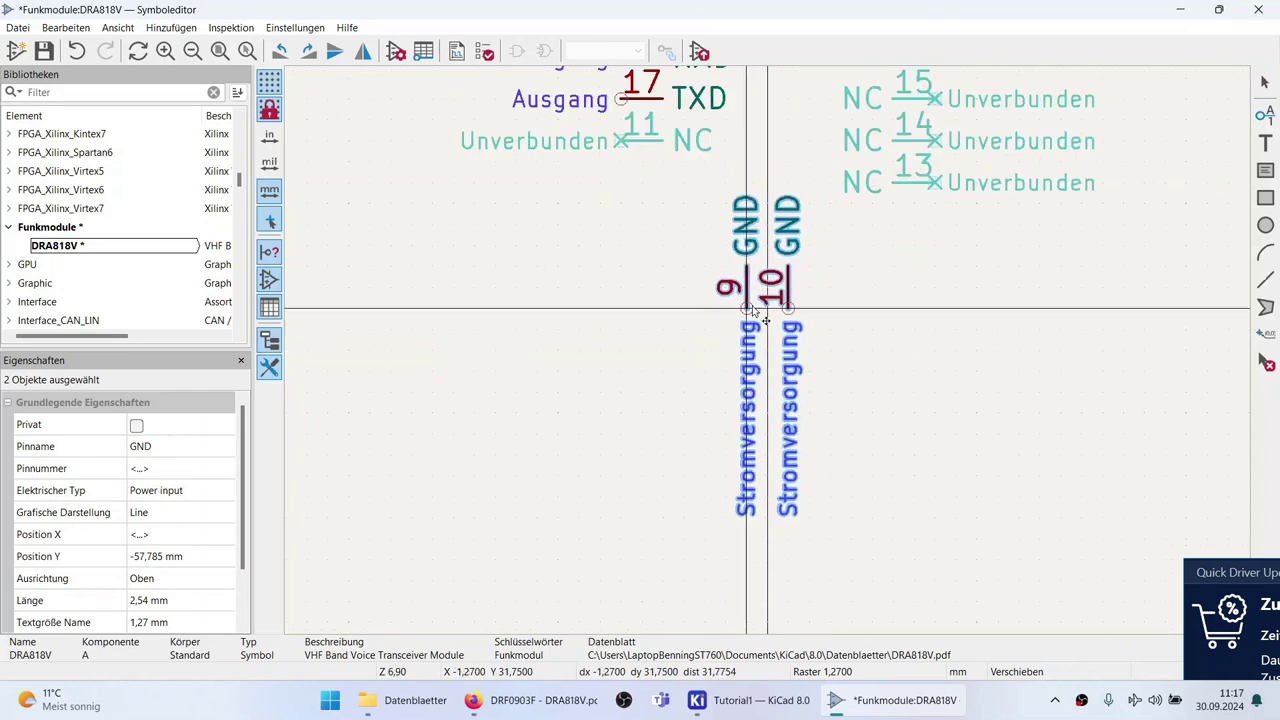
left_click(757, 312)
scroll(787, 347, "down", 4)
scroll(787, 347, "up", 3)
scroll(787, 347, "down", 1)
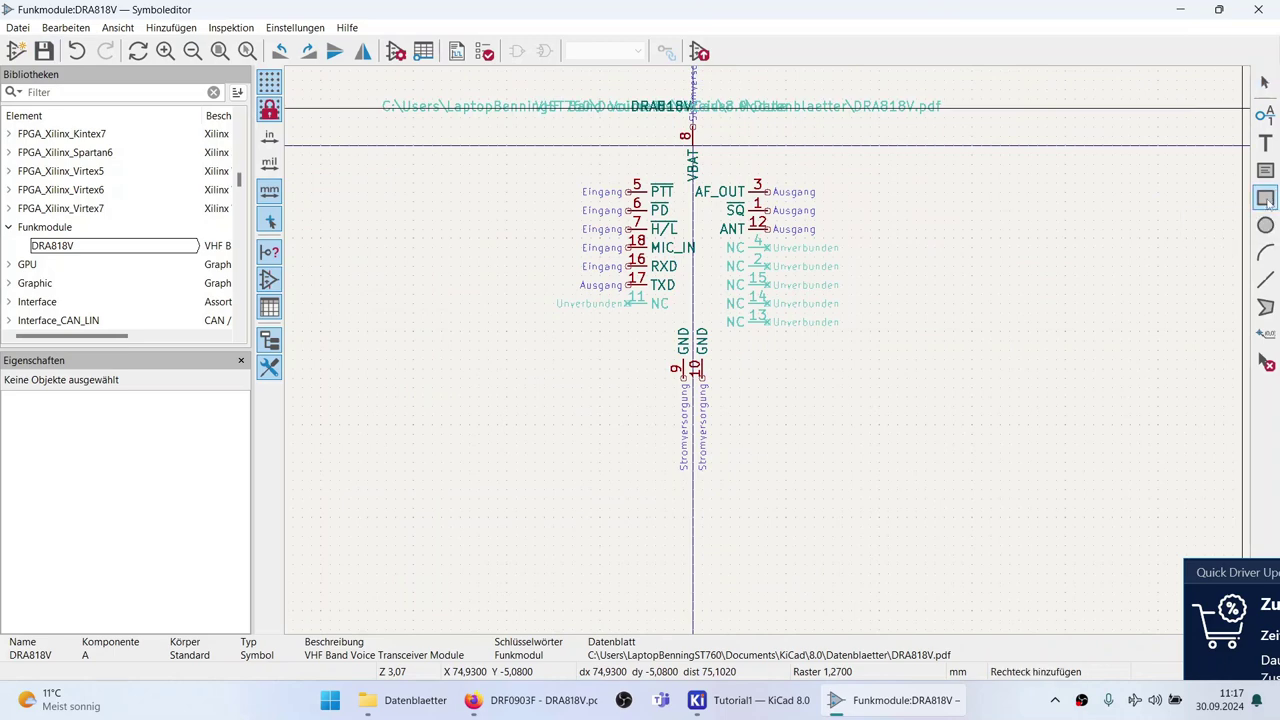
Draw the symbol body as a rectangle from X -6,35 mm, Y 0 mm to X 7,62 mm, Y -29,21 mm, touching the pins' inner ends.
scroll(650, 182, "up", 3)
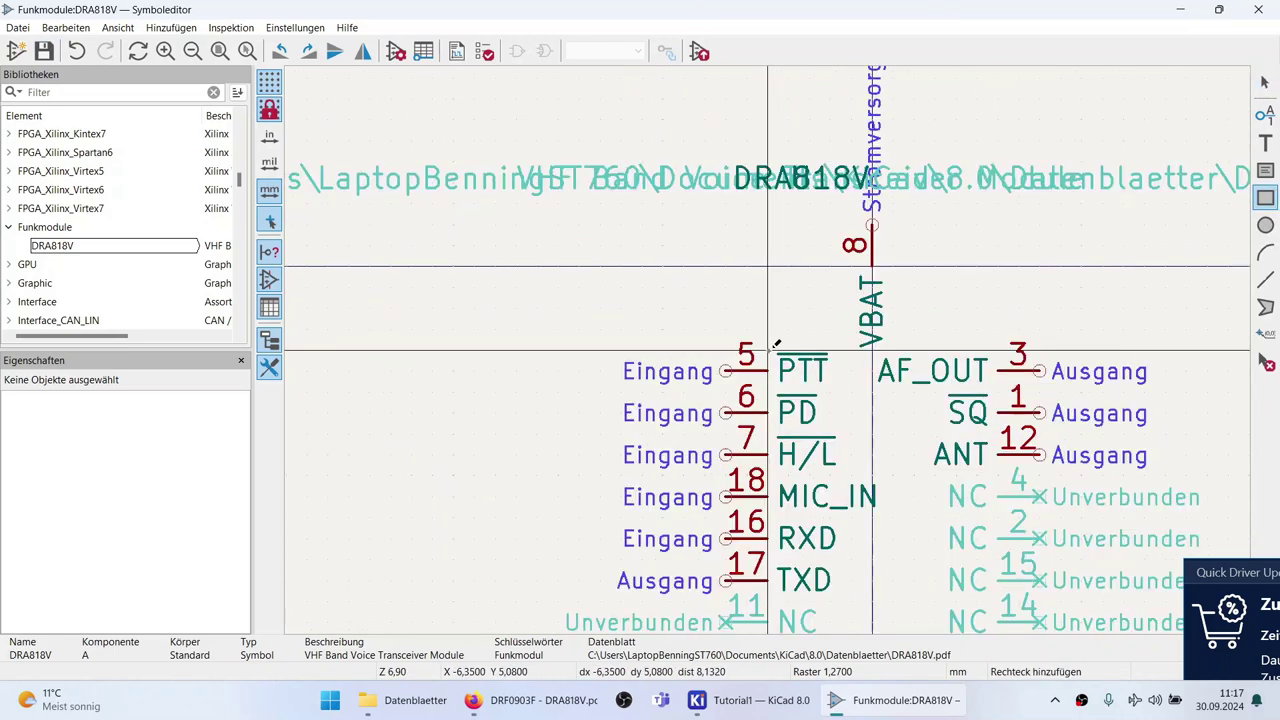
left_click(768, 264)
scroll(1010, 460, "down", 3)
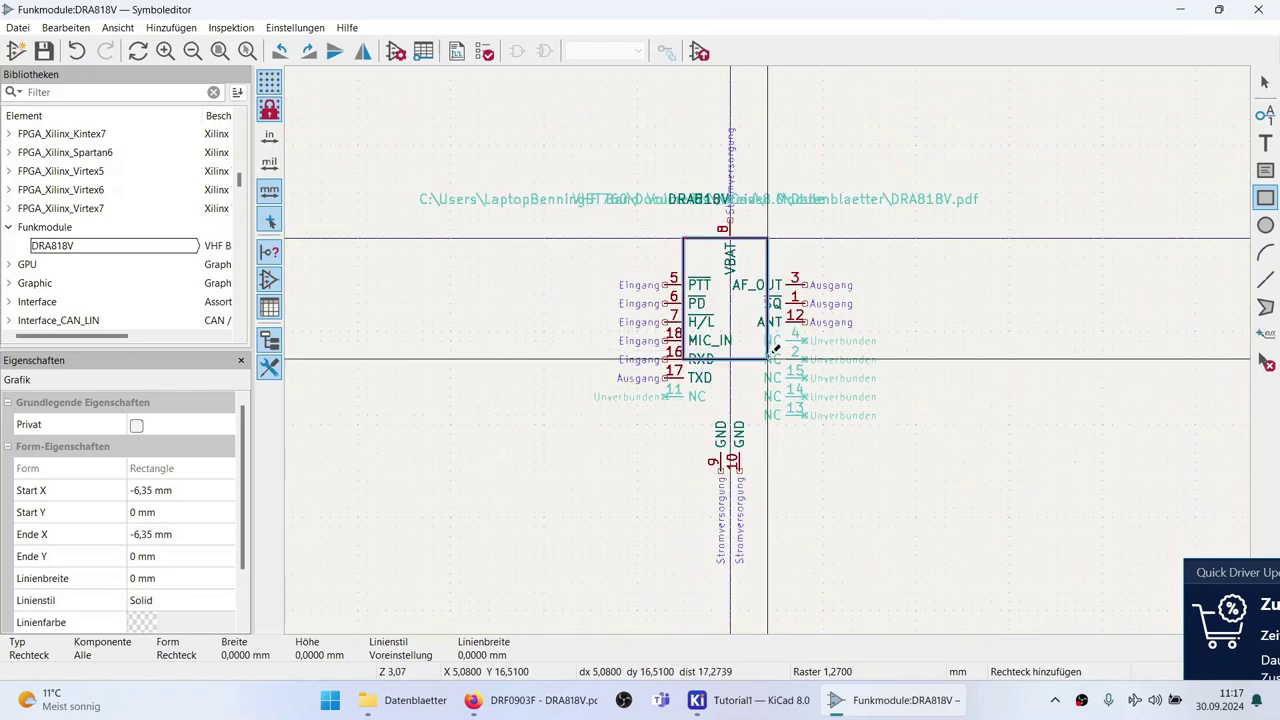
scroll(775, 396, "up", 3)
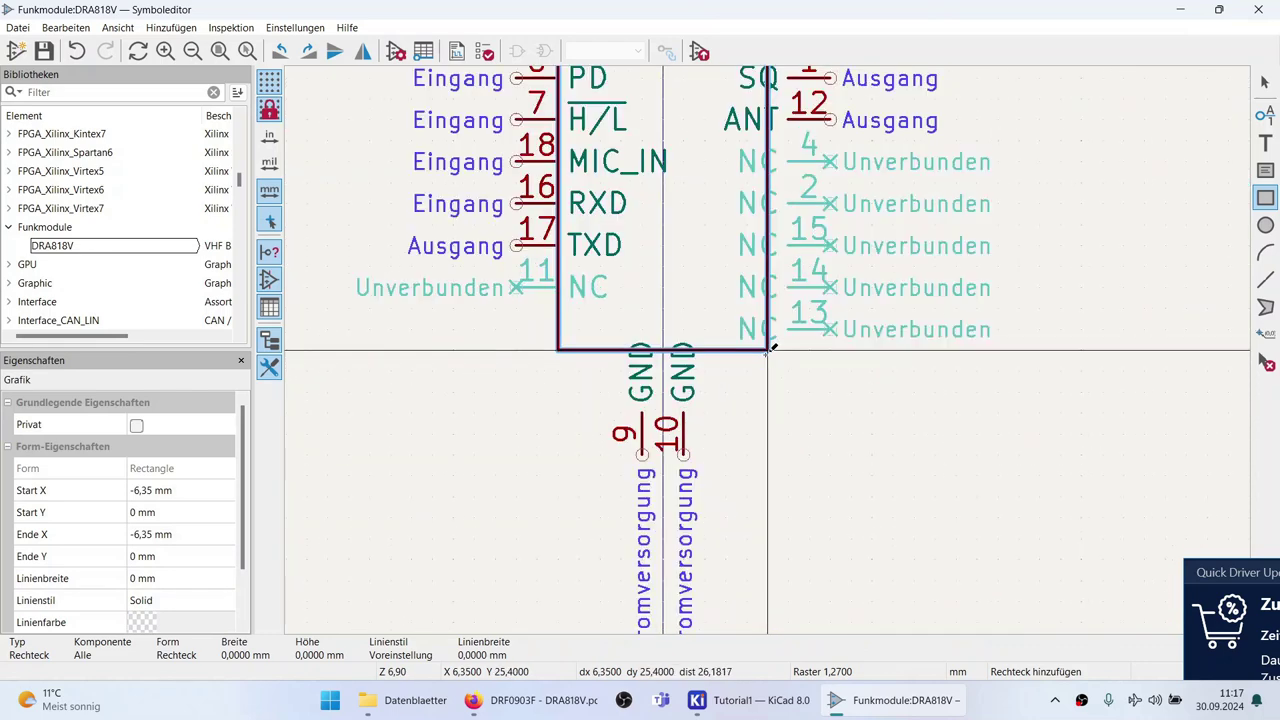
left_click(787, 408)
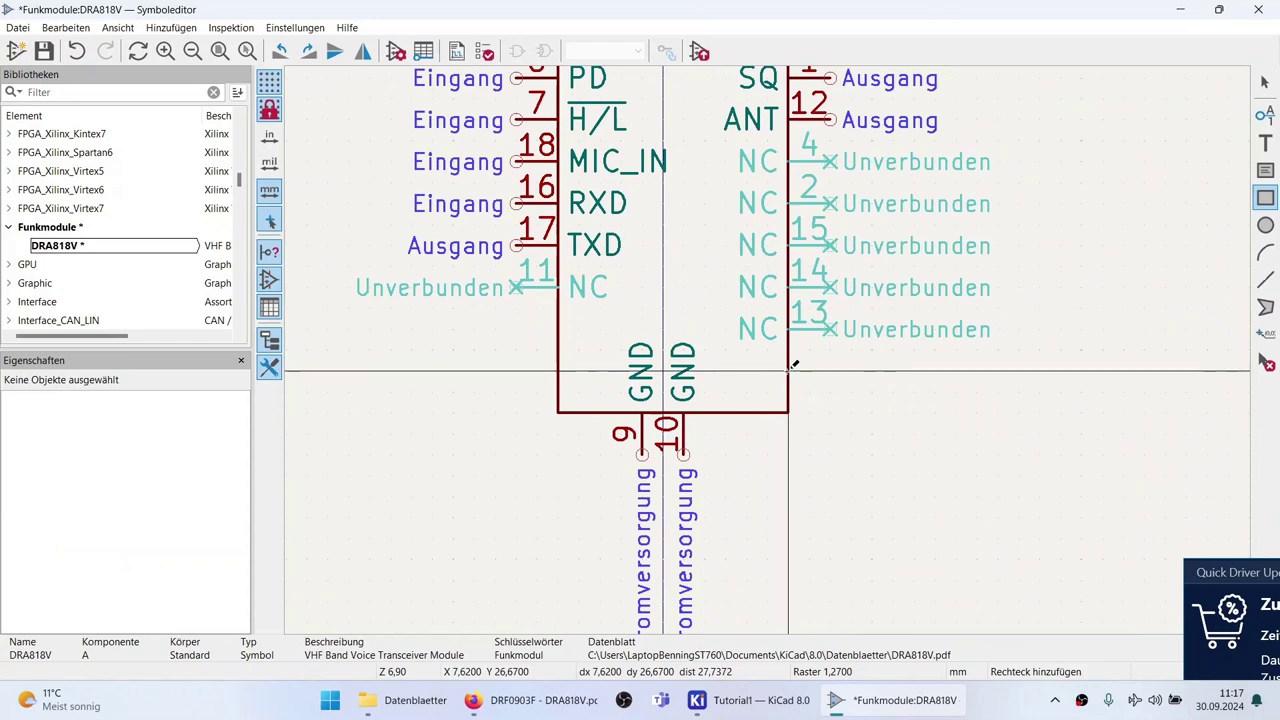
Fill the body rectangle with the body background colour (Mit Körper-Hintergrundfarbe füllen) and deselect it.
left_click(773, 419)
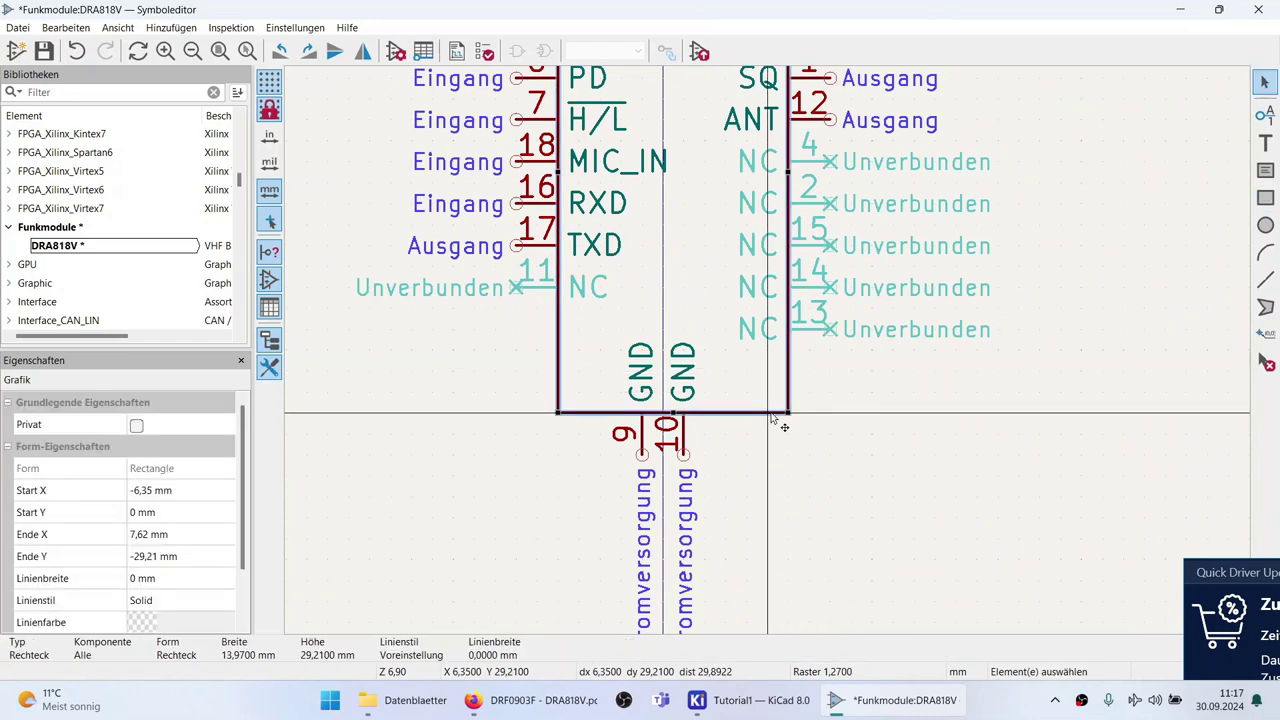
double_click(772, 418)
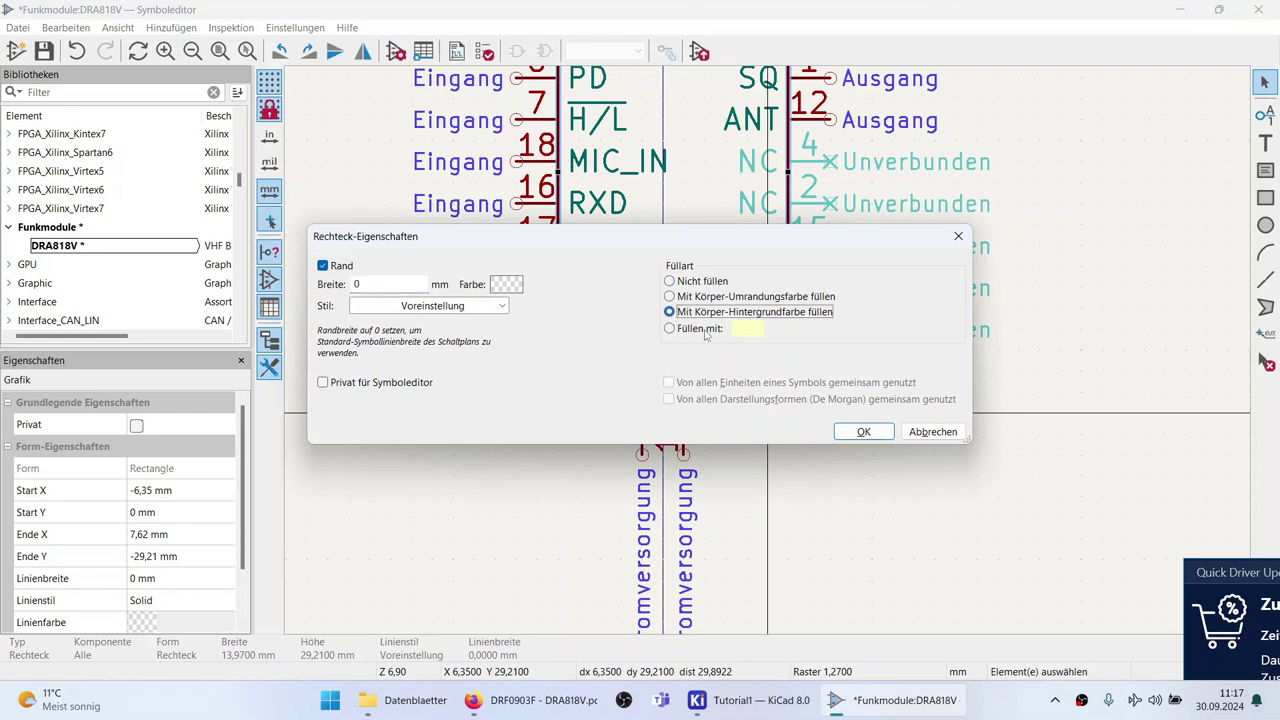
left_click(863, 432)
scroll(890, 470, "down", 2)
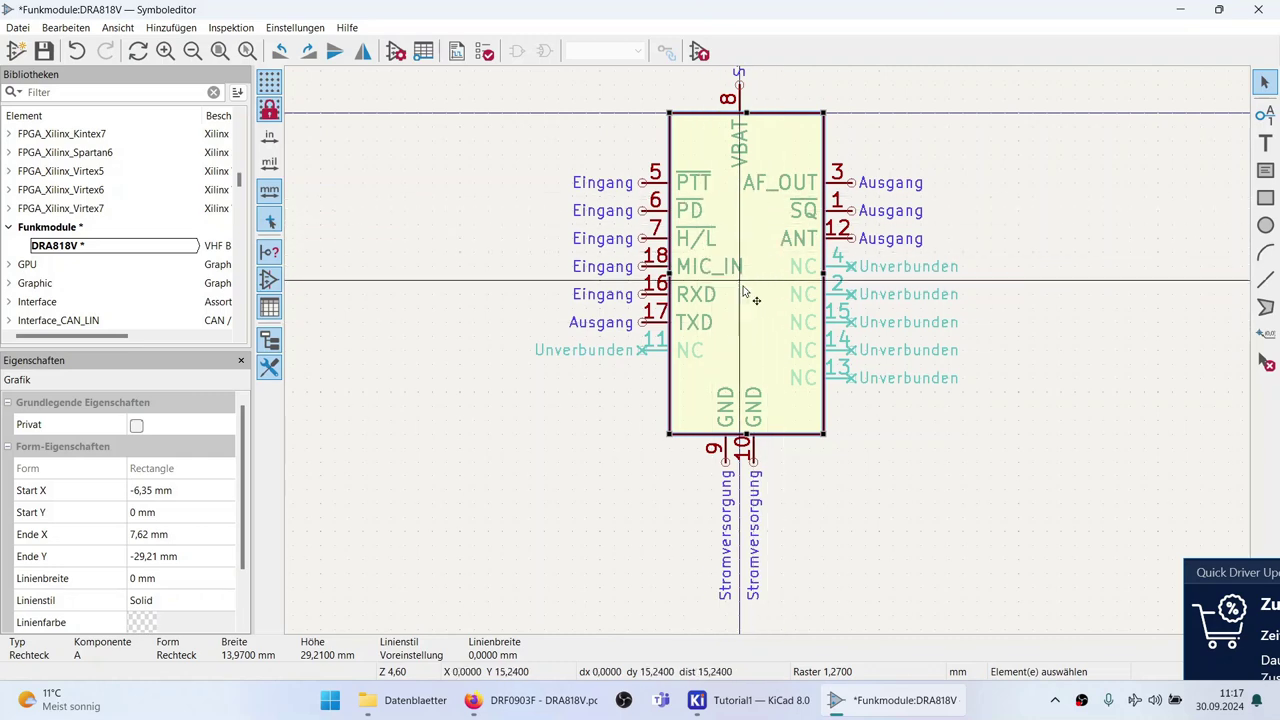
scroll(770, 360, "up", 3)
scroll(770, 360, "down", 2)
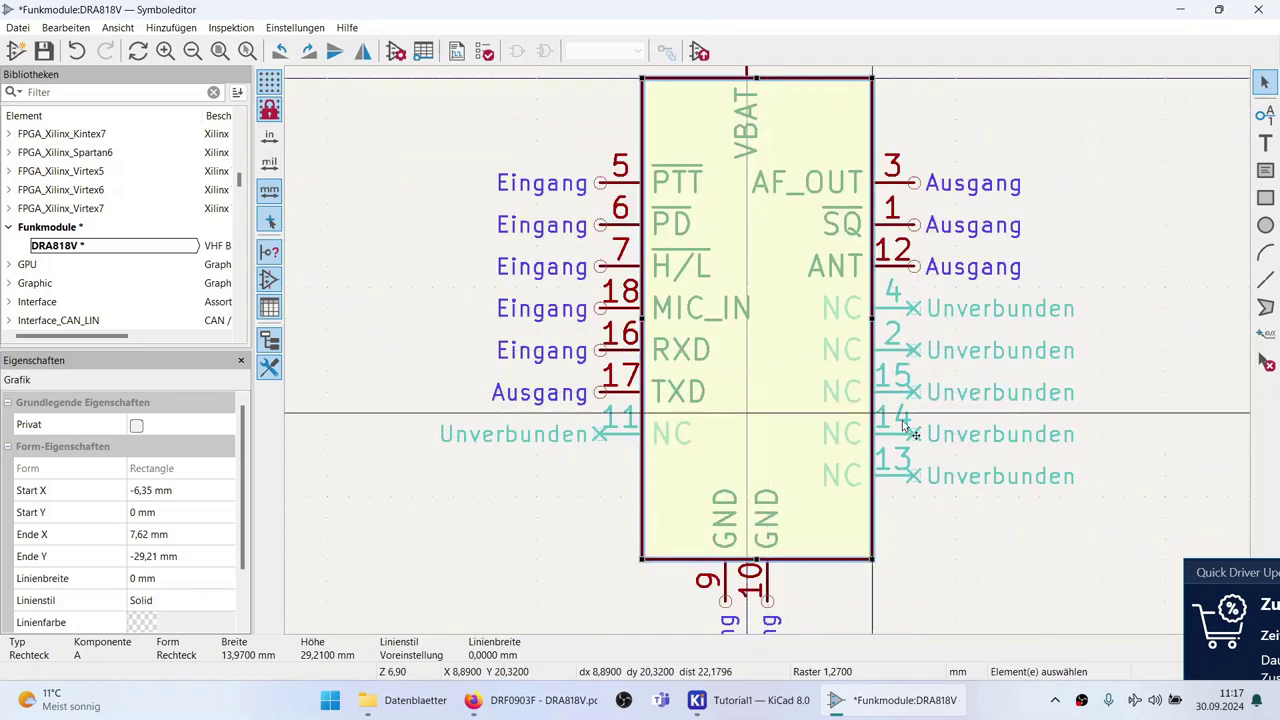
left_click(985, 520)
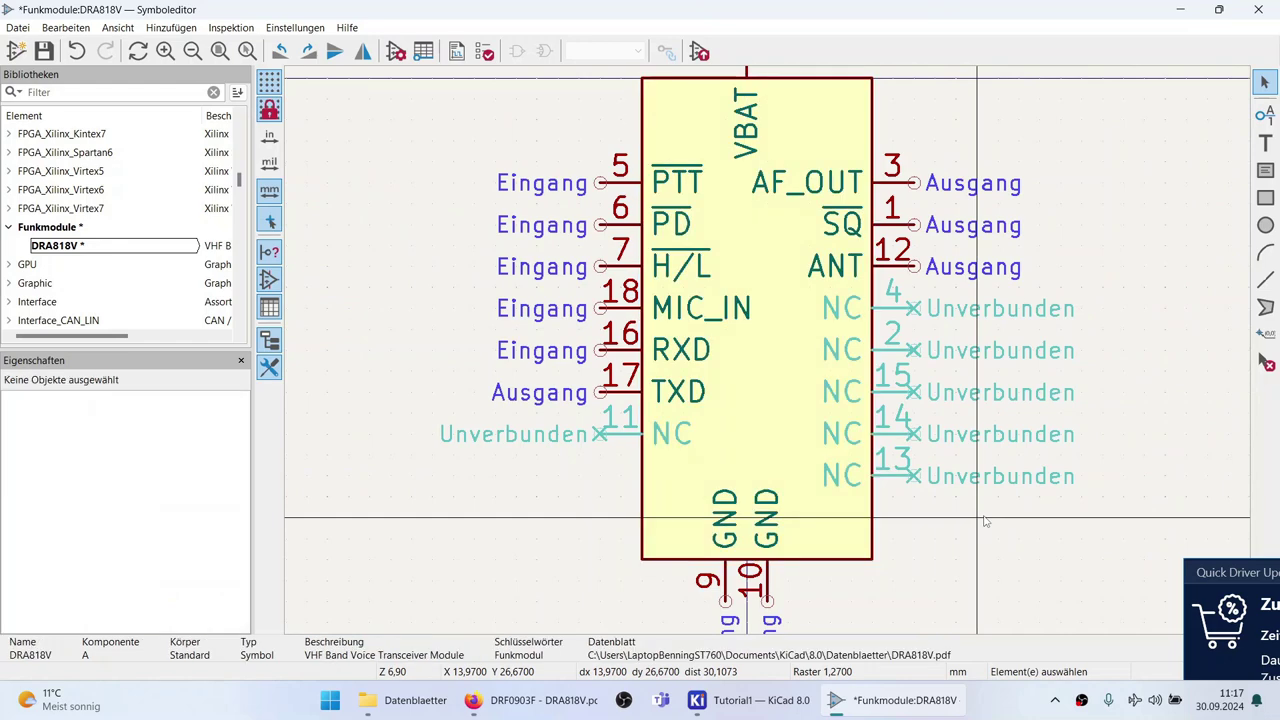
scroll(980, 516, "down", 2)
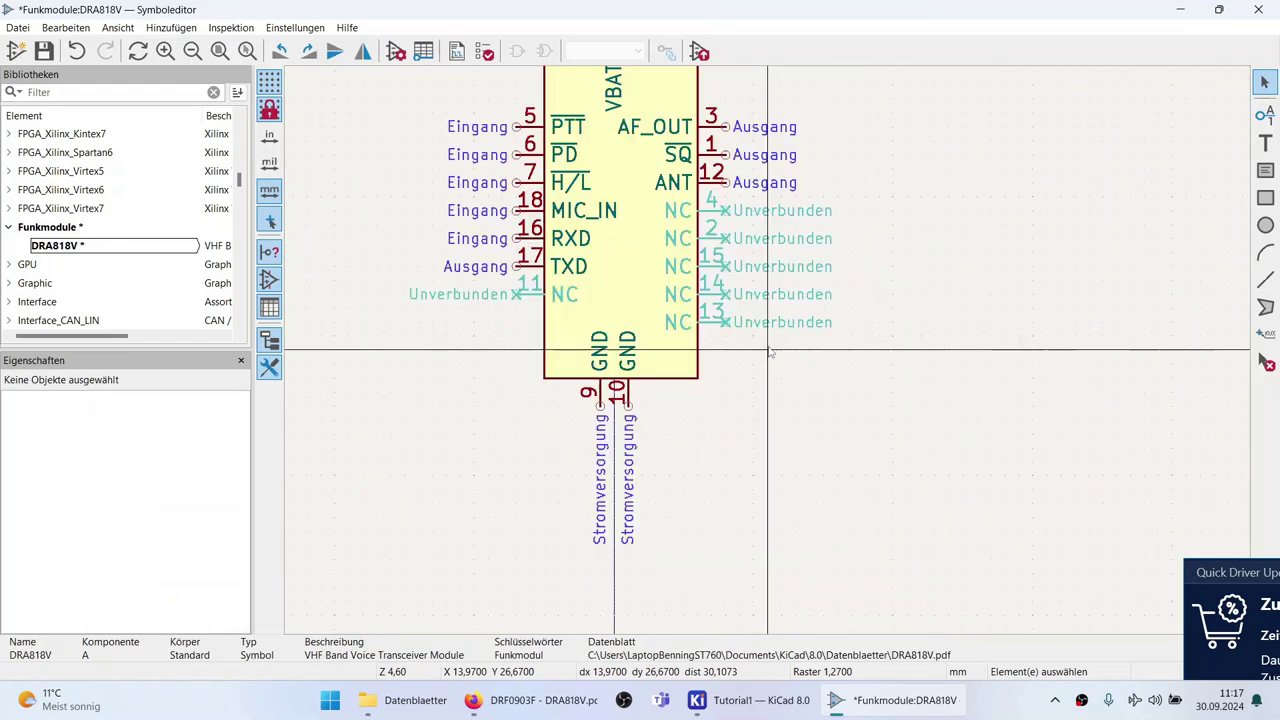
scroll(705, 300, "down", 3)
scroll(690, 296, "up", 1)
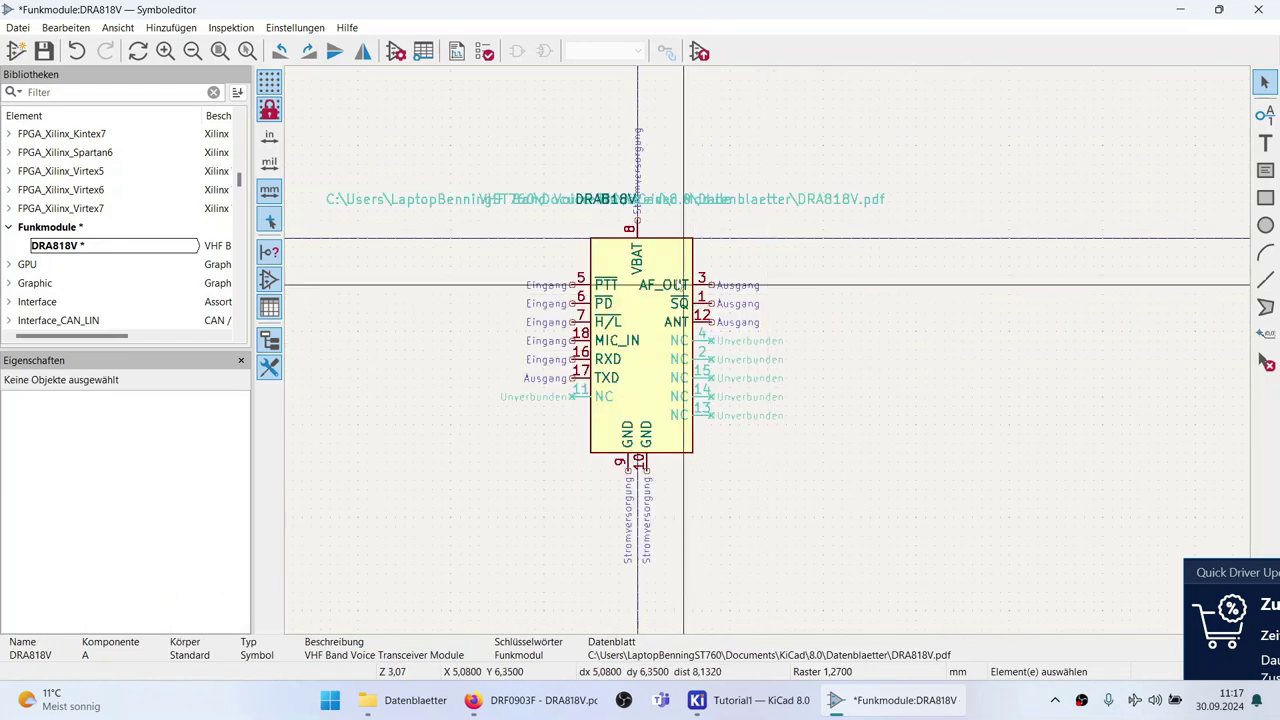
Move the datasheet path field from above the body to below the GND pins, roughly centred on the symbol.
scroll(681, 299, "up", 1)
left_click(701, 254)
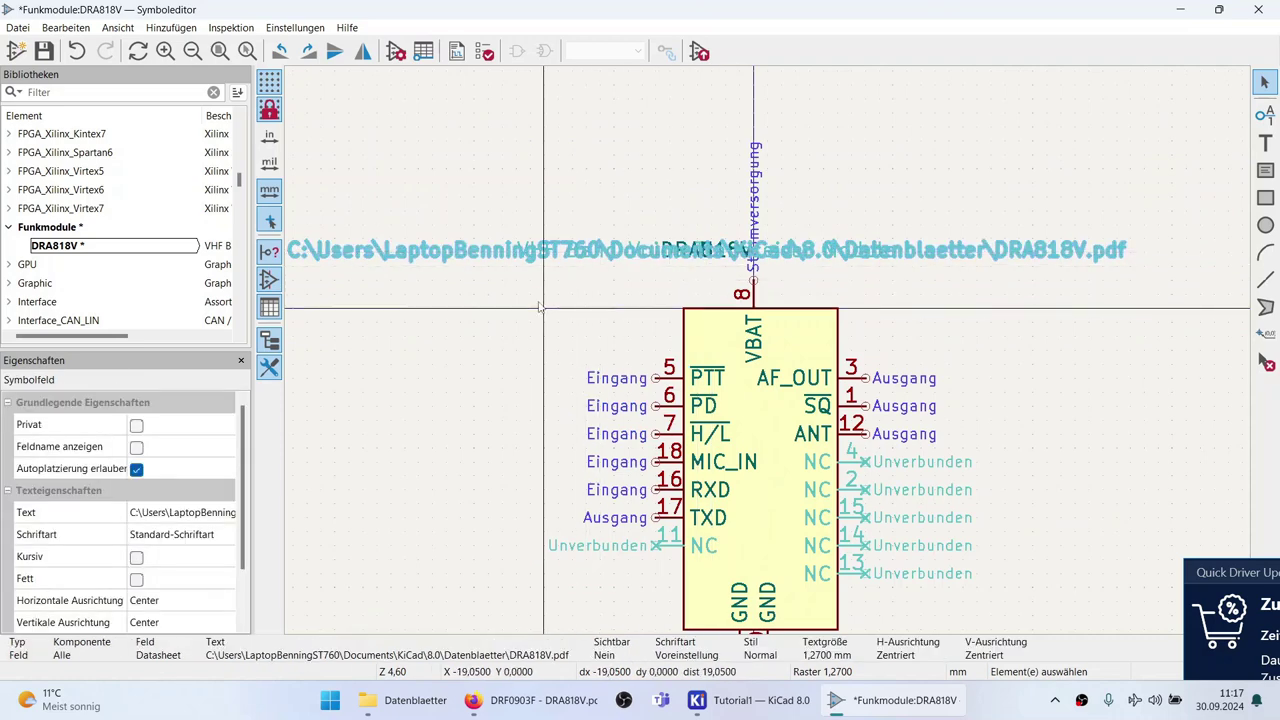
key("m")
scroll(812, 371, "down", 3)
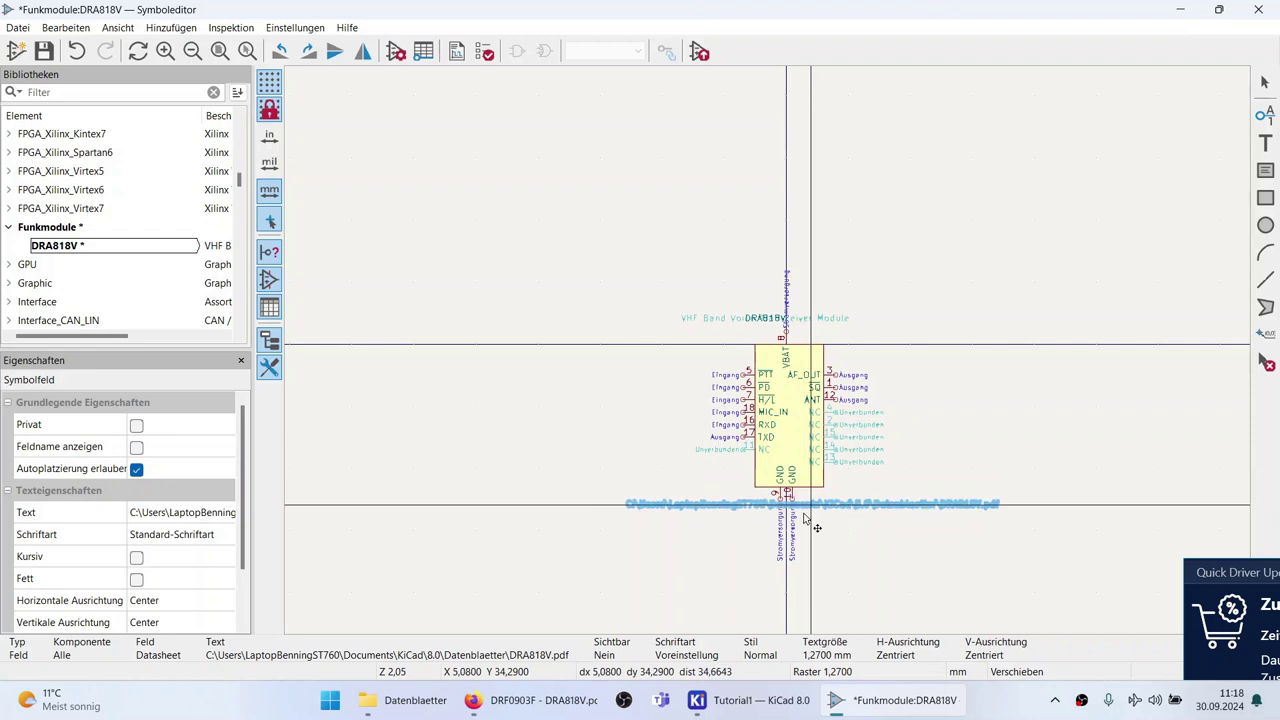
scroll(812, 510, "up", 2)
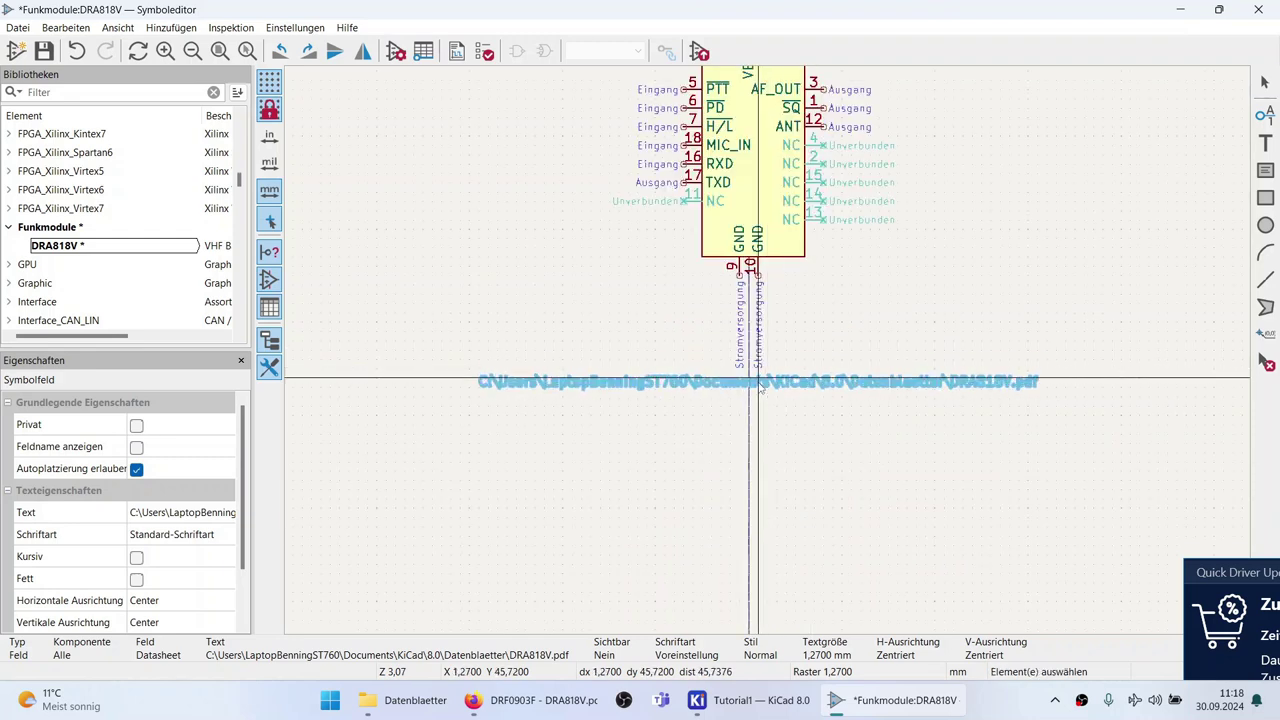
left_click(755, 376)
Move the description field "VHF Band Voice Transceiver Module" directly below the datasheet path field.
scroll(740, 300, "down", 2)
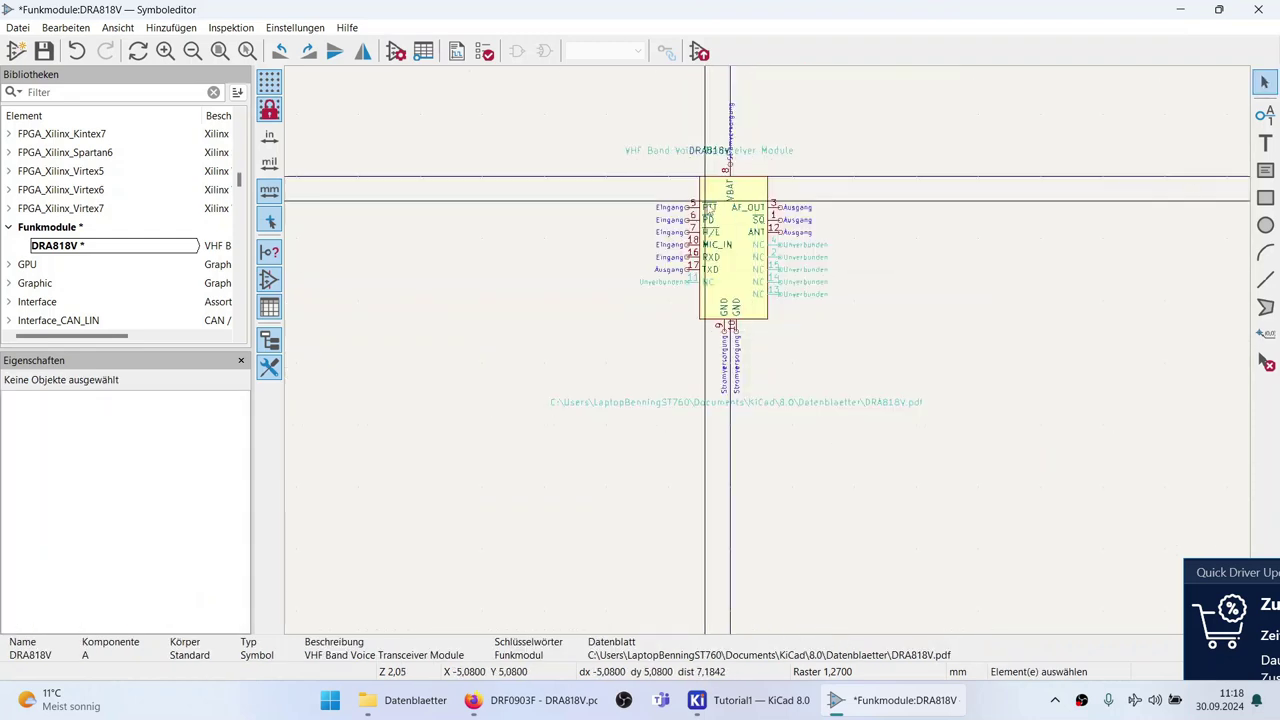
left_click(650, 155)
key("m")
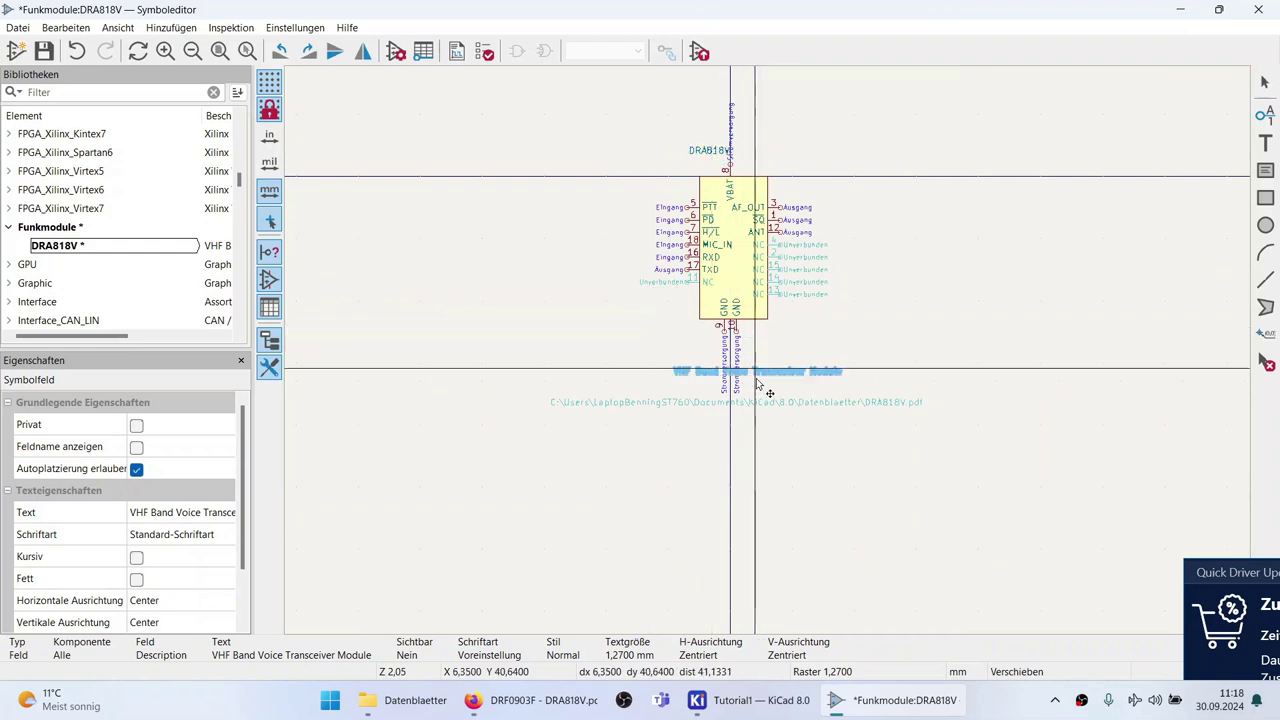
left_click(748, 428)
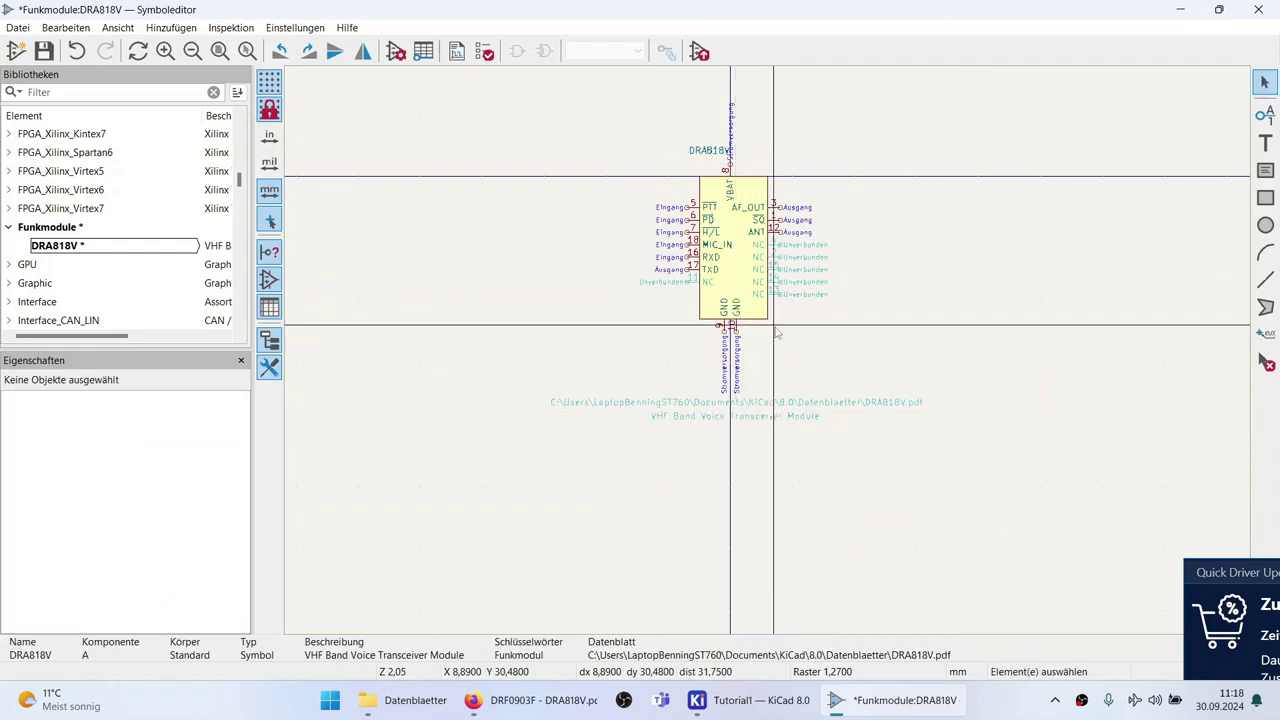
Move the reference field U directly above the body, just beside pin 8, at X 1,27 mm, Y -1,27 mm.
scroll(712, 200, "up", 3)
left_click(670, 222)
key("m")
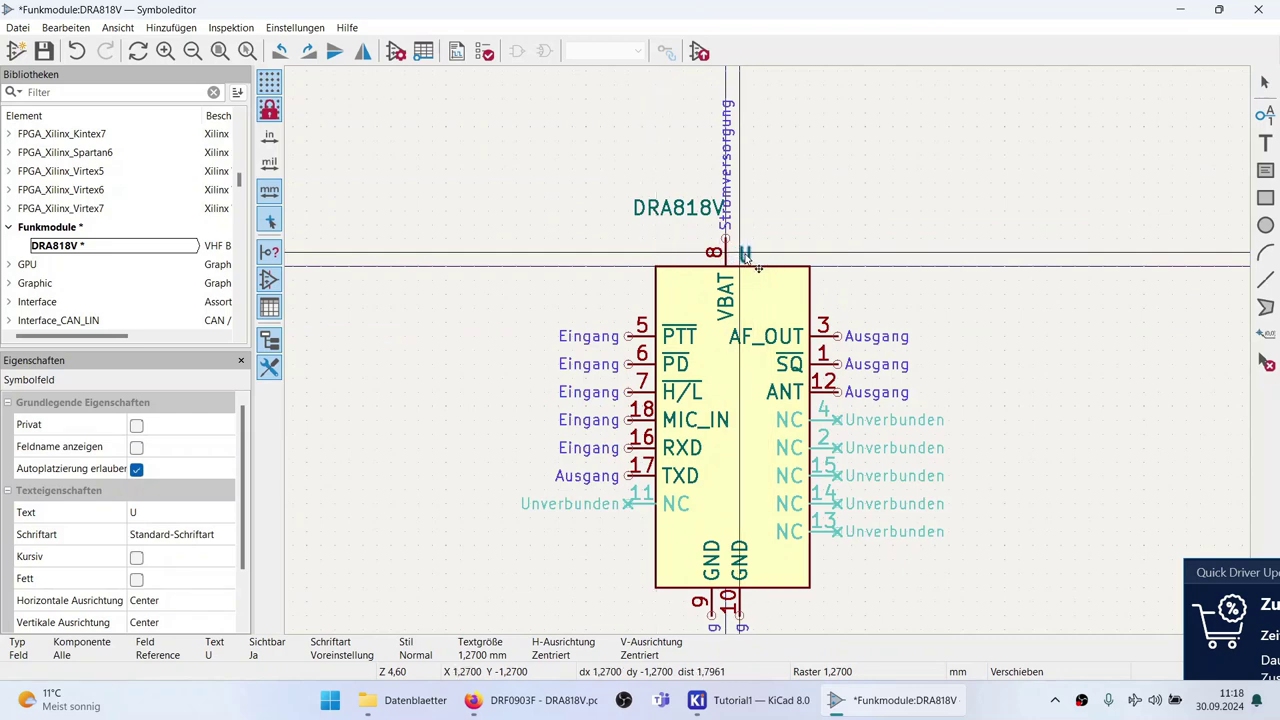
Move the value field DRA818V inside the body, horizontally just above the GND pin names, and save the symbol.
left_click(685, 208)
key("m")
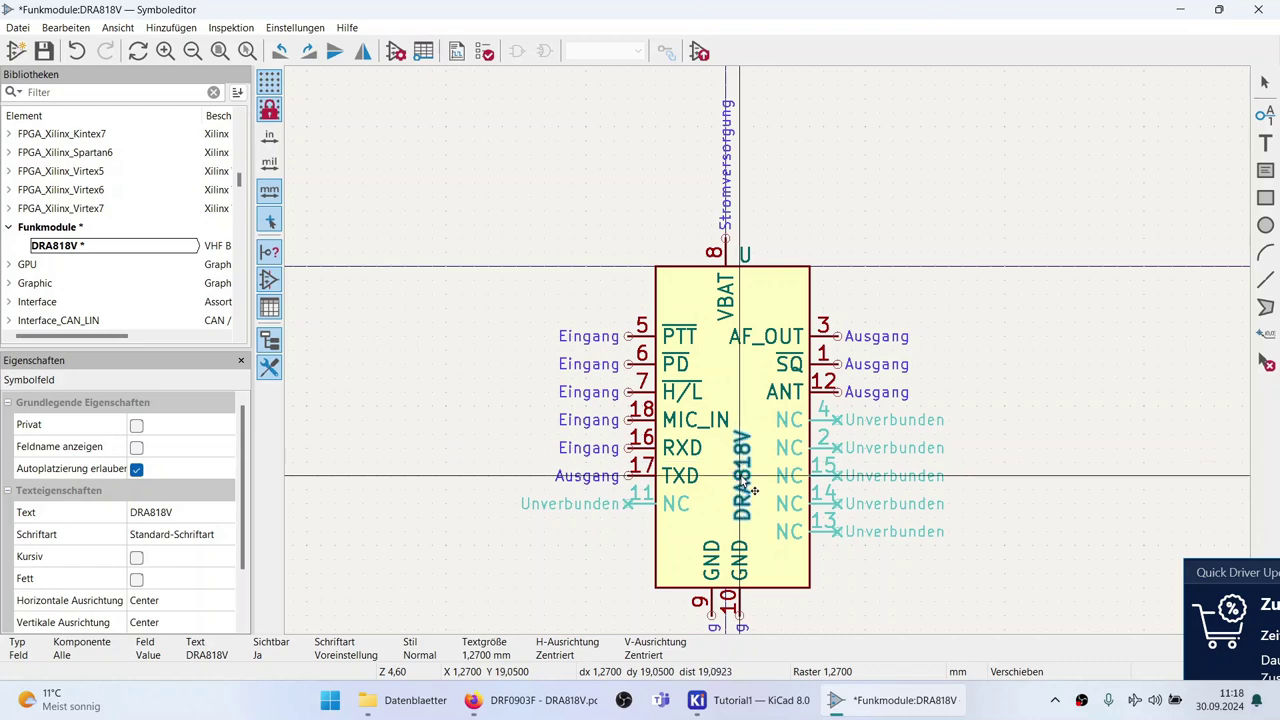
key("r")
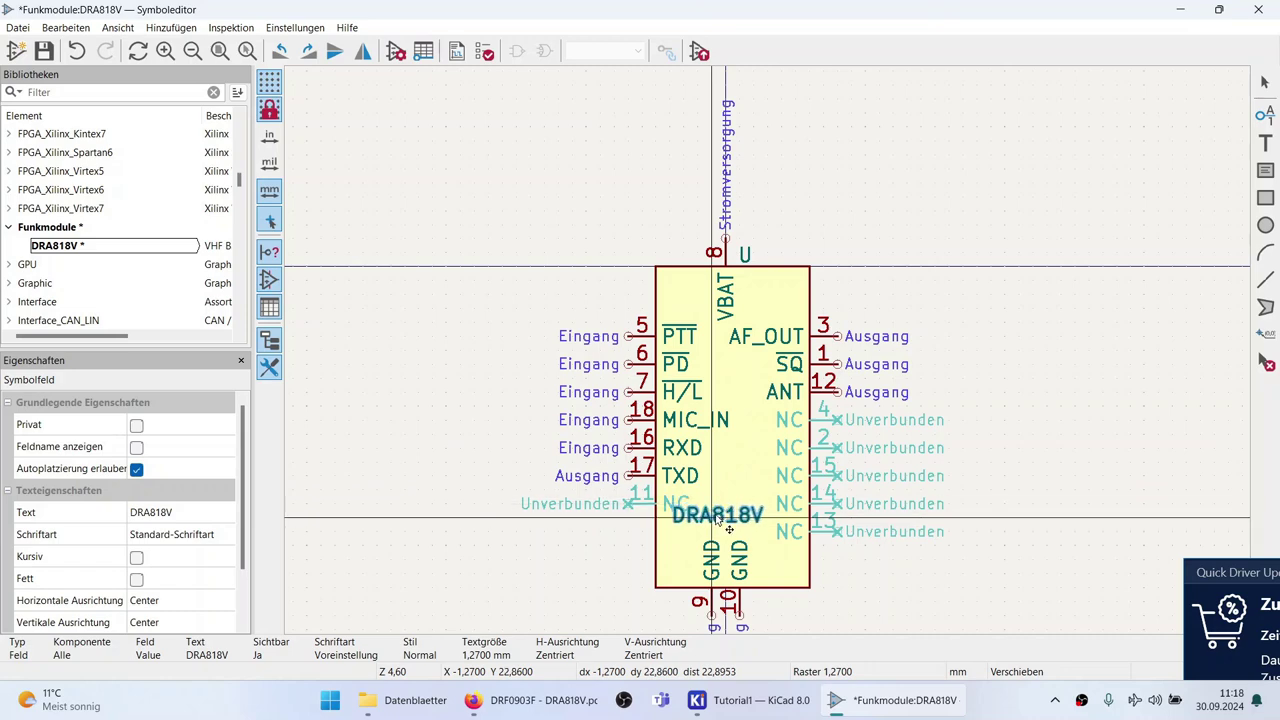
left_click(732, 530)
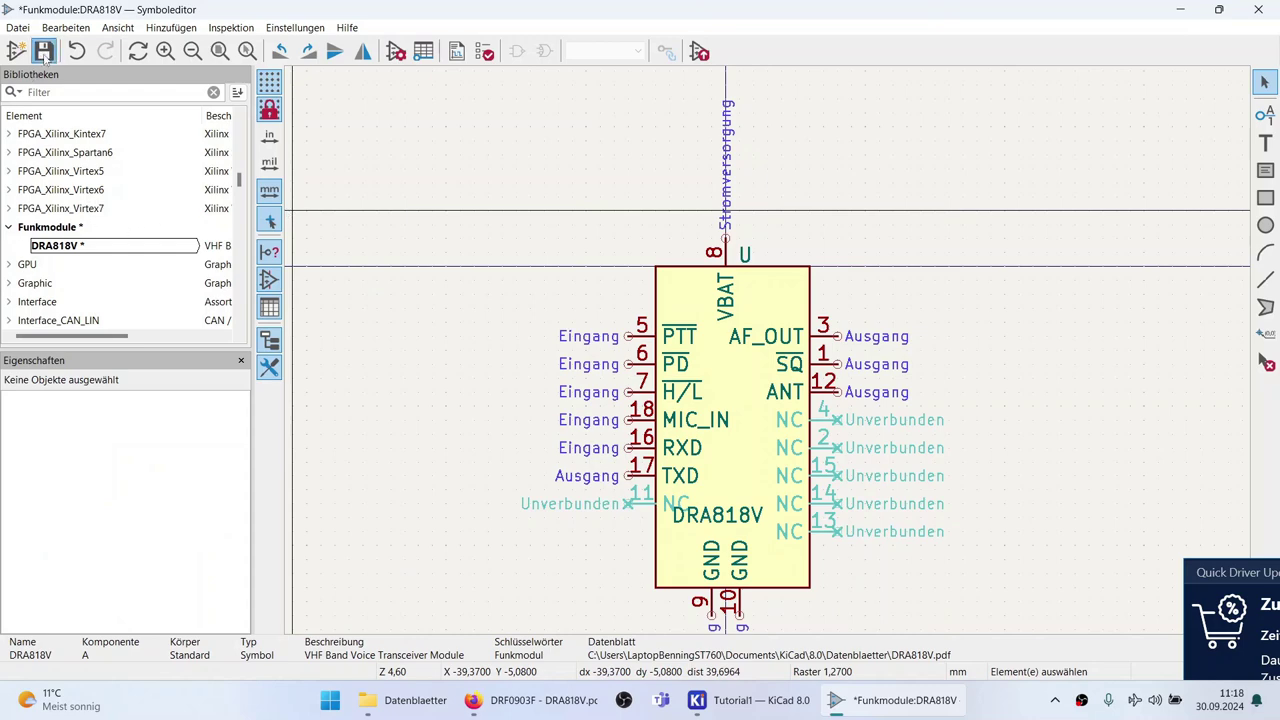
scroll(847, 392, "down", 3)
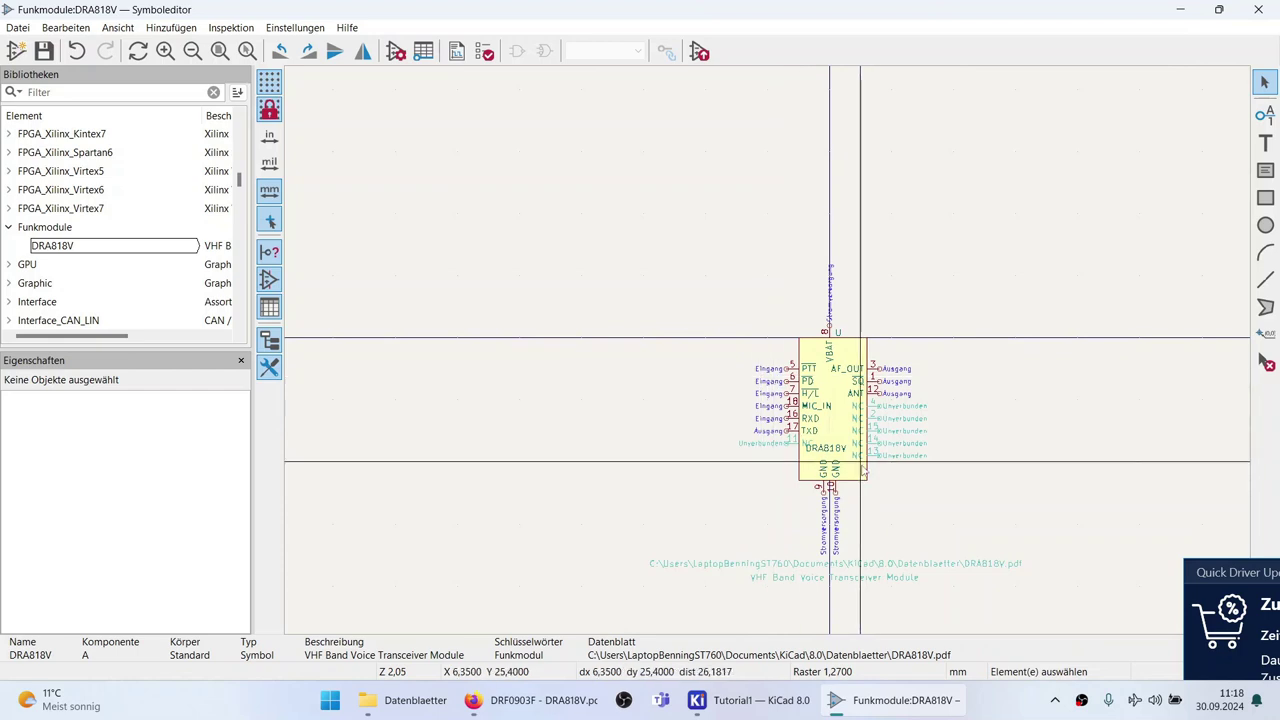
Open the datasheet linked to the symbol to check the link, and close the PDF window.
scroll(870, 450, "up", 2)
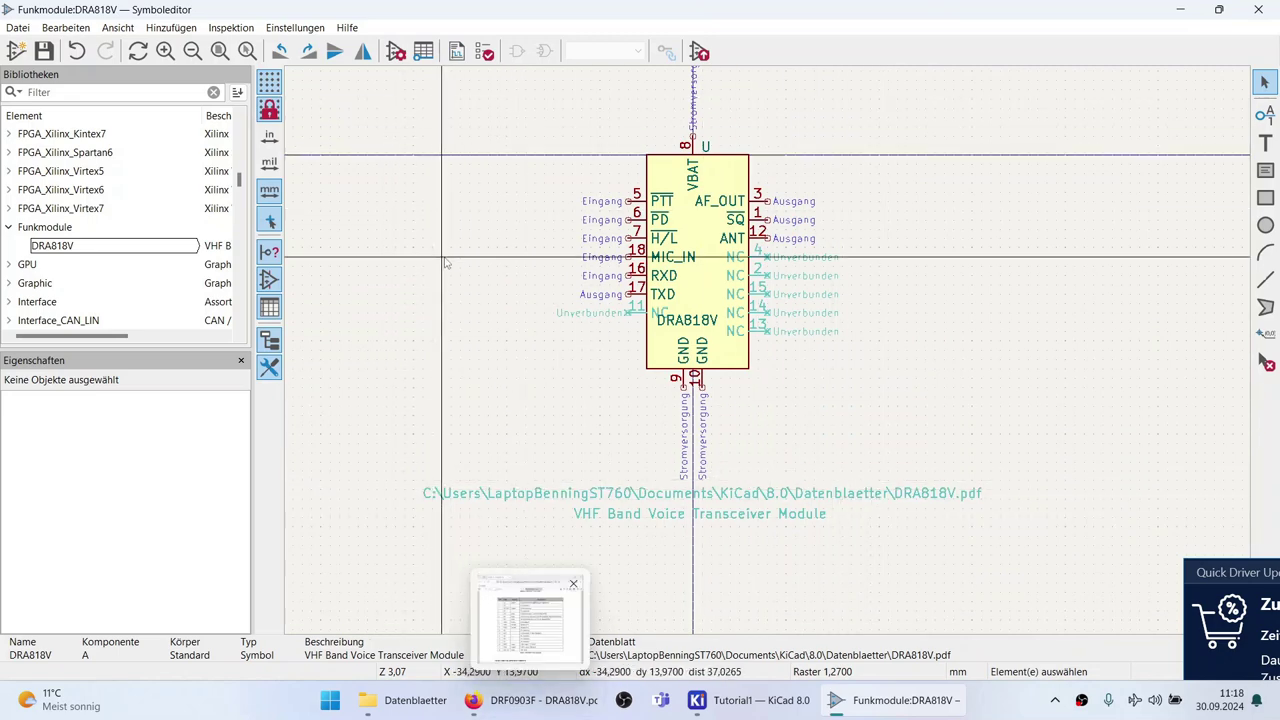
left_click(462, 52)
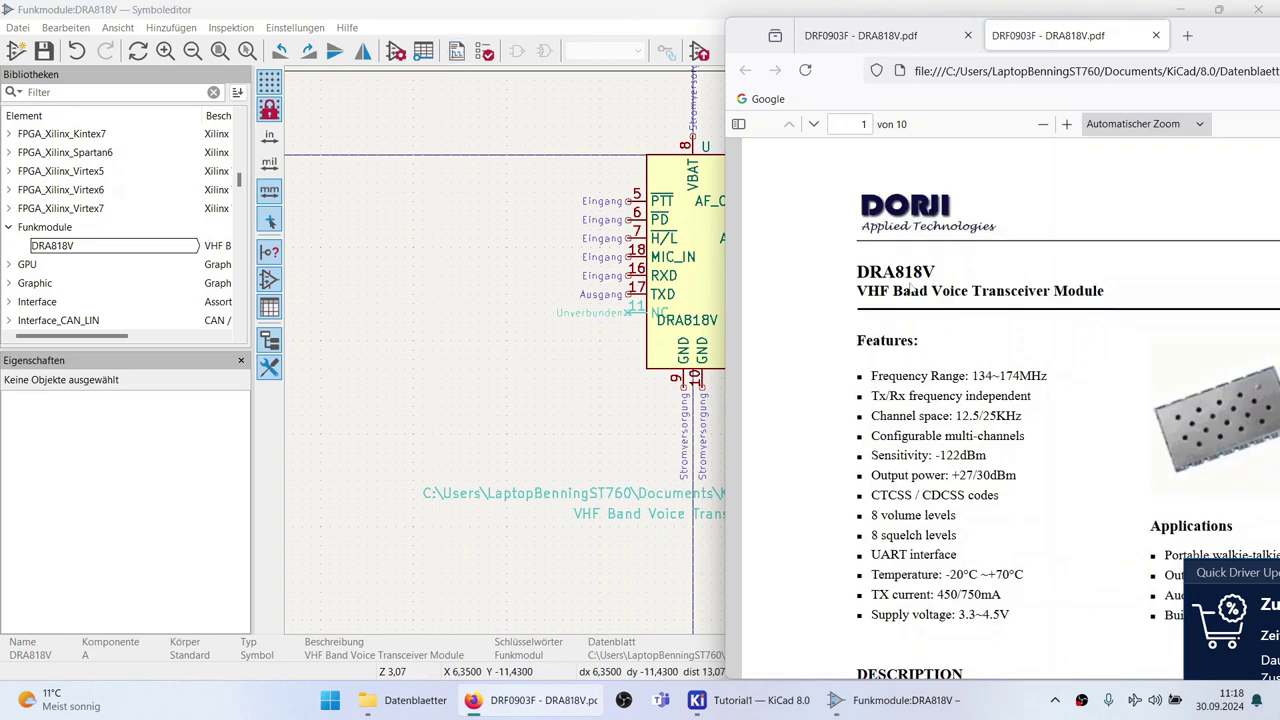
left_click_drag(1186, 33, 882, 58)
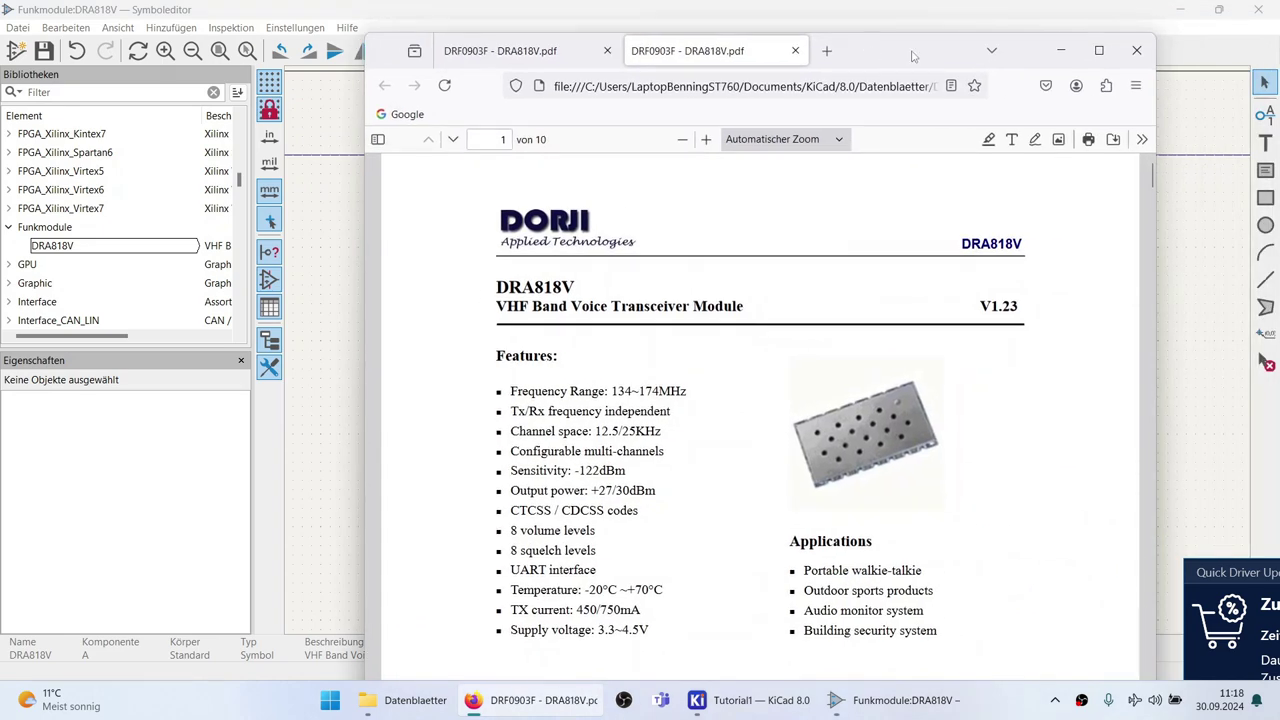
left_click(1135, 50)
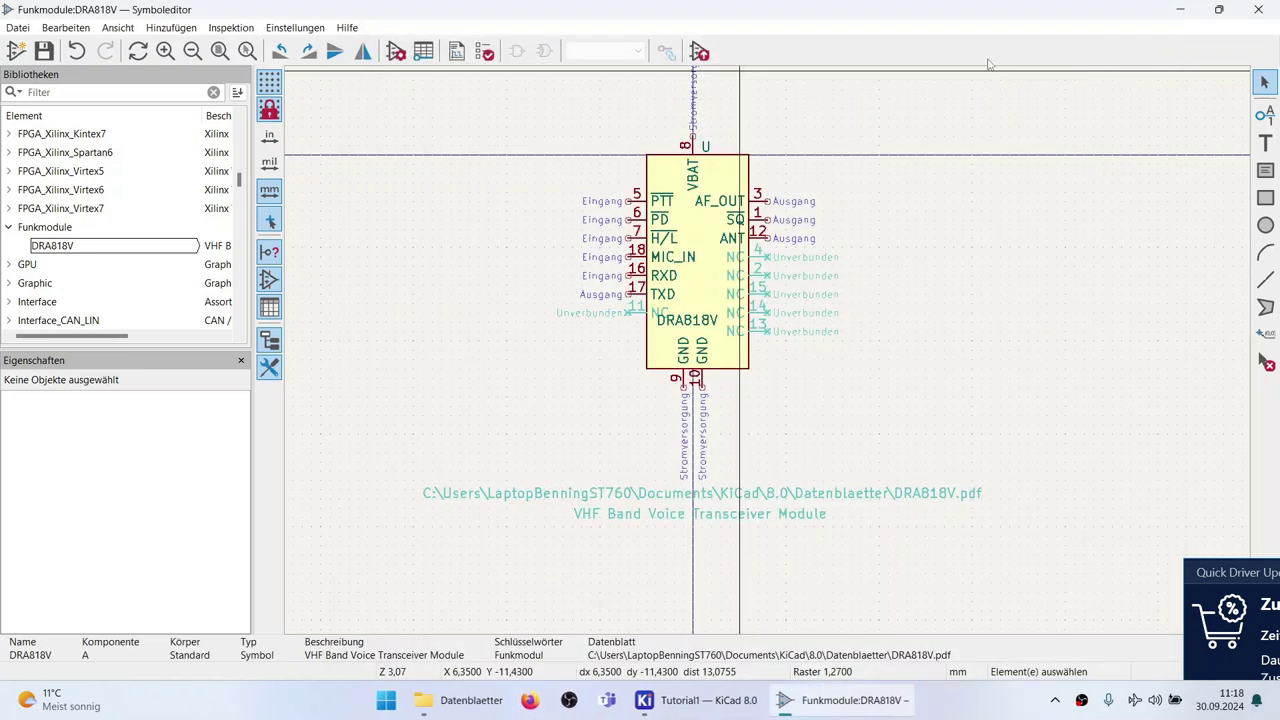
Run the symbol checker on DRA818V and dismiss its report.
left_click(485, 52)
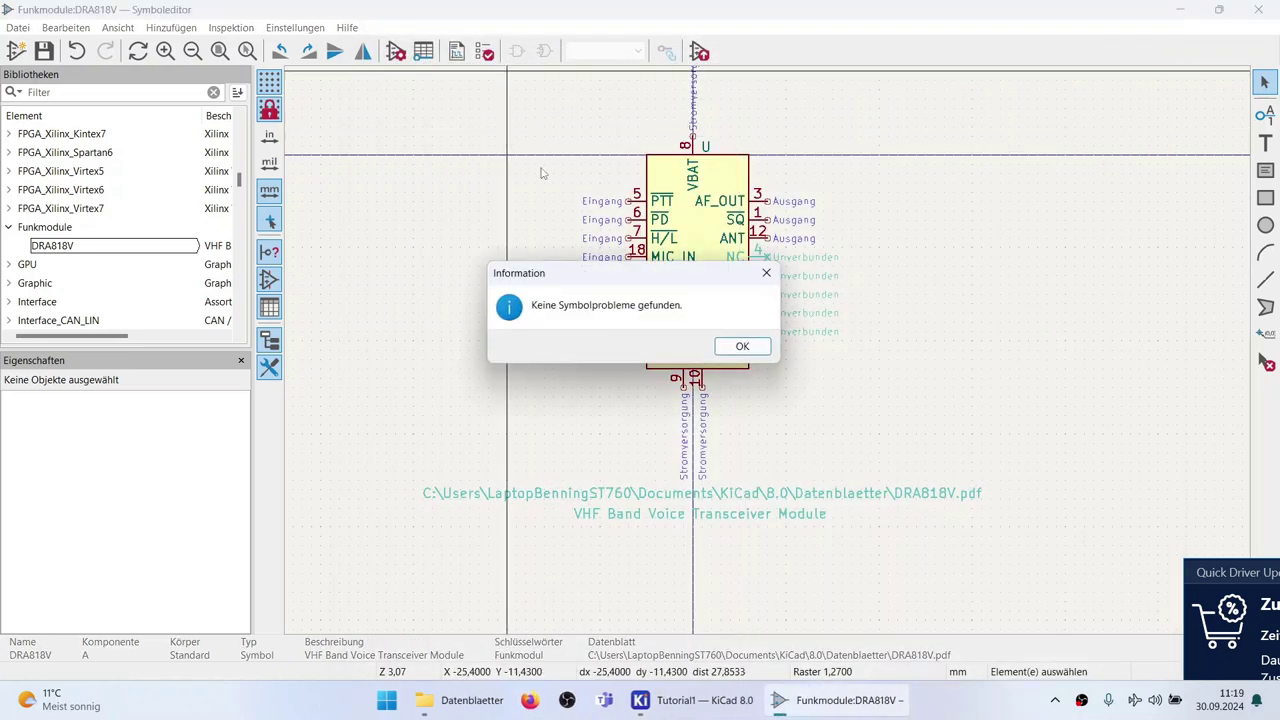
left_click(742, 347)
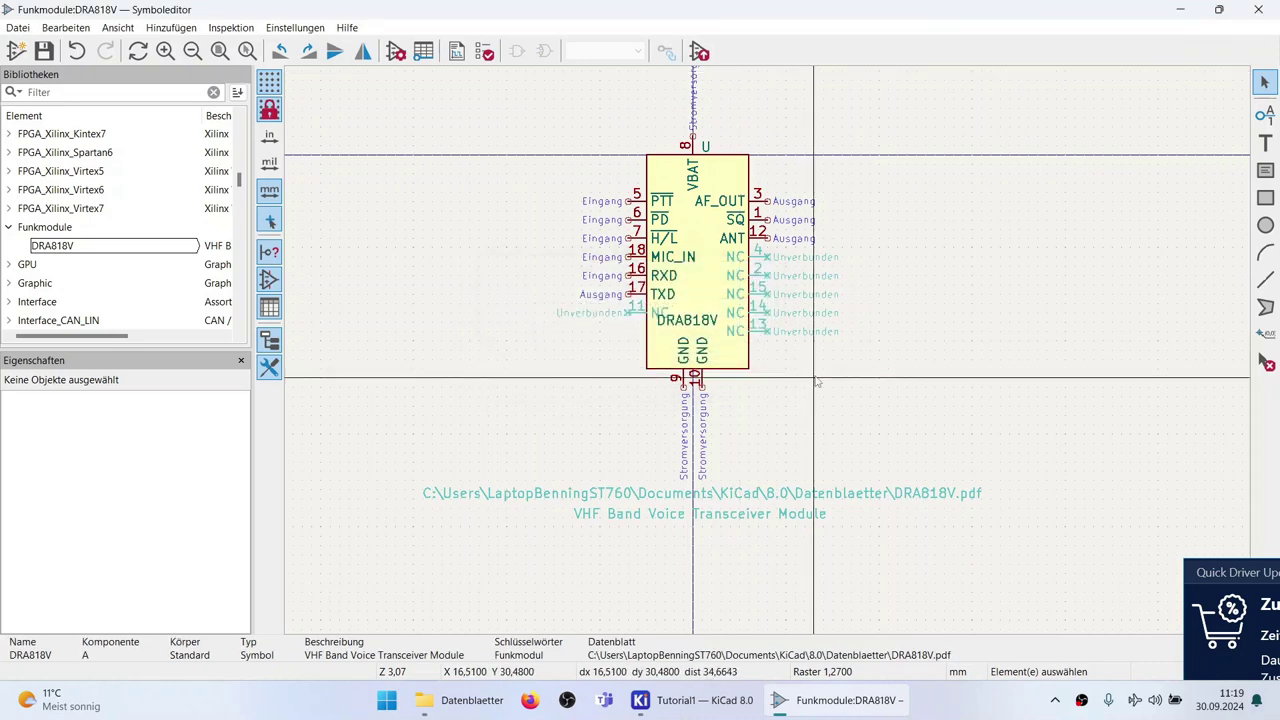
scroll(767, 355, "down", 2)
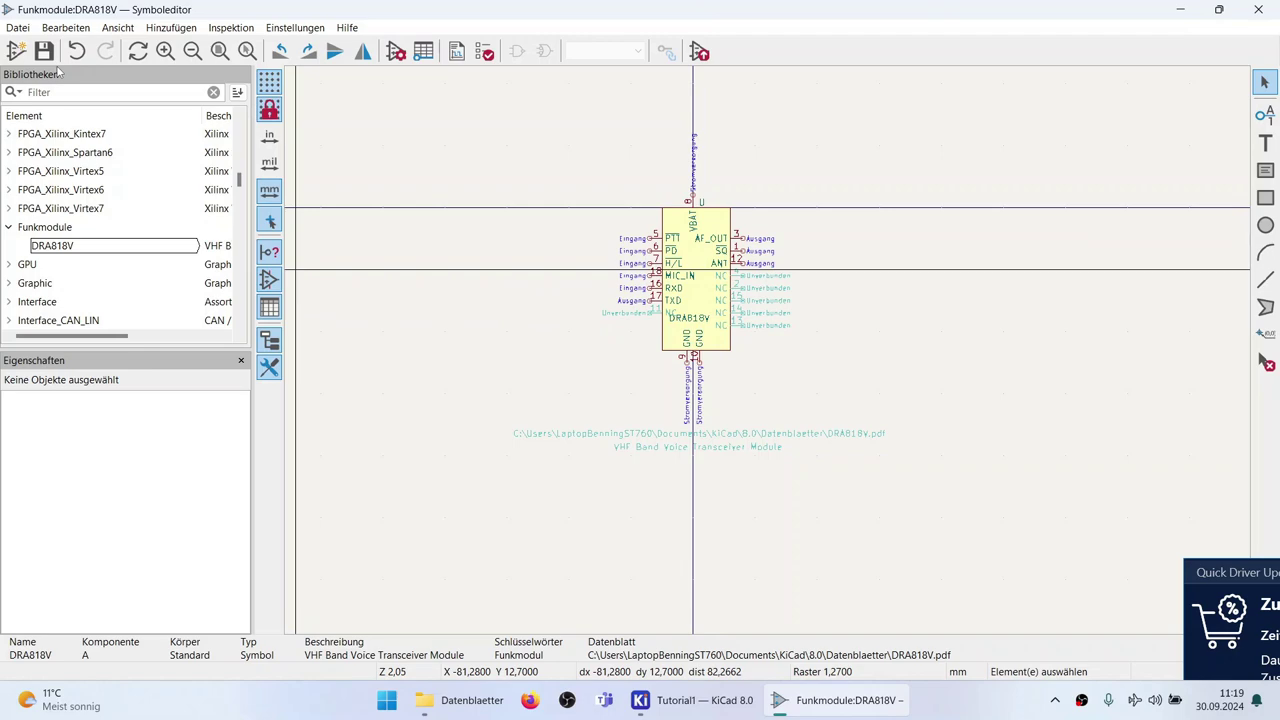
Close and reopen the symbol editor, filter the libraries for "funk" and load DRA818V from Funkmodule.
left_click(18, 28)
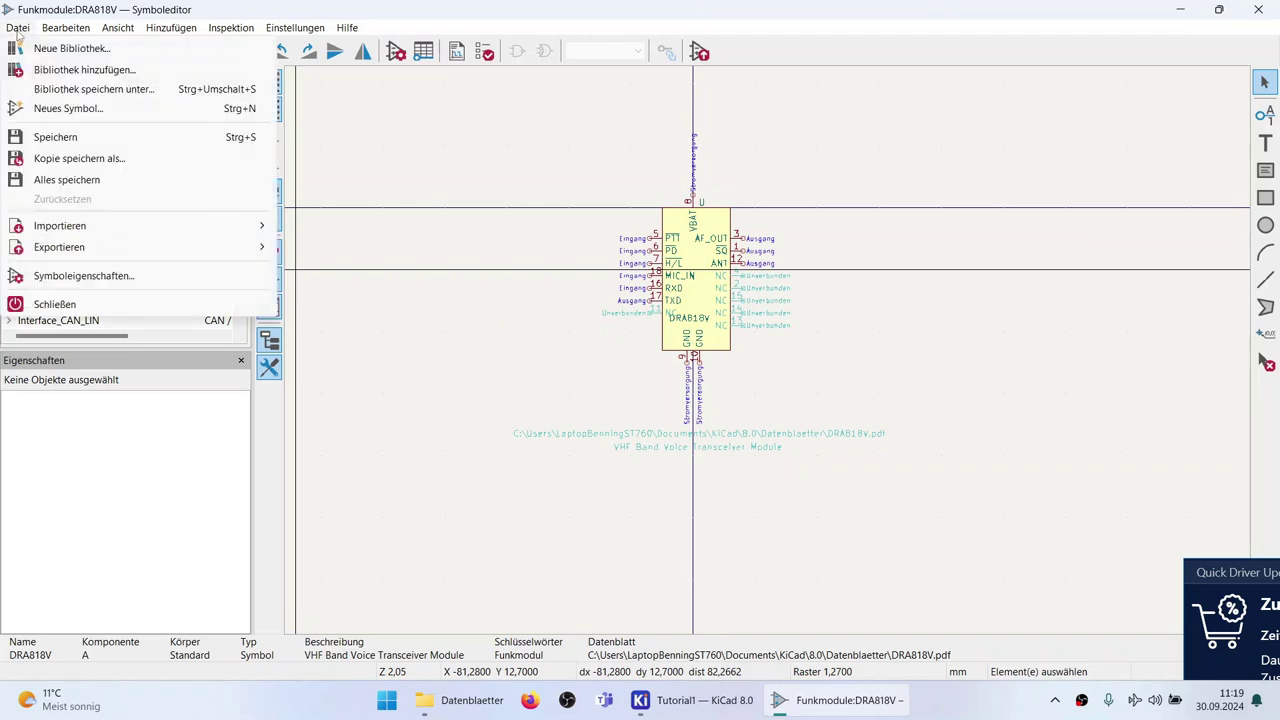
left_click(62, 306)
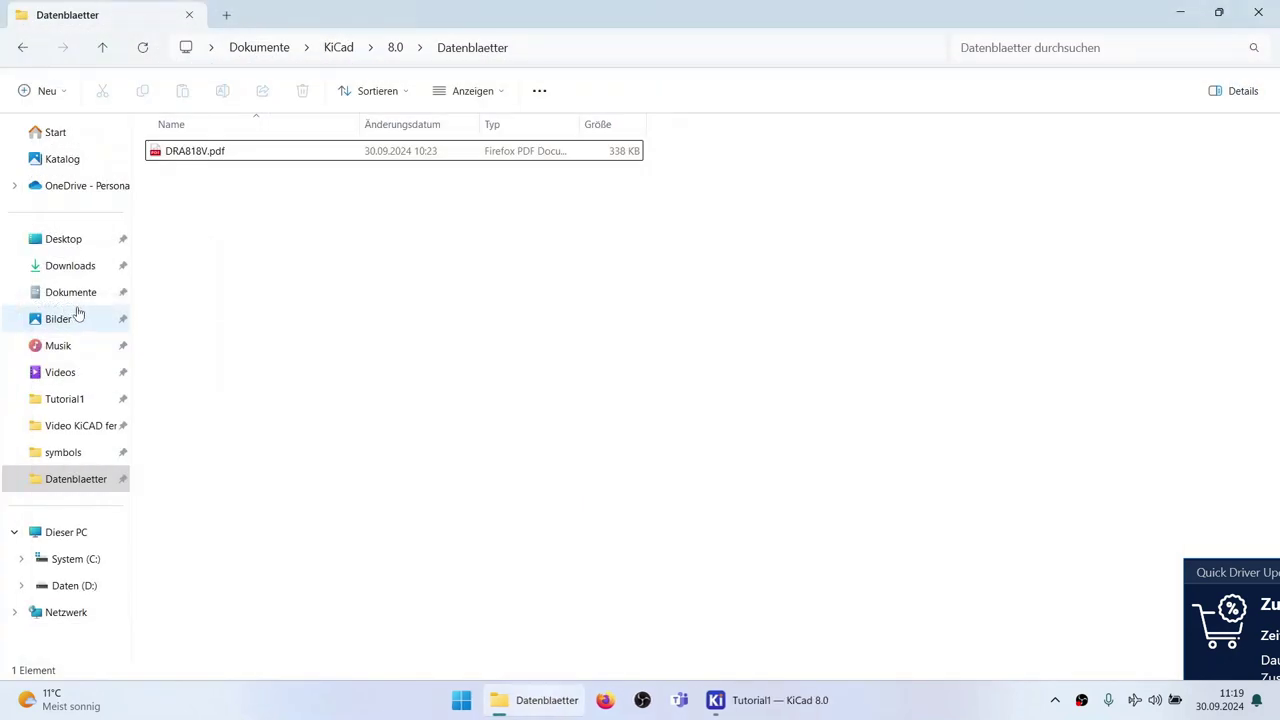
left_click(765, 700)
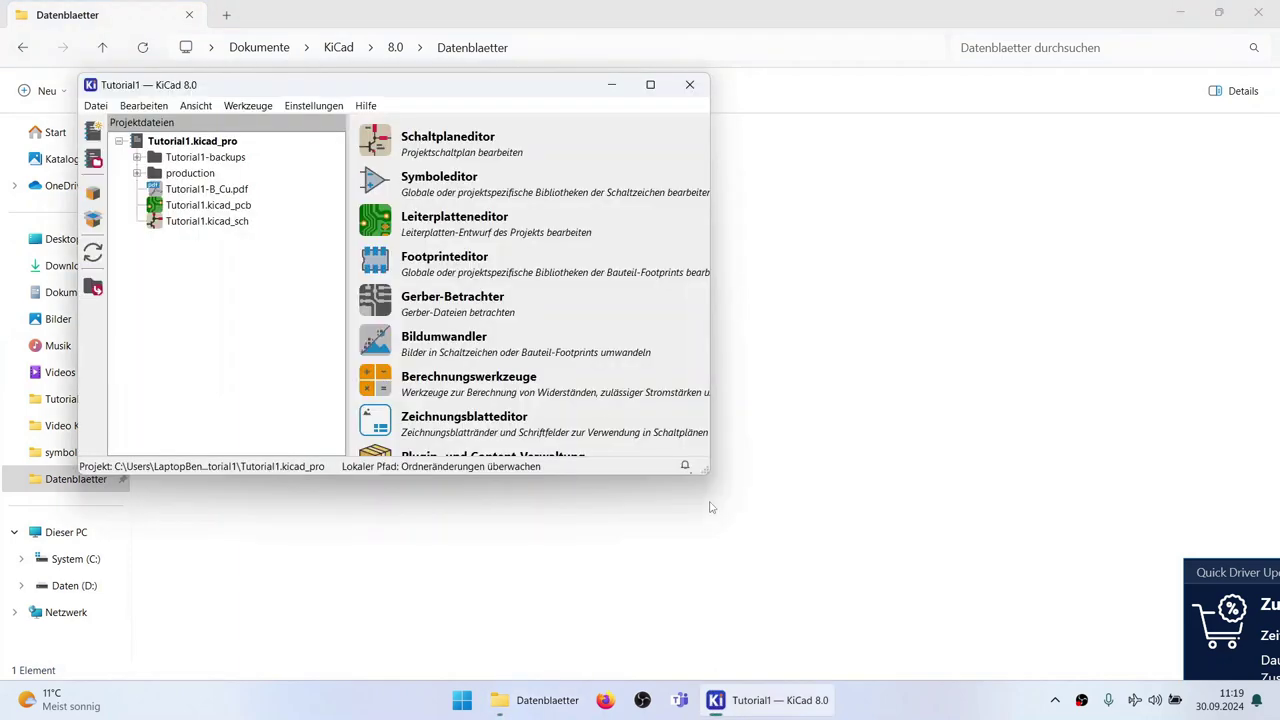
left_click(376, 182)
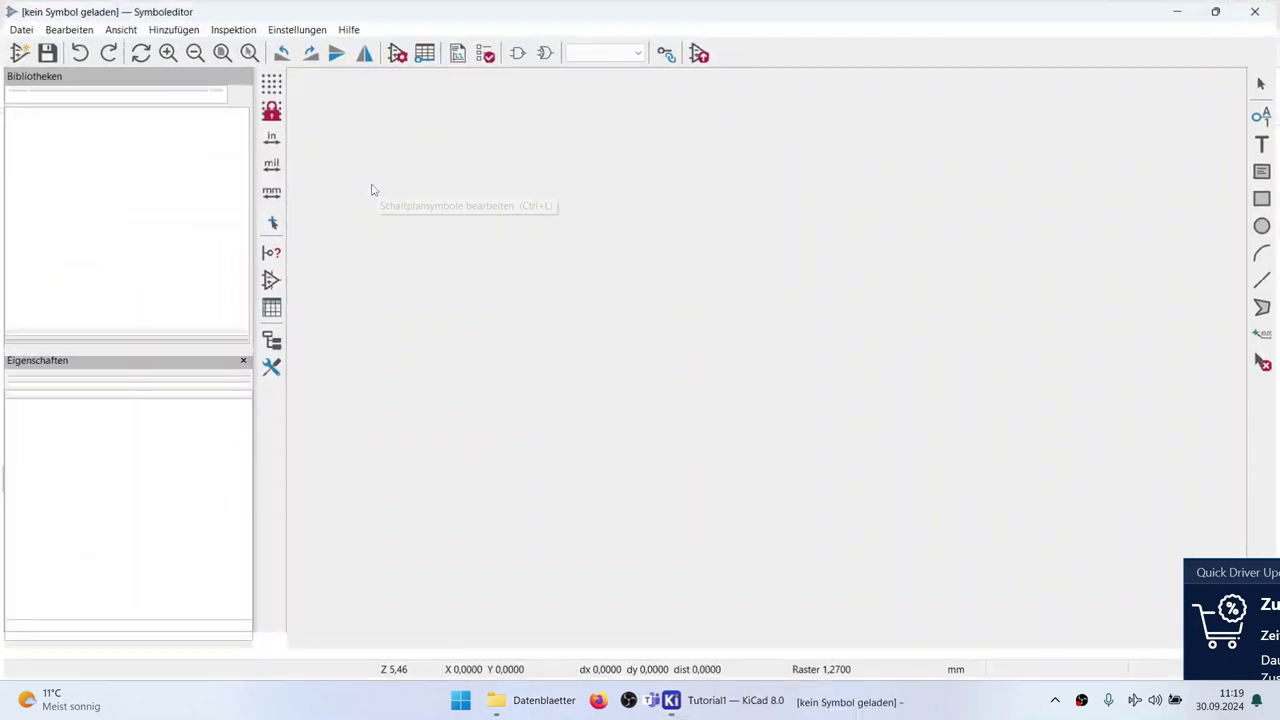
type("funk")
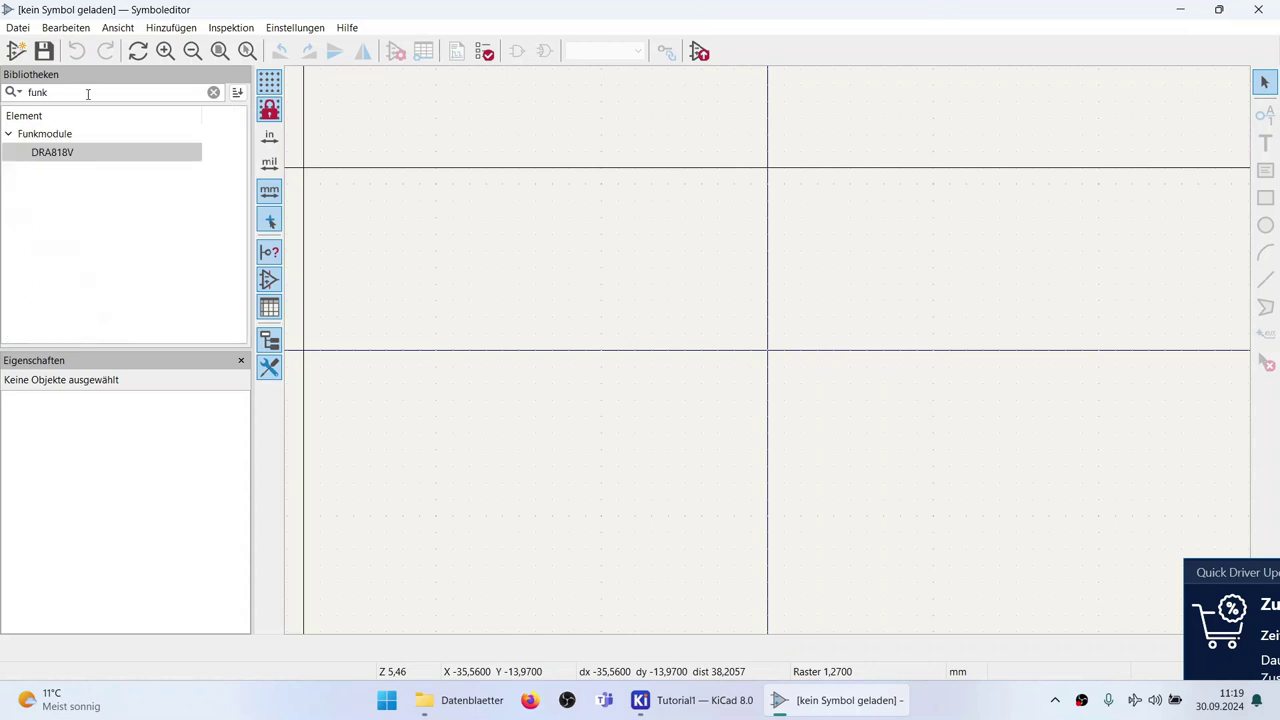
double_click(36, 152)
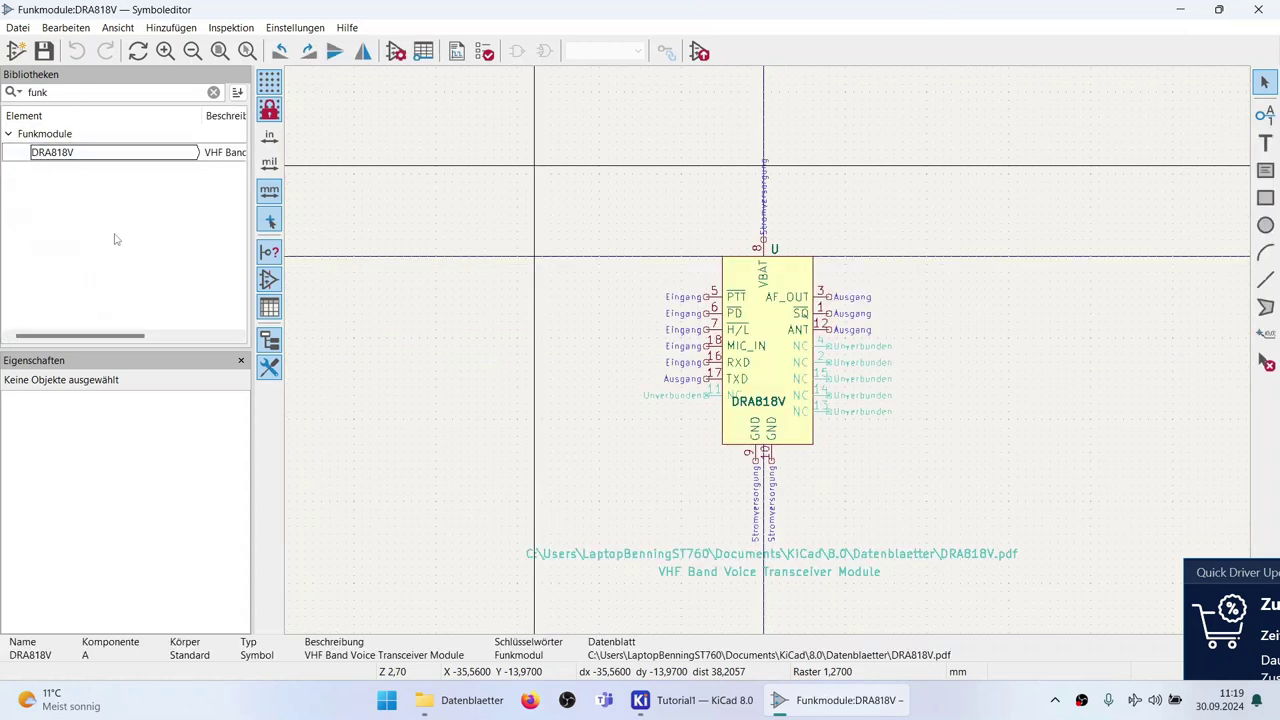
scroll(973, 370, "up", 2)
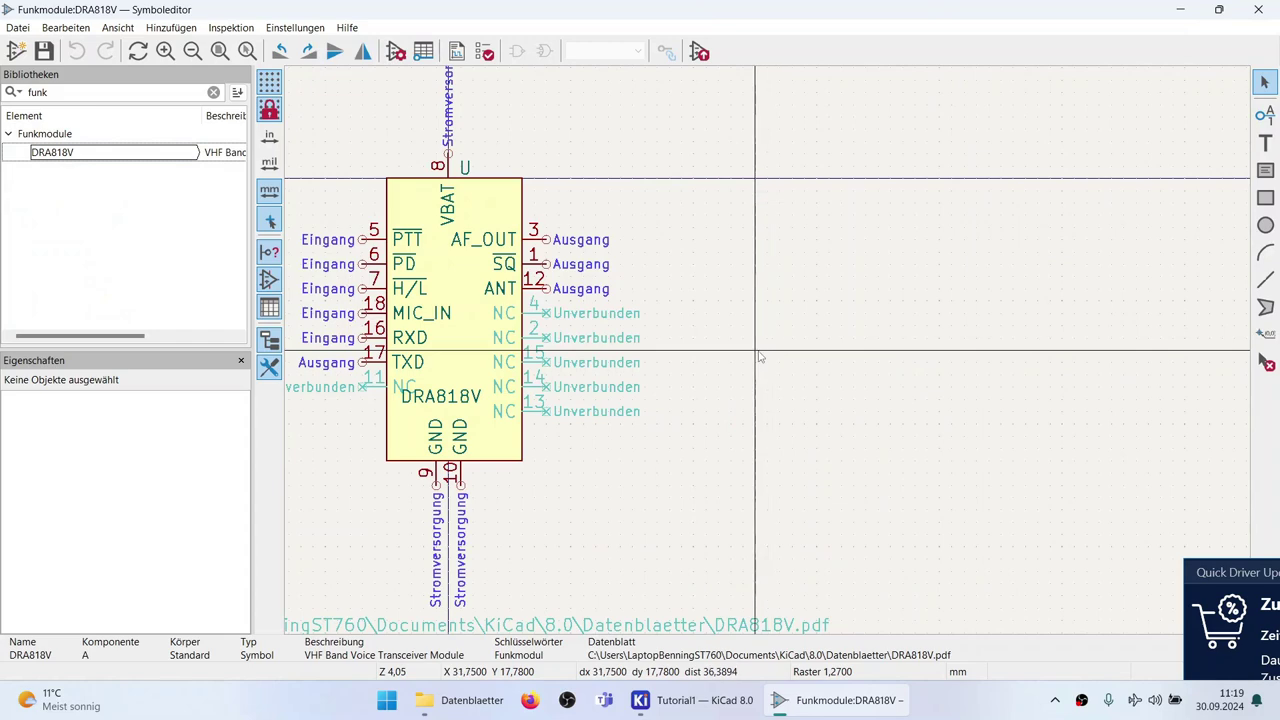
scroll(759, 357, "down", 2)
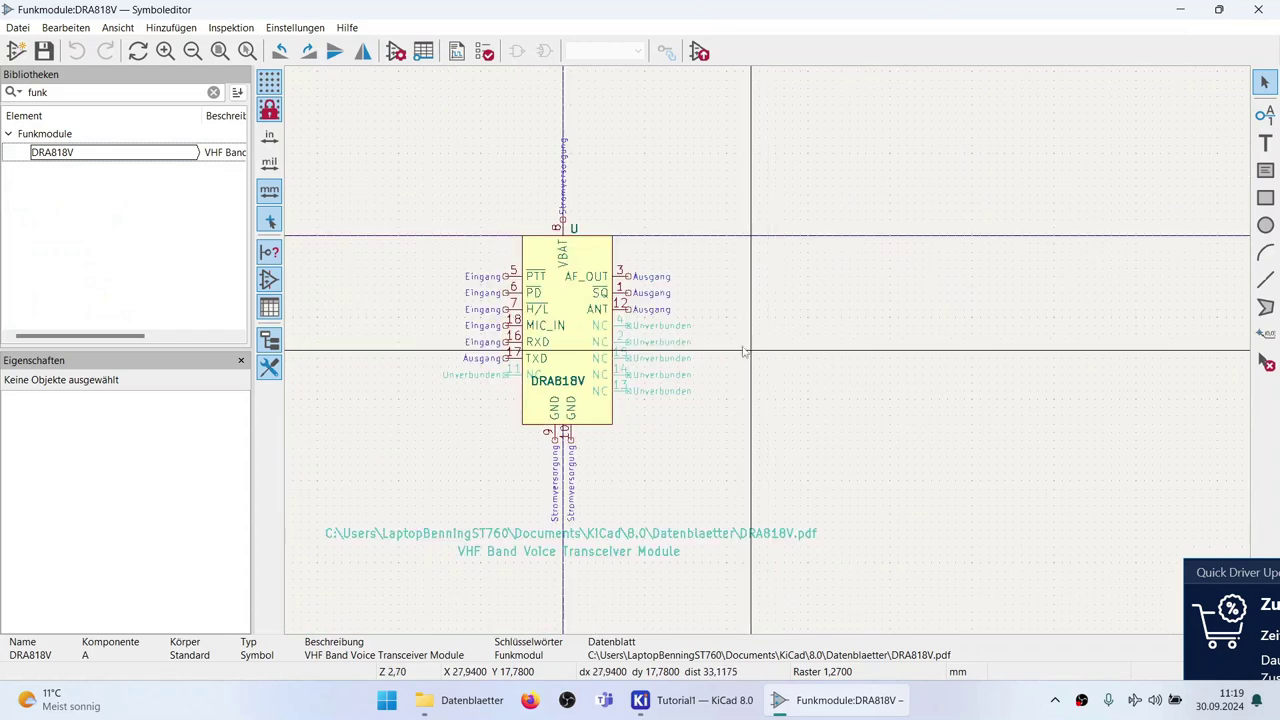
Move the symbol anchor to the centre of the body at X 1,27 mm, Y 13,97 mm and save the symbol.
left_click(1266, 336)
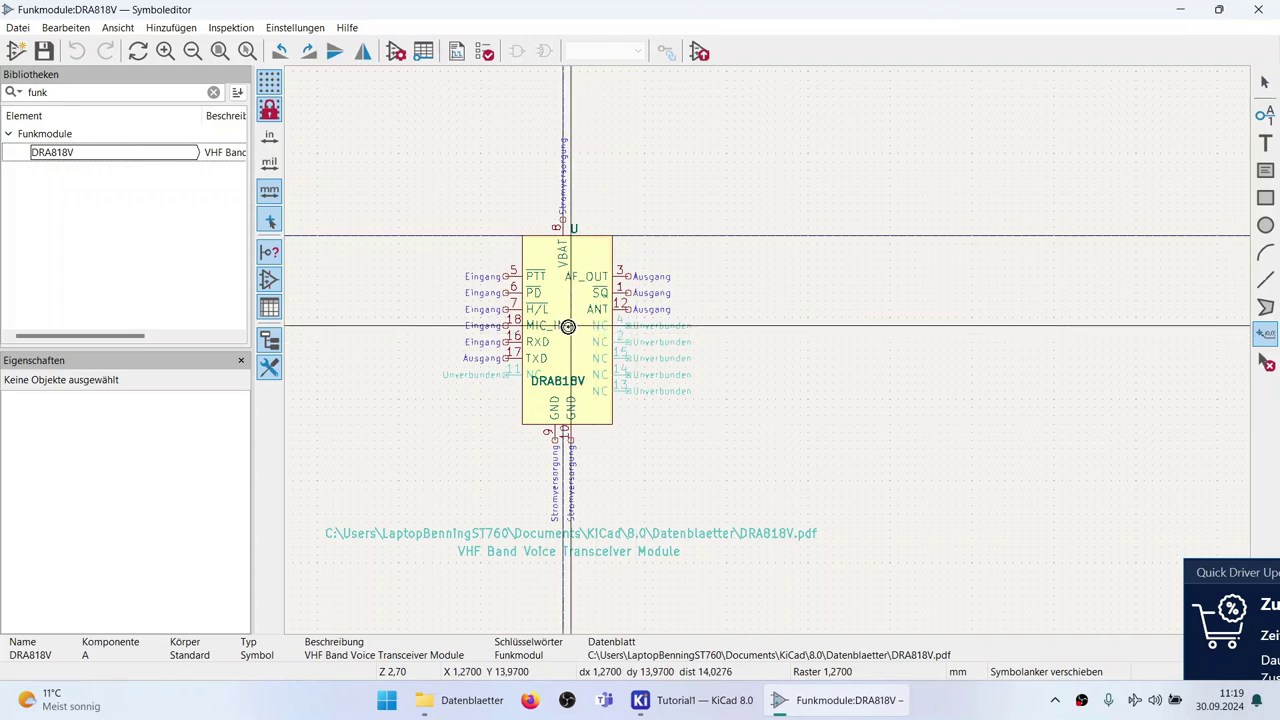
left_click(567, 326)
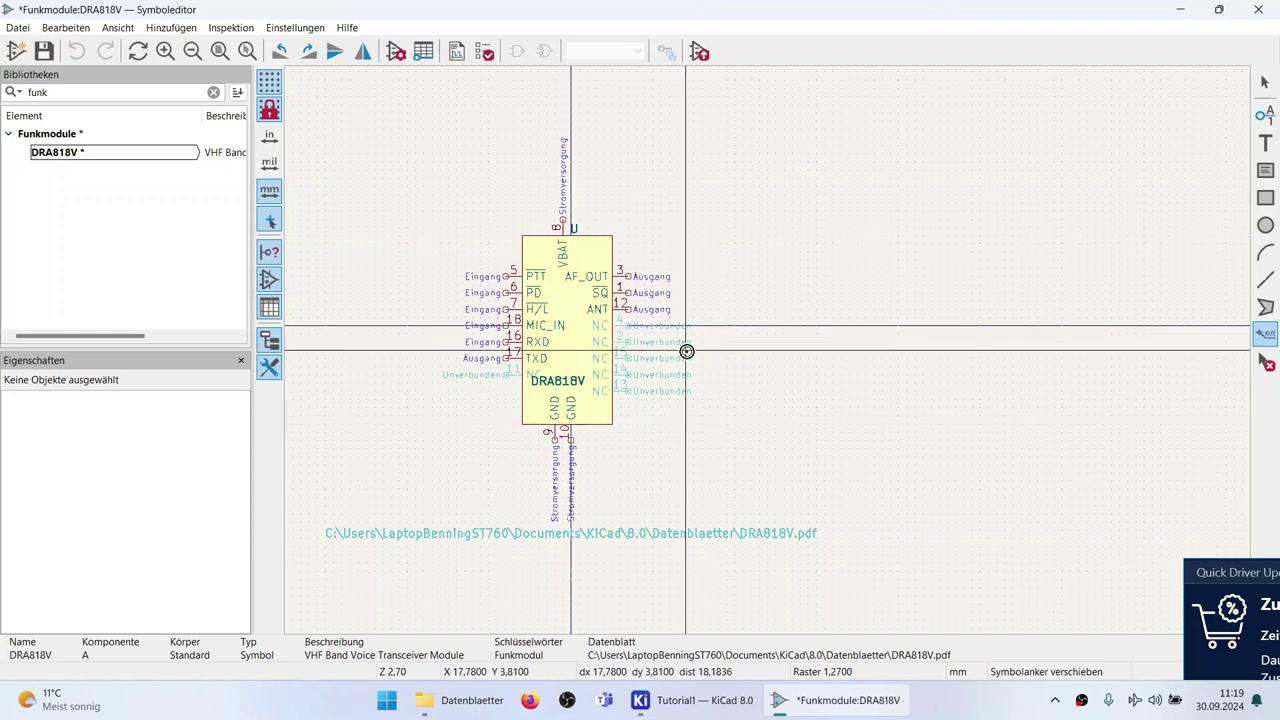
scroll(686, 351, "down", 1)
scroll(772, 357, "down", 1)
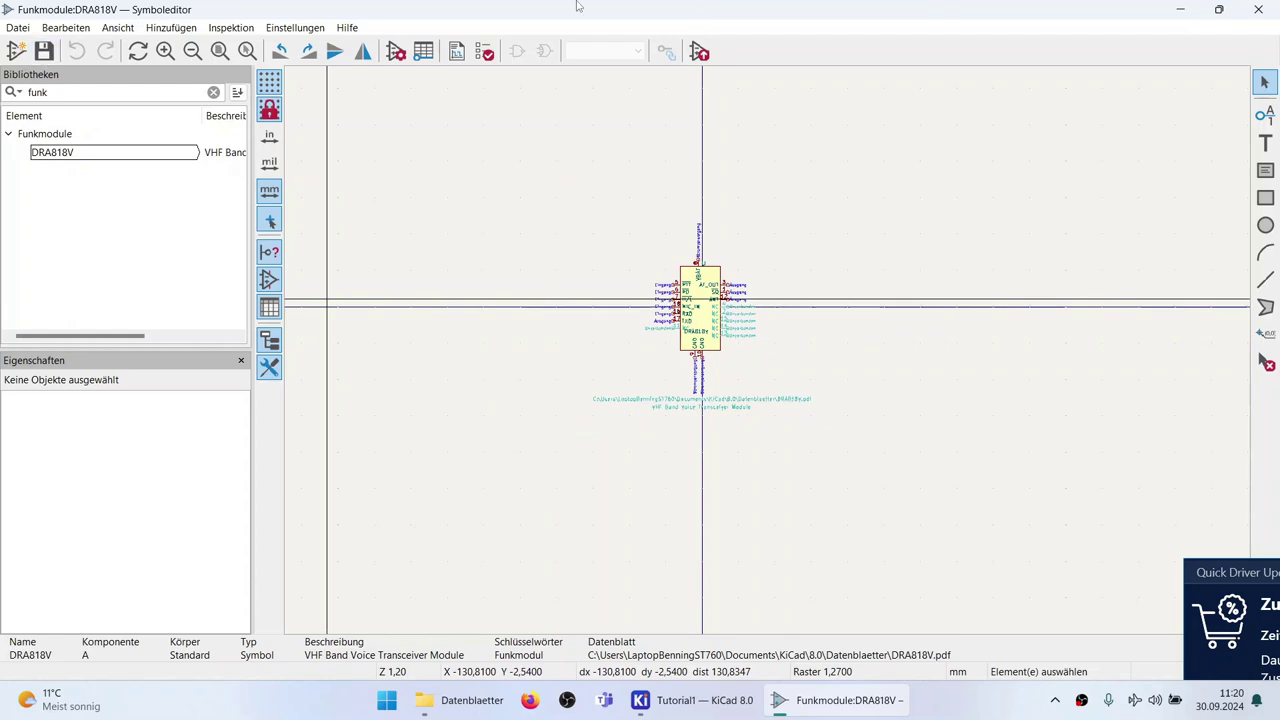
Switch from the symbol editor to the Tutorial1 schematic and place one DRA818V from the Funkmodule library beside the transistor circuit.
left_click(1263, 14)
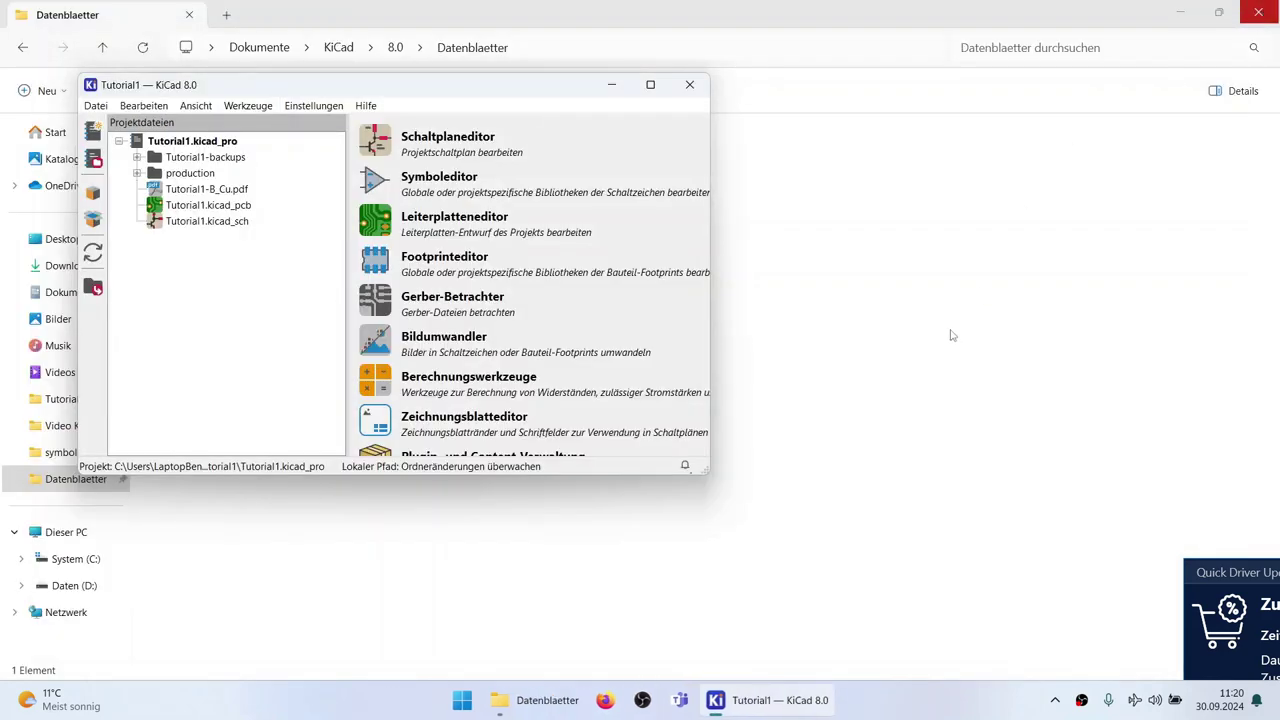
left_click(383, 145)
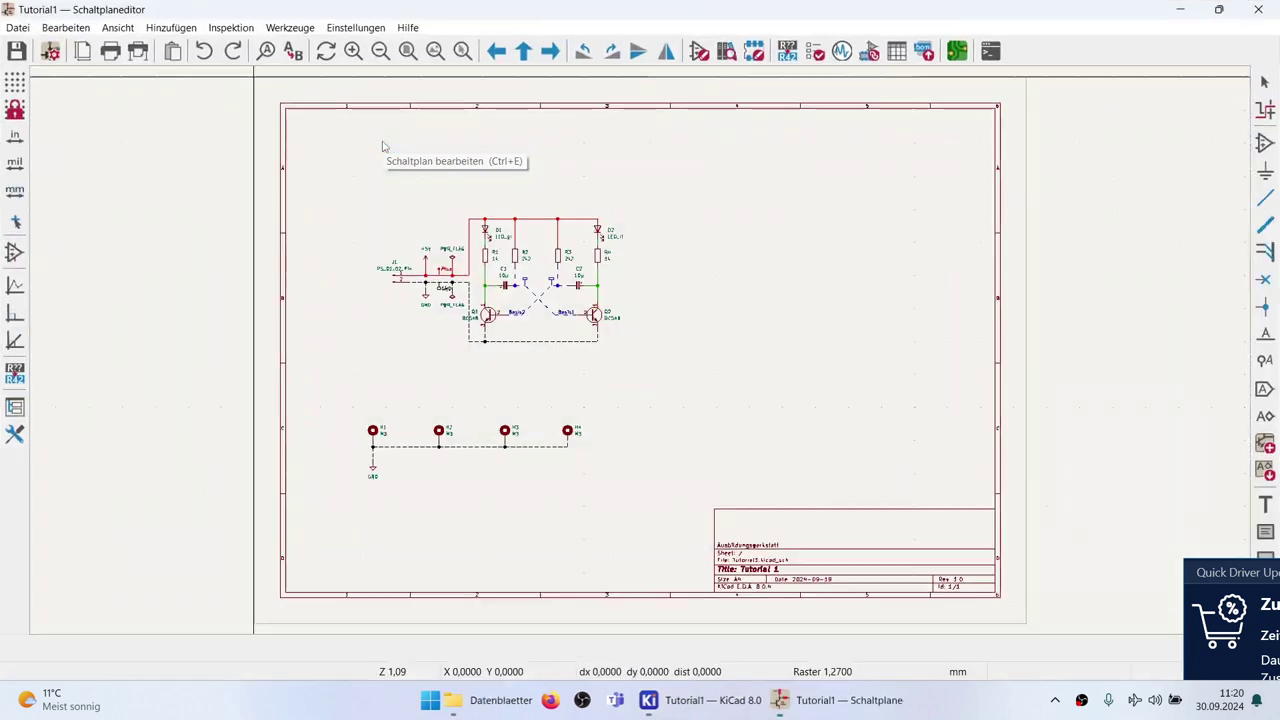
left_click(740, 288)
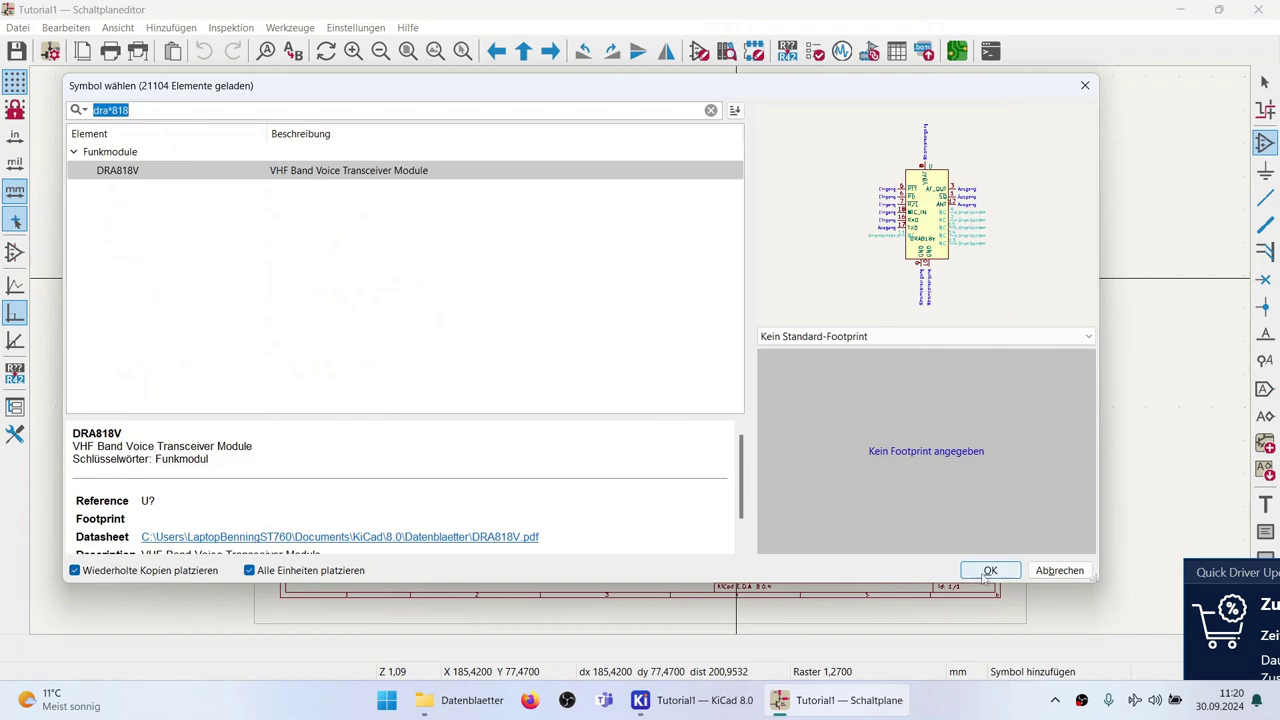
left_click(988, 570)
scroll(651, 355, "up", 6)
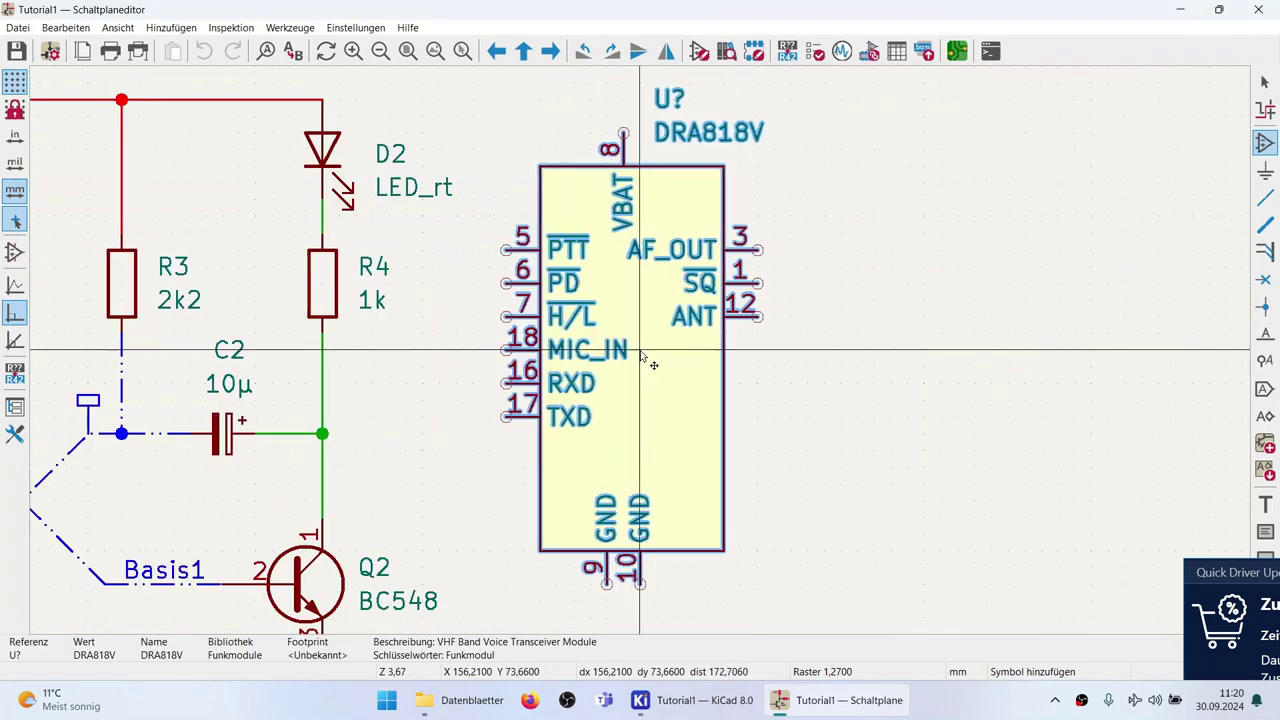
scroll(660, 357, "down", 2)
left_click(755, 350)
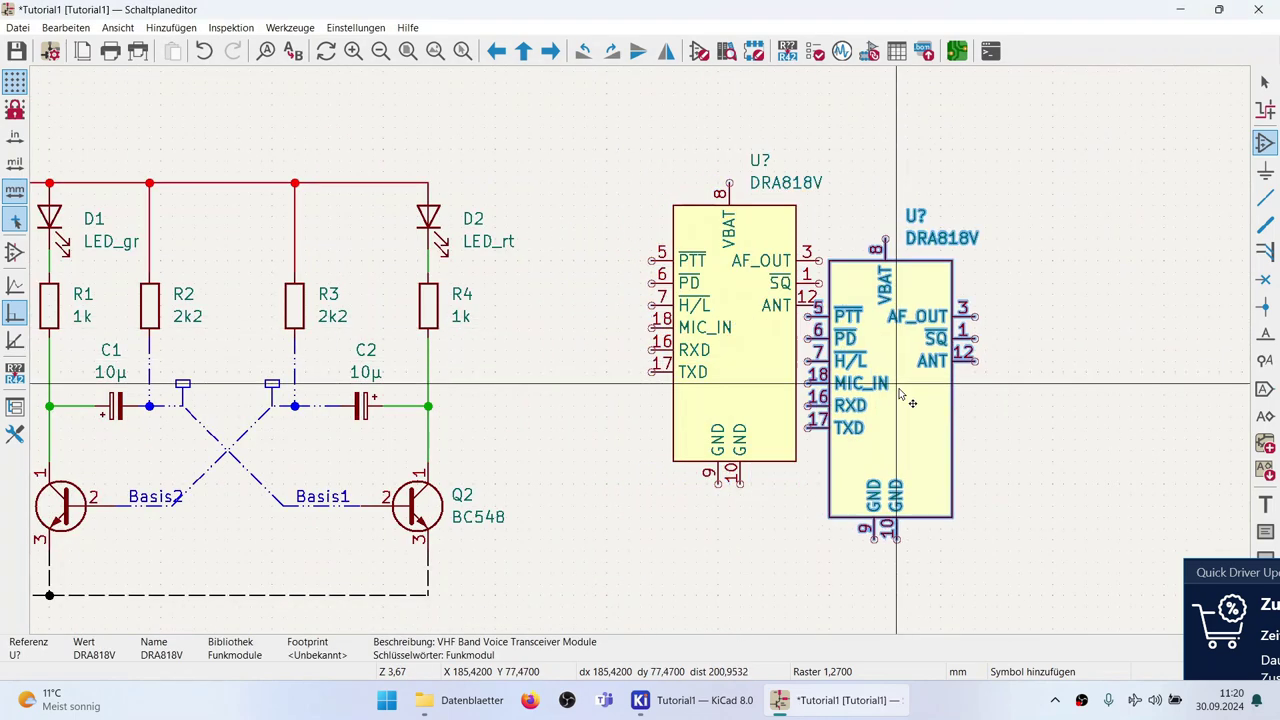
key("Escape")
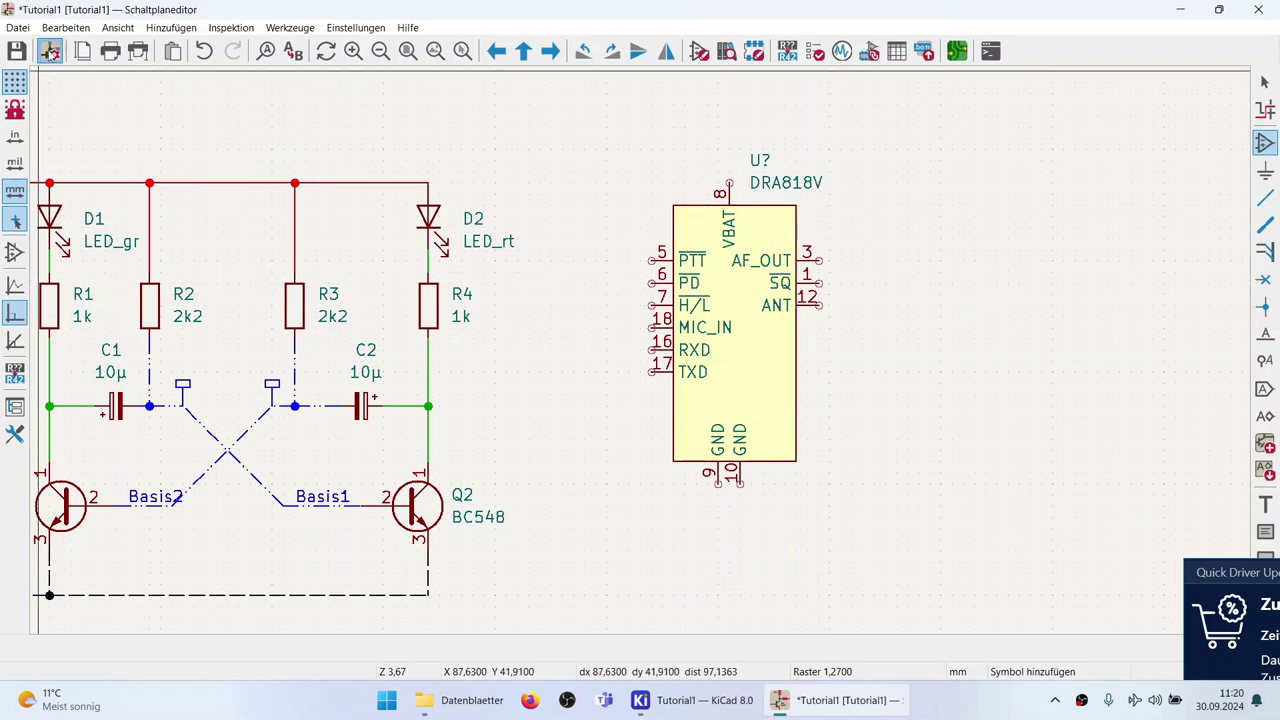
Examine the formatting page of the schematic setup, cancel the dialog and inspect the placed DRA818V symbol.
left_click(49, 51)
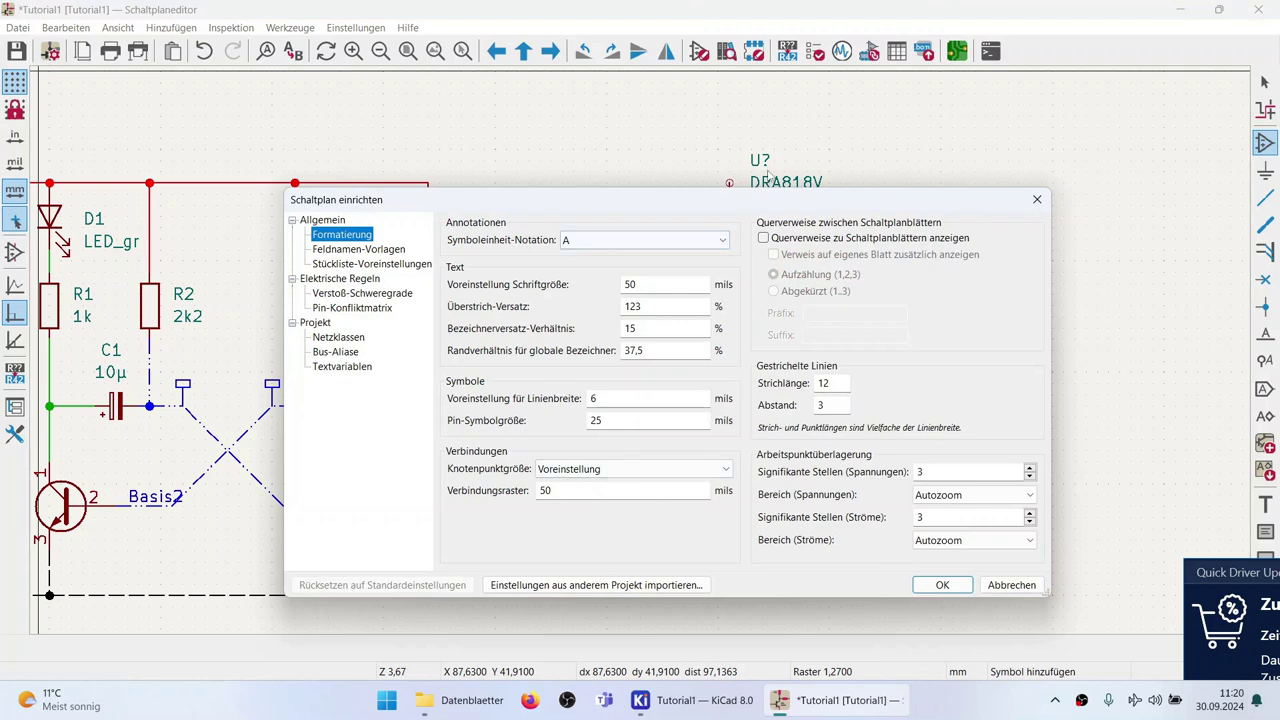
left_click(1011, 588)
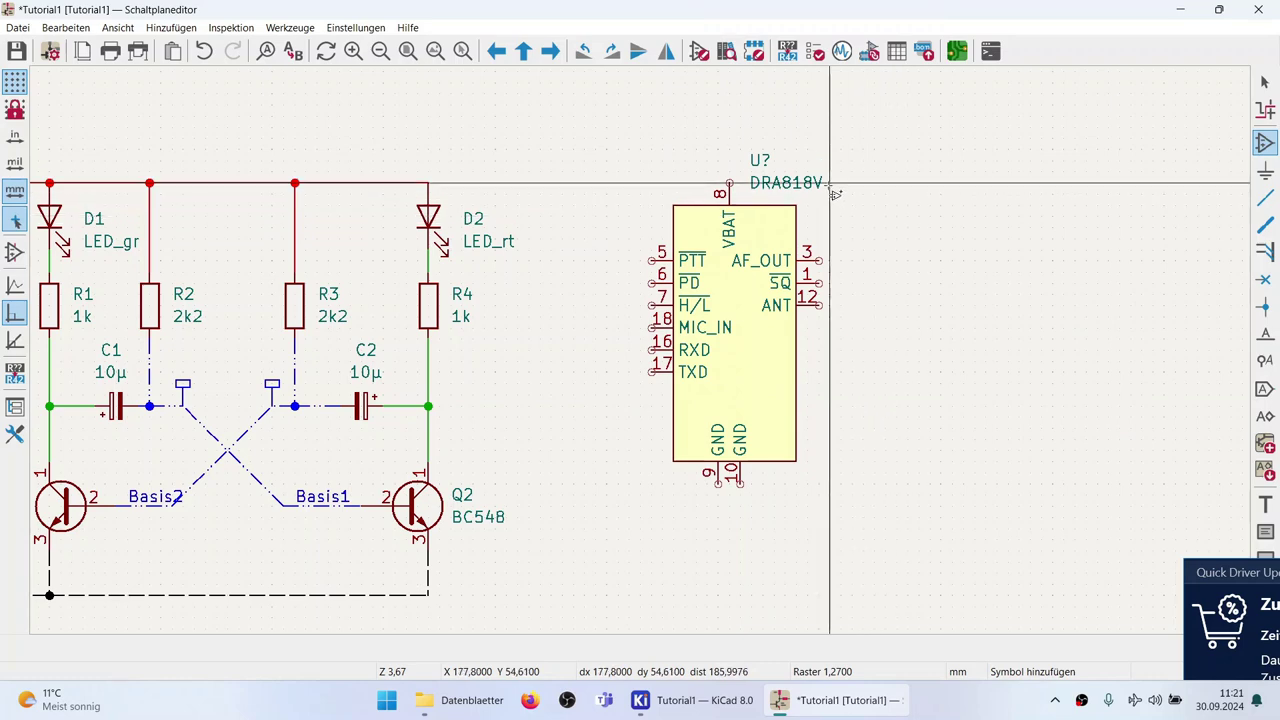
scroll(840, 190, "up", 3)
scroll(577, 300, "down", 5)
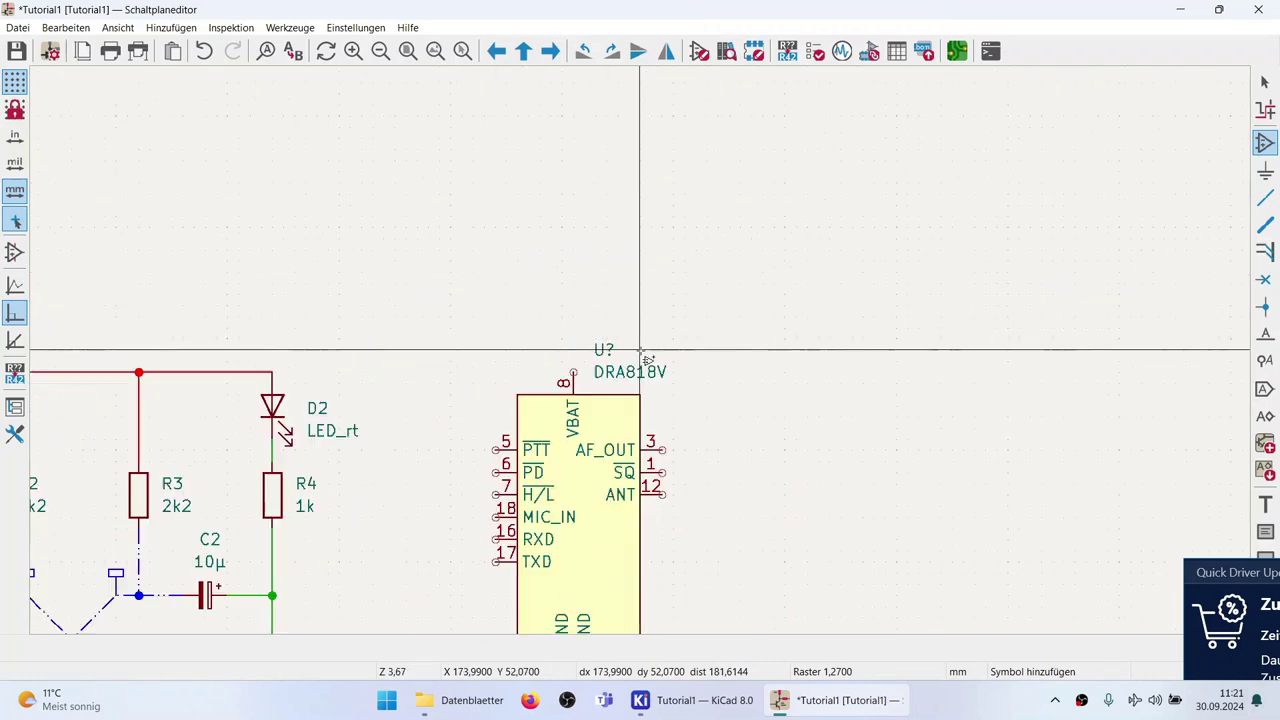
scroll(641, 351, "up", 2)
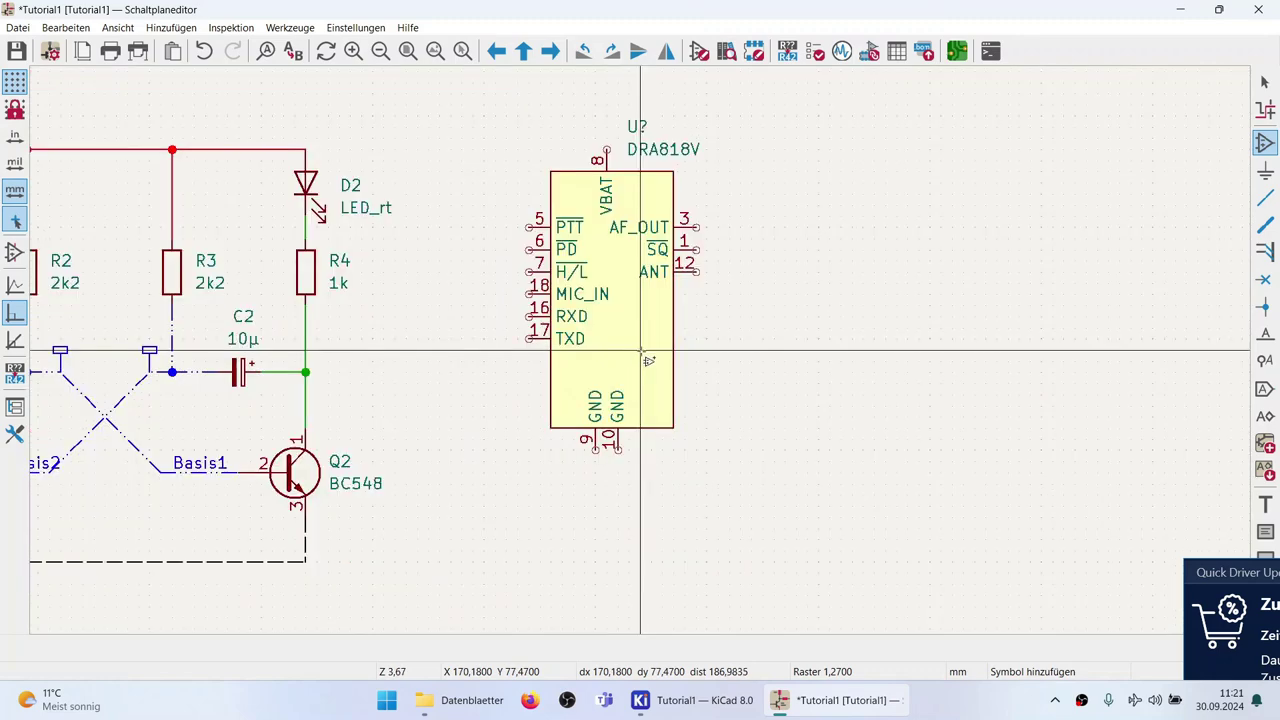